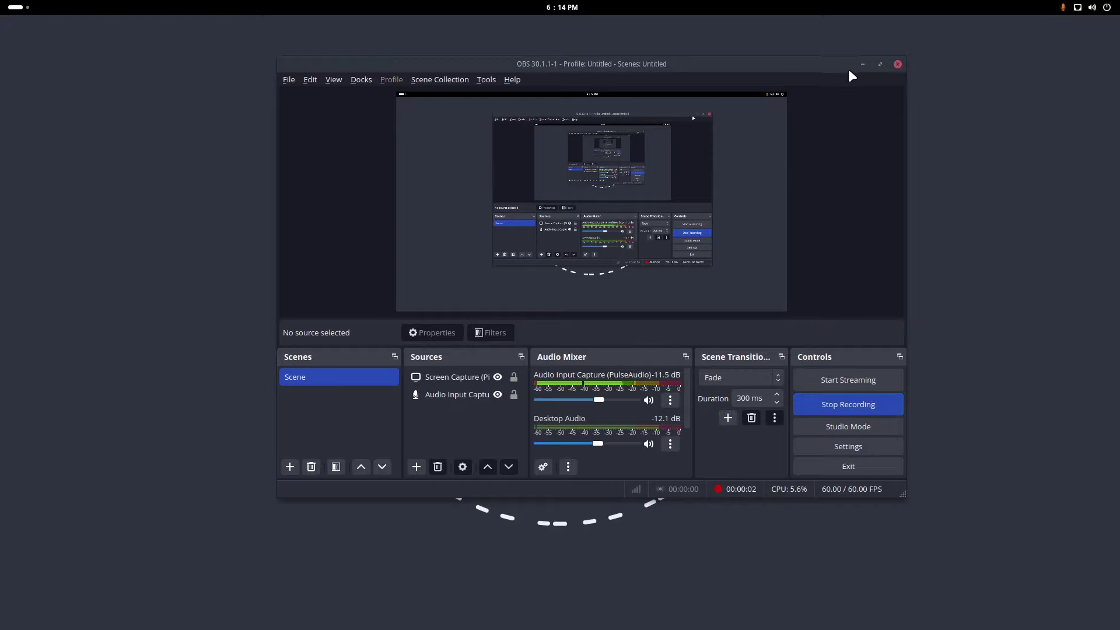
Move the OBS window aside, then switch to the empty second workspace
drag(840, 65, 1013, 185)
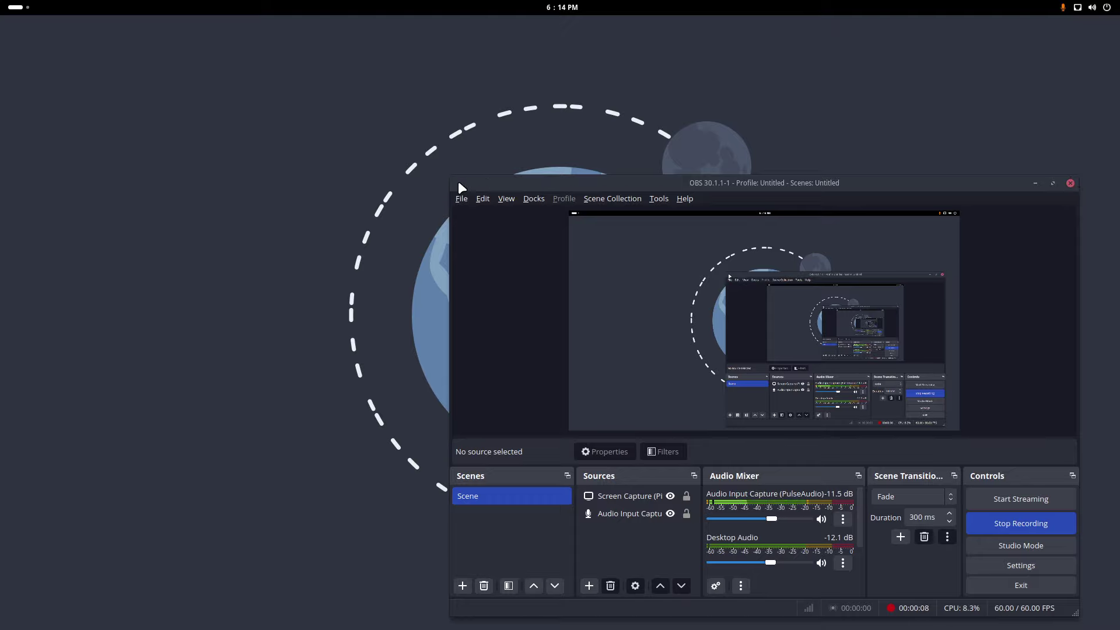
drag(462, 187, 220, 110)
mouse_move(2, 5)
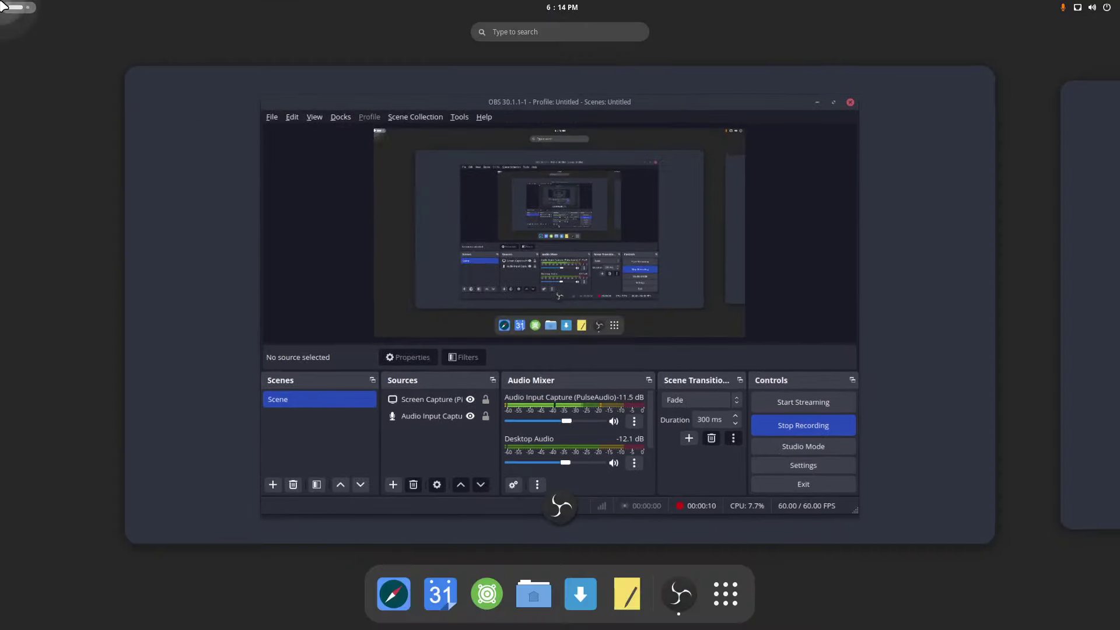
click(1103, 172)
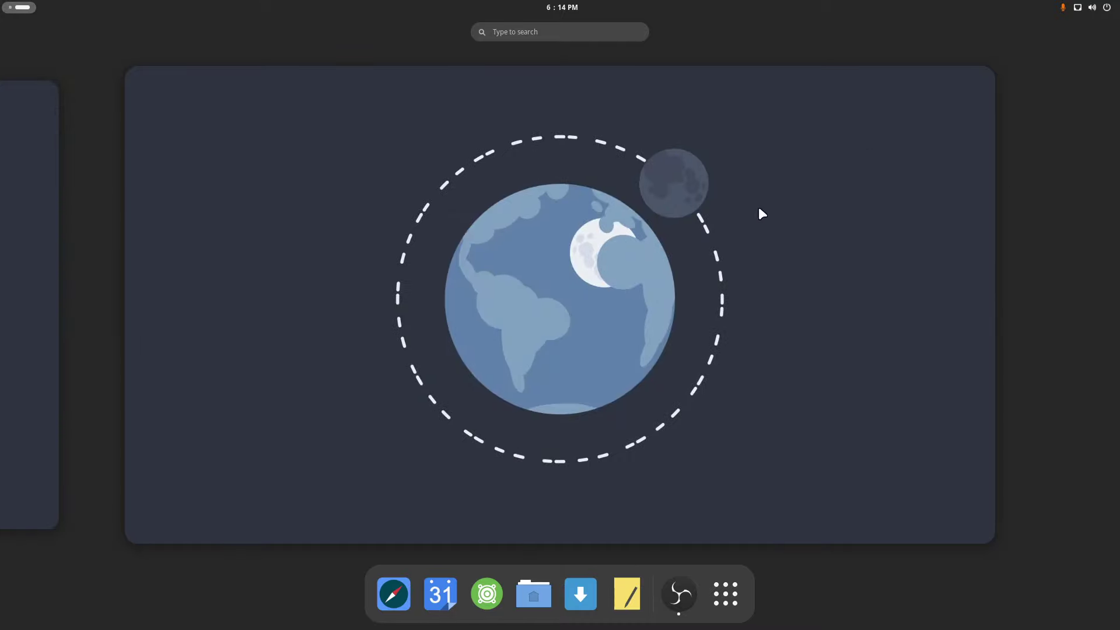
click(604, 249)
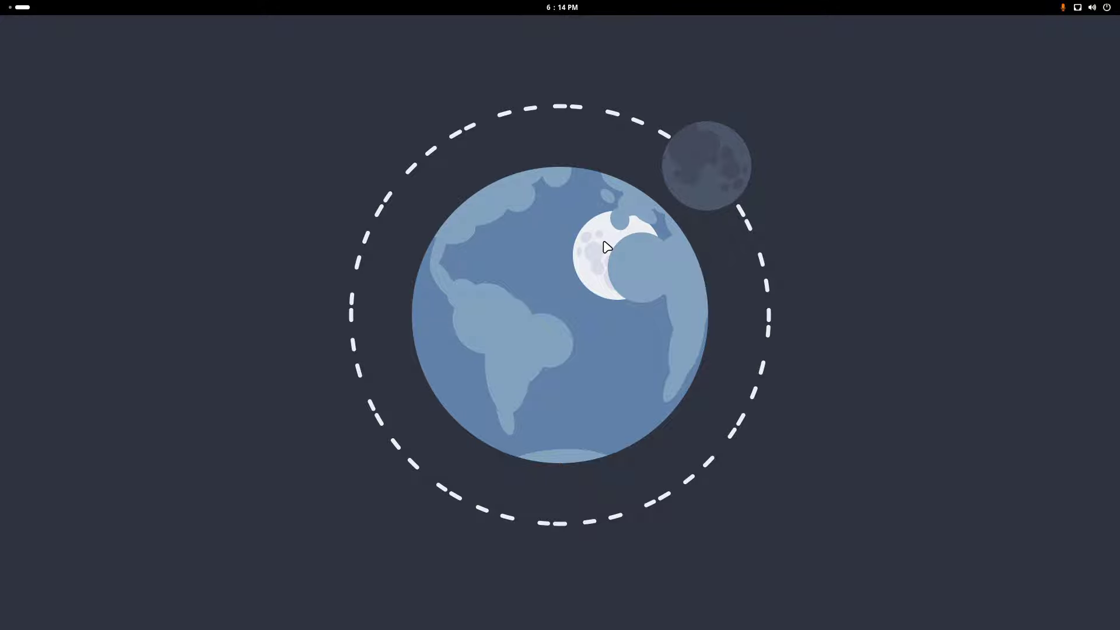
Launch Terminal, centre it, and run iso to show release v24.05.06, codename arconet
click(20, 8)
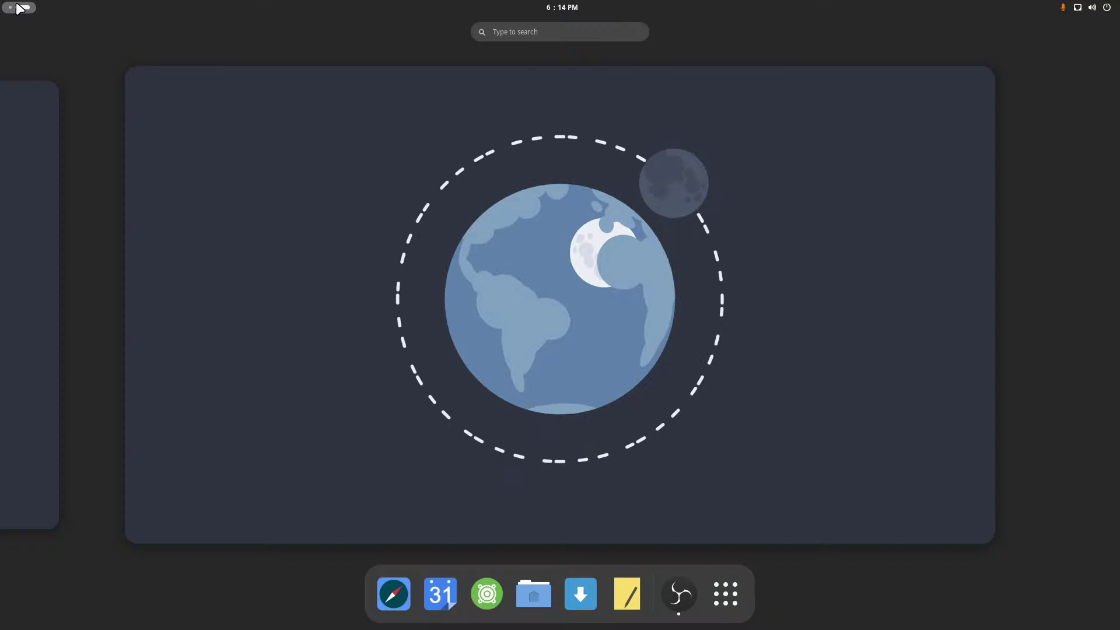
text(t)
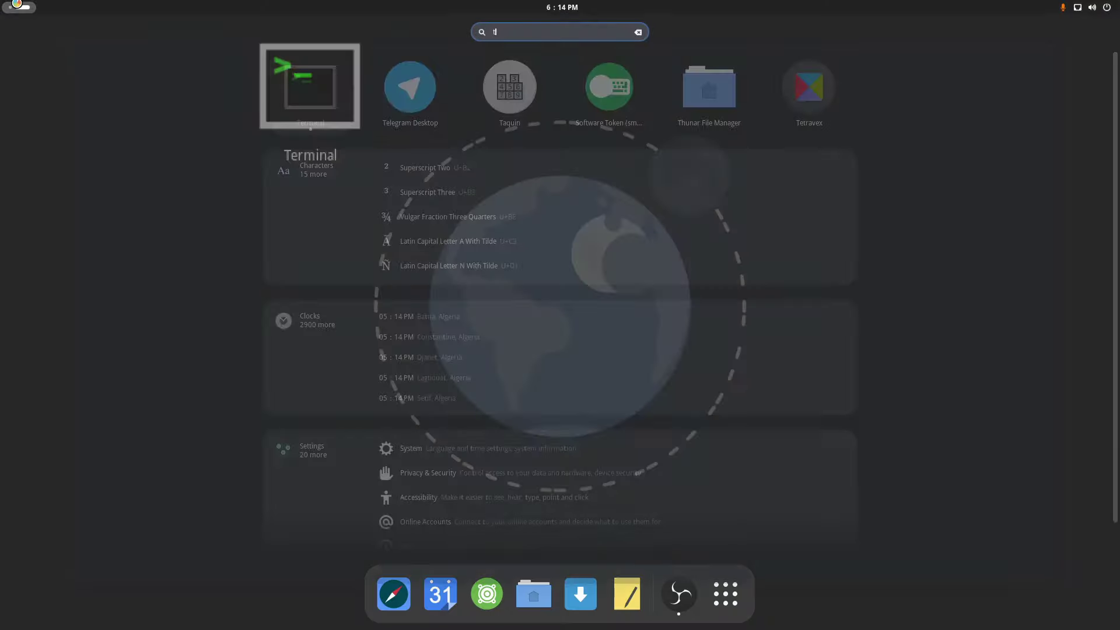
key(Return)
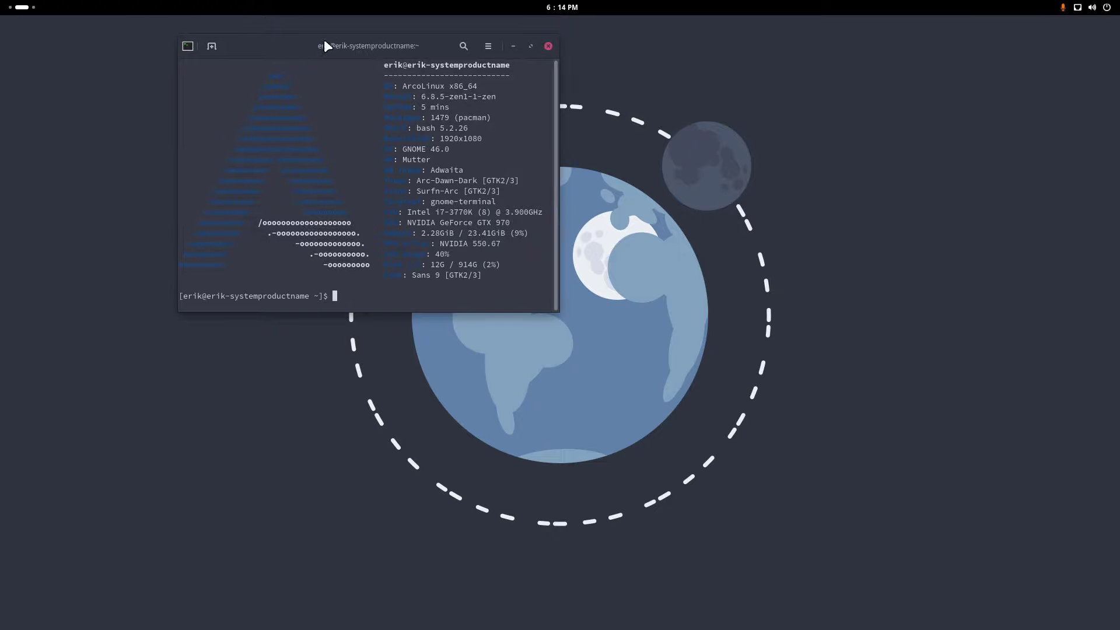
drag(362, 45, 470, 120)
text(iso)
key(Return)
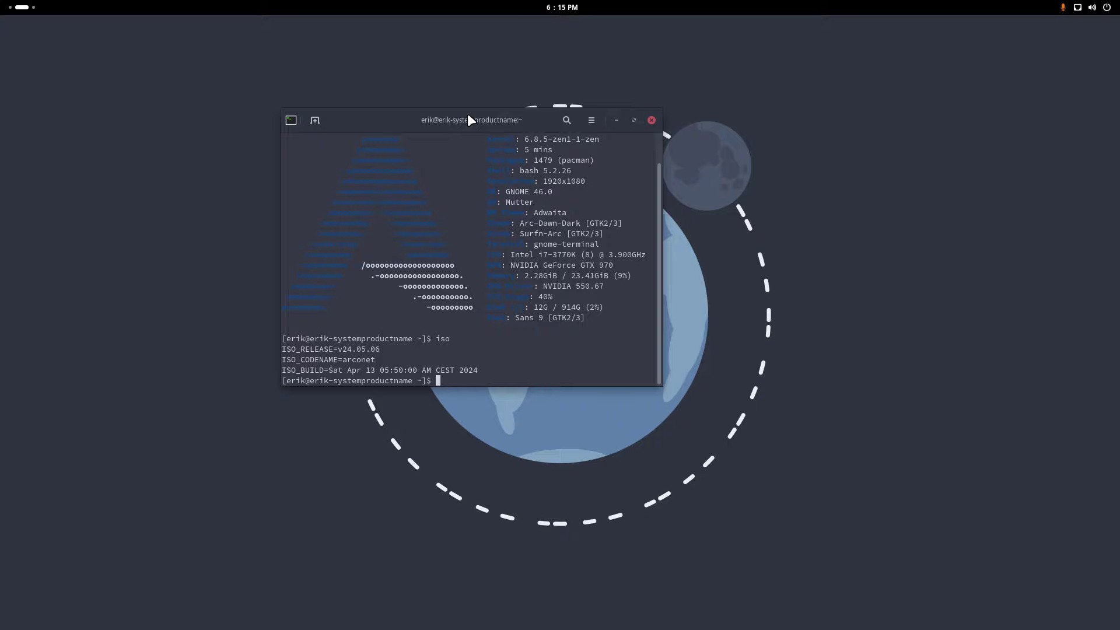
Page through the full app grid from the Activities overview
key(super)
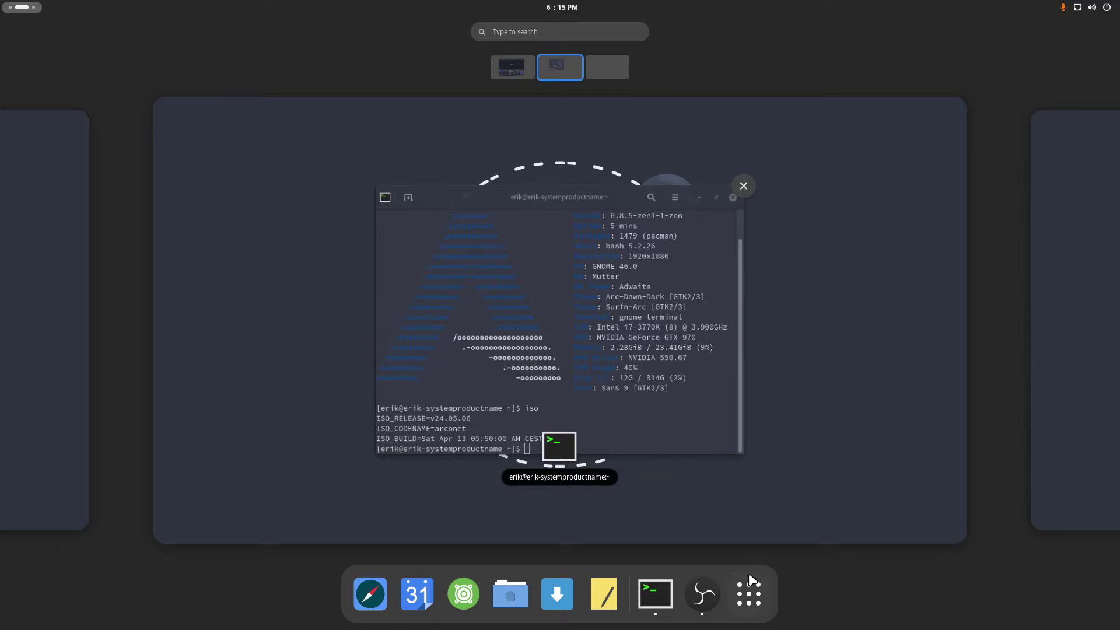
click(749, 595)
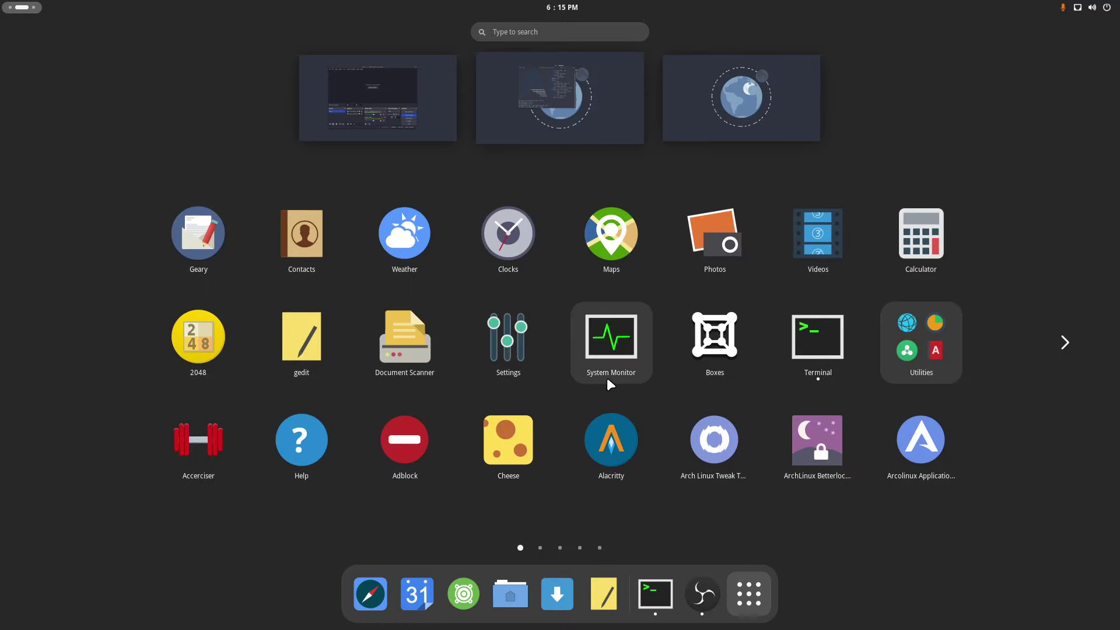
scroll(607, 381, down, 1)
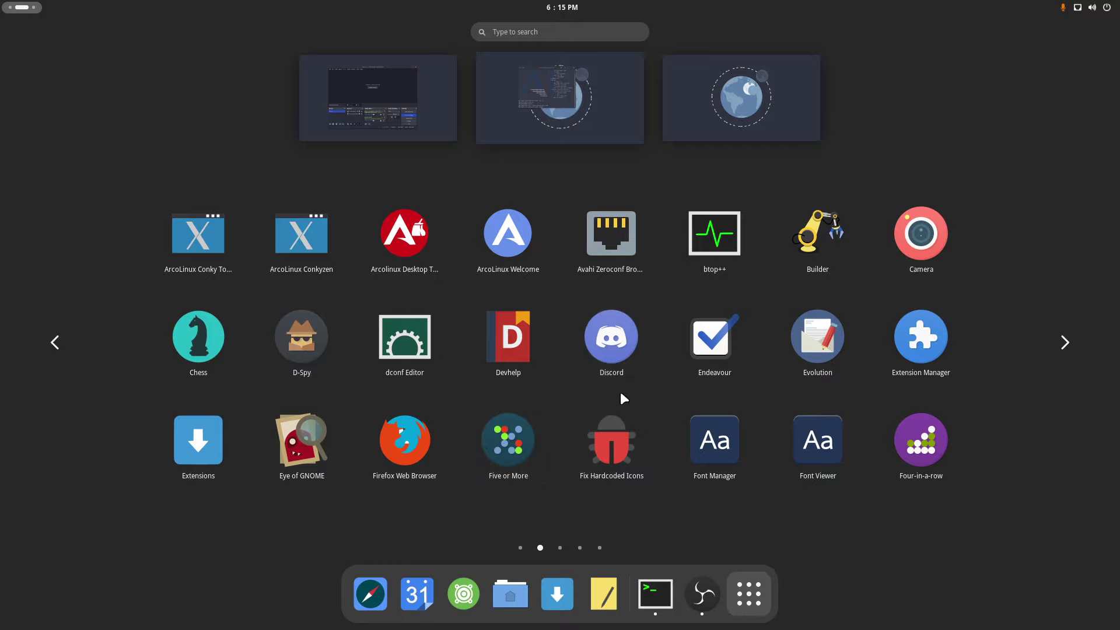
scroll(633, 388, down, 1)
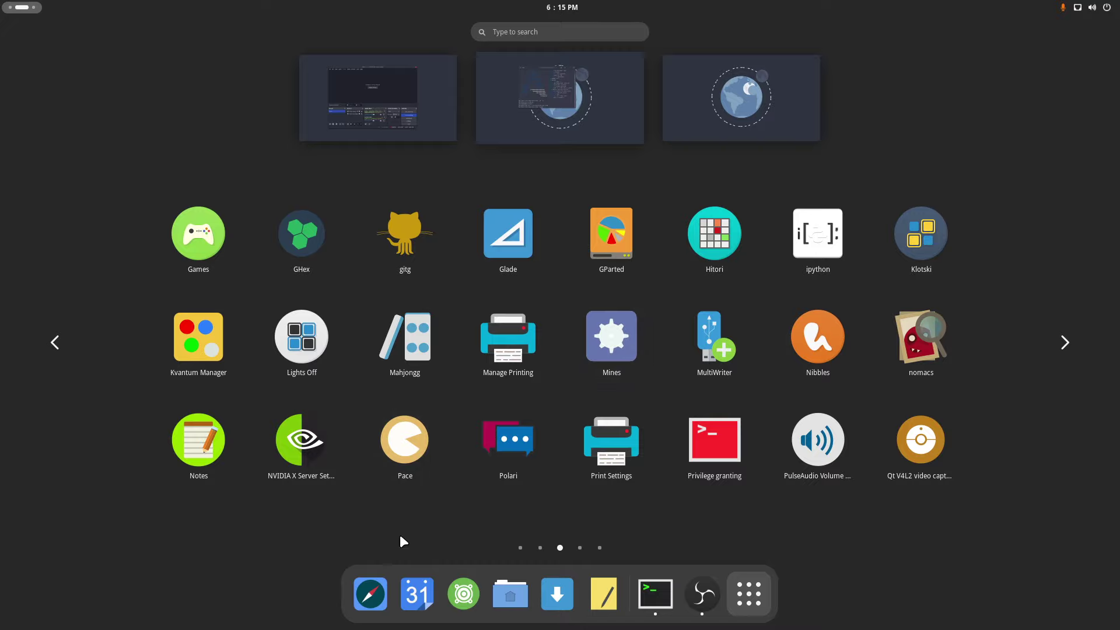
scroll(678, 499, down, 1)
scroll(679, 499, down, 1)
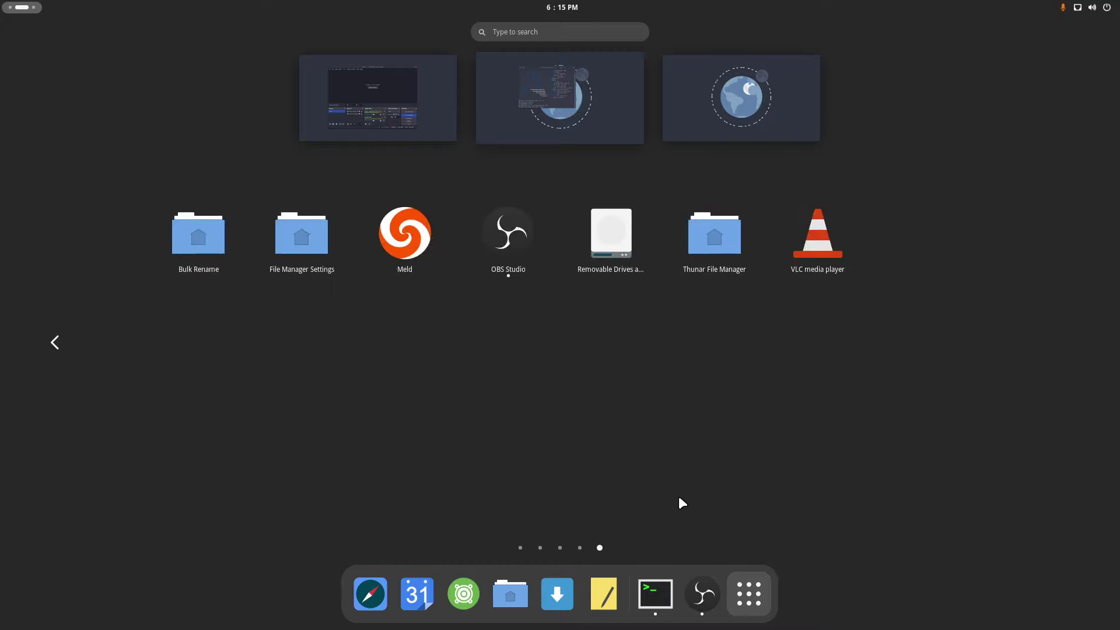
Leave the overview, close the terminal window, and reopen Activities
key(Escape)
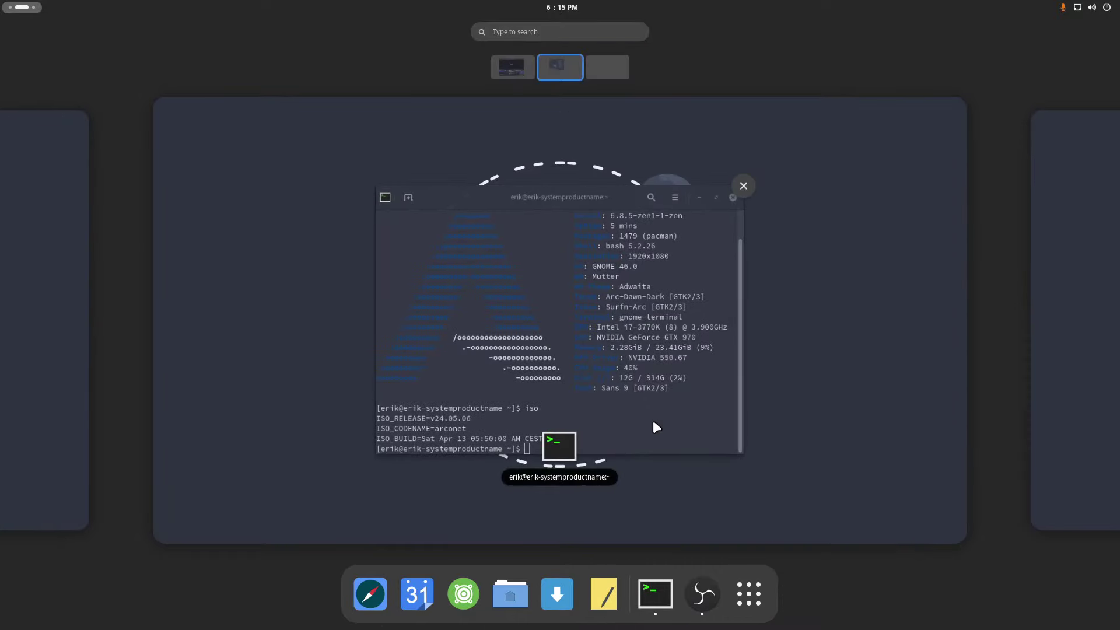
key(Escape)
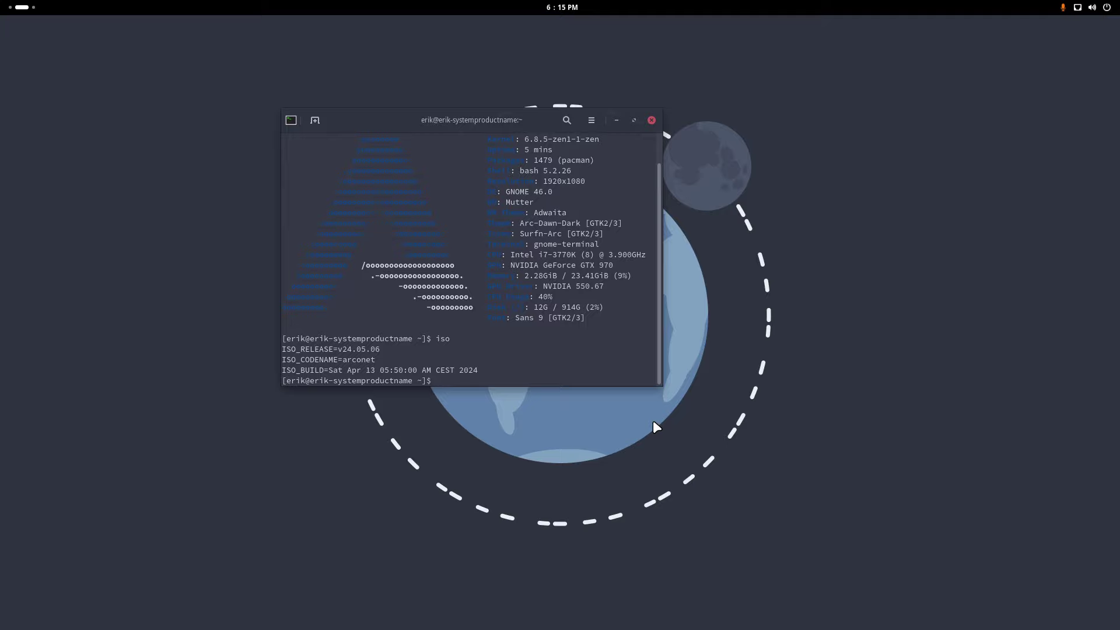
click(652, 121)
key(super)
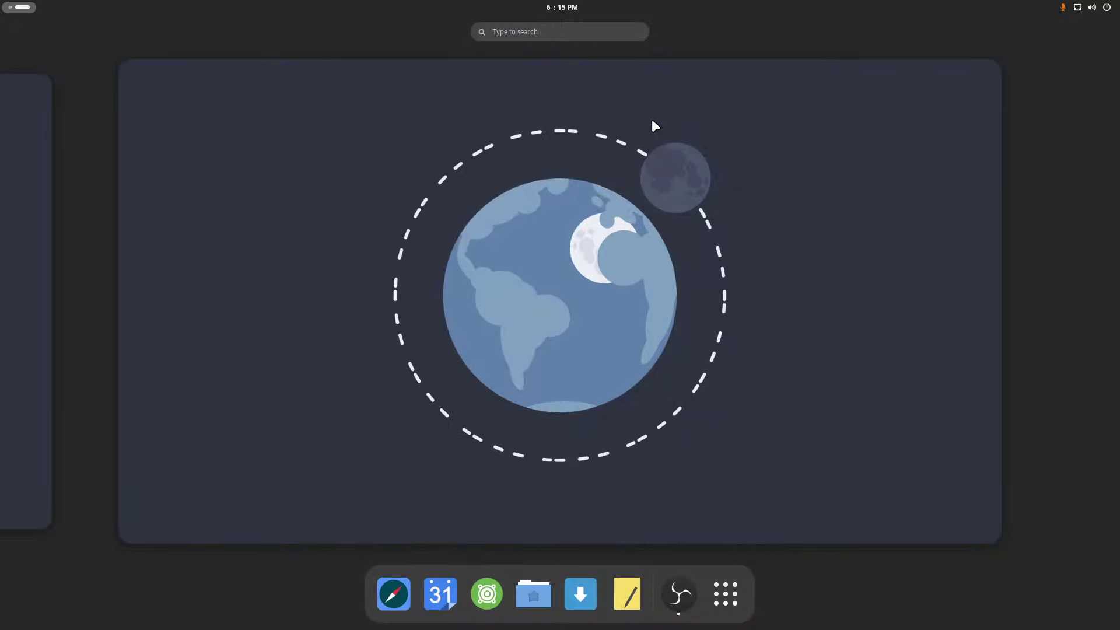
Launch the Extensions app via the 'ext' search and centre its window
click(727, 594)
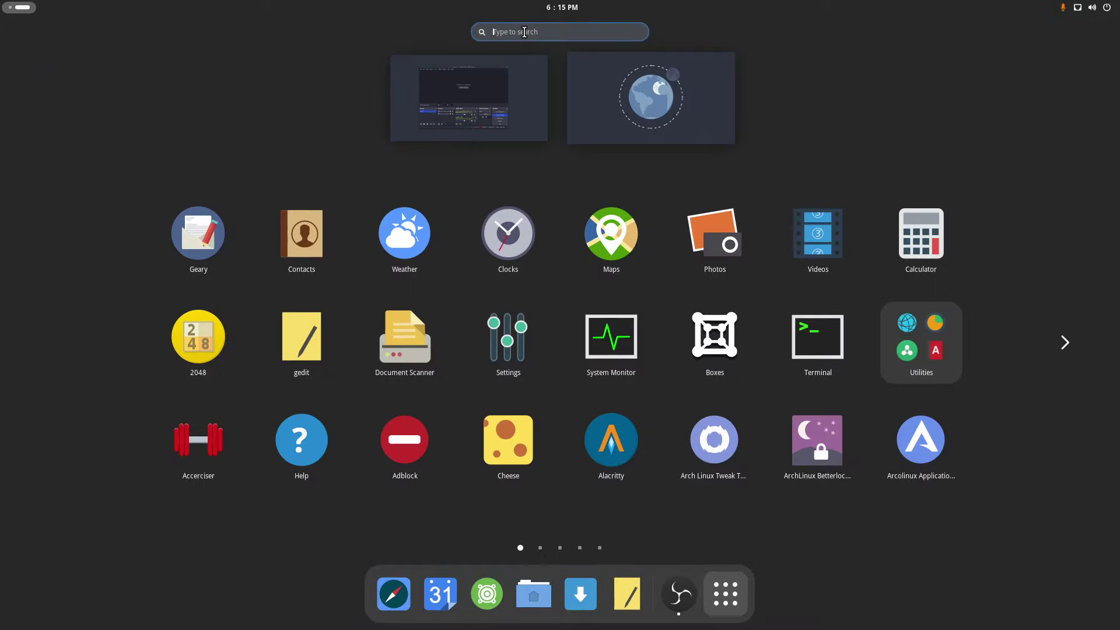
text(ext)
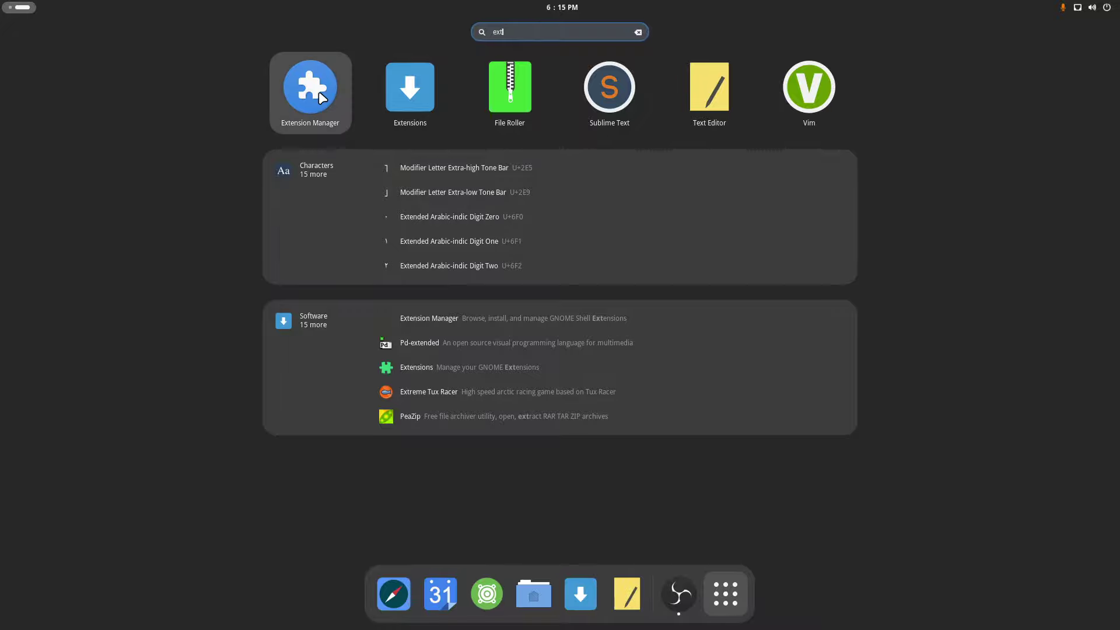
click(409, 93)
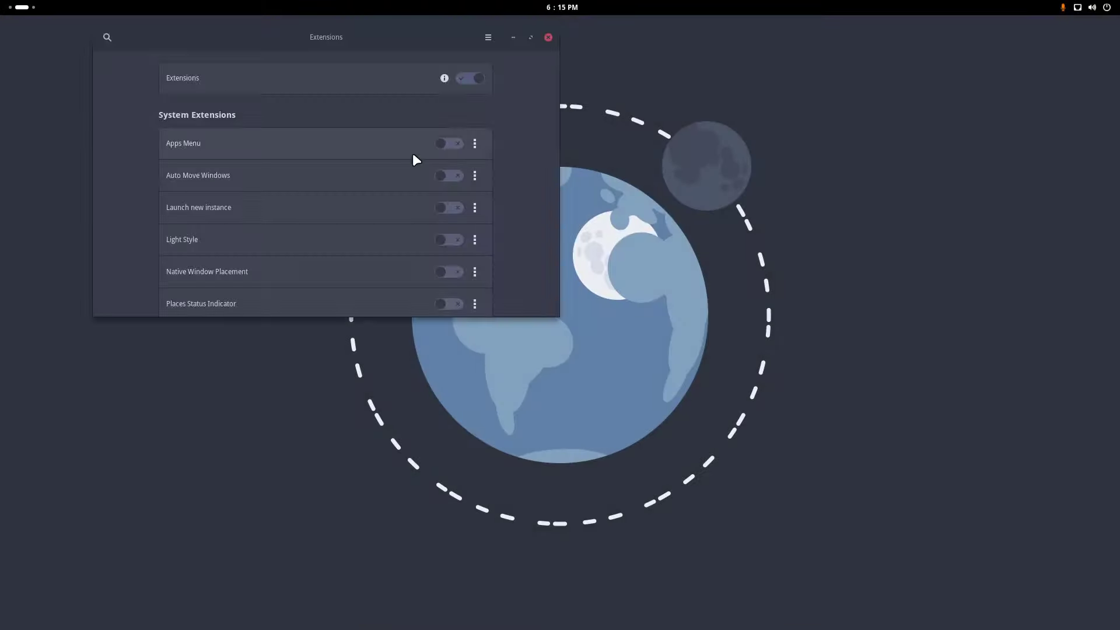
drag(371, 35, 607, 111)
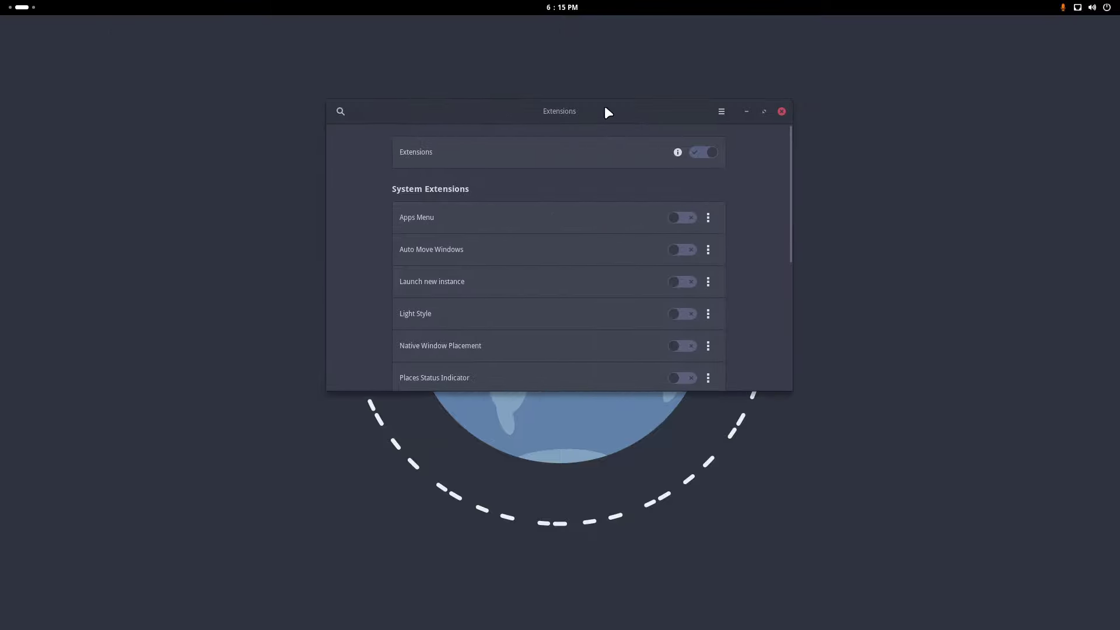
View and dismiss About Extensions, then nudge the window up
click(723, 111)
click(727, 157)
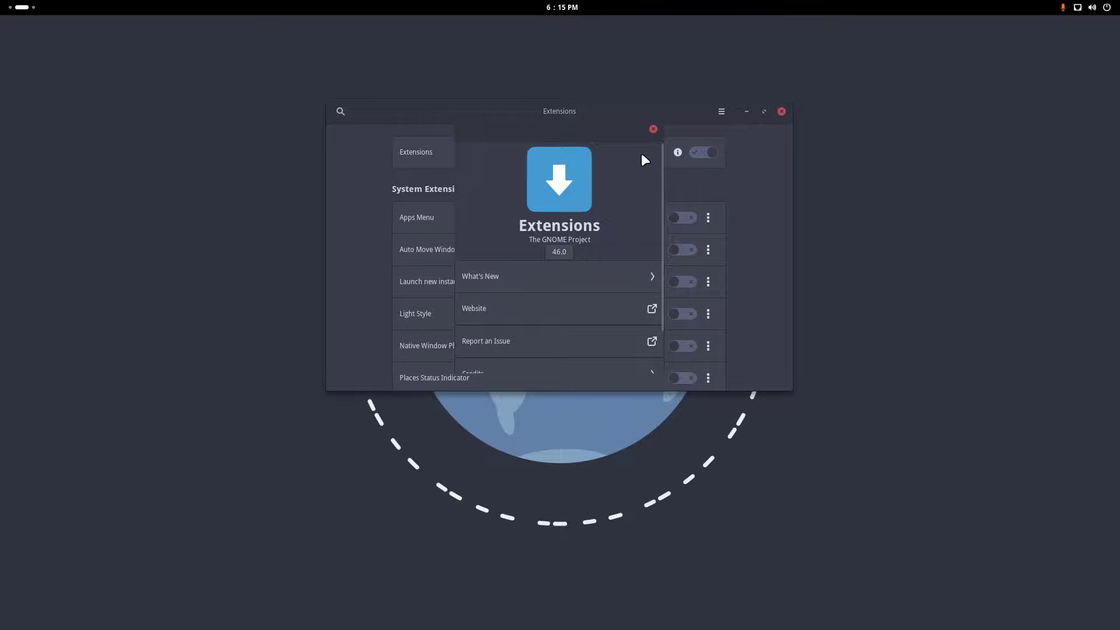
click(652, 129)
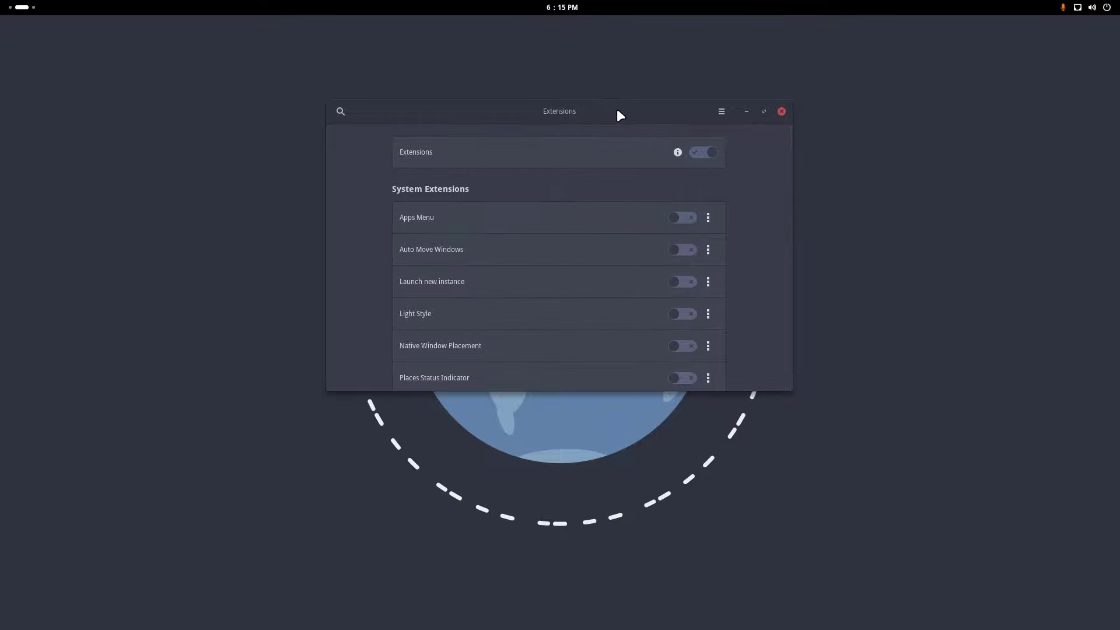
drag(619, 110, 615, 54)
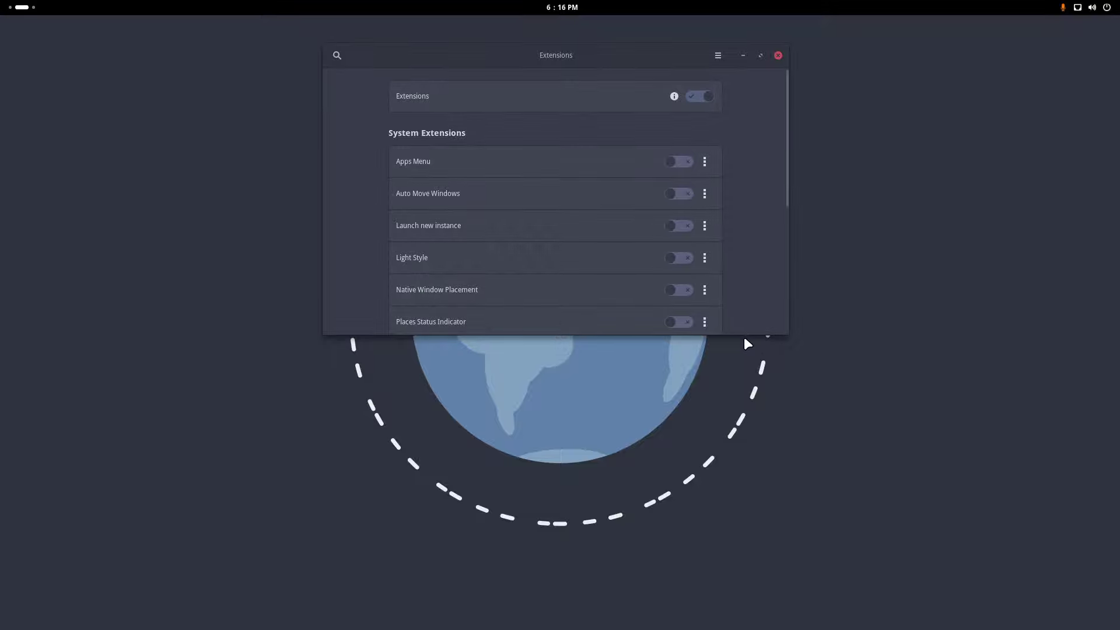
Make the window taller, enable Apps Menu and try its Applications menu
drag(743, 333, 764, 475)
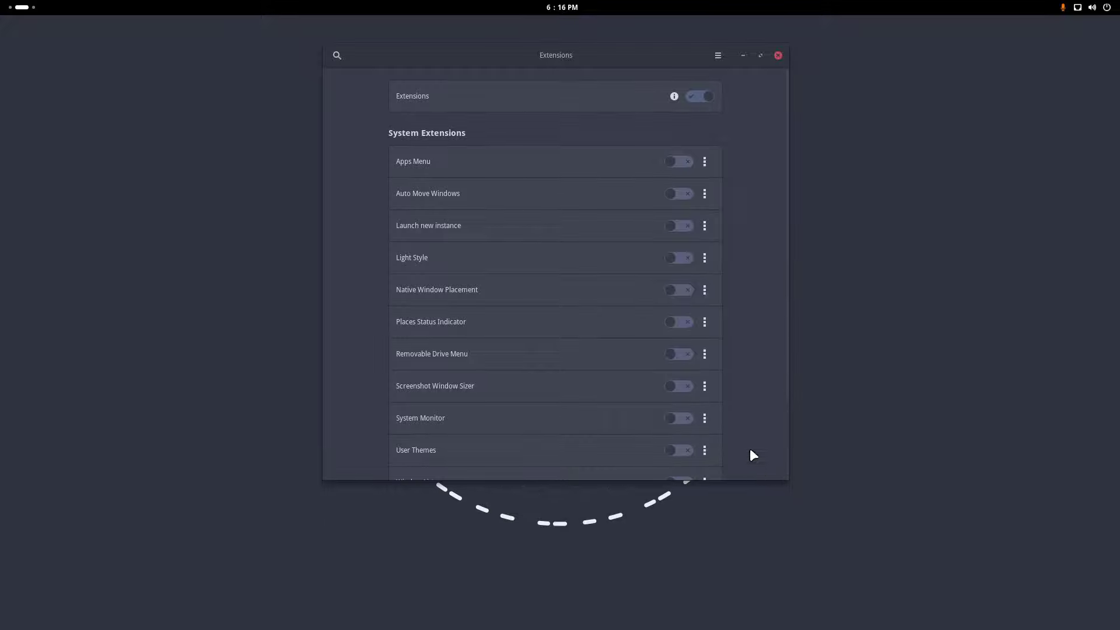
click(684, 162)
click(54, 8)
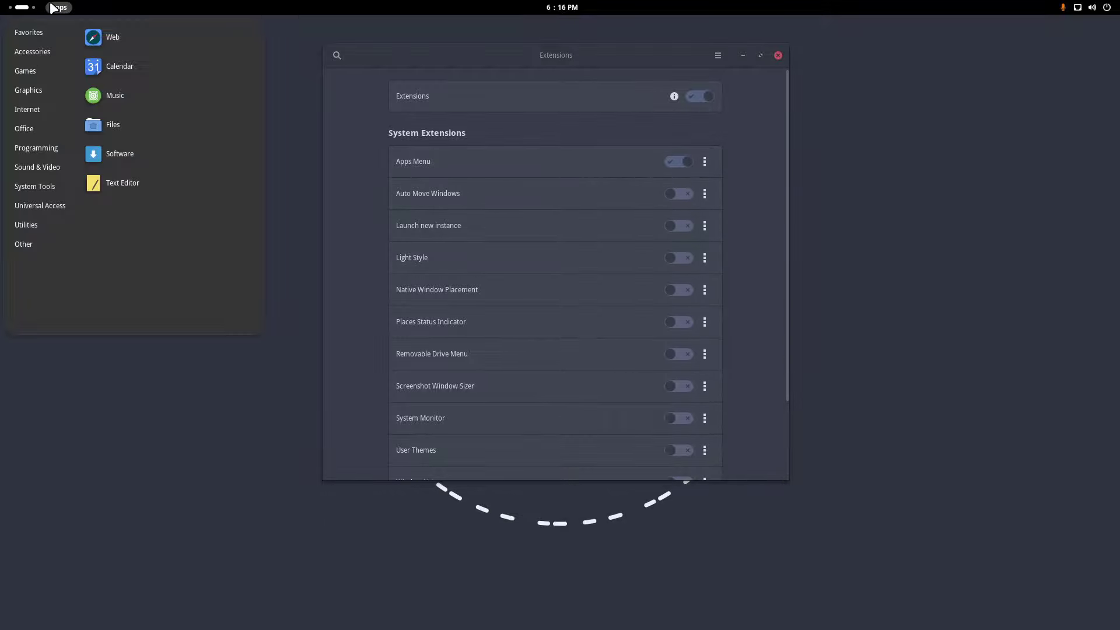
click(162, 8)
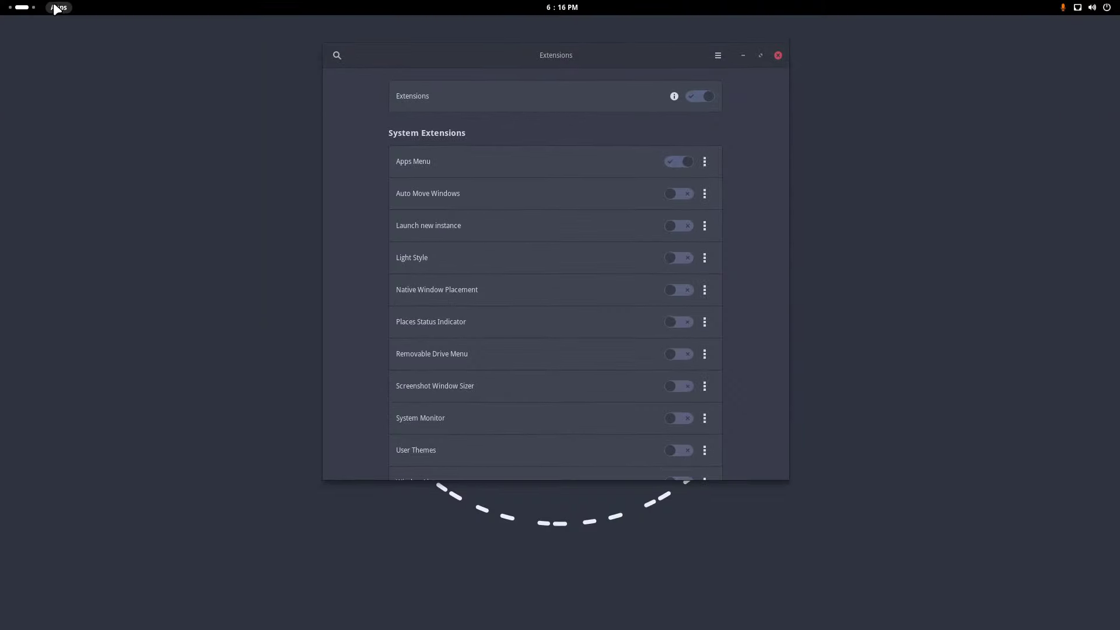
click(59, 7)
click(58, 8)
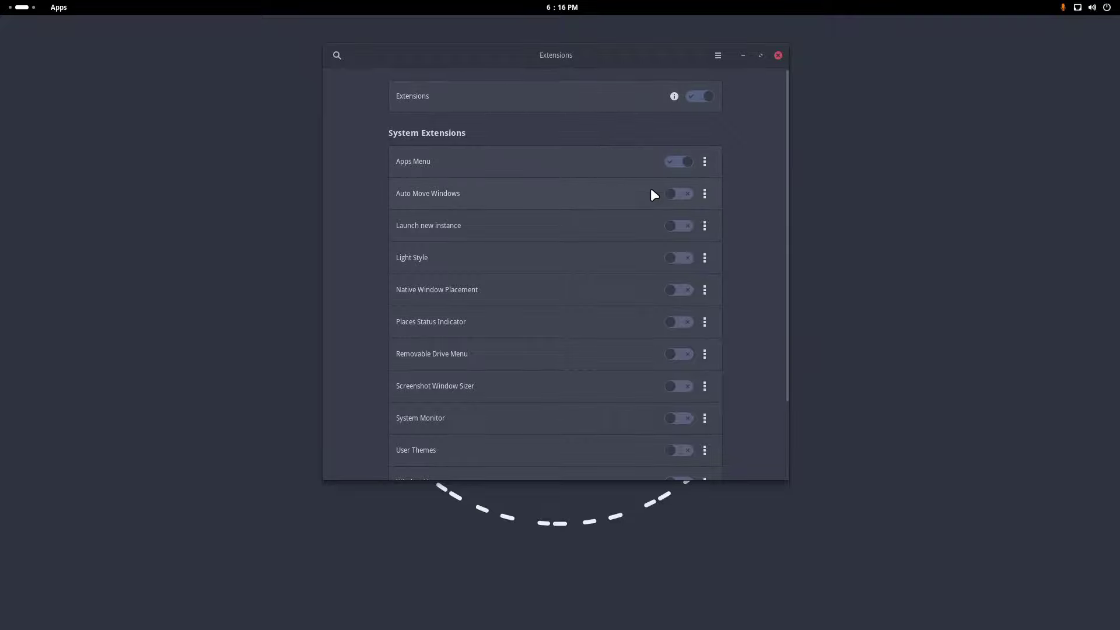
Enable Auto Move Windows, check Launch new instance details, and toggle Light Style on and off
click(683, 193)
click(705, 193)
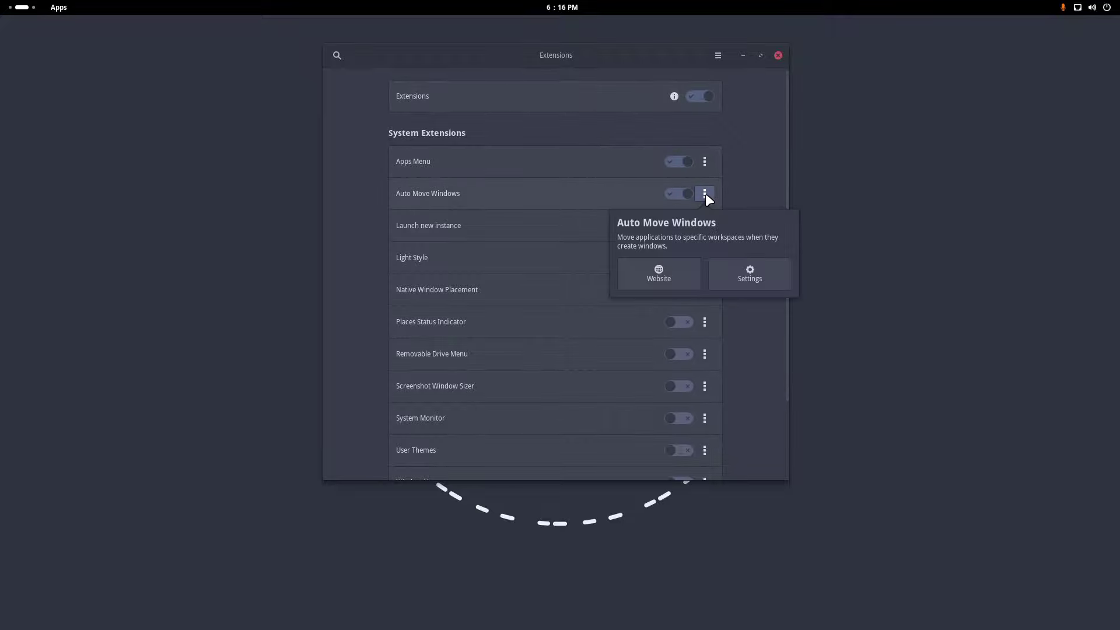
click(672, 195)
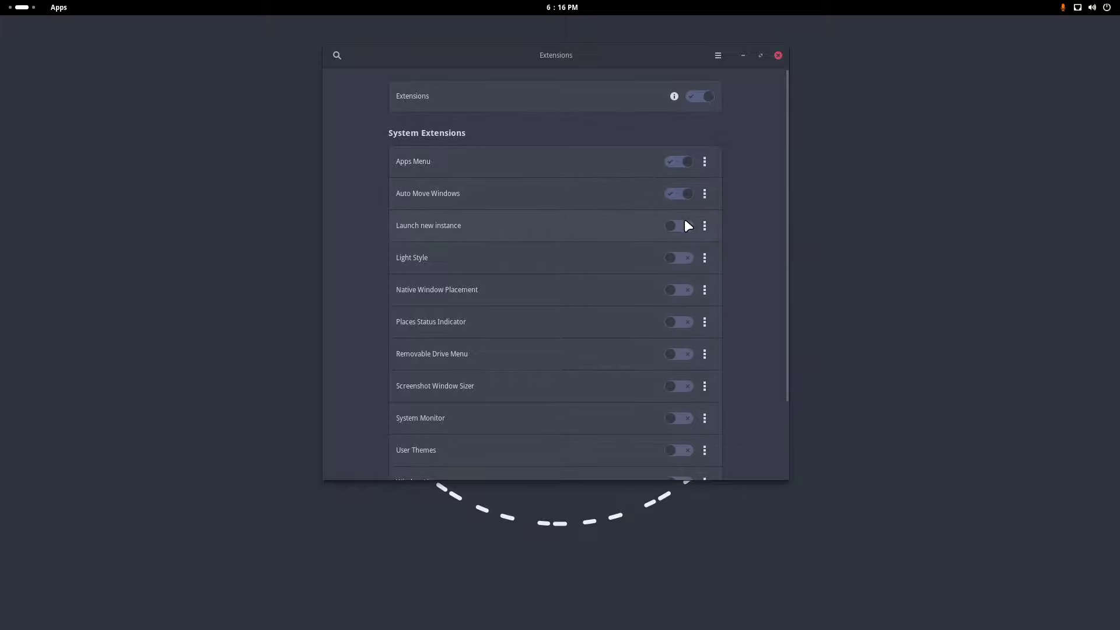
click(705, 225)
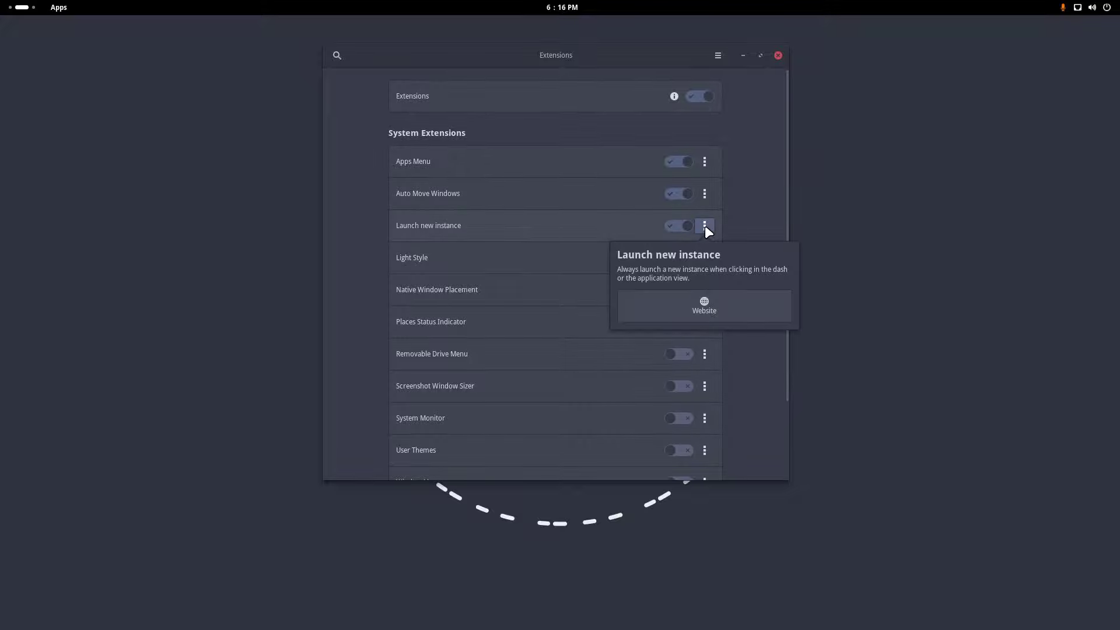
click(625, 225)
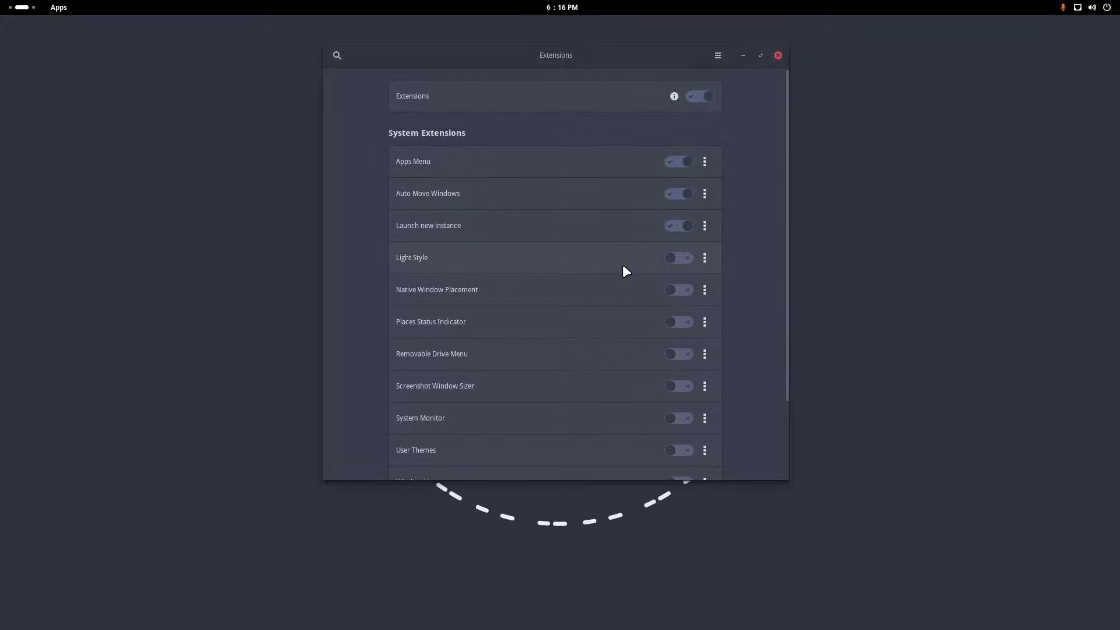
click(685, 255)
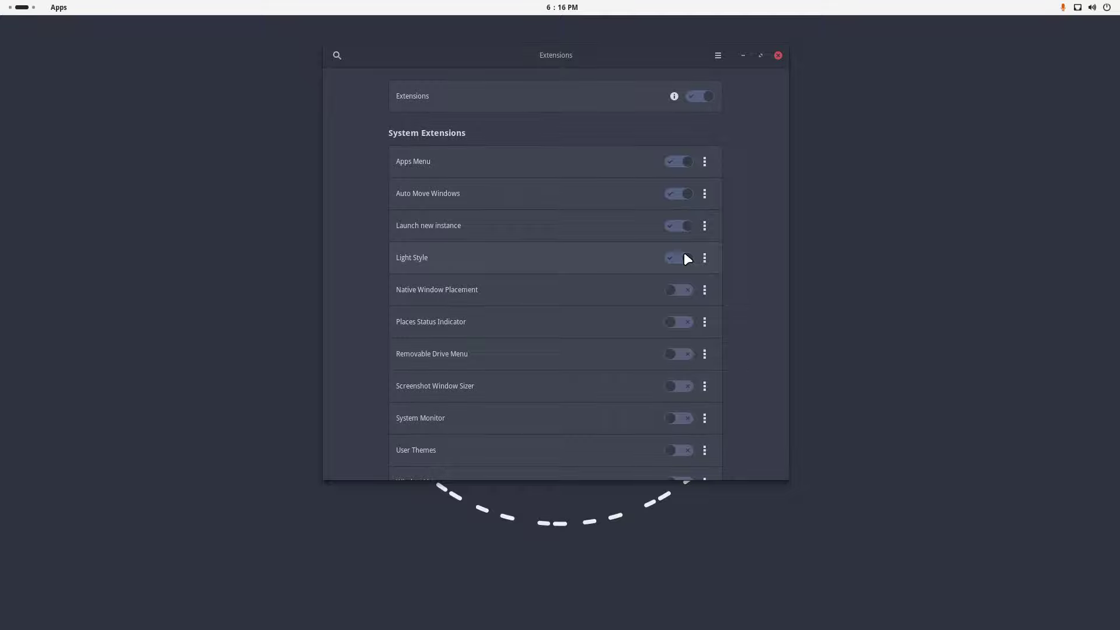
click(672, 259)
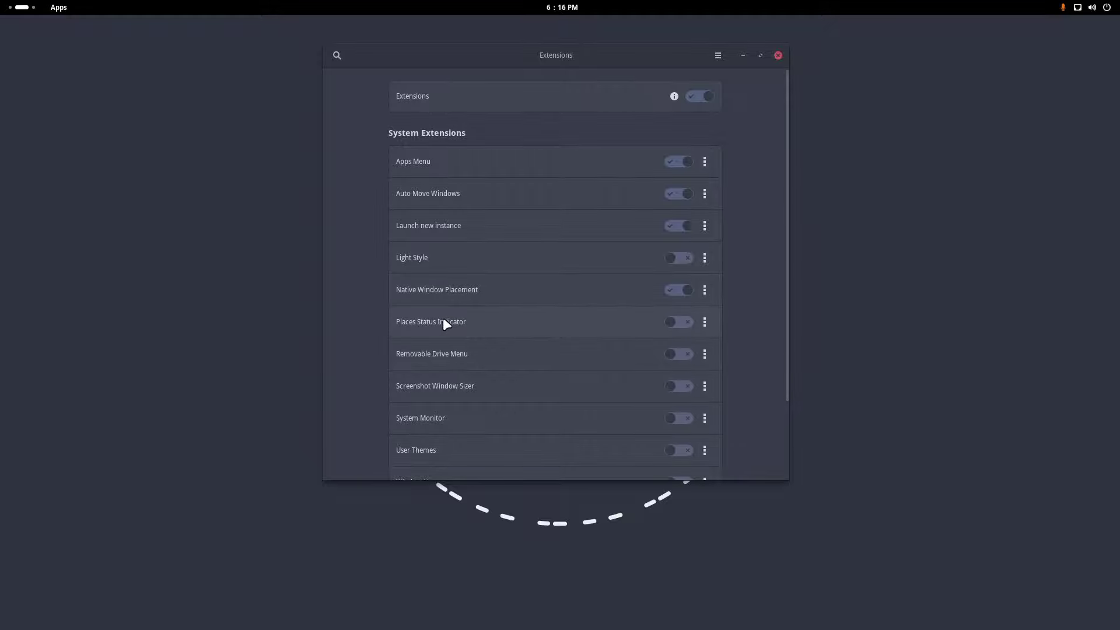
Enable Places Status Indicator, check its Places menu, and enable Removable Drive Menu
click(684, 328)
click(104, 8)
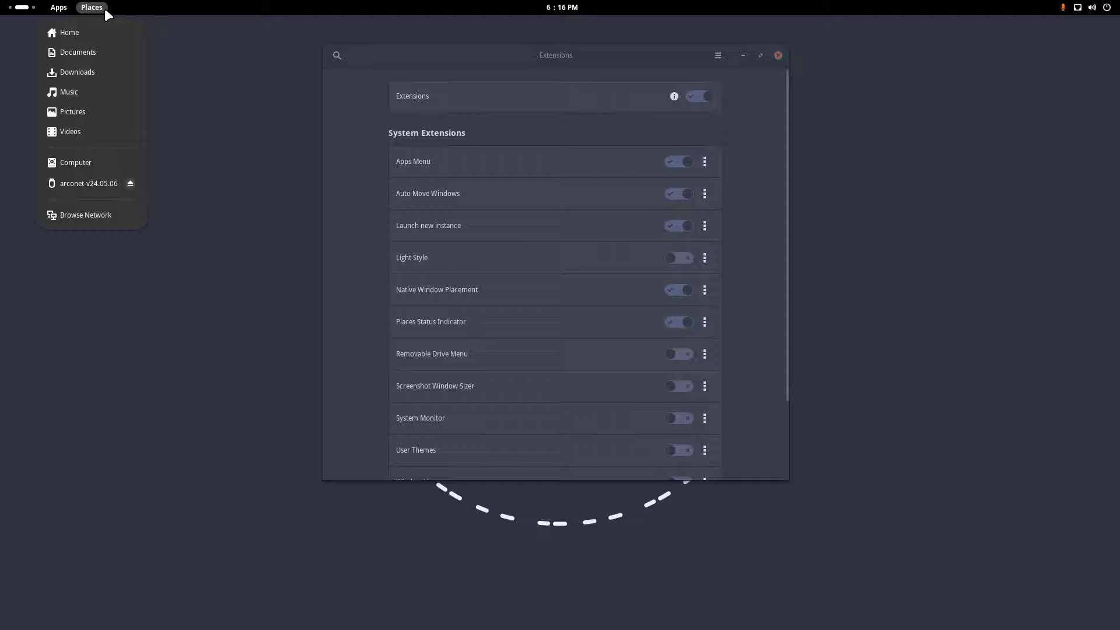
click(104, 8)
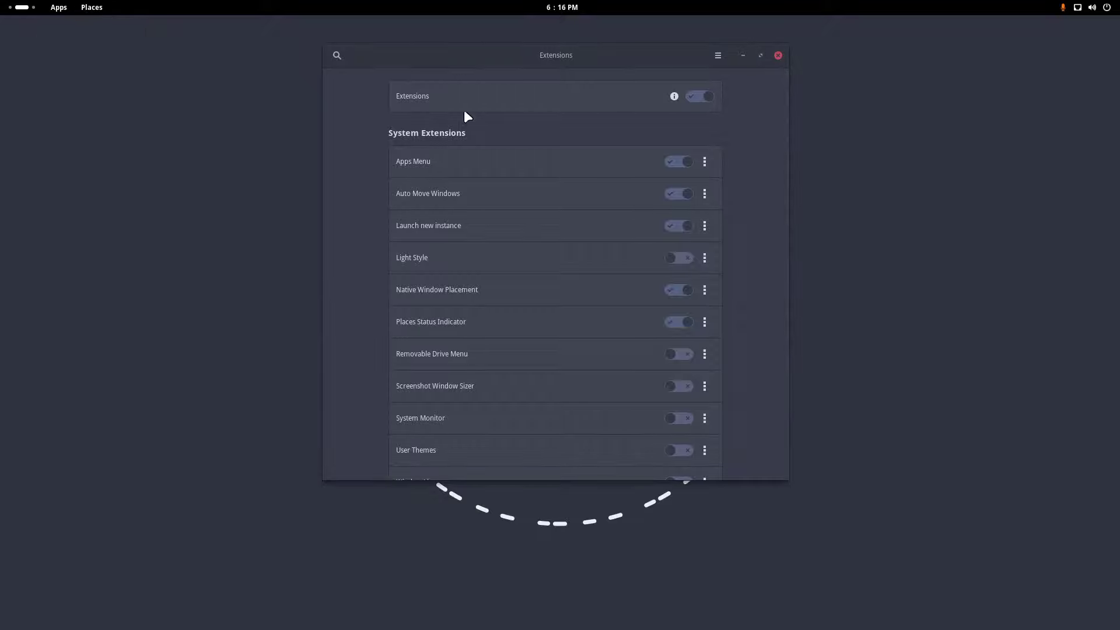
click(682, 353)
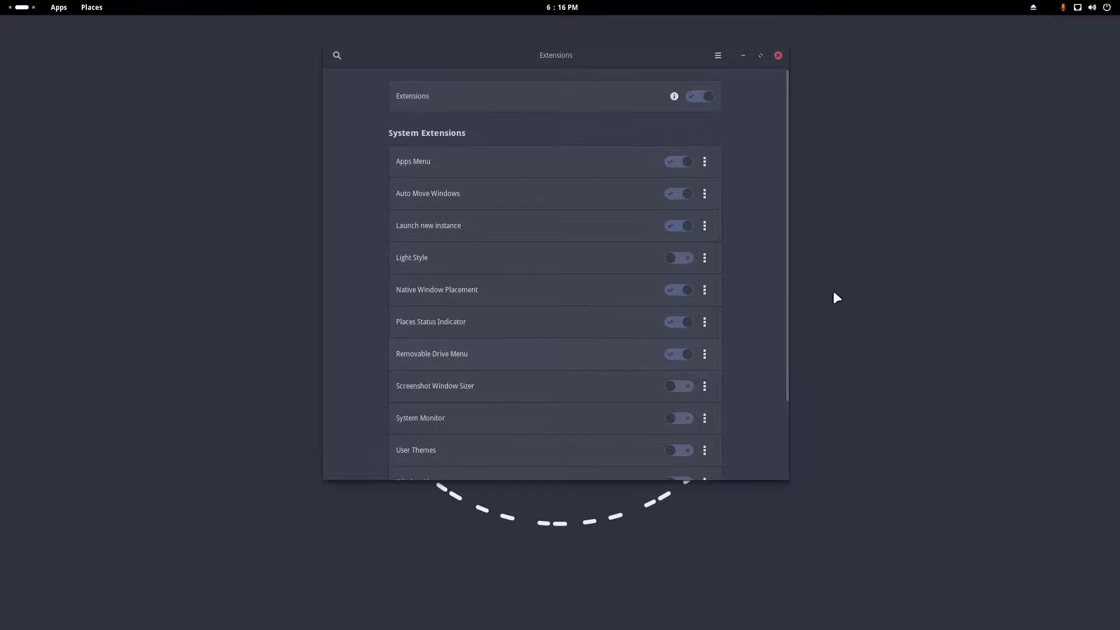
Open the arconet-v24.05.06 drive, eject it with Eject Anyway, and close Files
click(1033, 7)
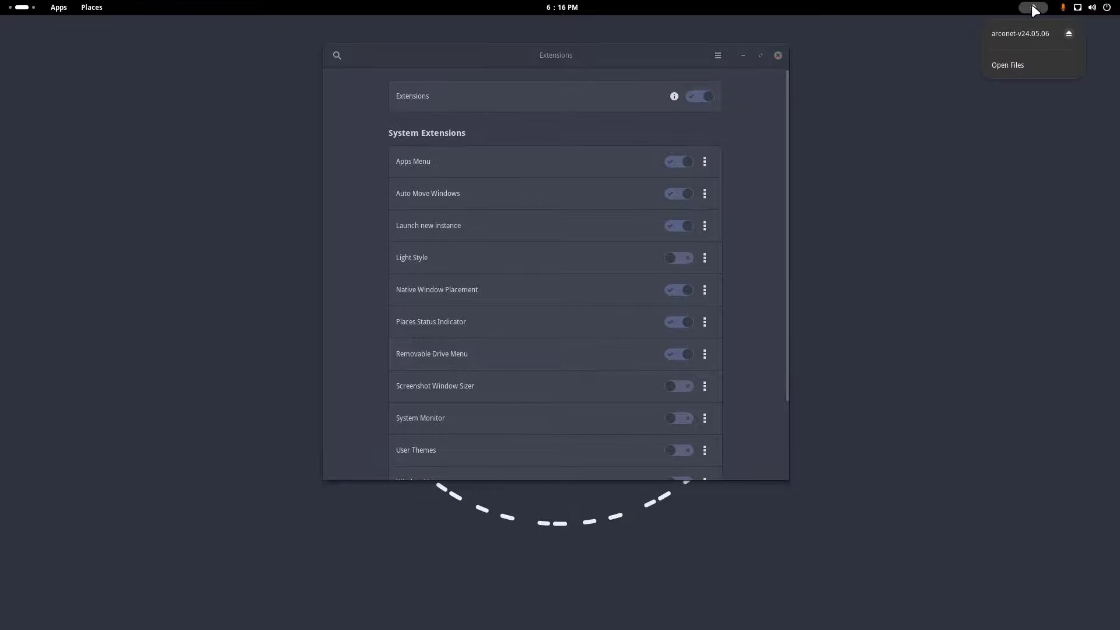
click(1059, 34)
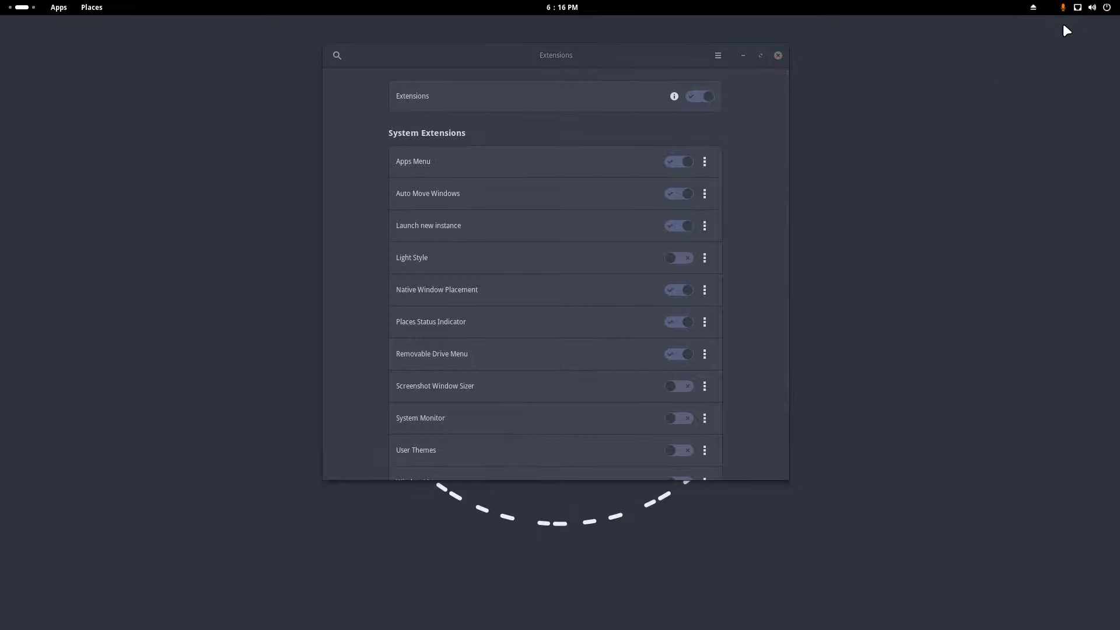
click(1034, 8)
click(1067, 30)
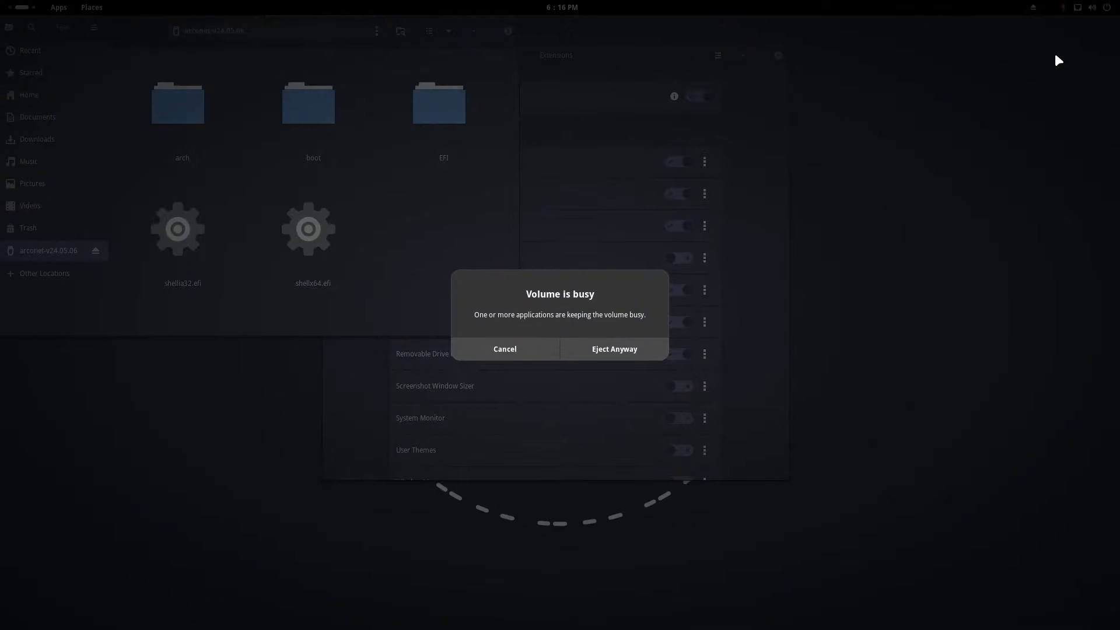
click(636, 347)
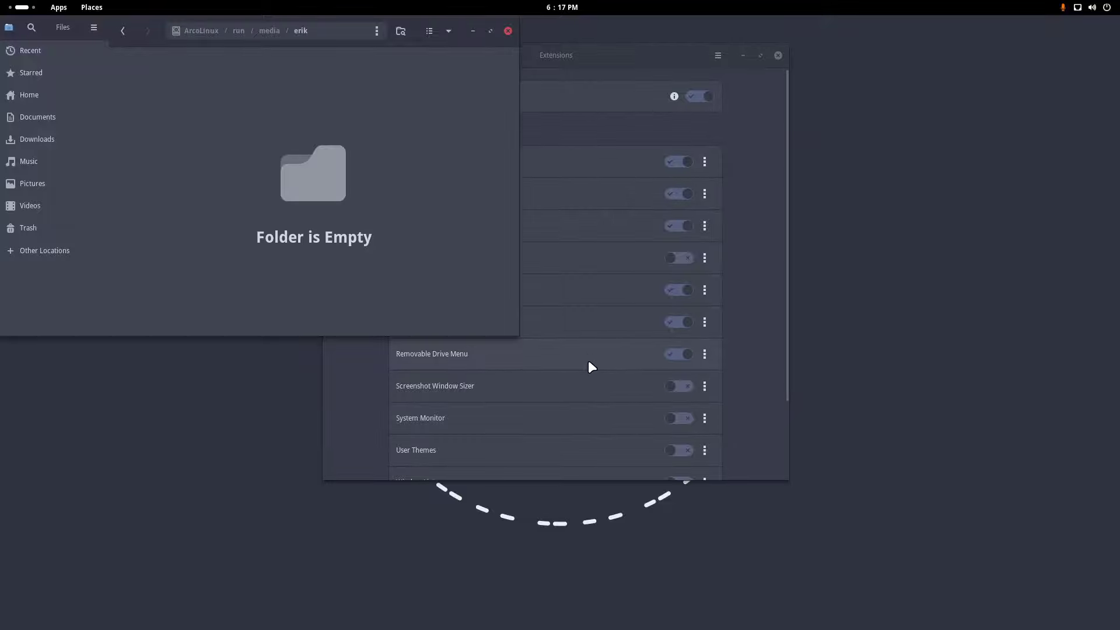
click(508, 31)
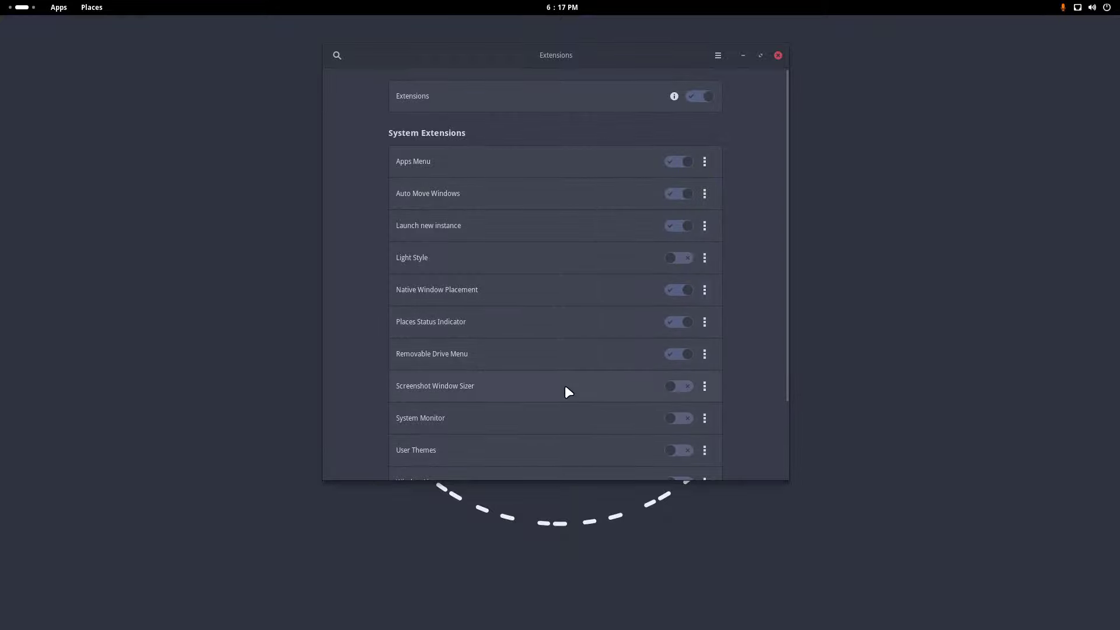
Enable the System Monitor and User Themes extensions
scroll(627, 376, down, 2)
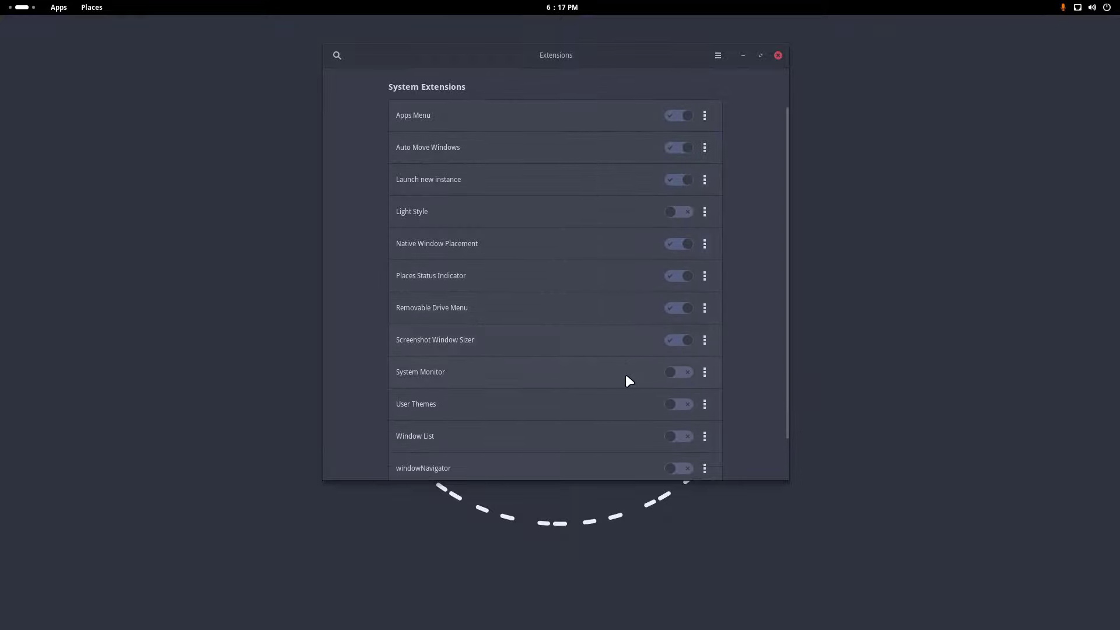
click(686, 374)
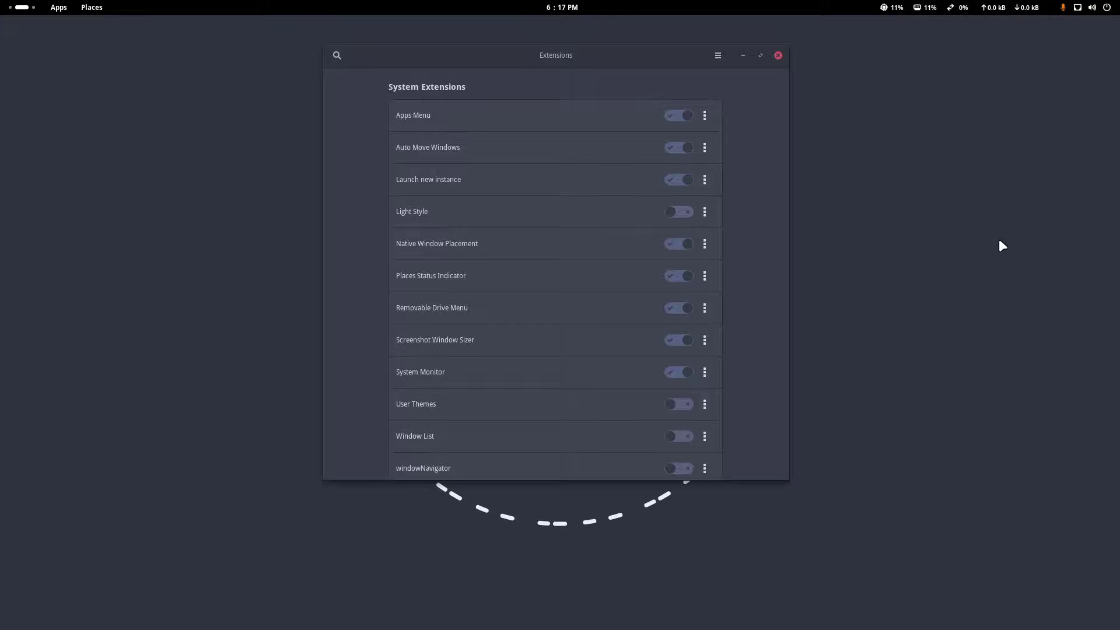
scroll(745, 370, down, 2)
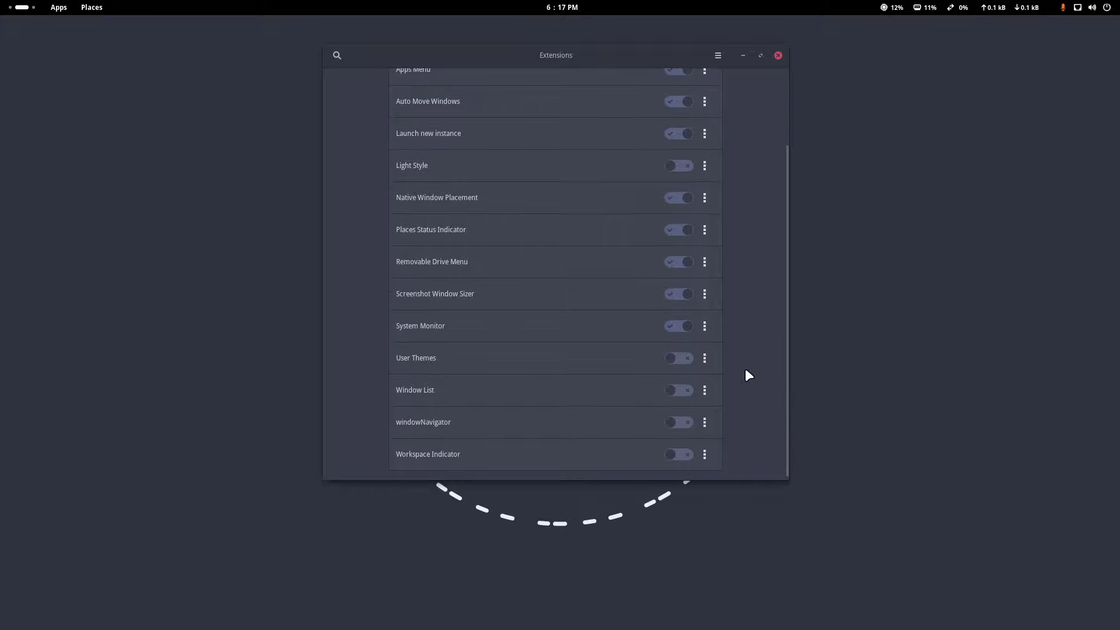
click(690, 365)
Enable Window List, test its workspace buttons, then leave it turned off
click(690, 392)
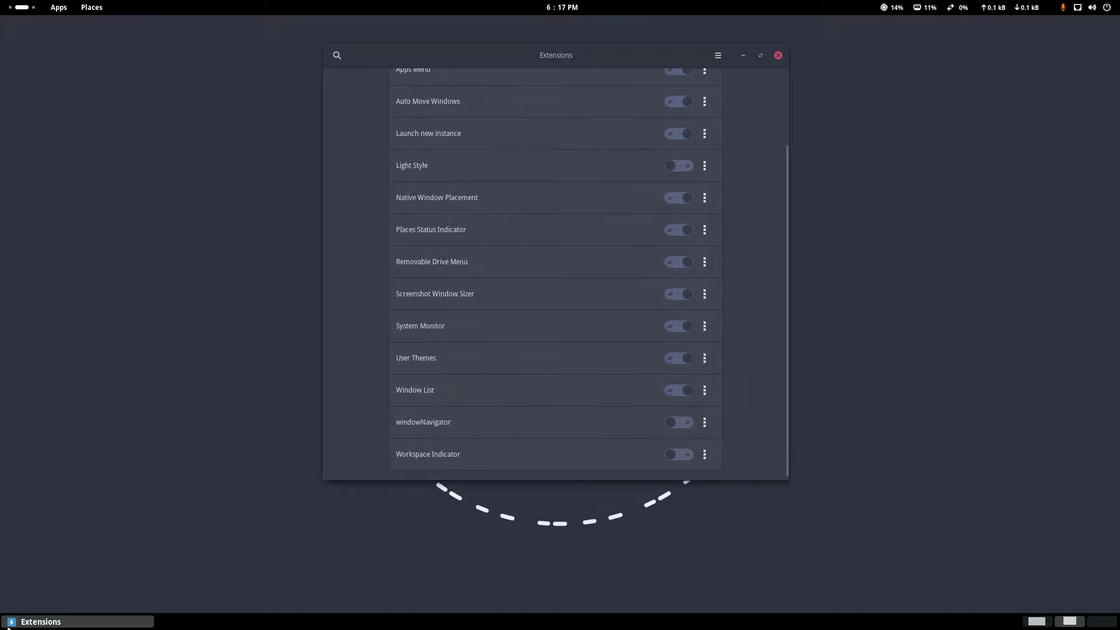
click(1042, 622)
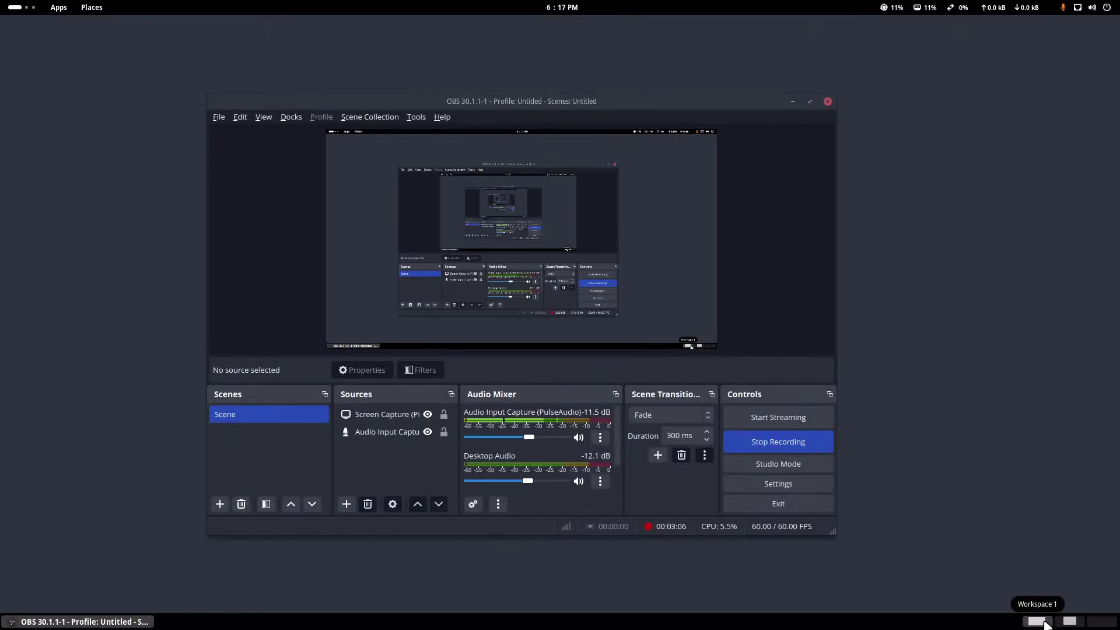
click(1066, 621)
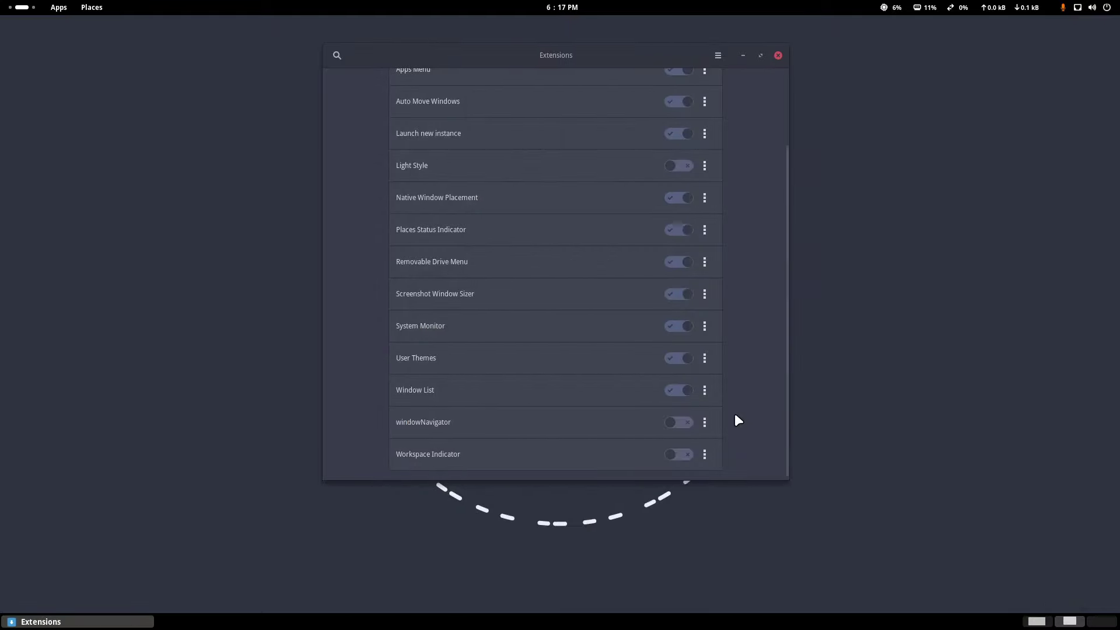
click(677, 391)
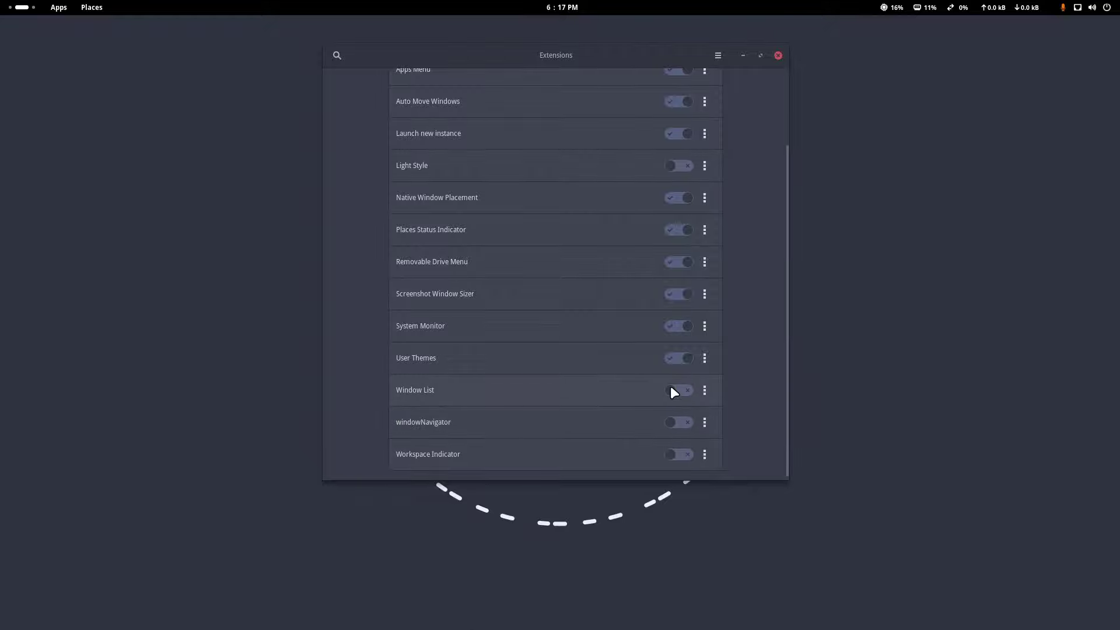
click(686, 392)
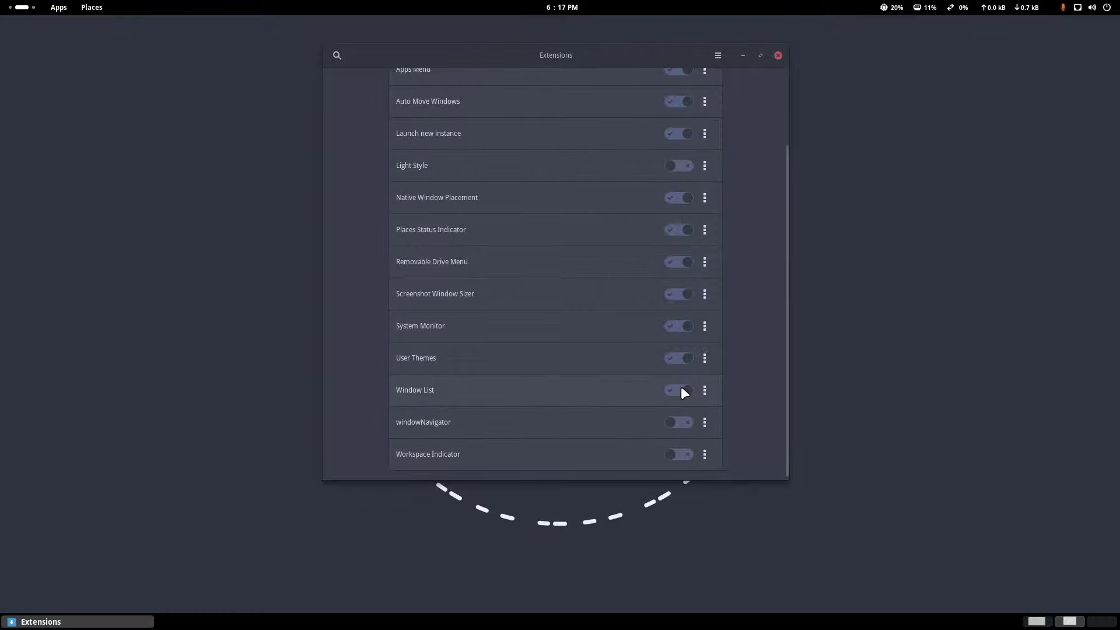
click(685, 393)
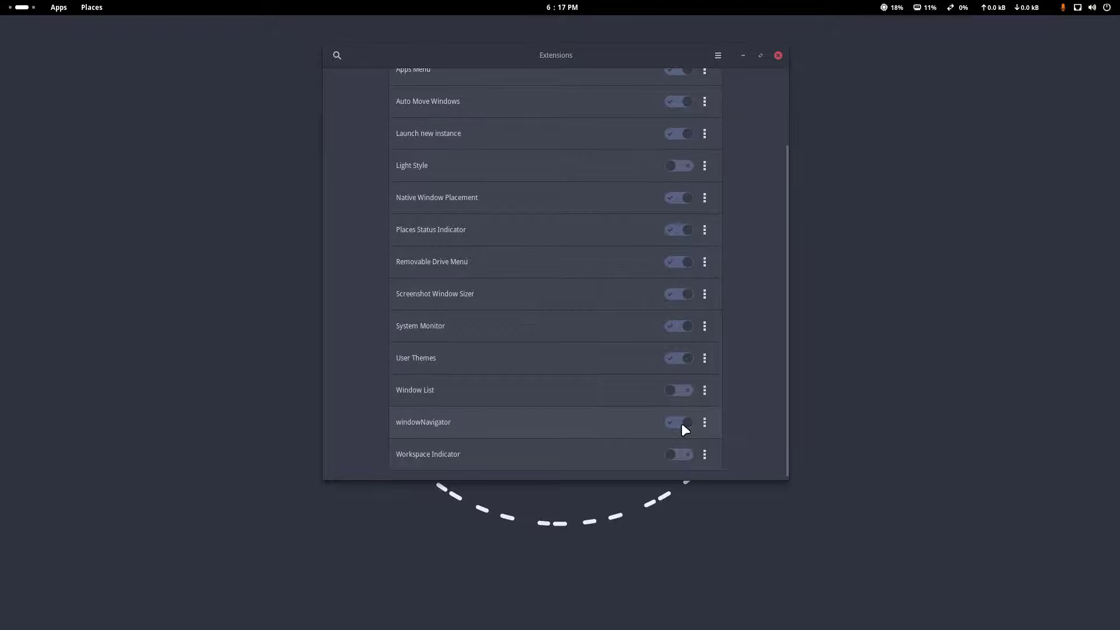
scroll(681, 422, down, 1)
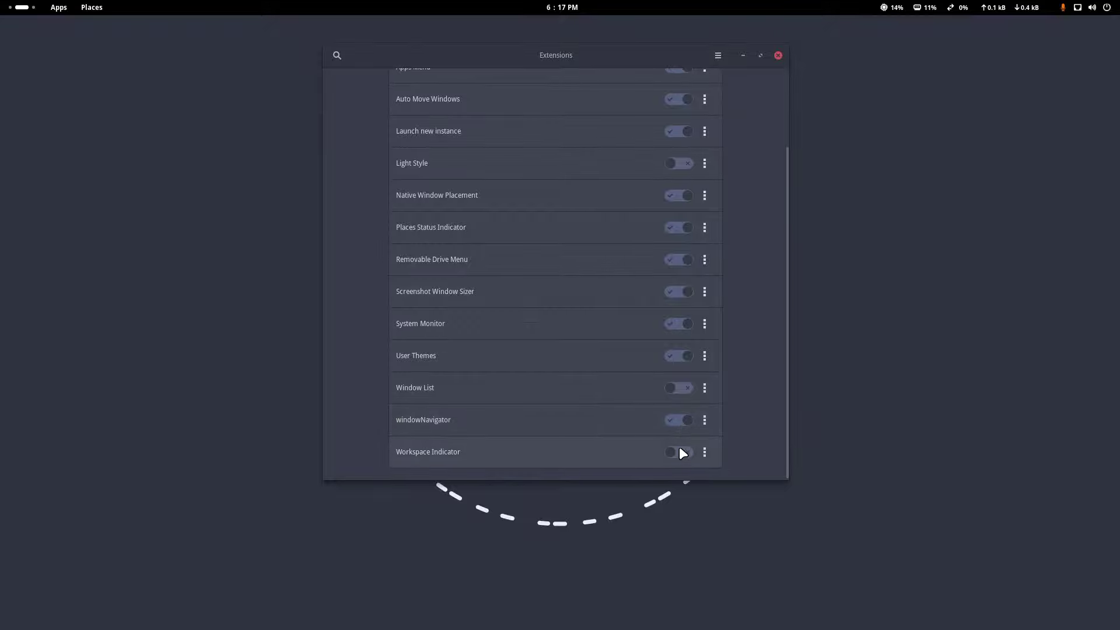
Enable Workspace Indicator and test its top-bar buttons across workspaces one to three
click(681, 453)
click(793, 7)
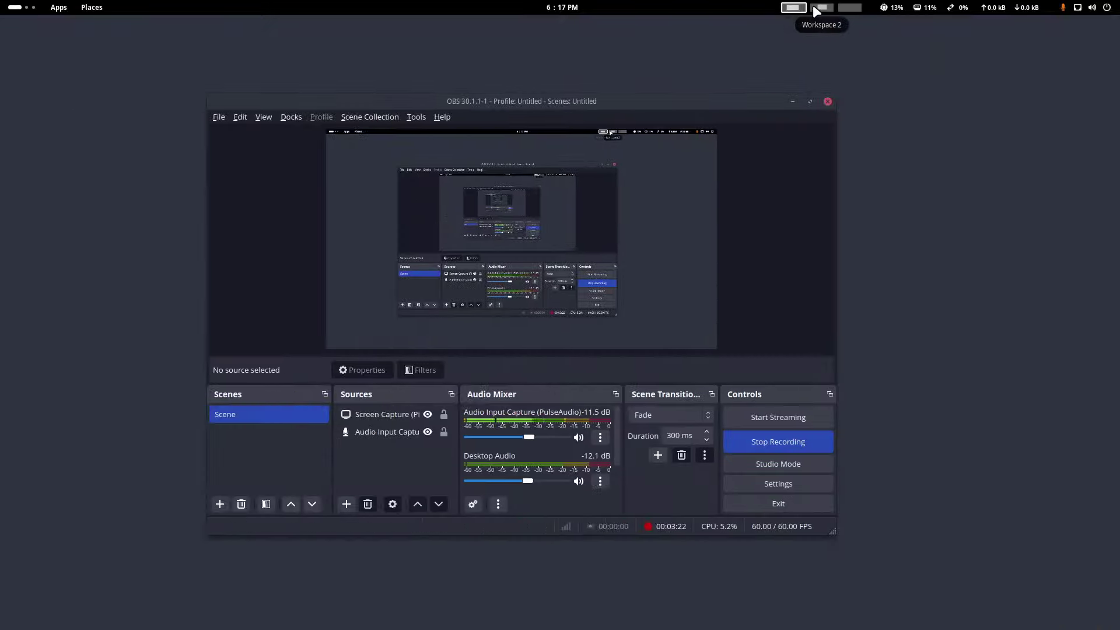
click(815, 7)
click(846, 7)
click(823, 7)
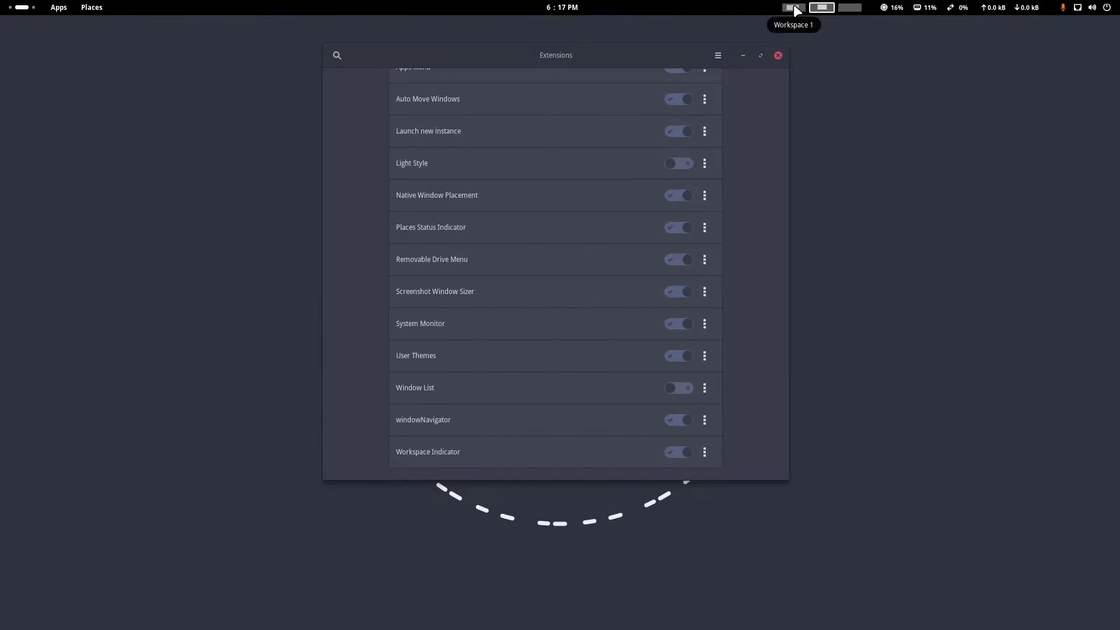
click(794, 7)
click(822, 7)
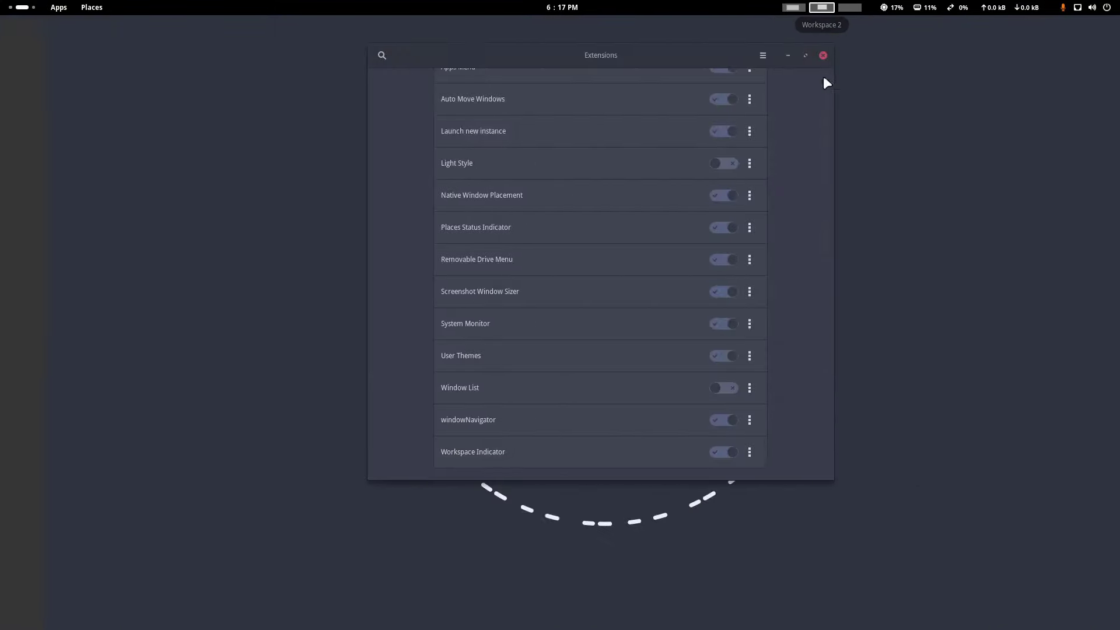
Switch workspaces in the Activities overview, then close the Extensions window
scroll(751, 267, up, 3)
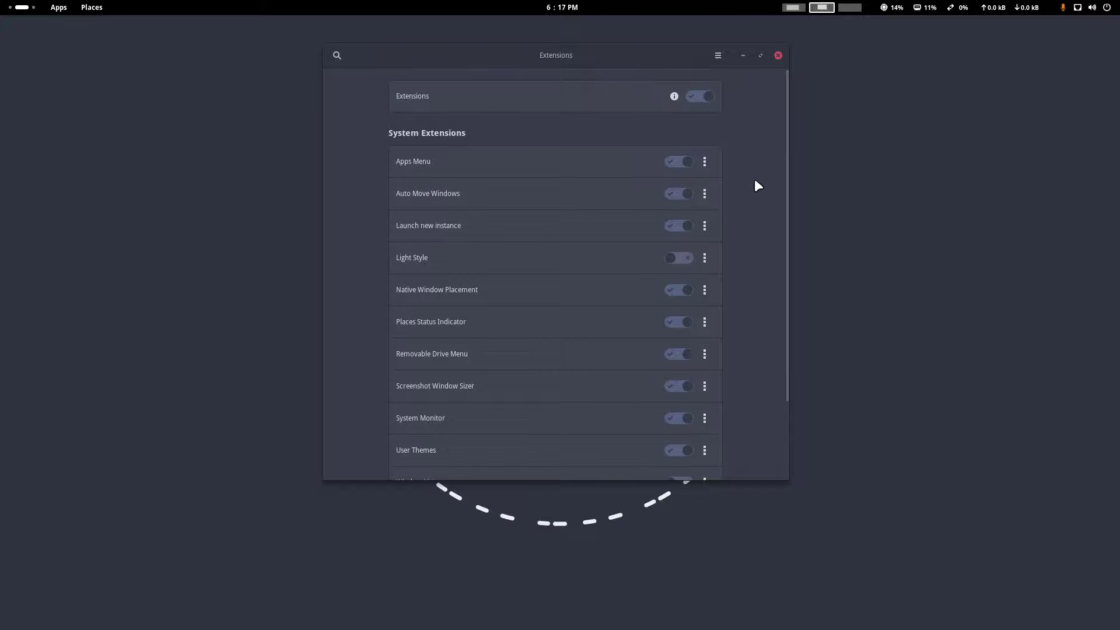
mouse_move(3, 5)
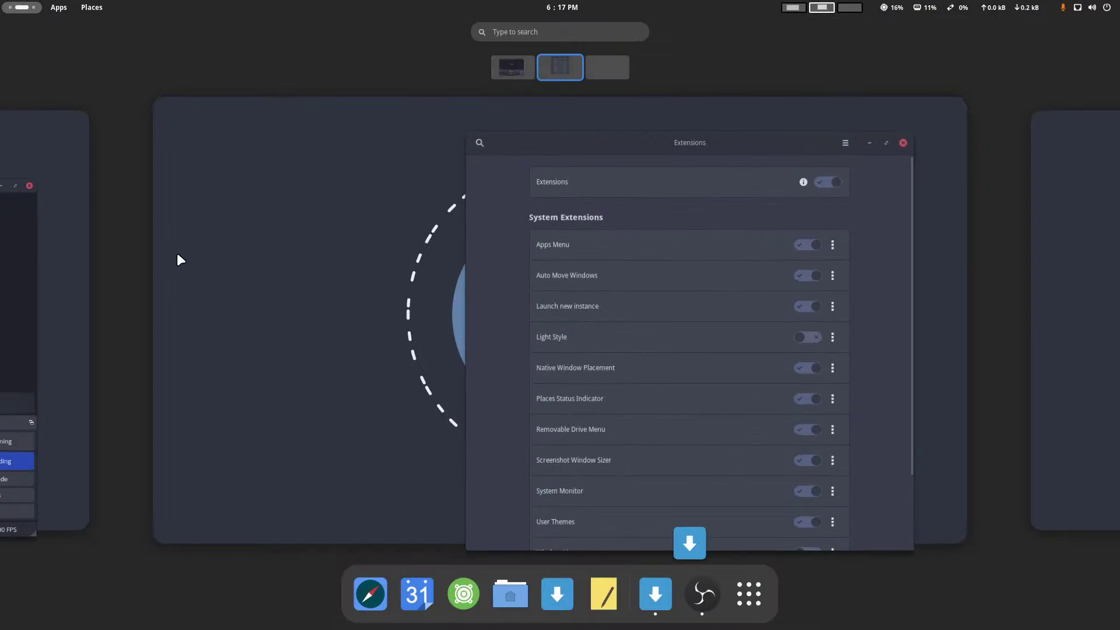
click(73, 333)
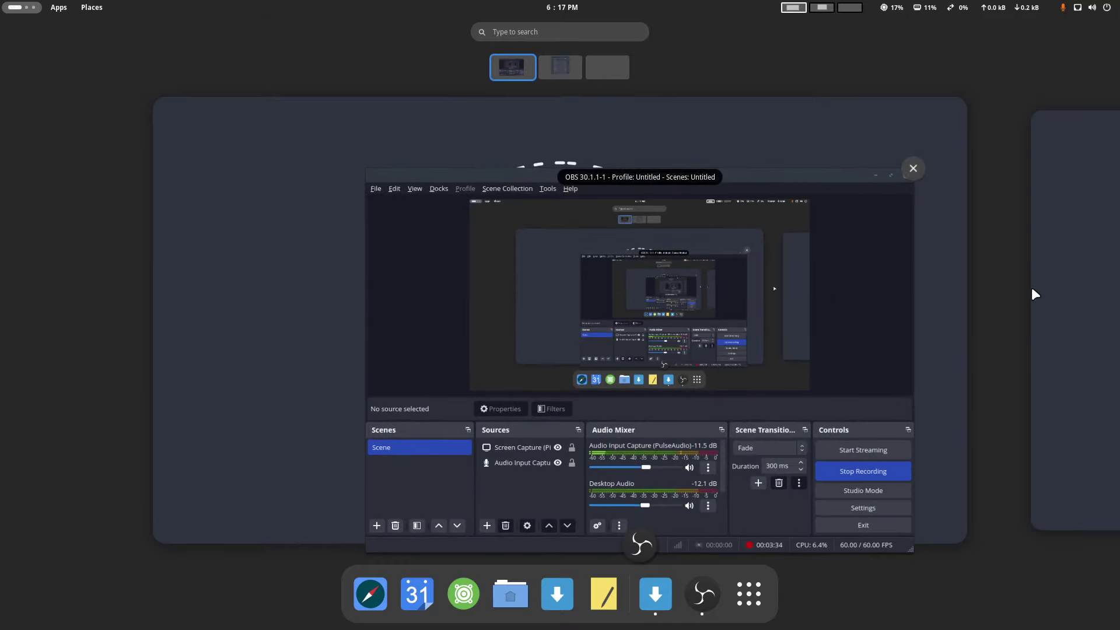
click(1073, 292)
click(453, 309)
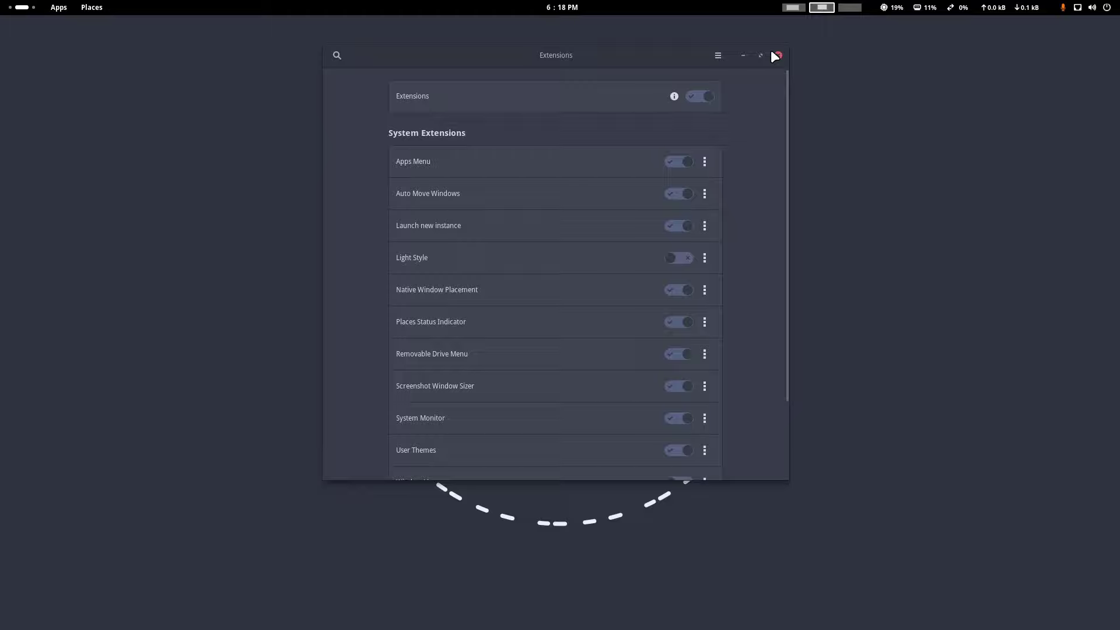
click(774, 54)
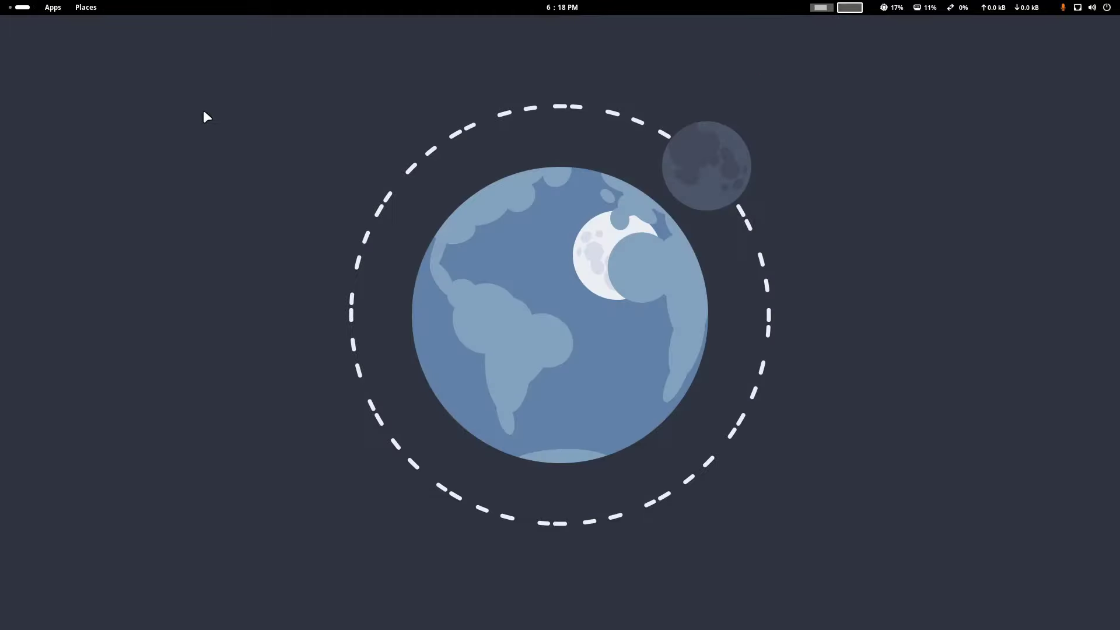
Launch Extension Manager, move it toward the top centre, and enlarge it
key(super)
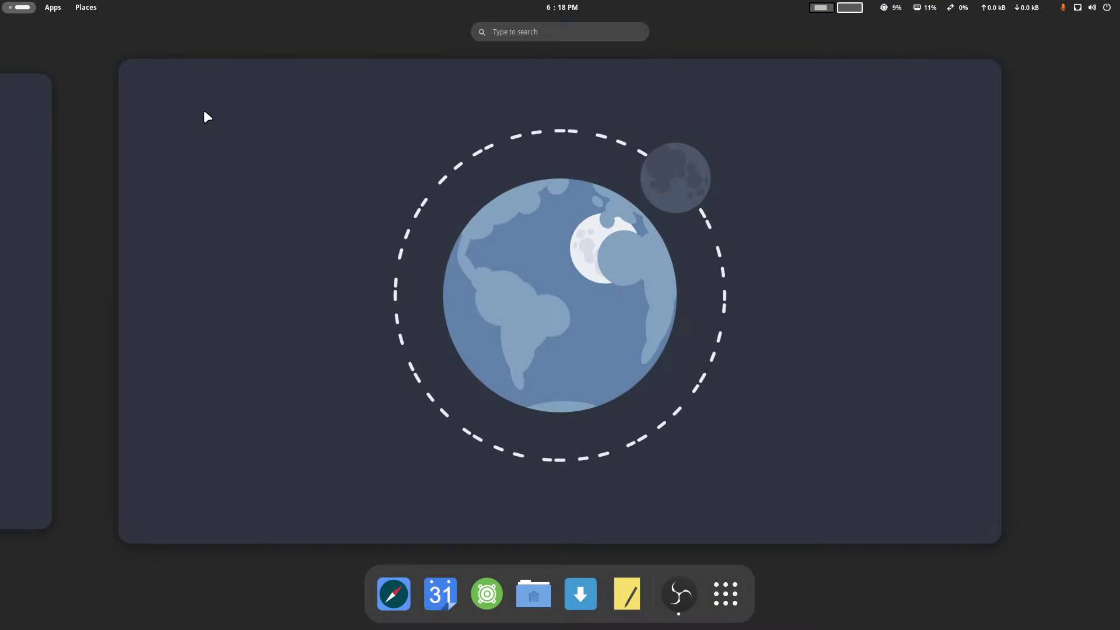
text(ext)
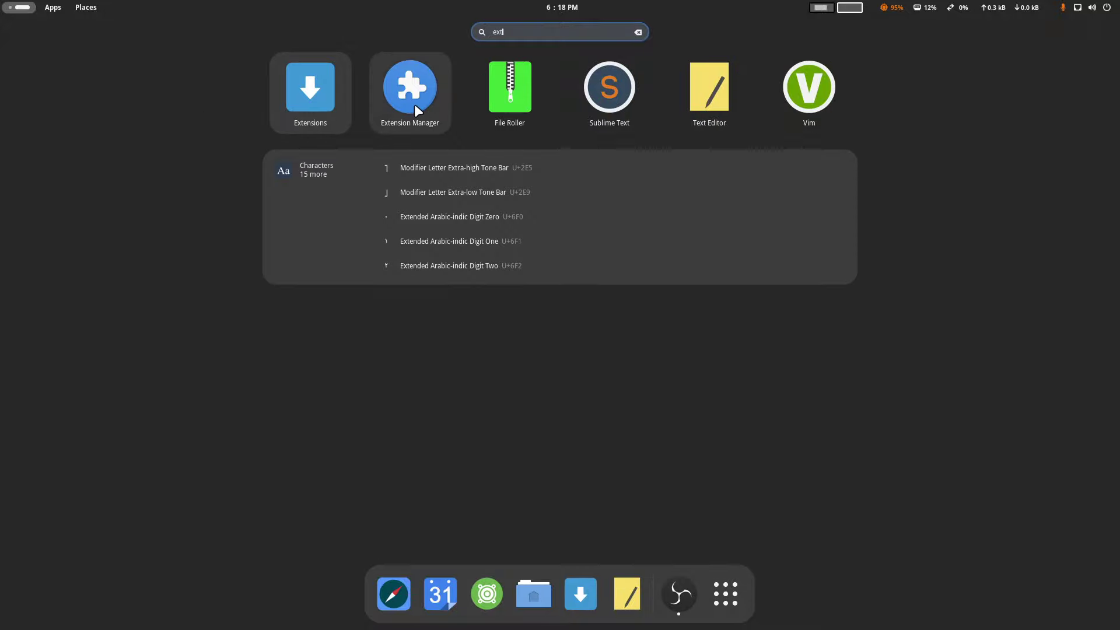
click(414, 104)
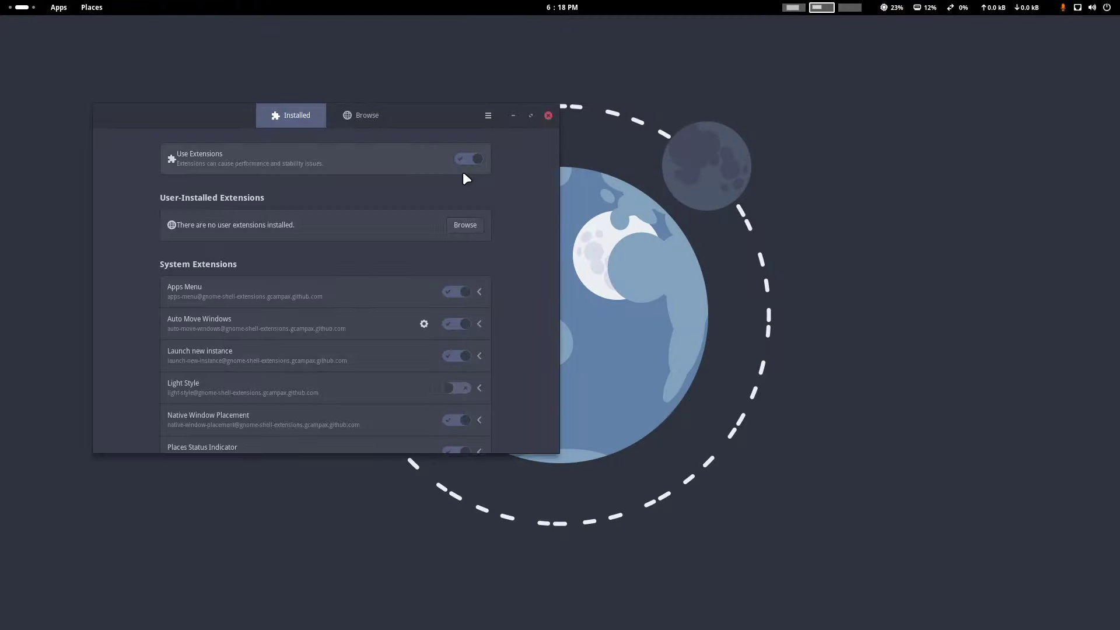
drag(411, 125, 594, 52)
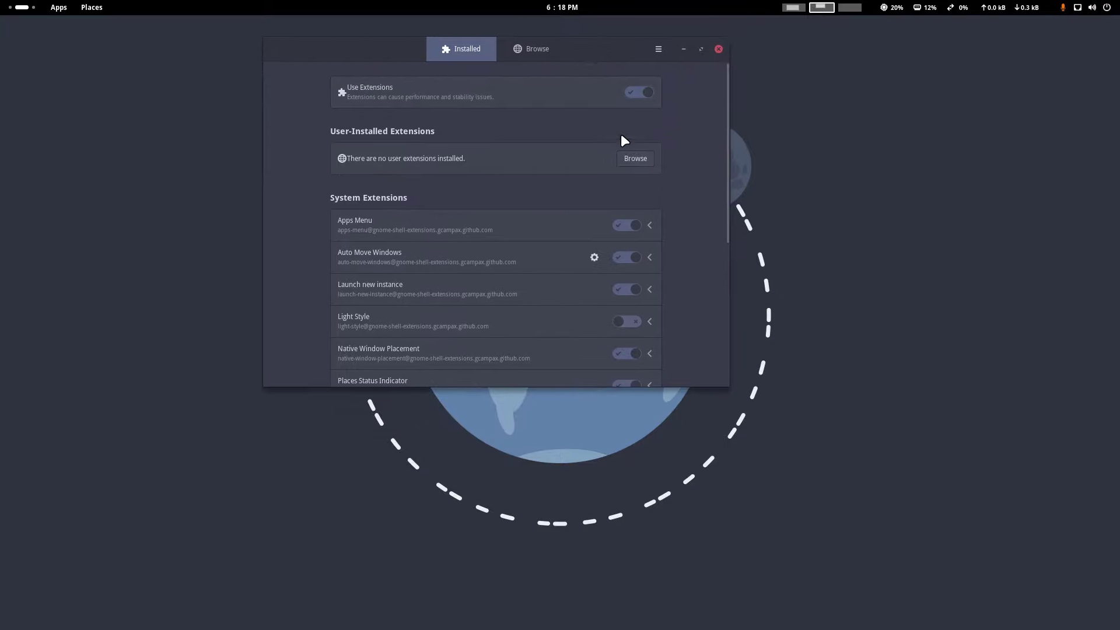
drag(731, 386, 802, 539)
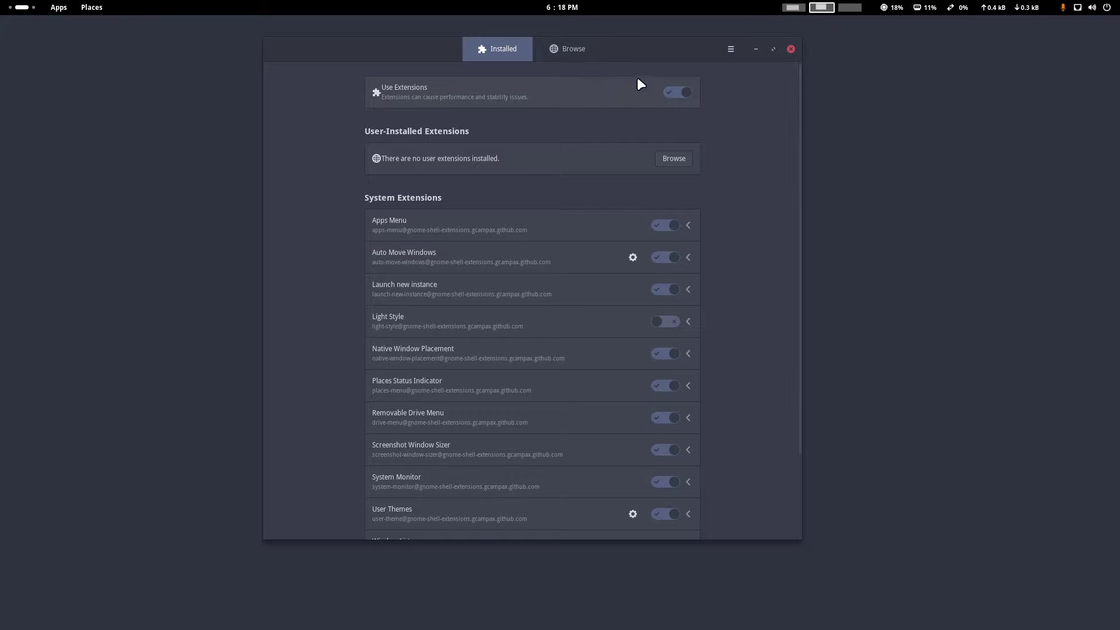
click(676, 92)
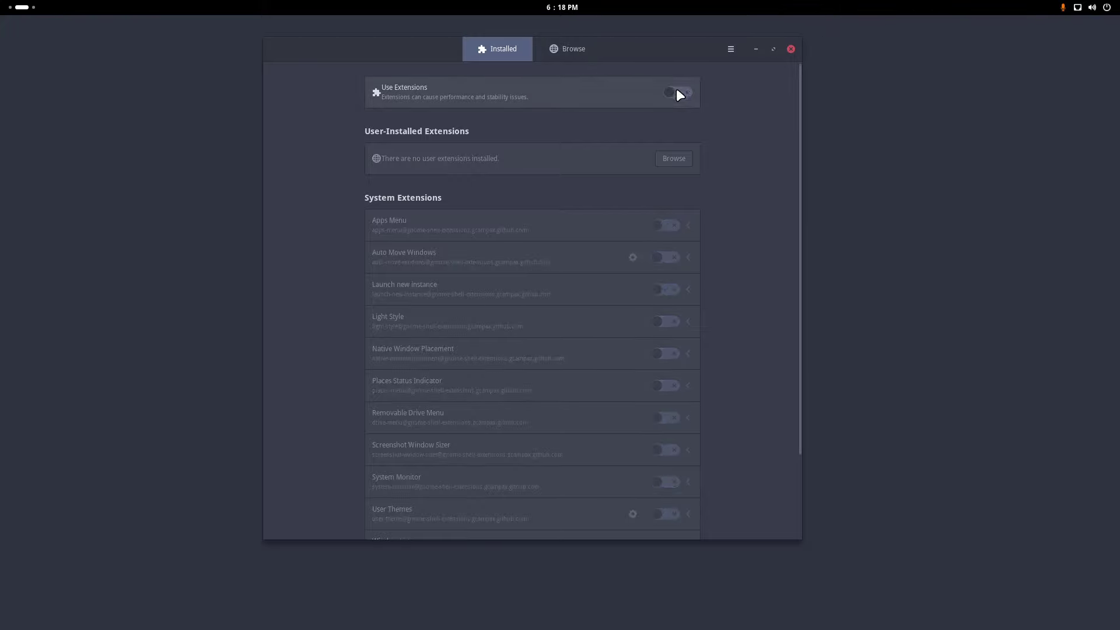
click(680, 91)
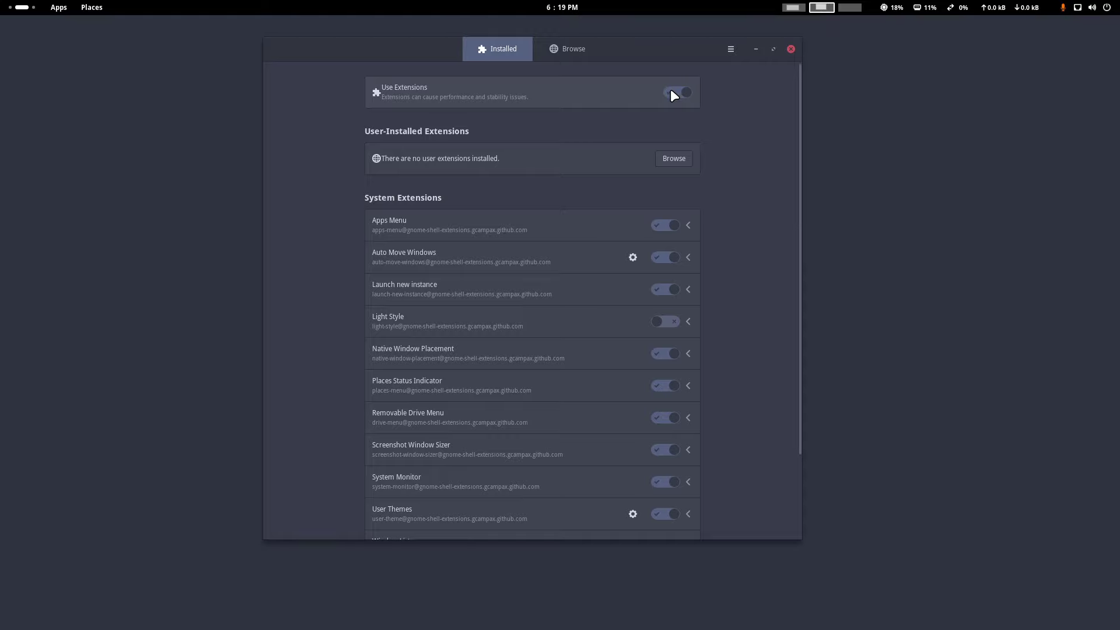
click(671, 92)
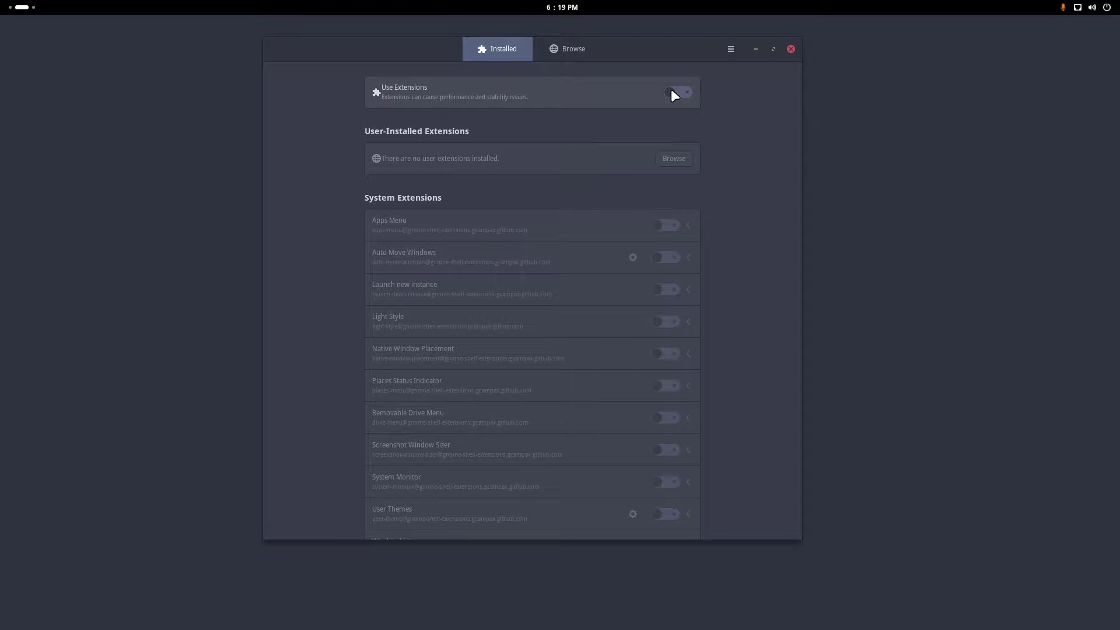
click(673, 93)
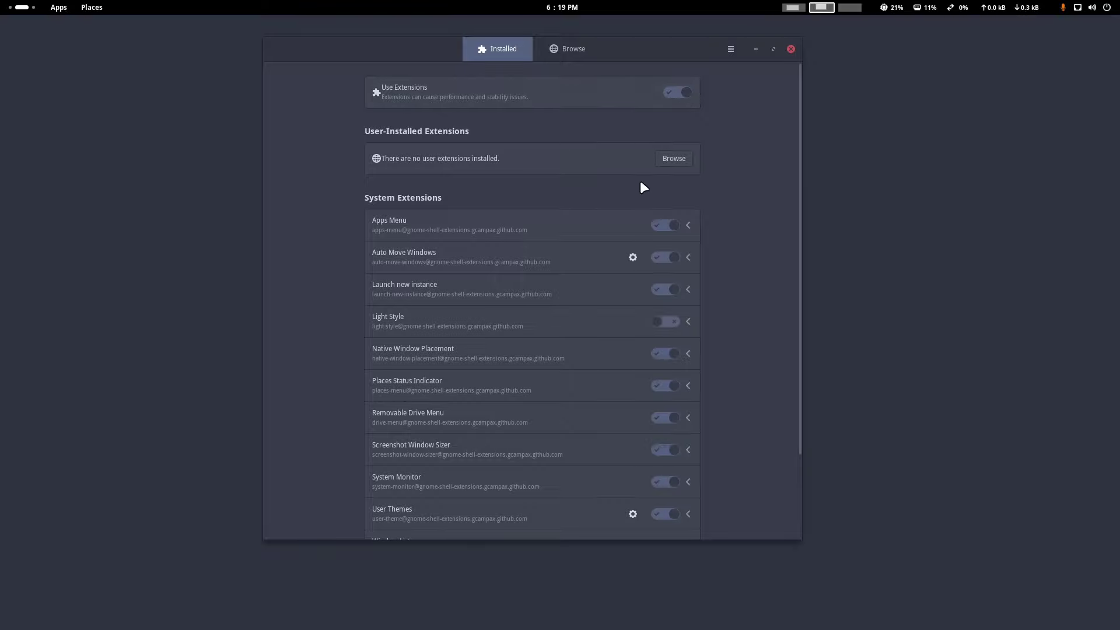
scroll(641, 220, down, 3)
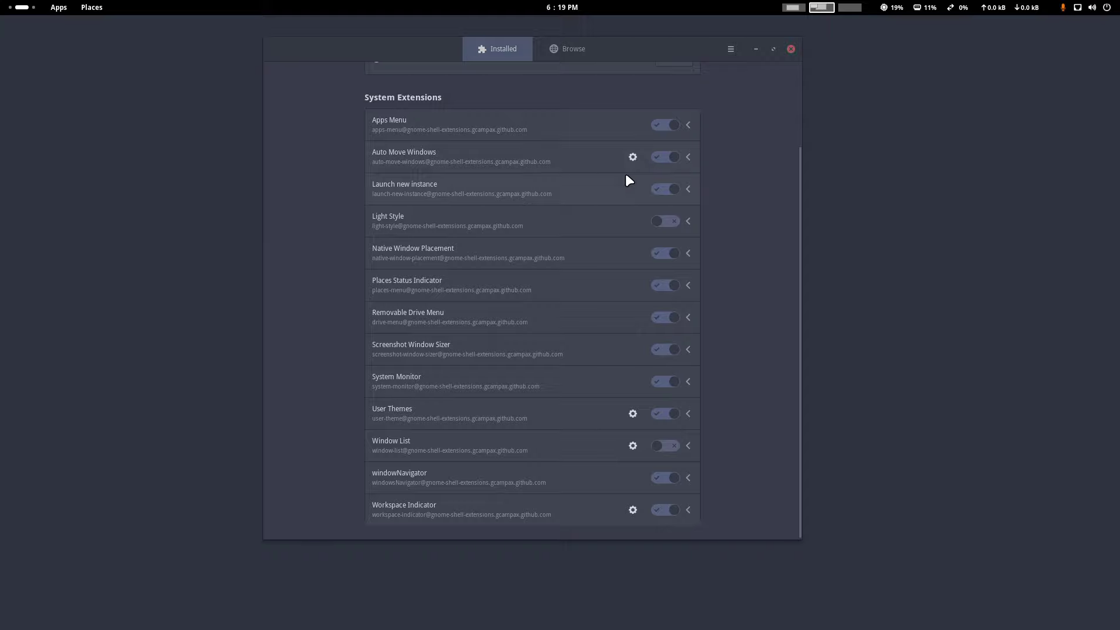
click(633, 157)
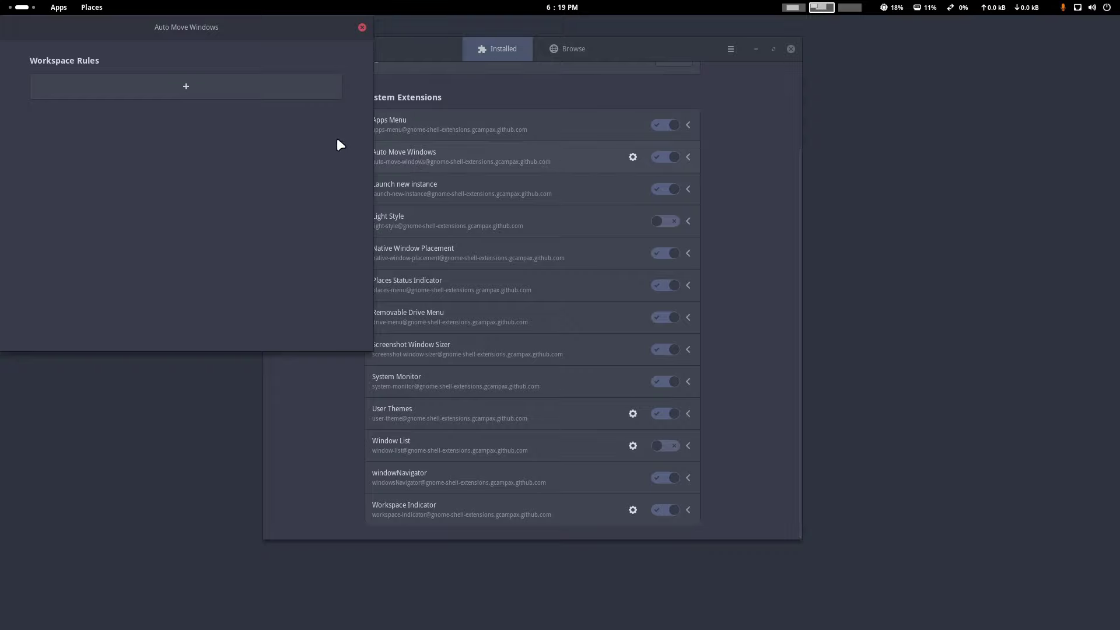
click(185, 94)
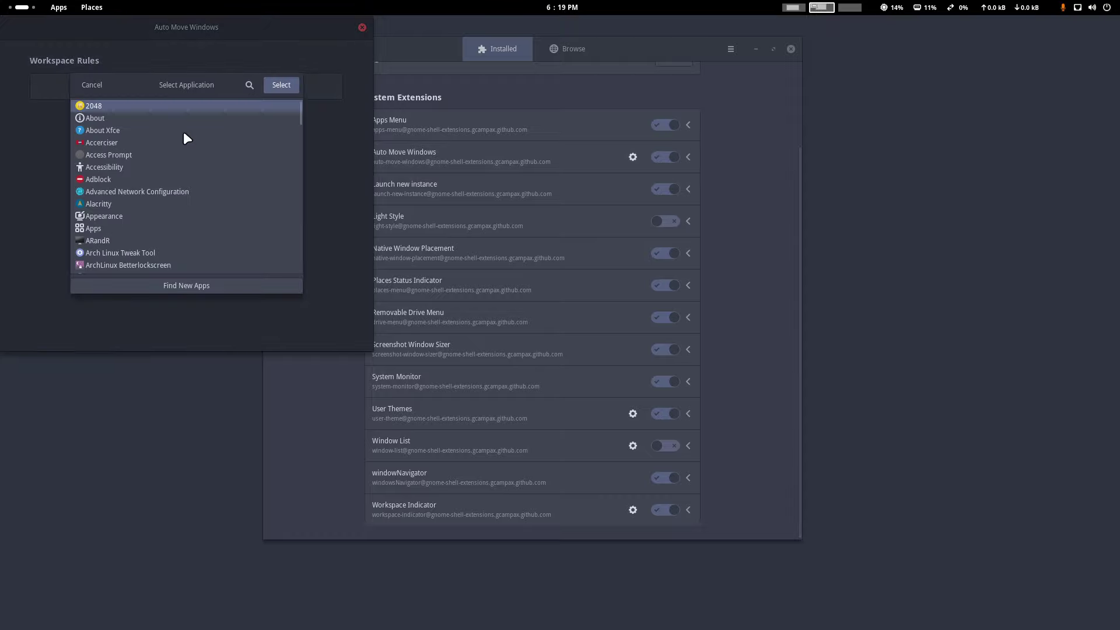
click(96, 83)
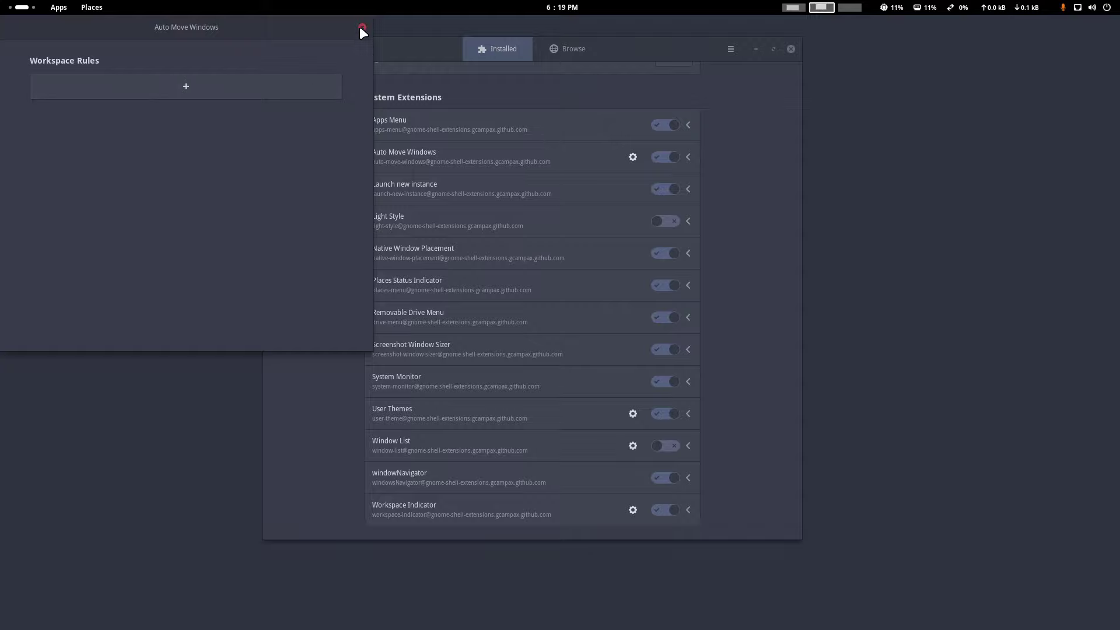
click(361, 28)
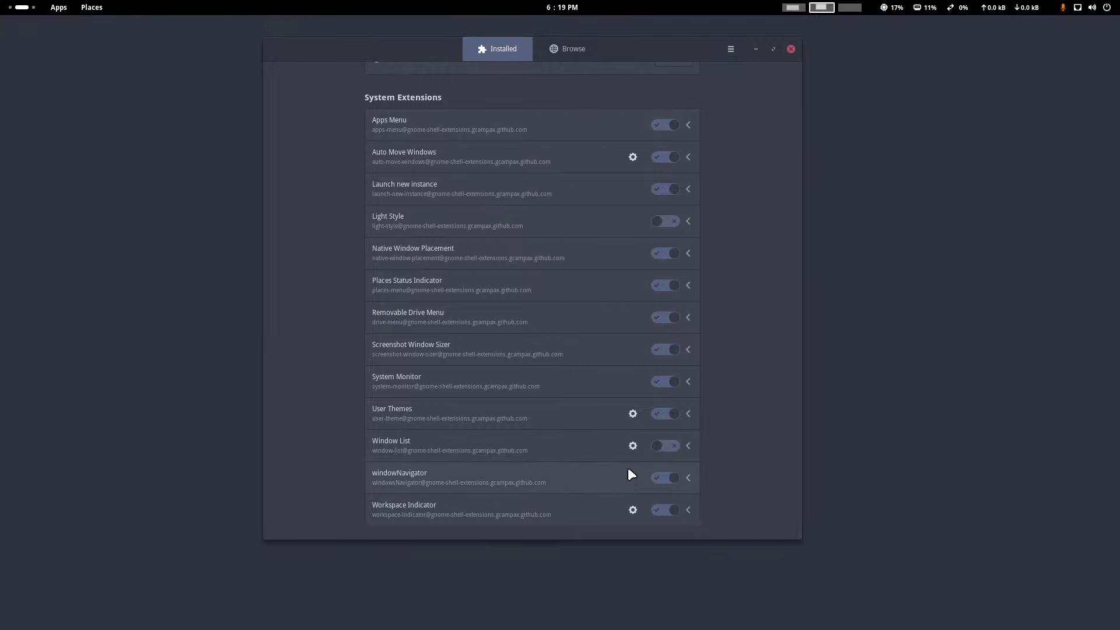
Switch to the Browse tab and try then clear a one-letter search
click(573, 45)
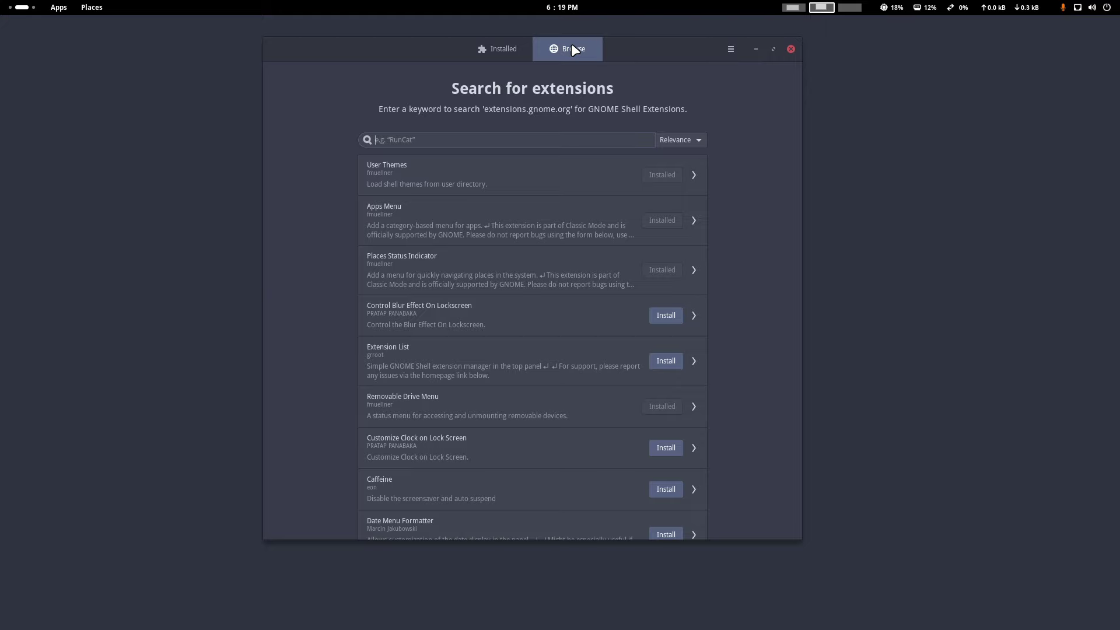
text(a)
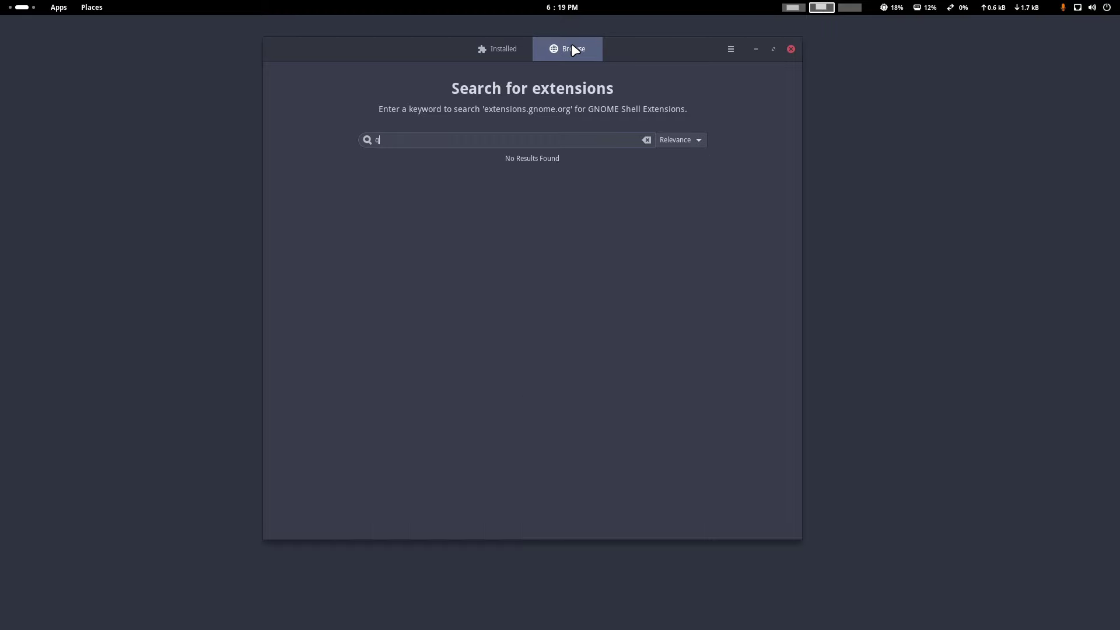
key(BackSpace)
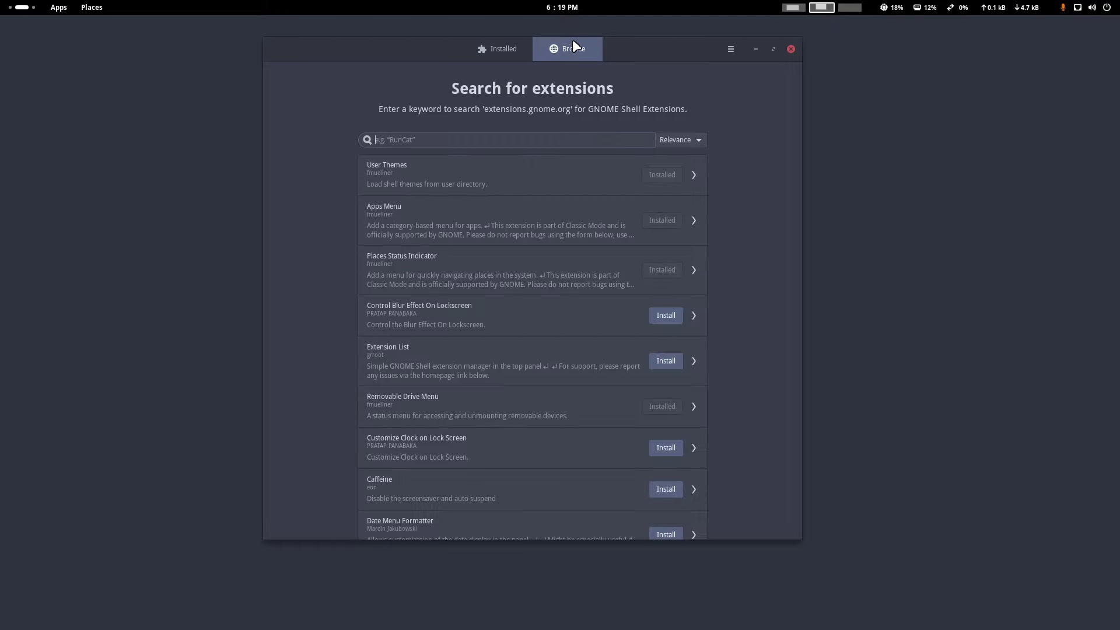
Launch GNOME Settings from an Activities search for 'set'
click(17, 10)
text(set)
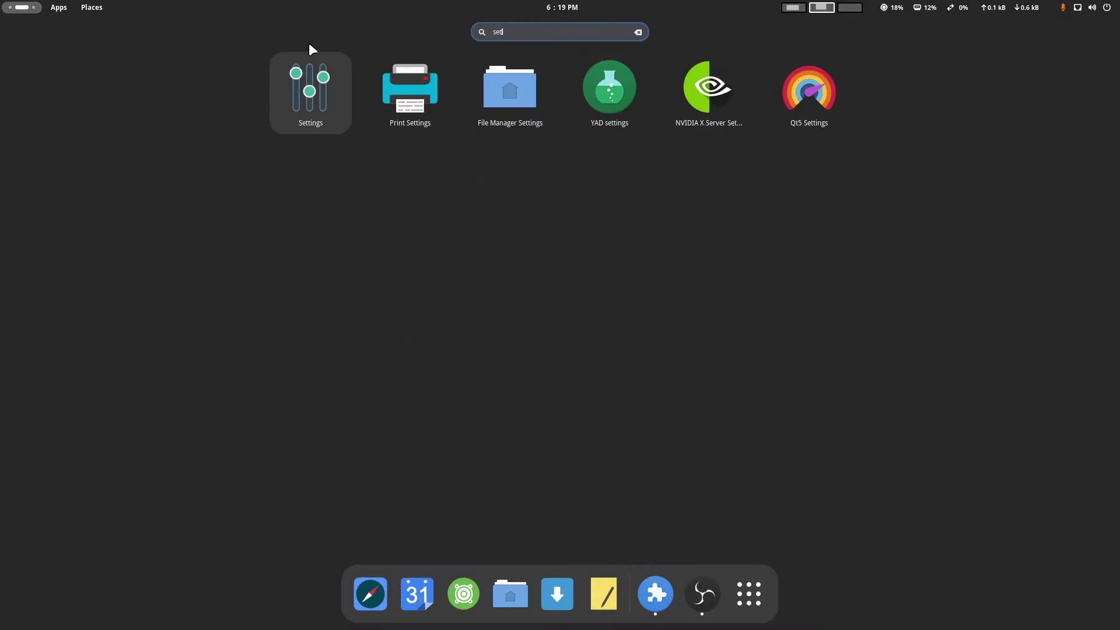
click(321, 87)
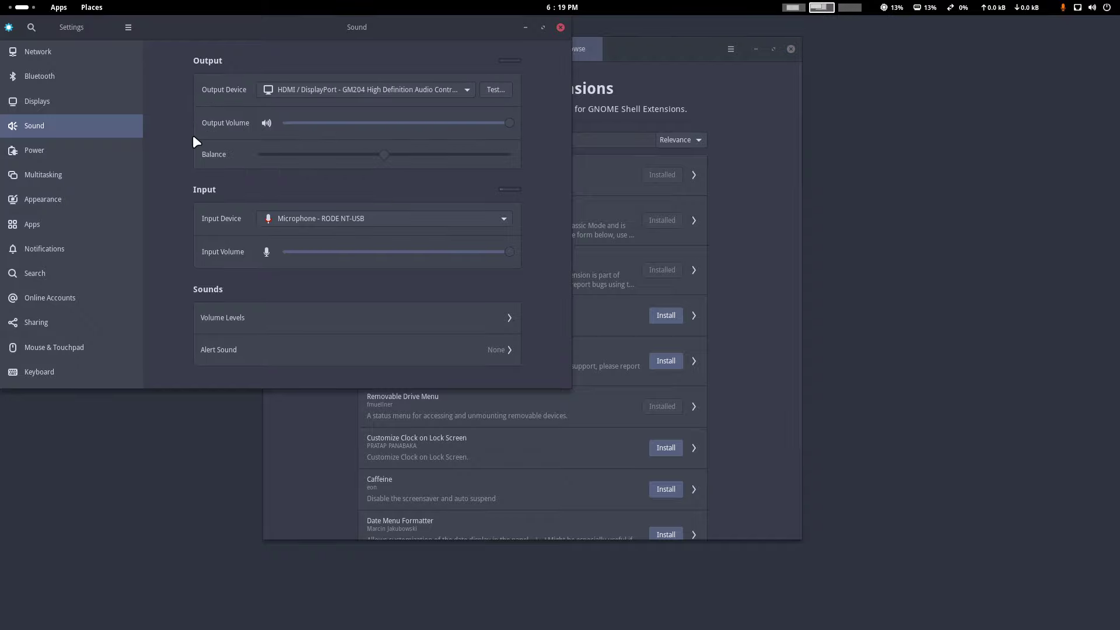
Close the Extension Manager window, leaving Settings on the Sound page
click(624, 130)
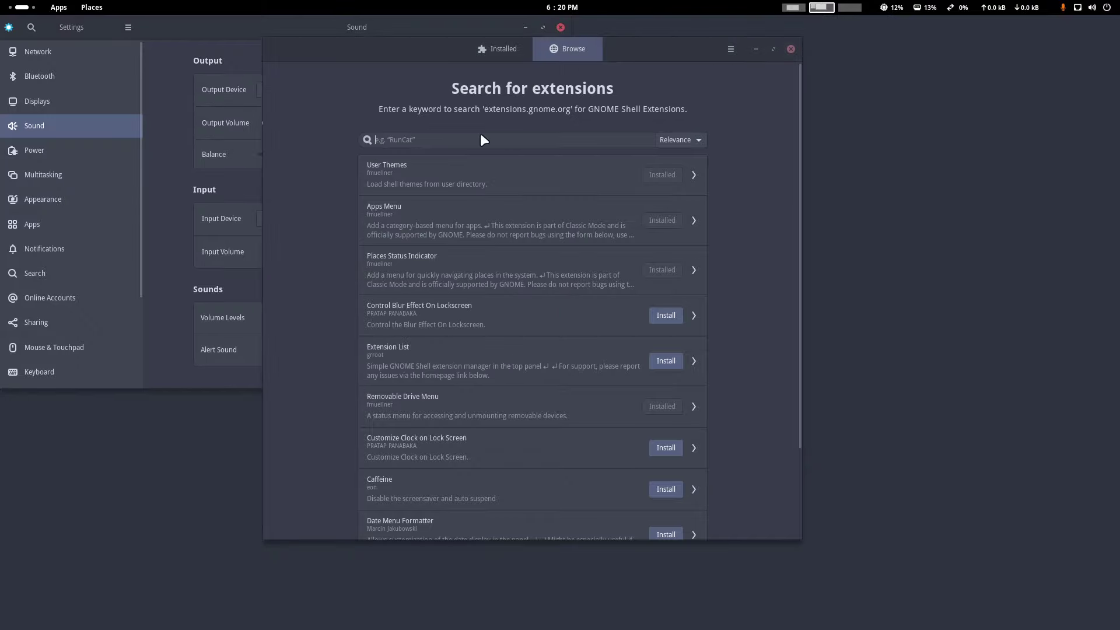
text(q)
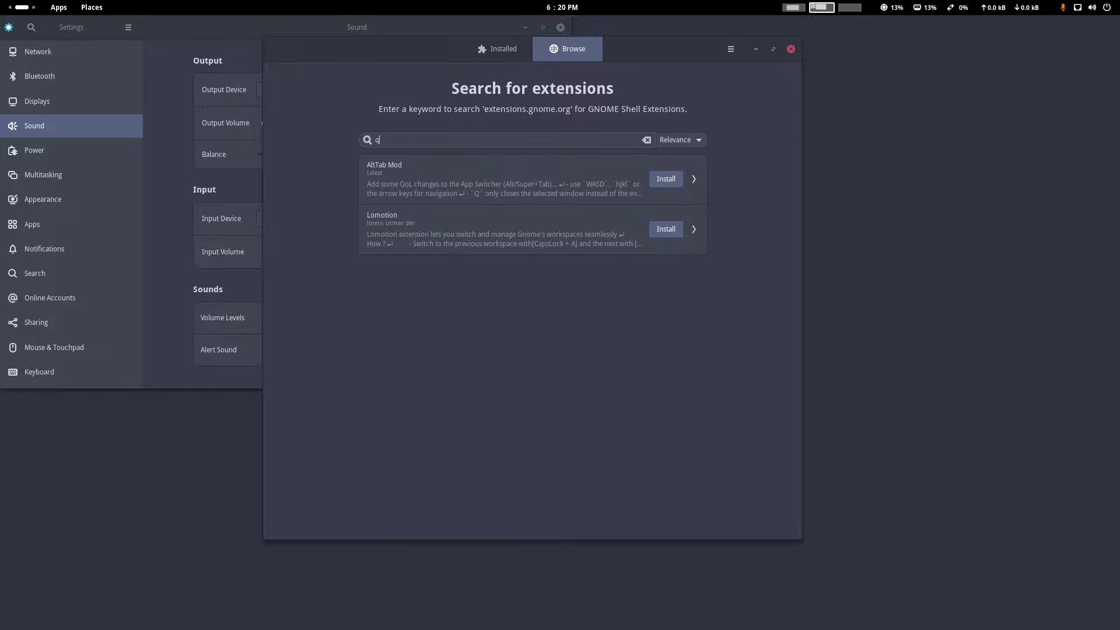
text(wer)
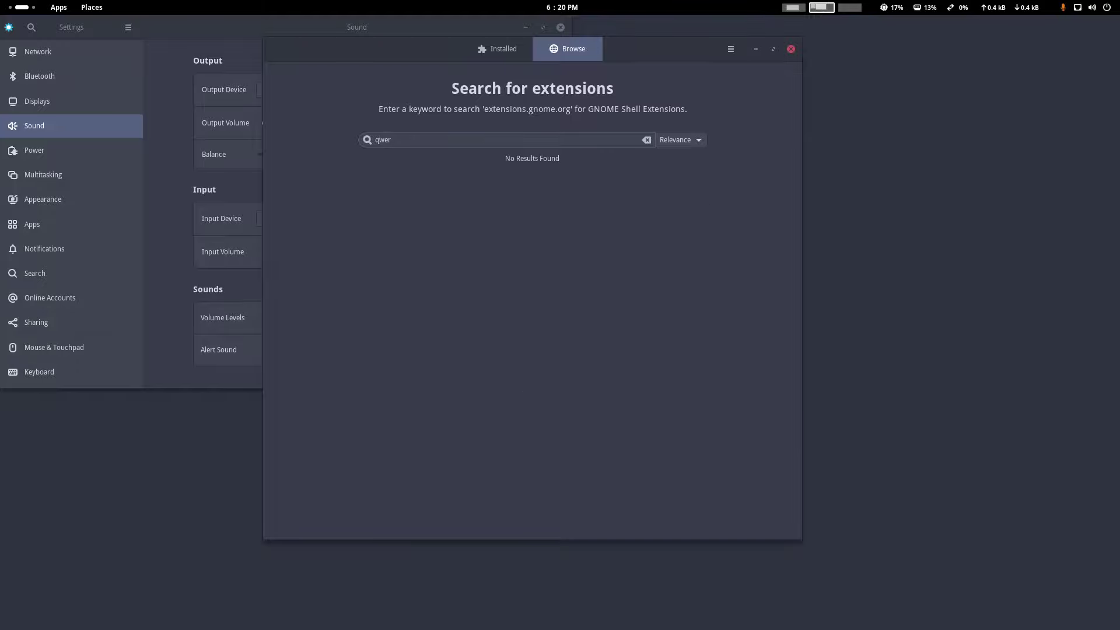
click(791, 50)
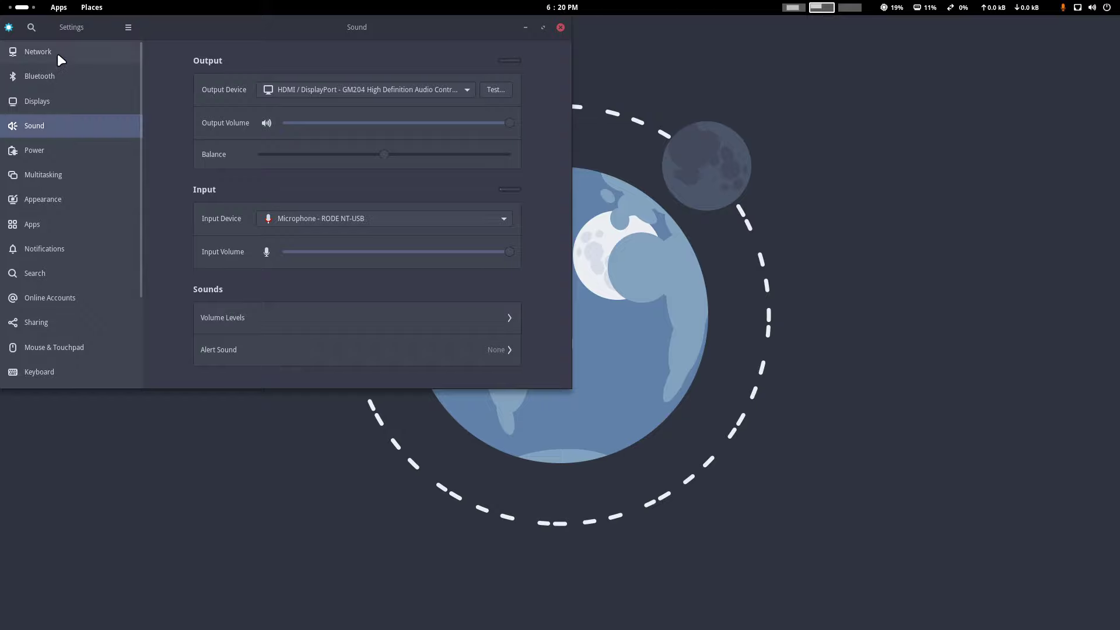
On the Keyboard settings page, start adding an input source and browse the English layouts
scroll(60, 155, down, 5)
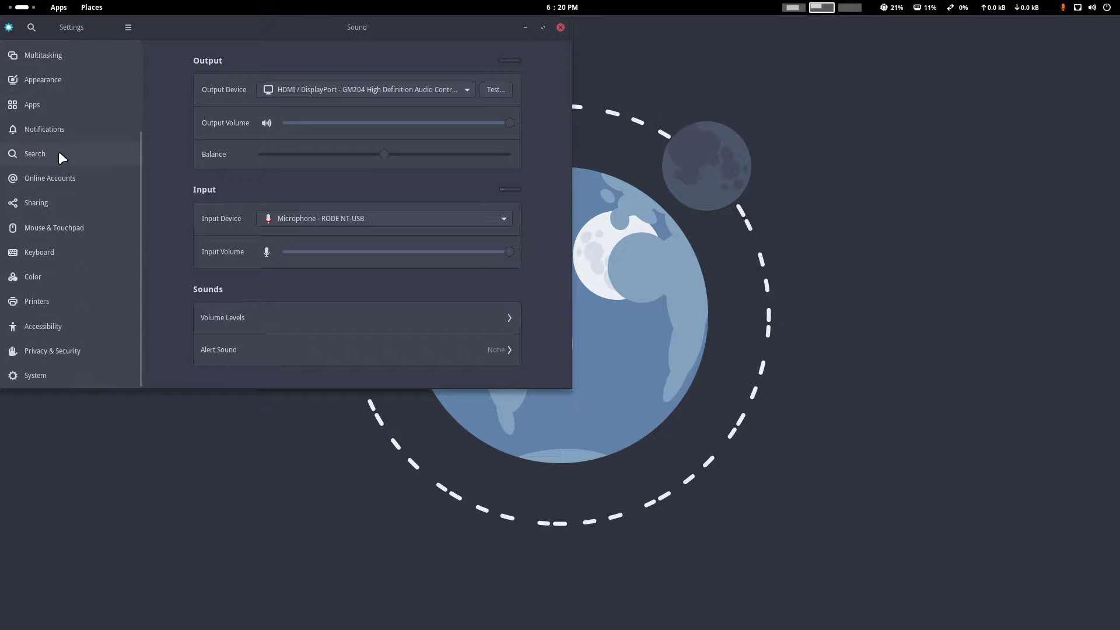
click(55, 248)
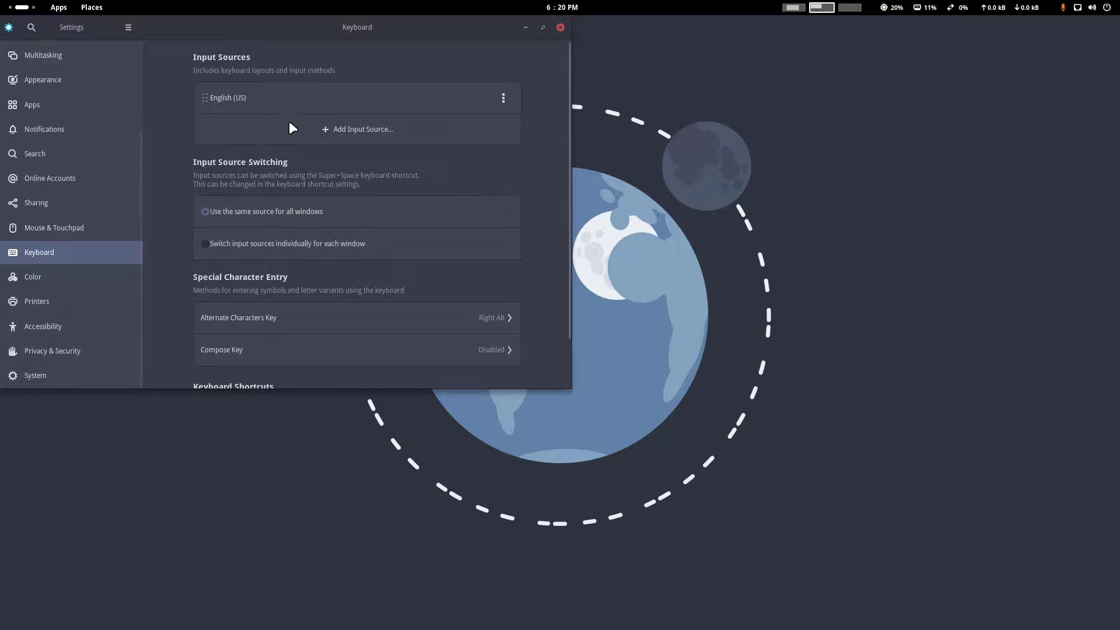
click(357, 130)
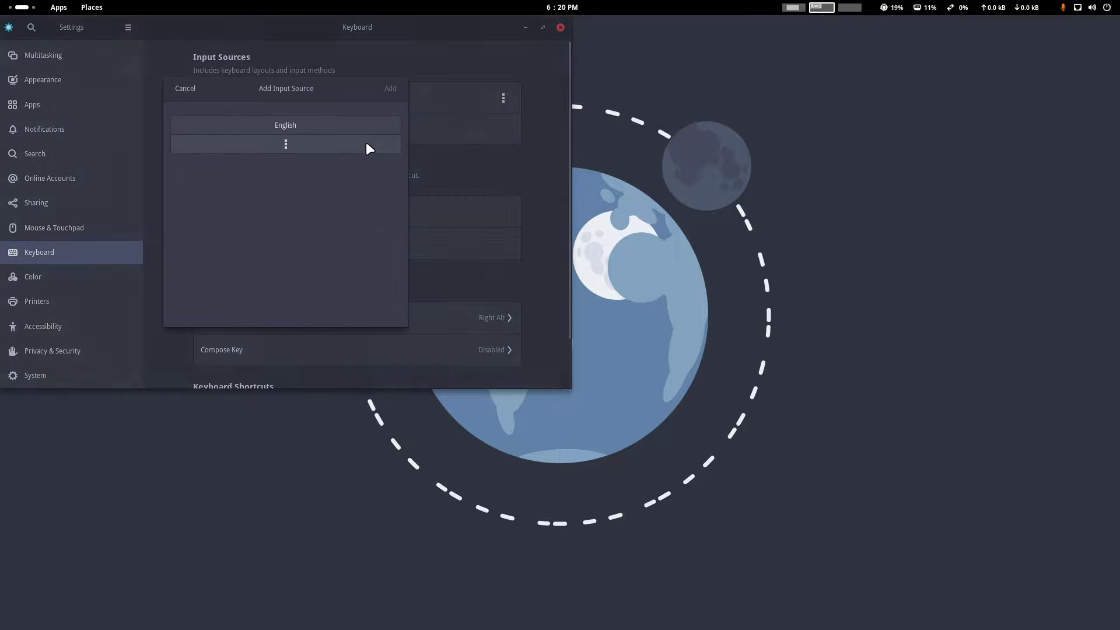
click(284, 124)
scroll(279, 153, down, 10)
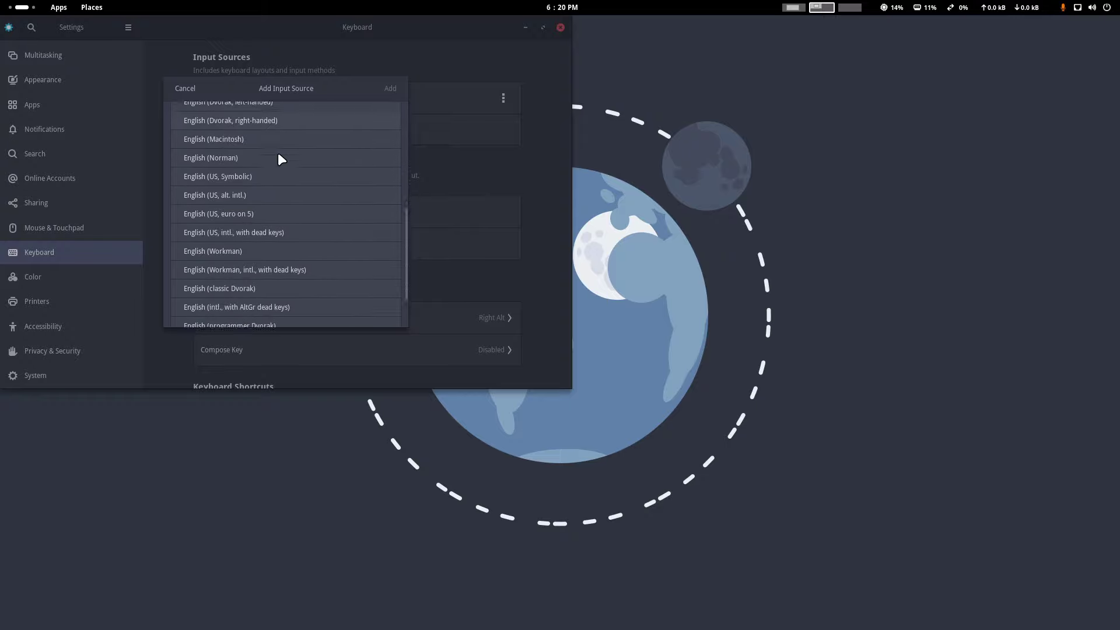
scroll(278, 152, up, 10)
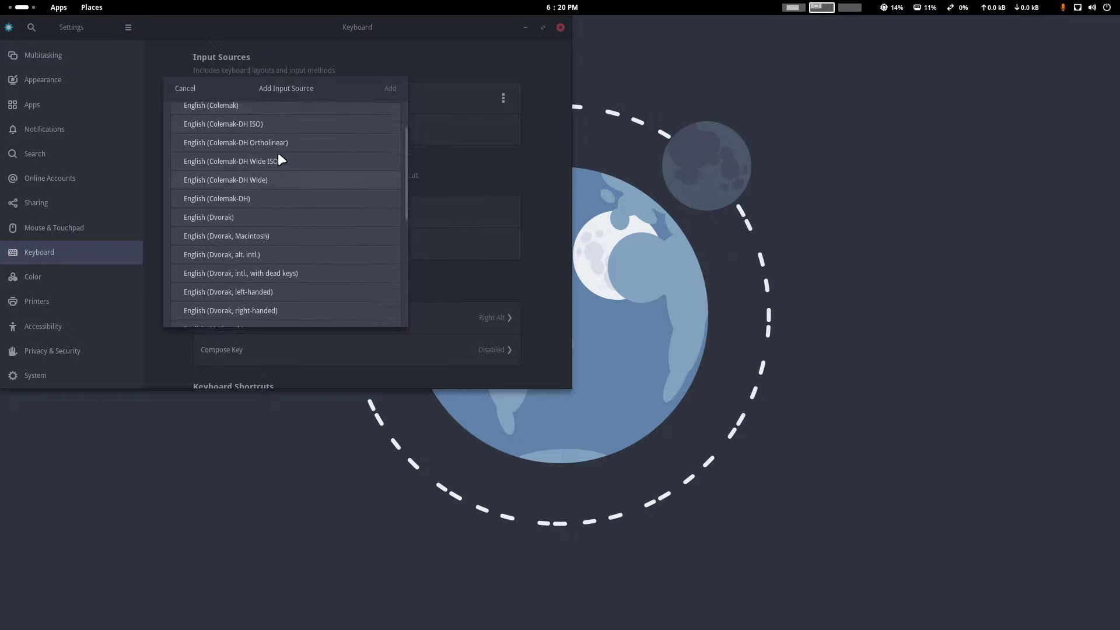
click(178, 125)
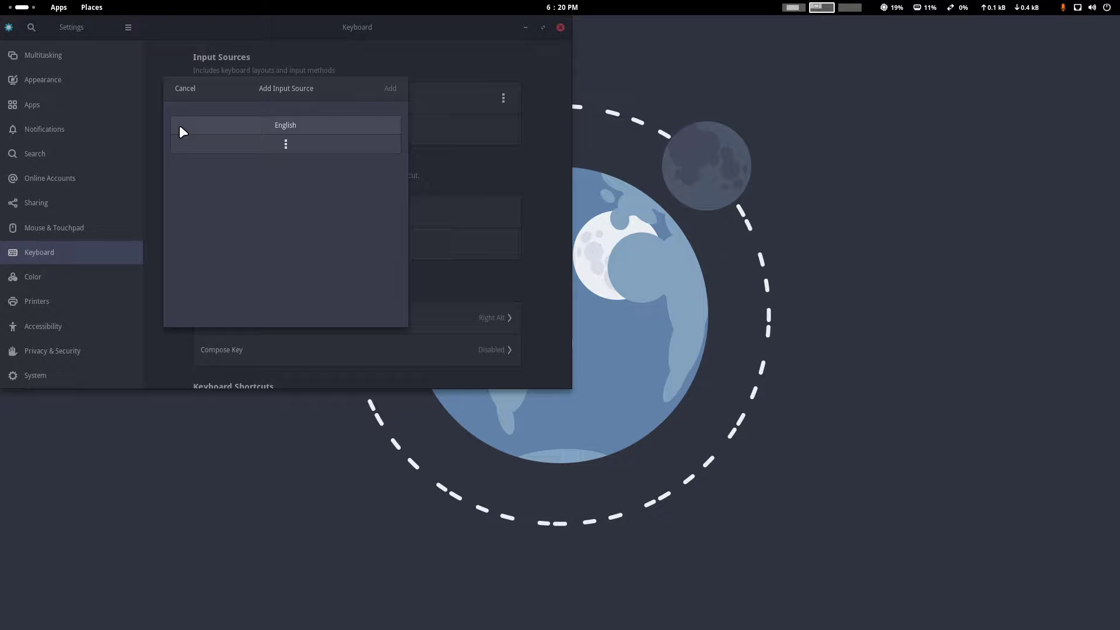
Search 'belg' and add the Belgian layout from the Other group as an input source
click(273, 151)
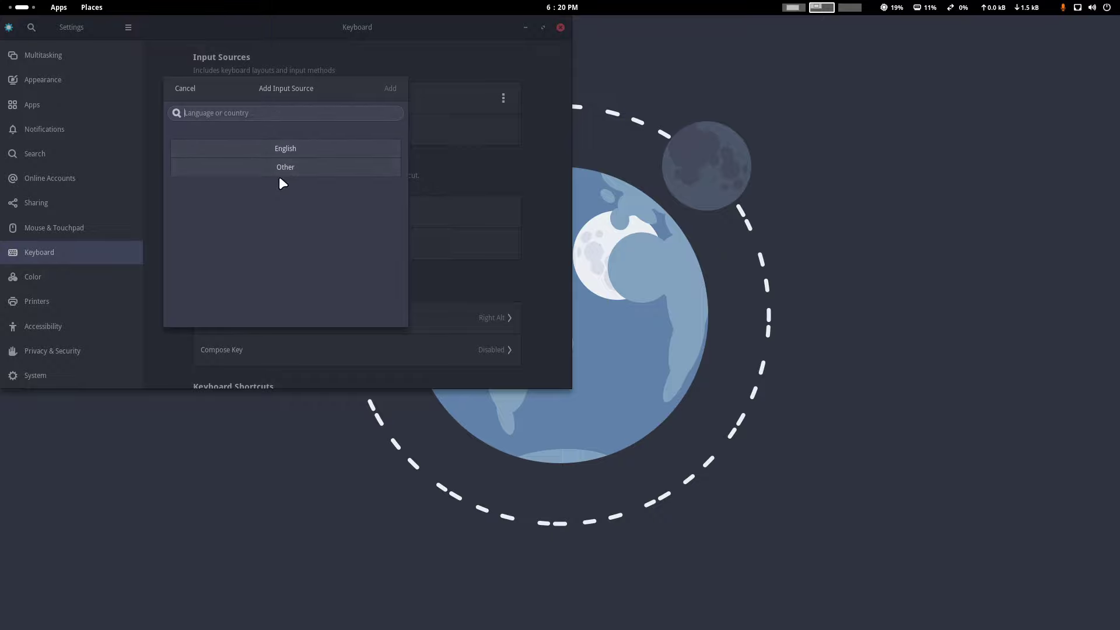
text(b)
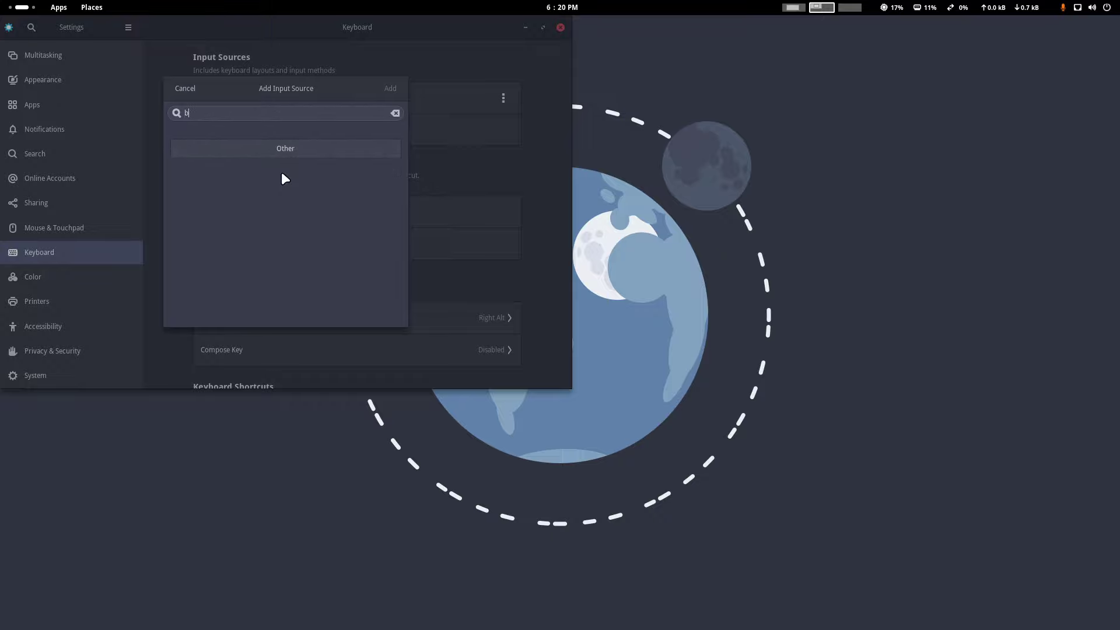
text(elg)
click(287, 155)
click(260, 156)
click(292, 151)
click(211, 167)
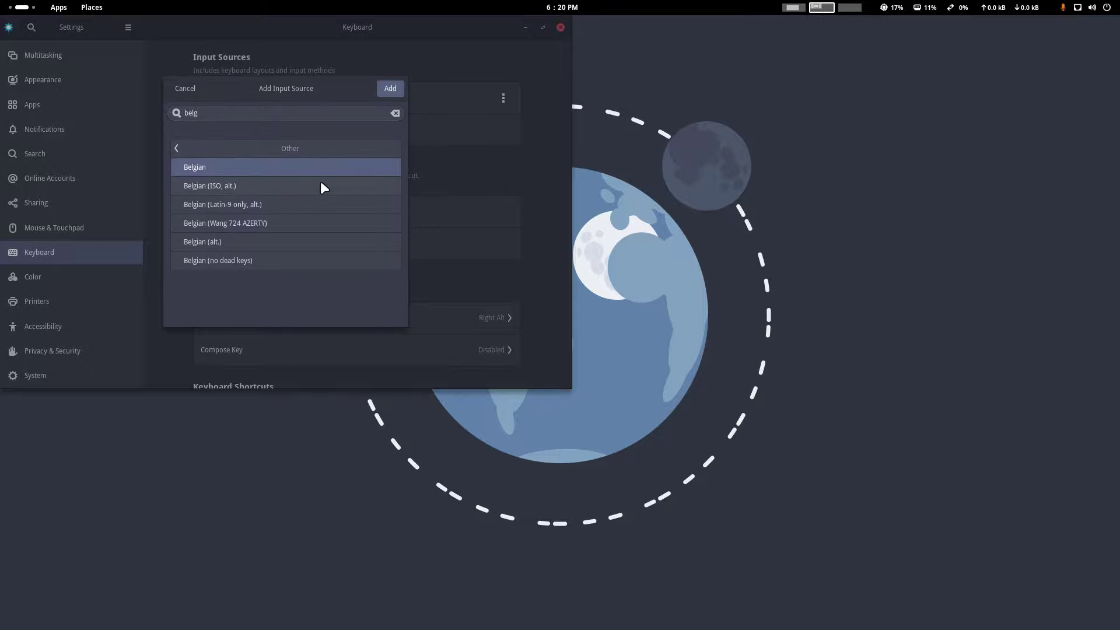
click(390, 91)
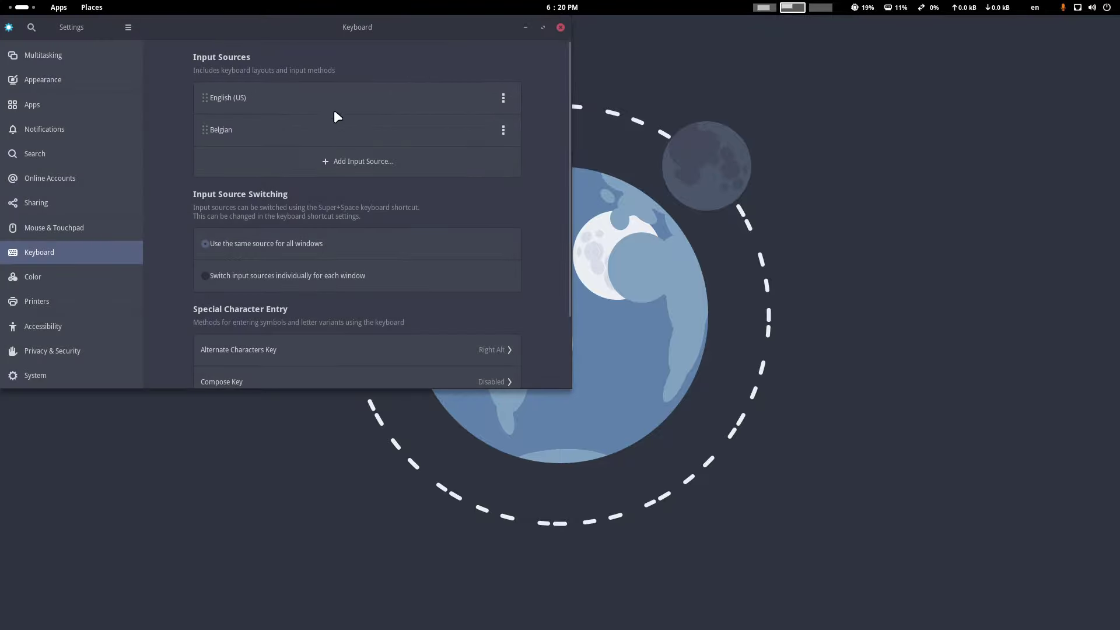
Remove the English (US) input source, keeping only Belgian, and close Settings
click(503, 98)
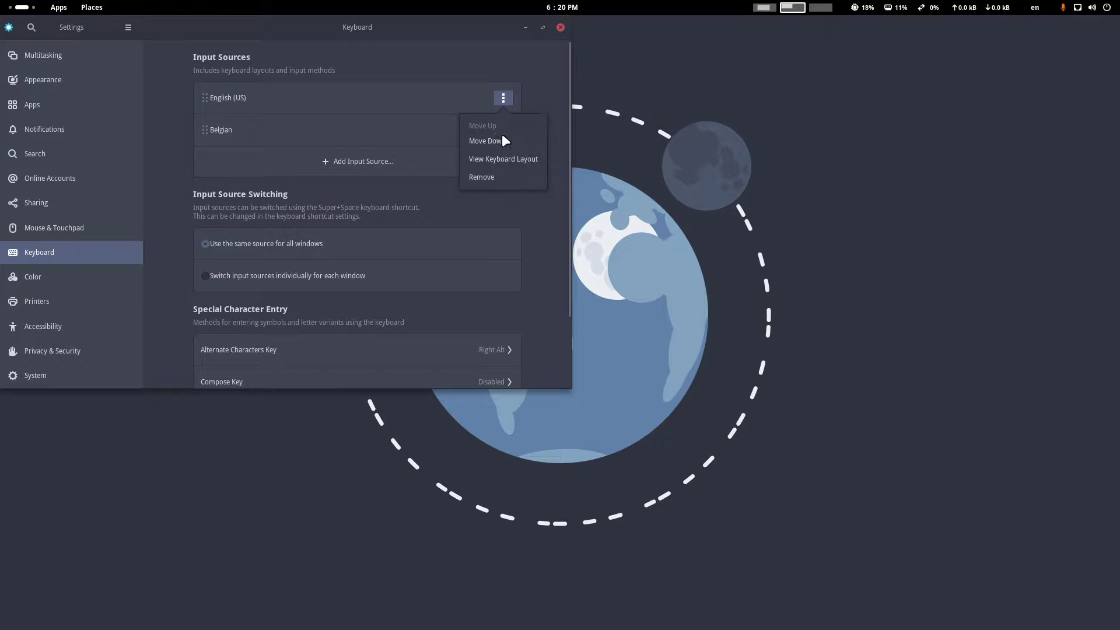
click(501, 172)
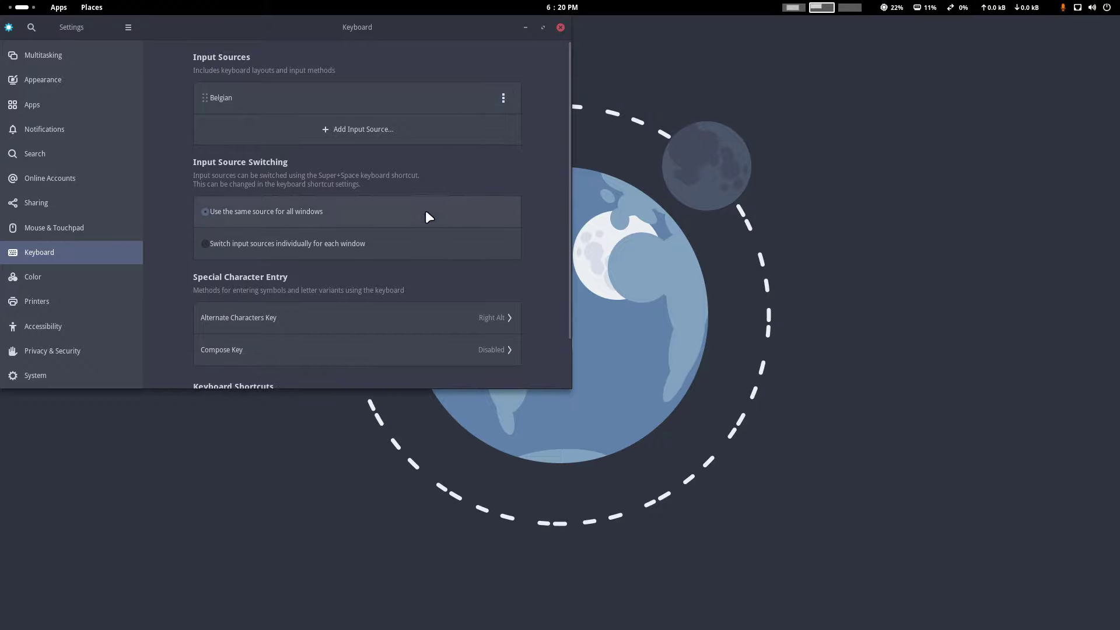
click(560, 28)
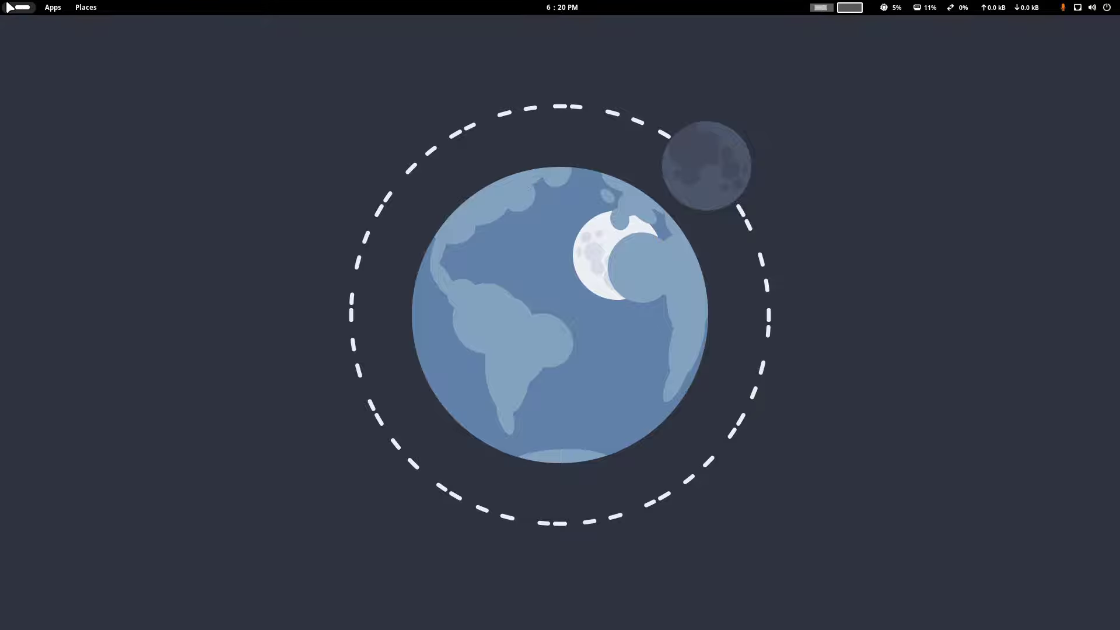
Launch Extension Manager through an 'ex' Activities search and switch to the Browse tab
mouse_move(2, 2)
click(188, 245)
key(super)
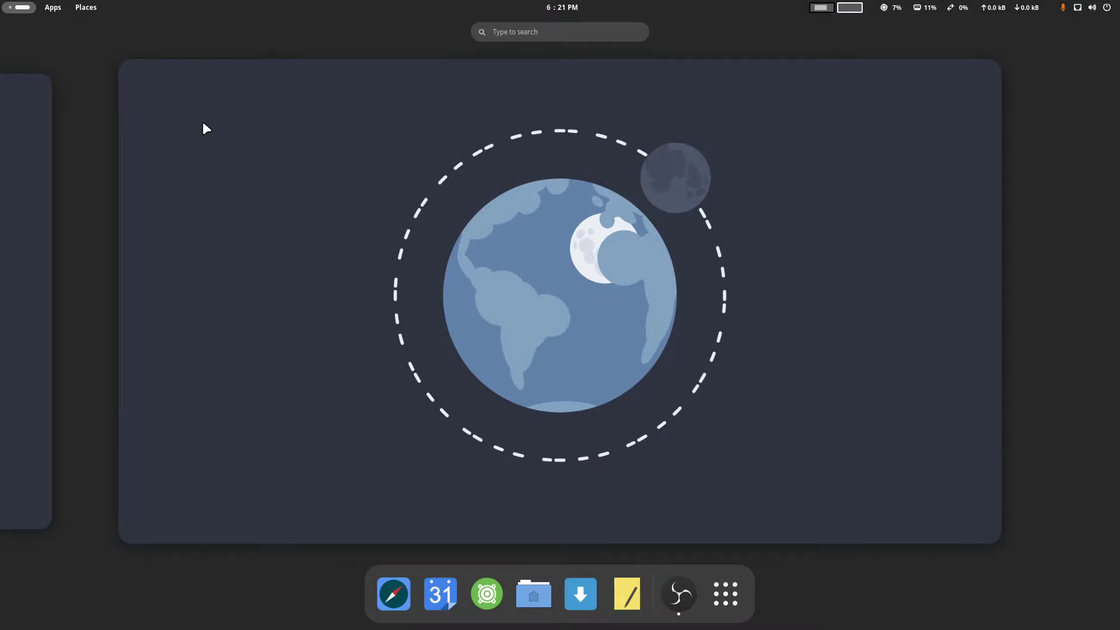
text(ex)
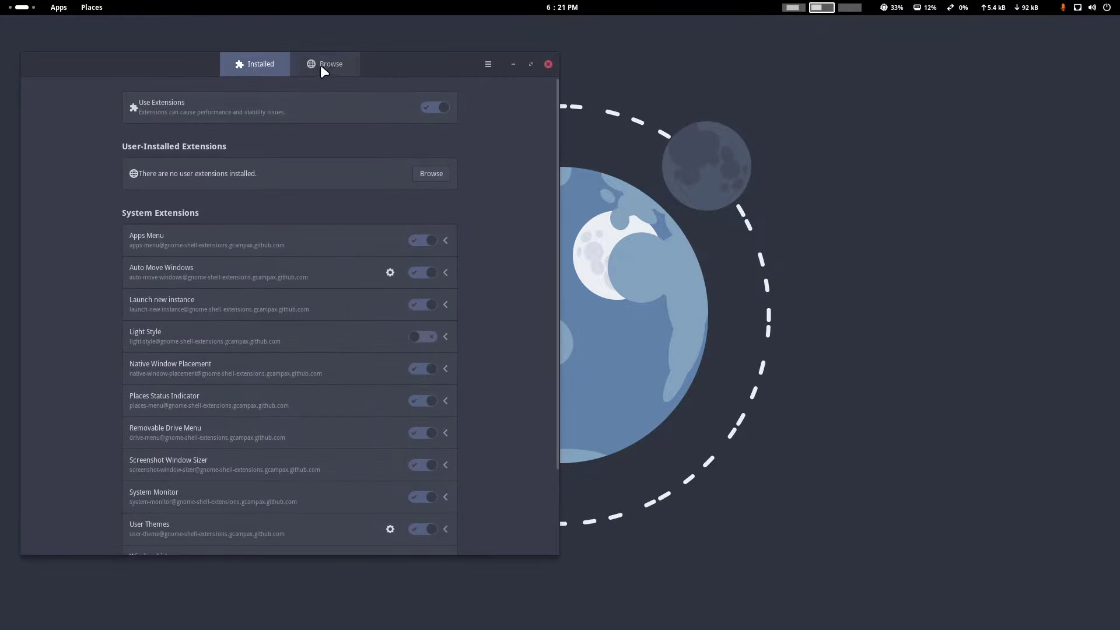
click(324, 67)
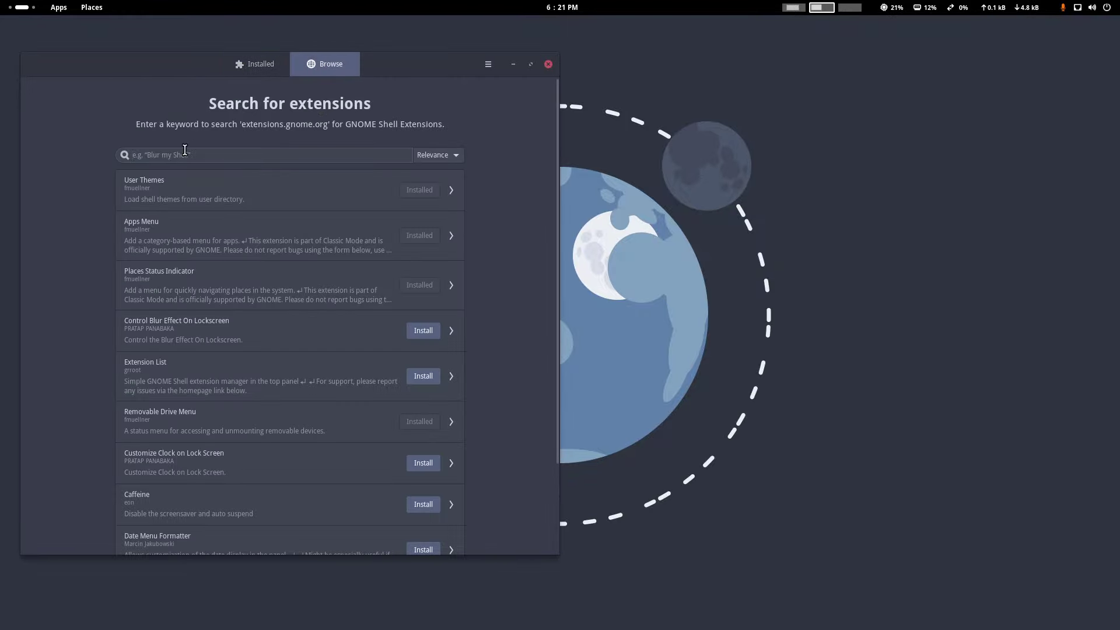
Replace the mistyped search text with 'alpha' in the online extension search
click(185, 154)
text(azerer)
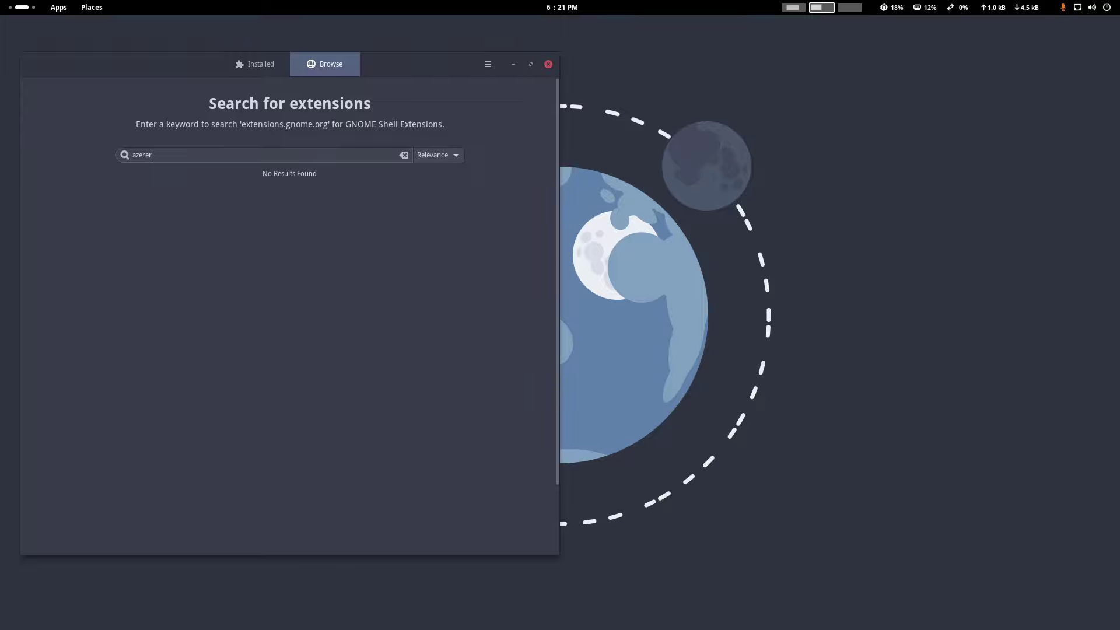
text(µµ)
key(BackSpace)
key(BackSpace)
key(BackSpace)
key(BackSpace)
key(BackSpace)
key(BackSpace)
key(BackSpace)
key(BackSpace)
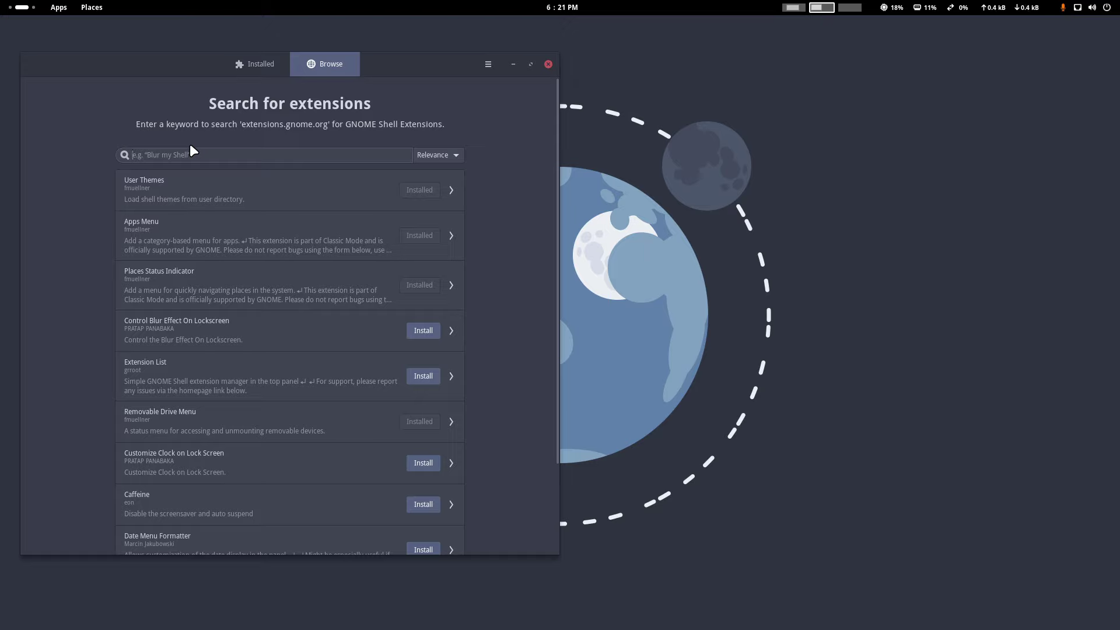
text(alpha)
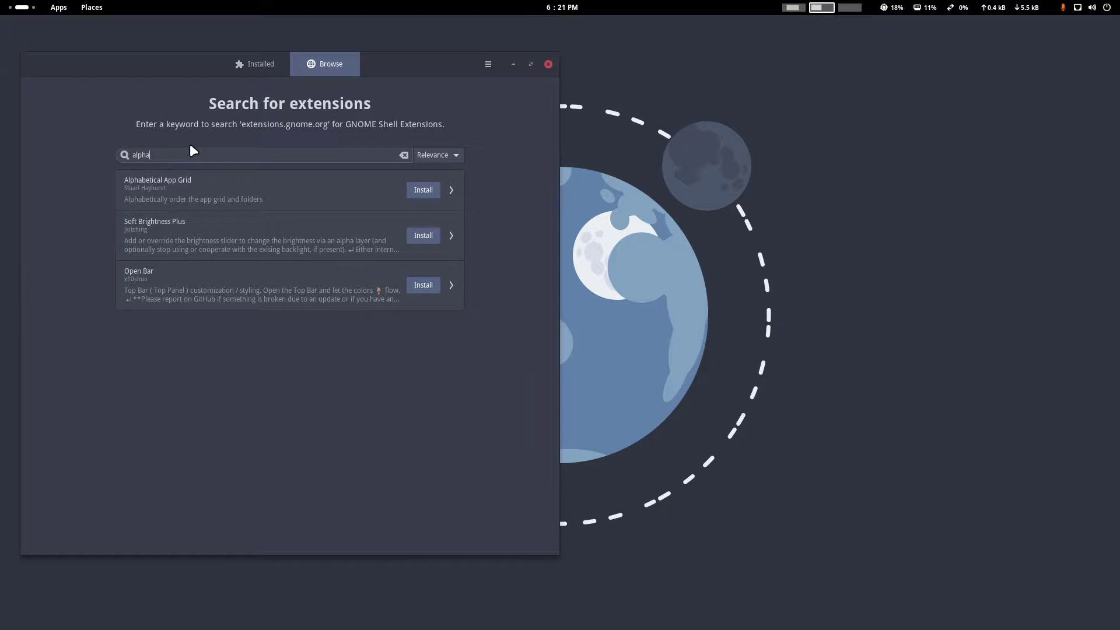
Open Alphabetical App Grid's details page and install the extension, confirming the download
click(310, 202)
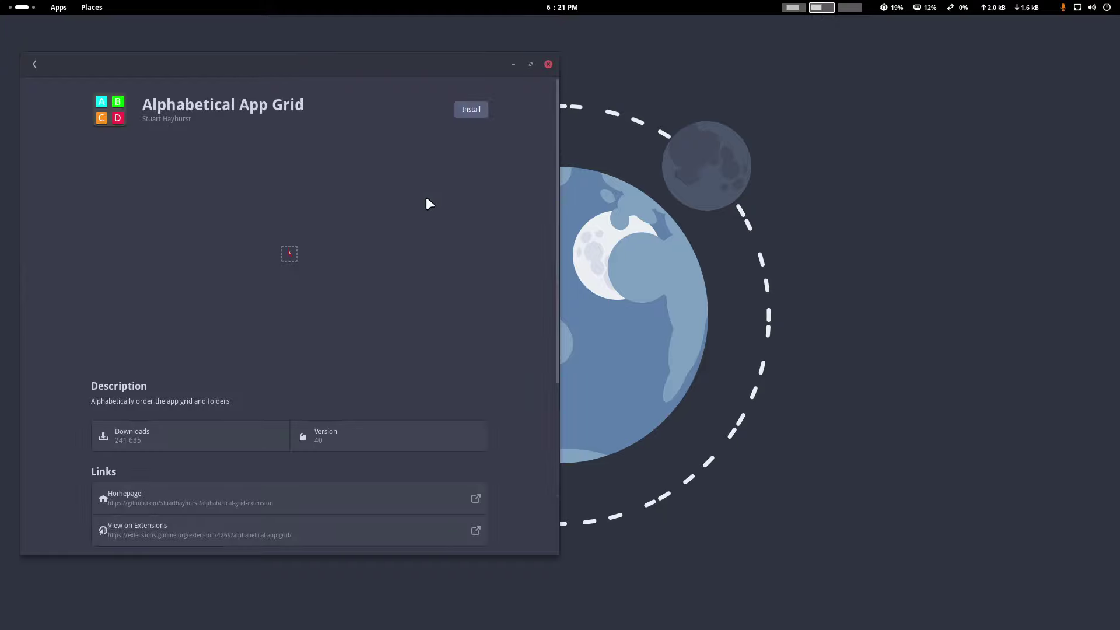
scroll(310, 283, down, 5)
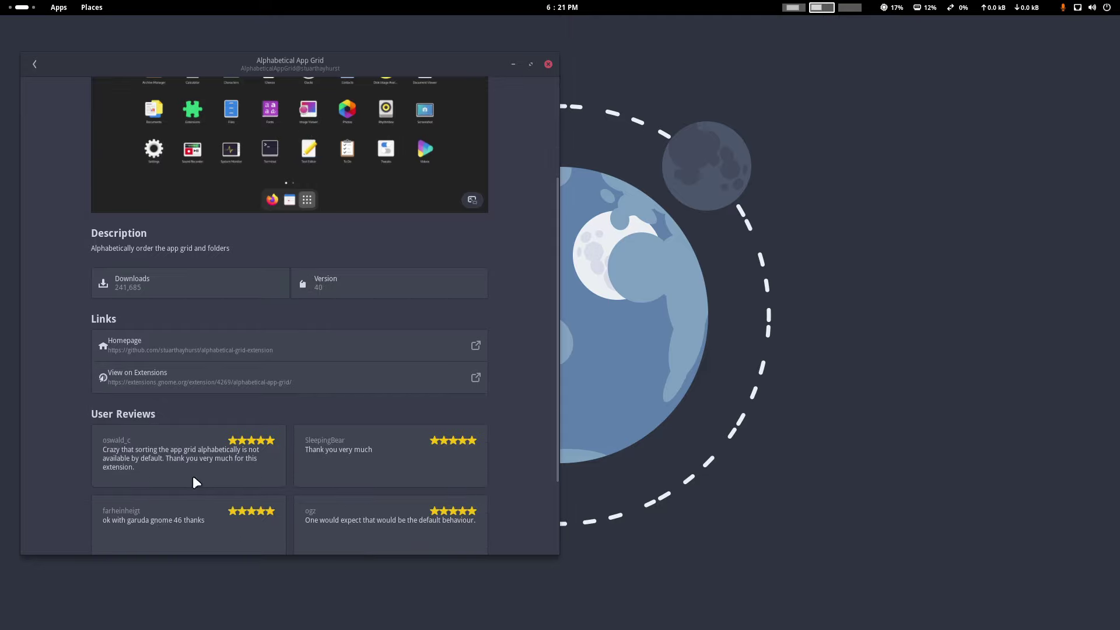
scroll(374, 521, down, 4)
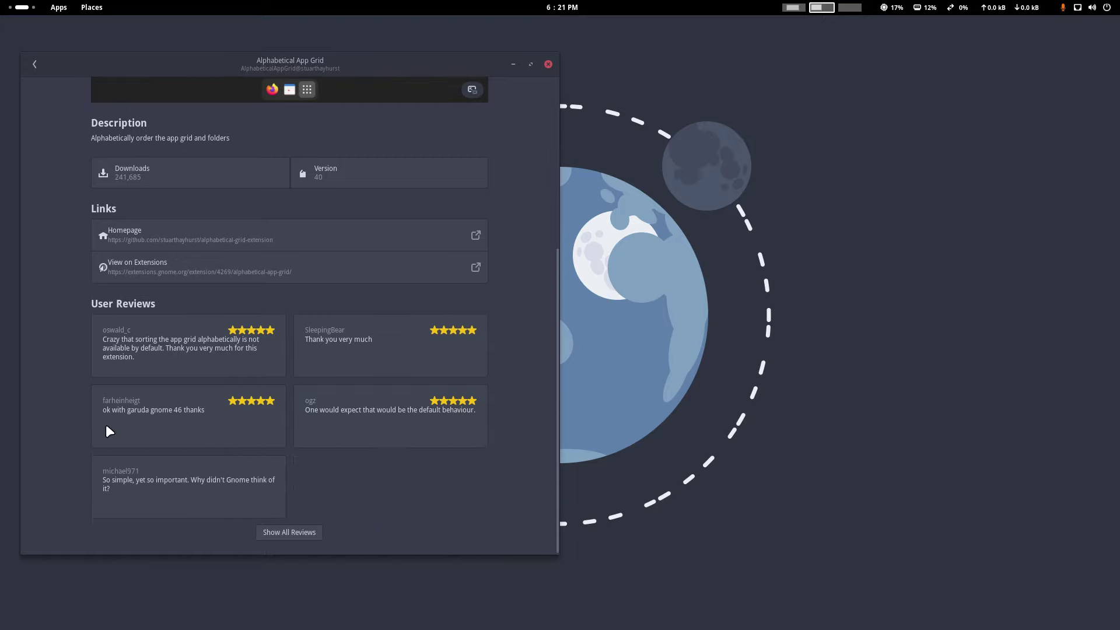
scroll(389, 484, up, 9)
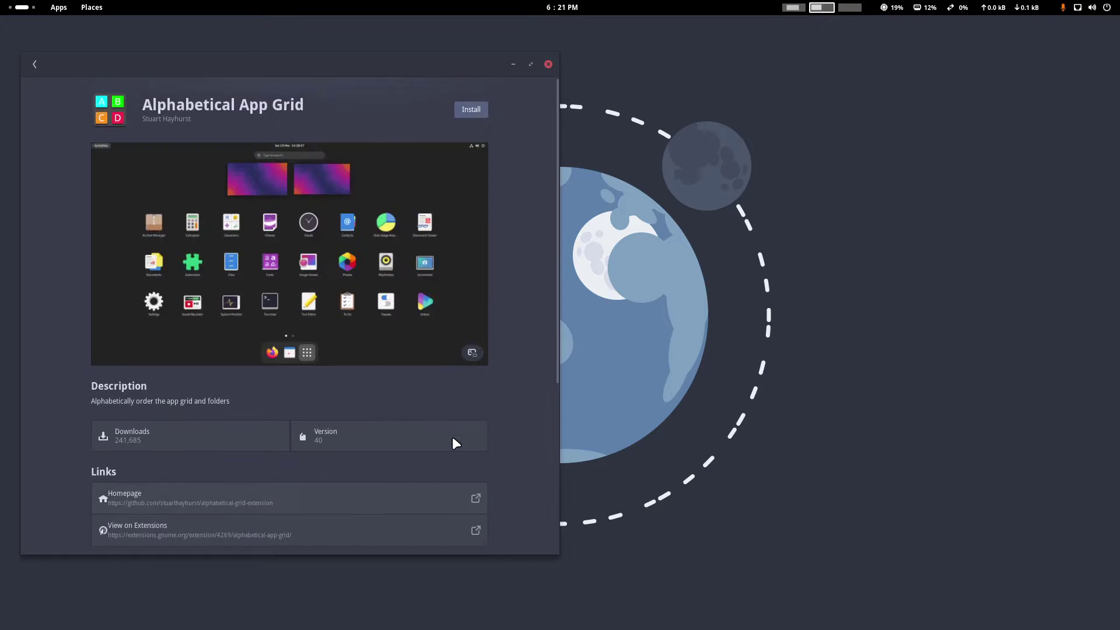
click(470, 112)
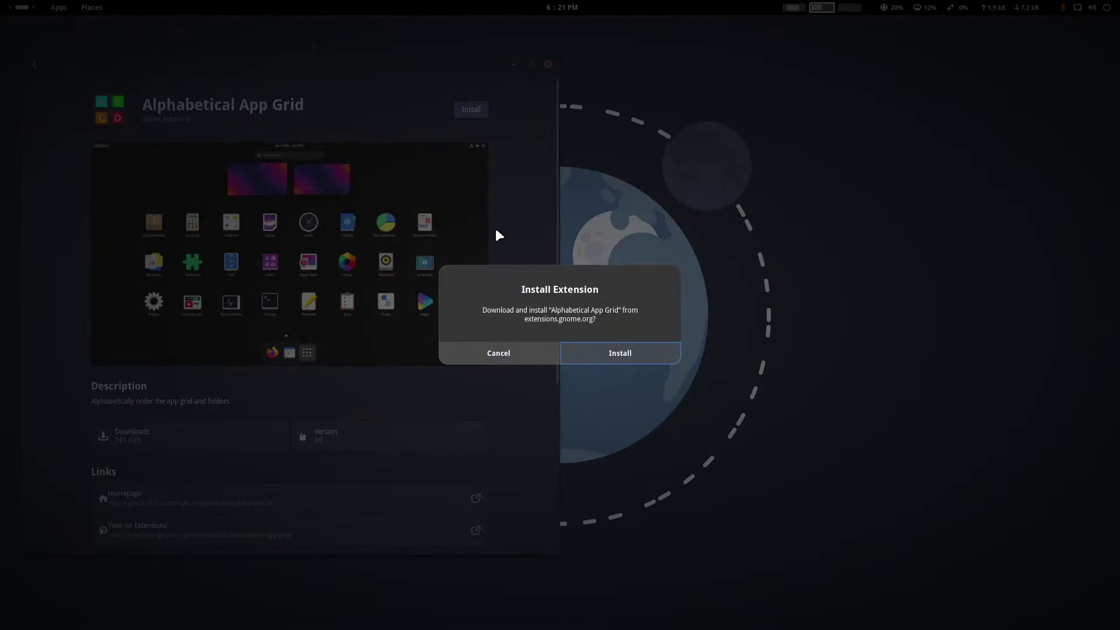
click(628, 355)
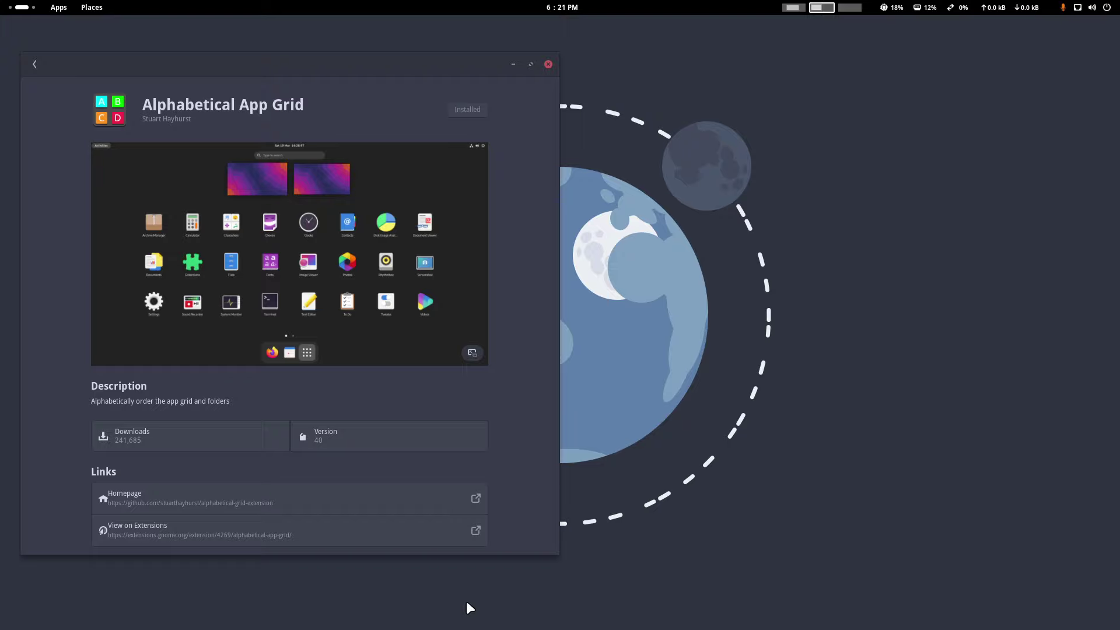
Return to the results and reopen Alphabetical App Grid's details, now showing version 40
click(34, 64)
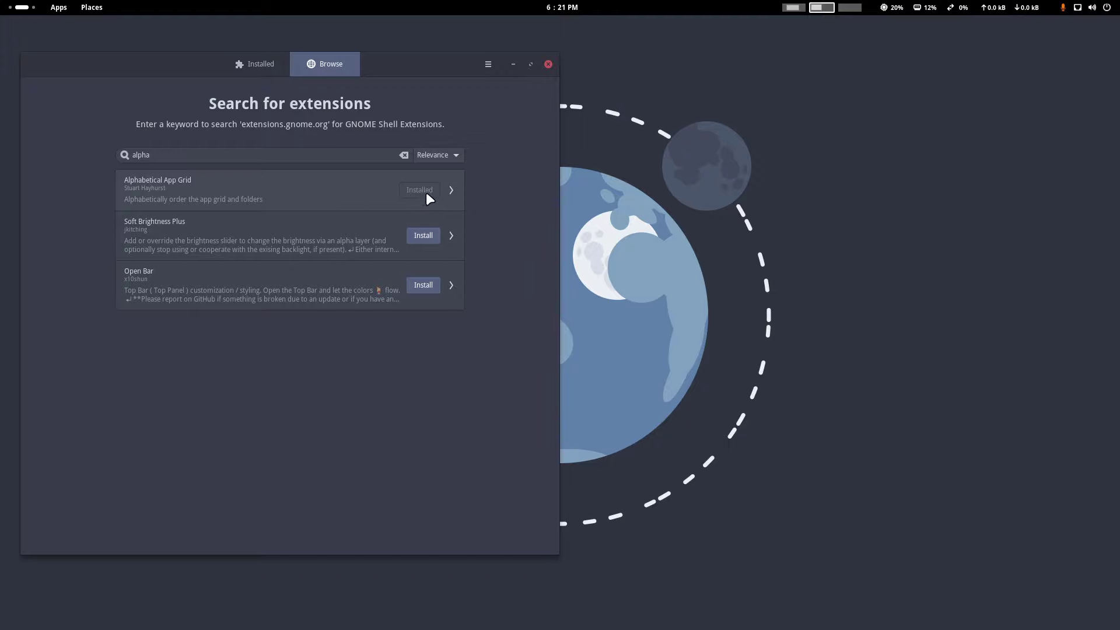
click(451, 190)
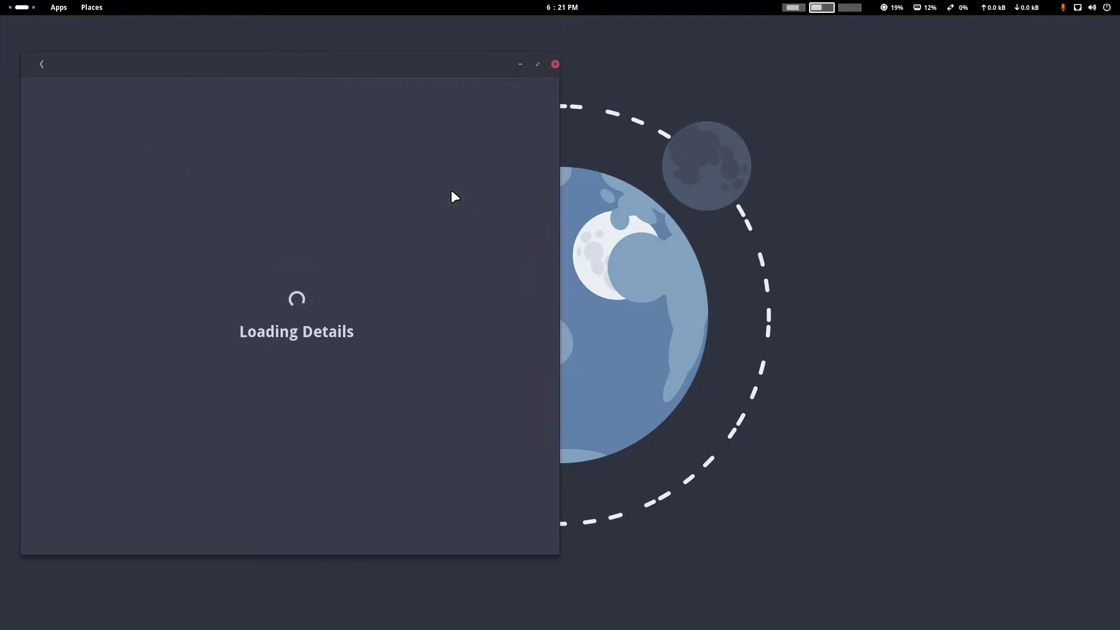
scroll(517, 360, down, 5)
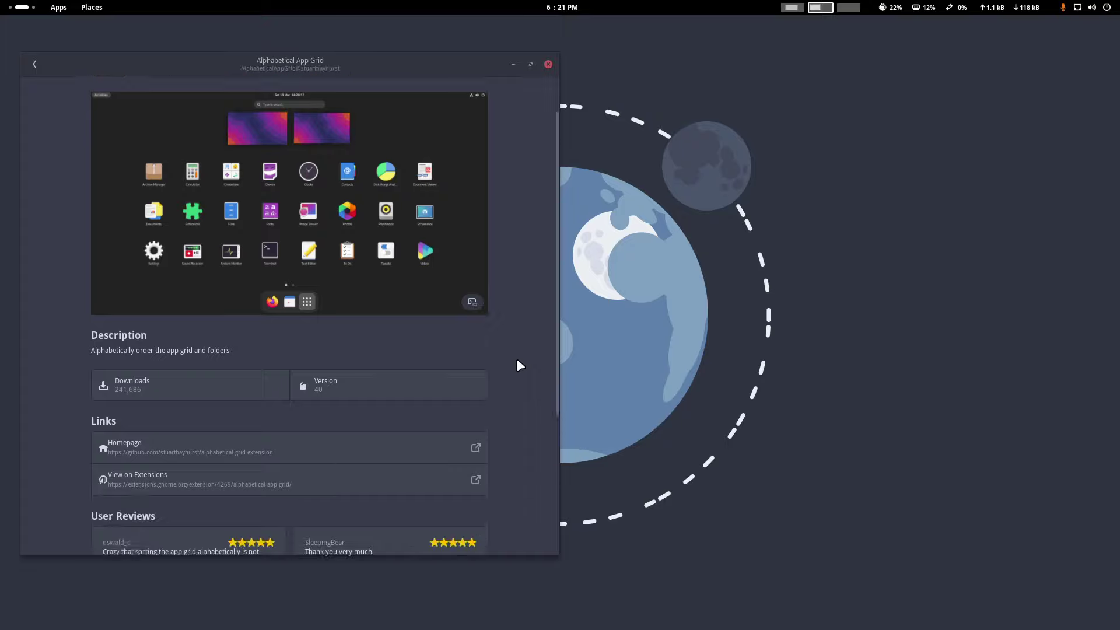
scroll(516, 358, up, 5)
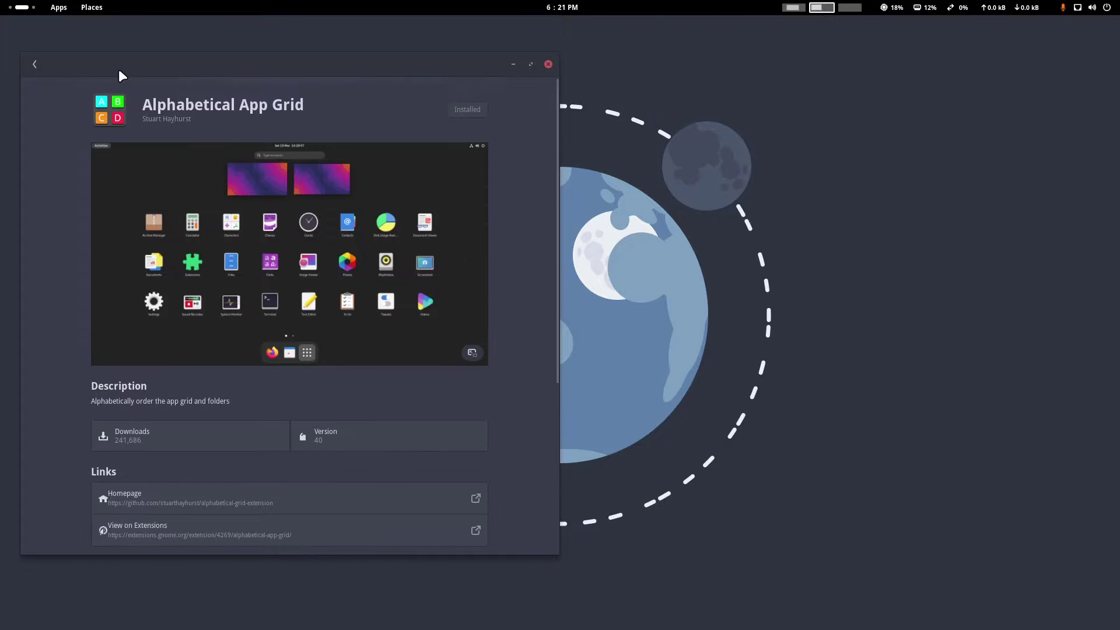
Find Alphabetical App Grid in the Installed list, expand its description and version, and view its settings
click(35, 65)
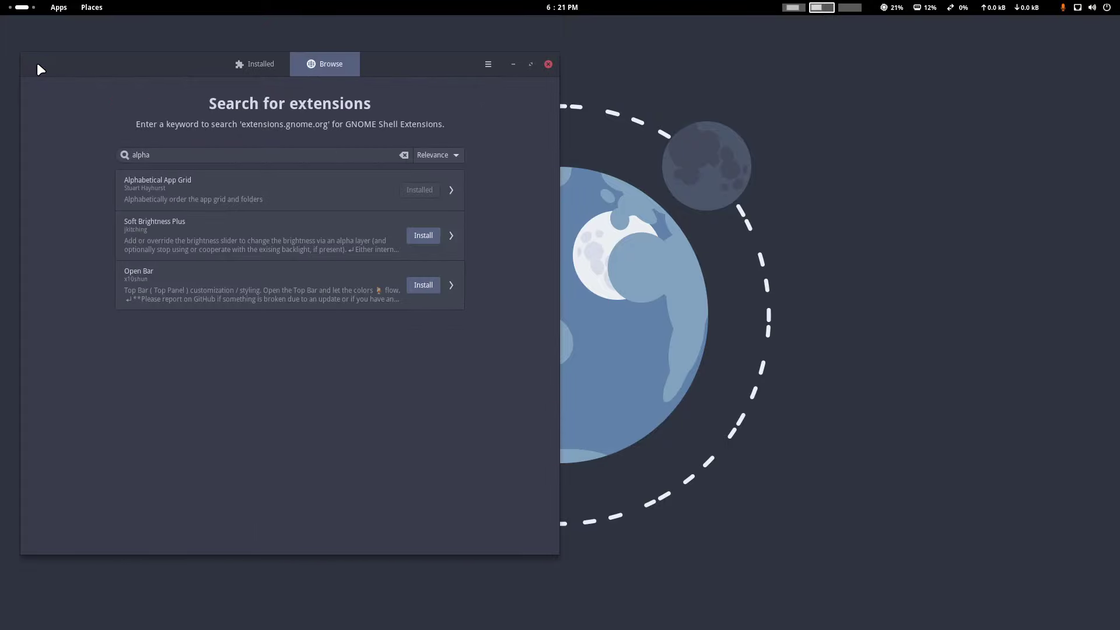
click(274, 72)
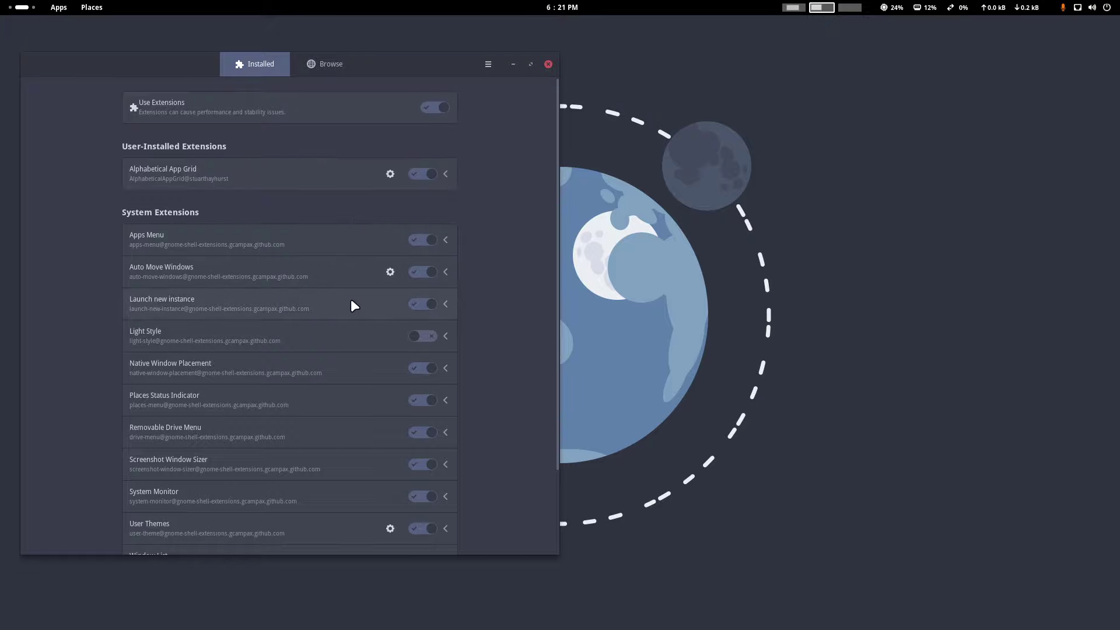
scroll(352, 302, down, 3)
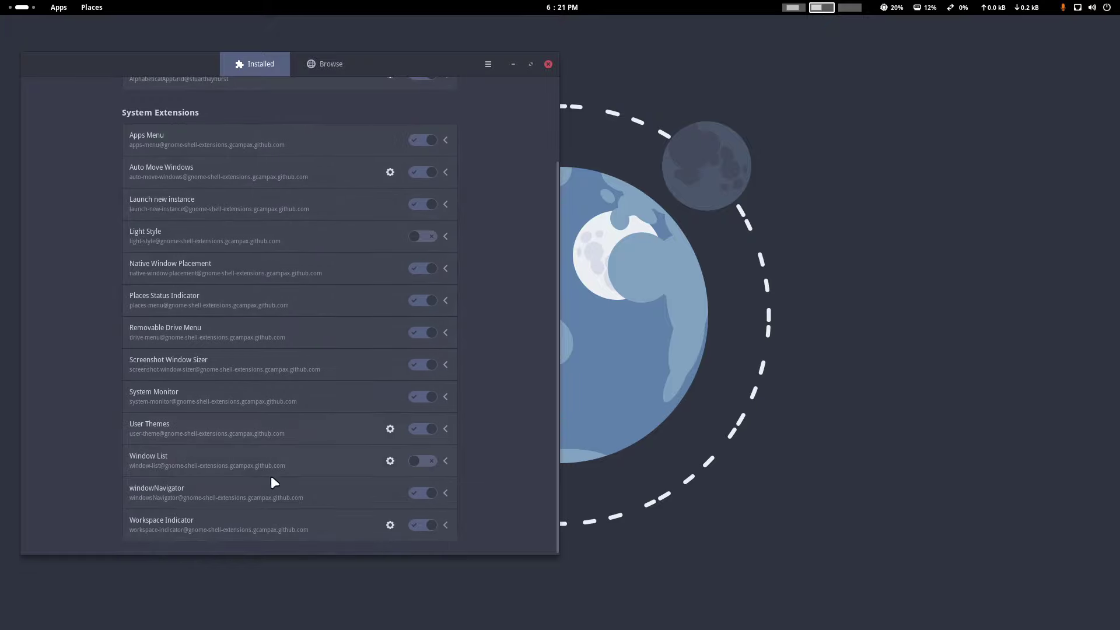
scroll(206, 444, up, 3)
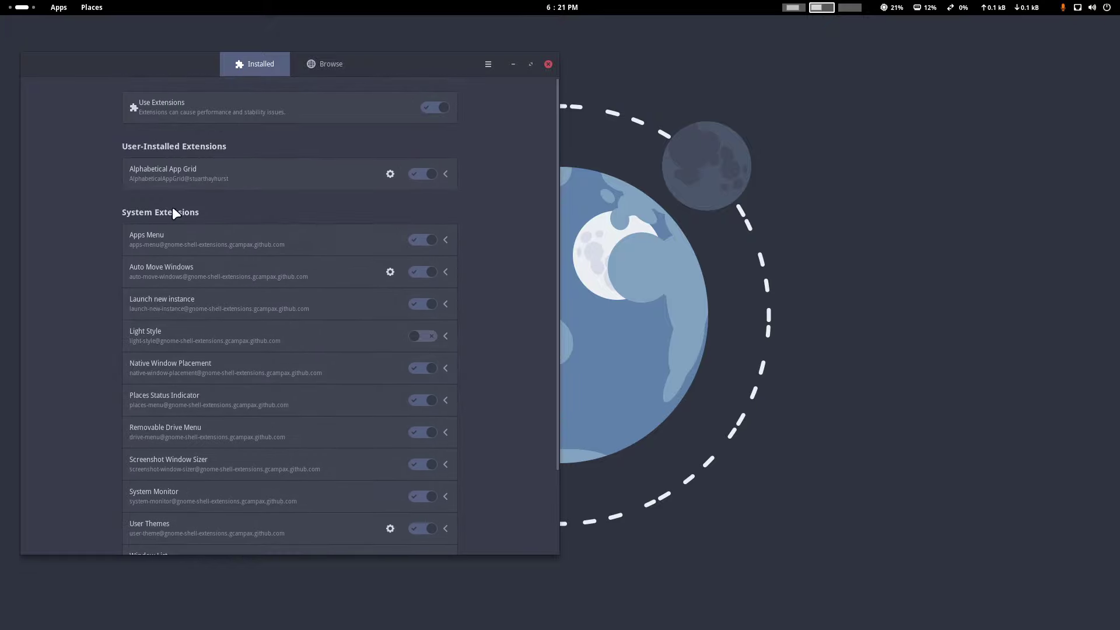
click(198, 171)
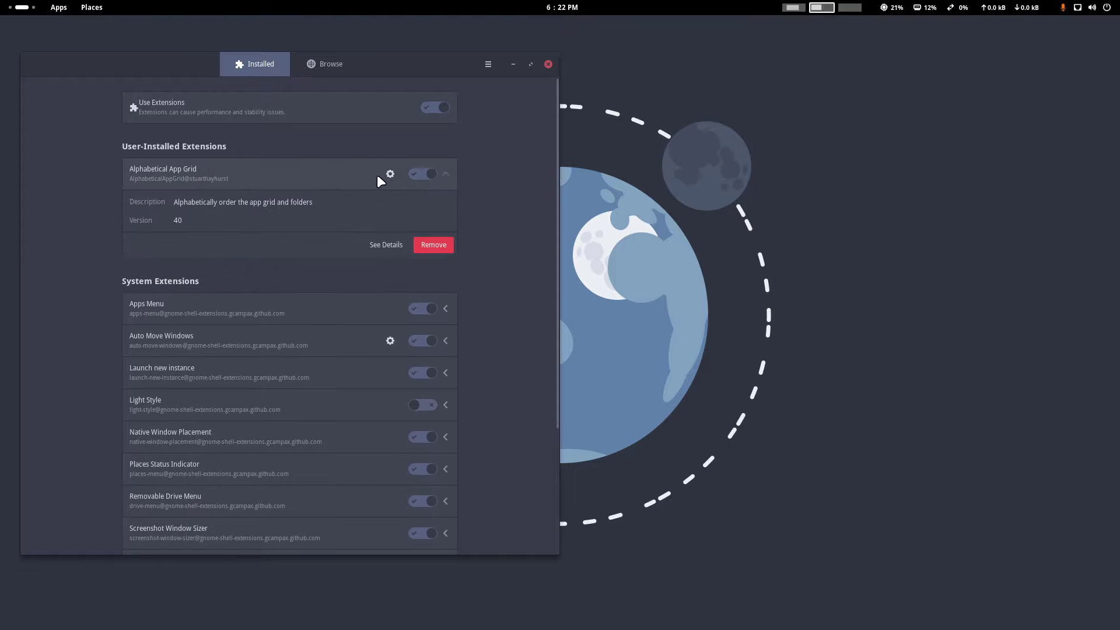
click(387, 175)
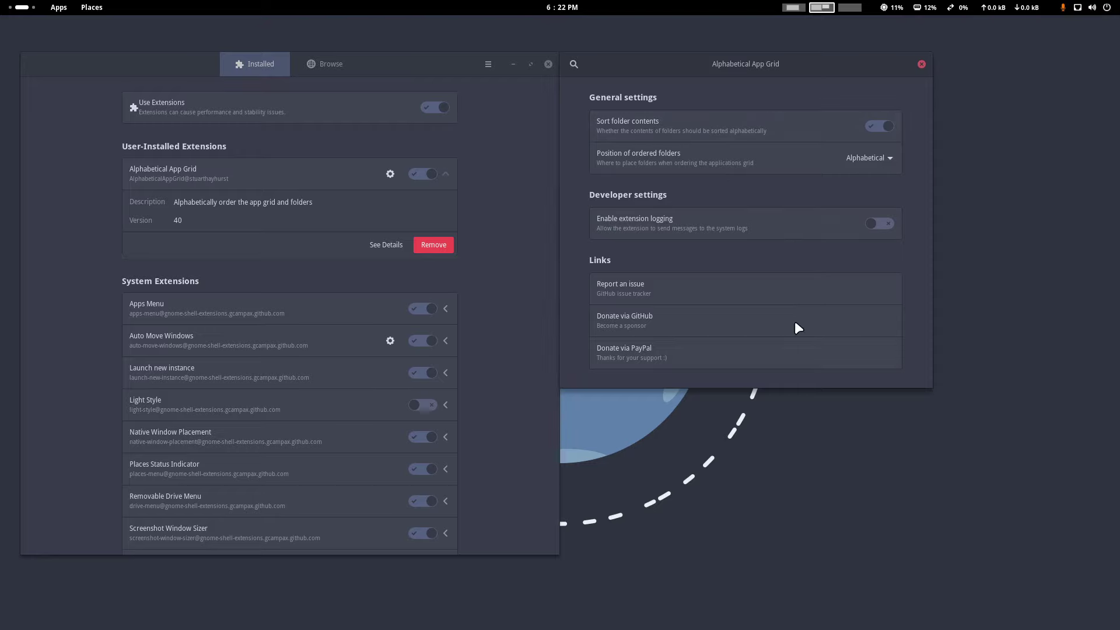
click(922, 64)
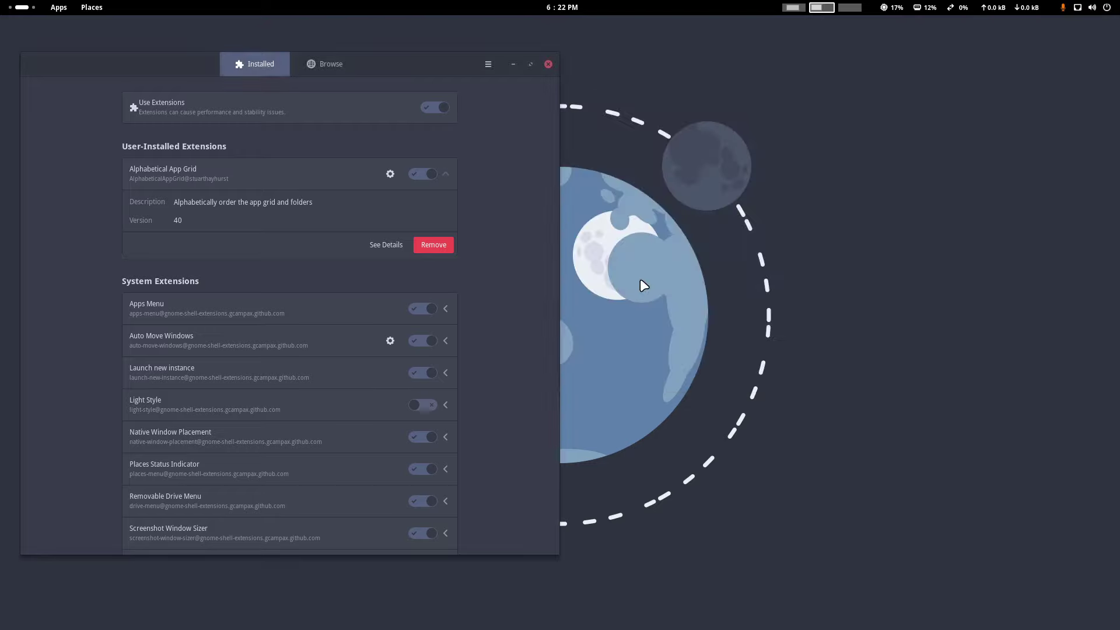
key(super)
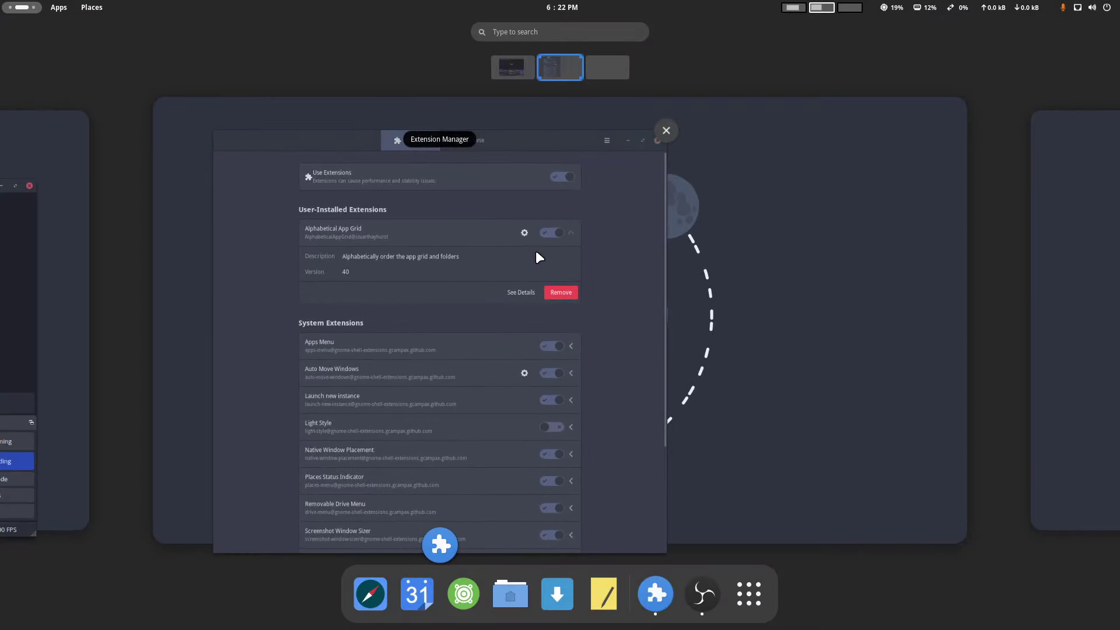
click(738, 596)
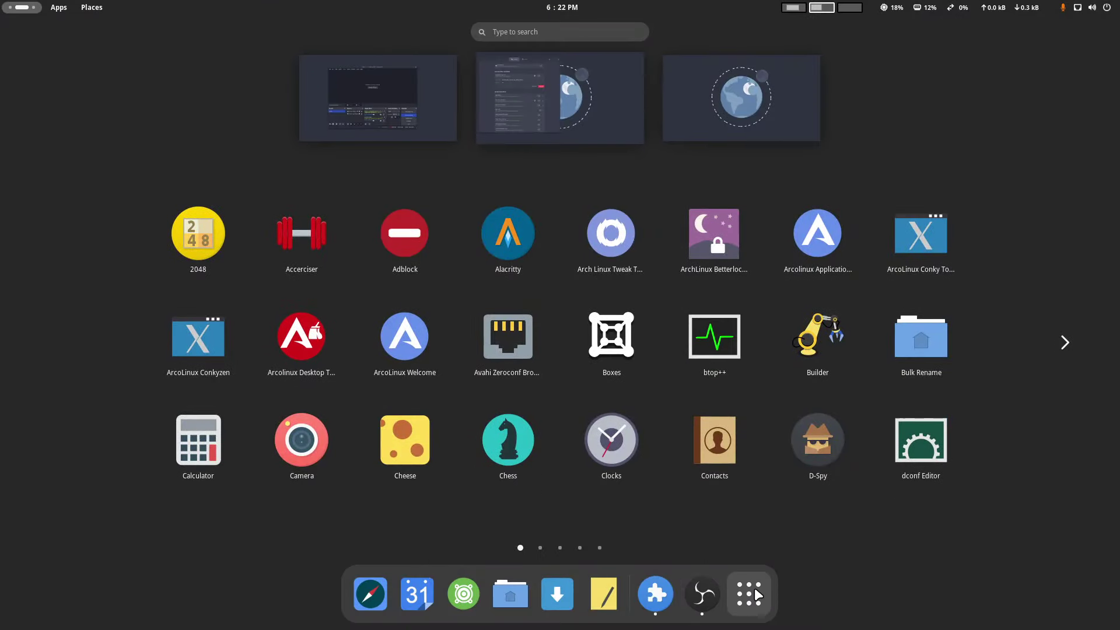
scroll(750, 526, down, 4)
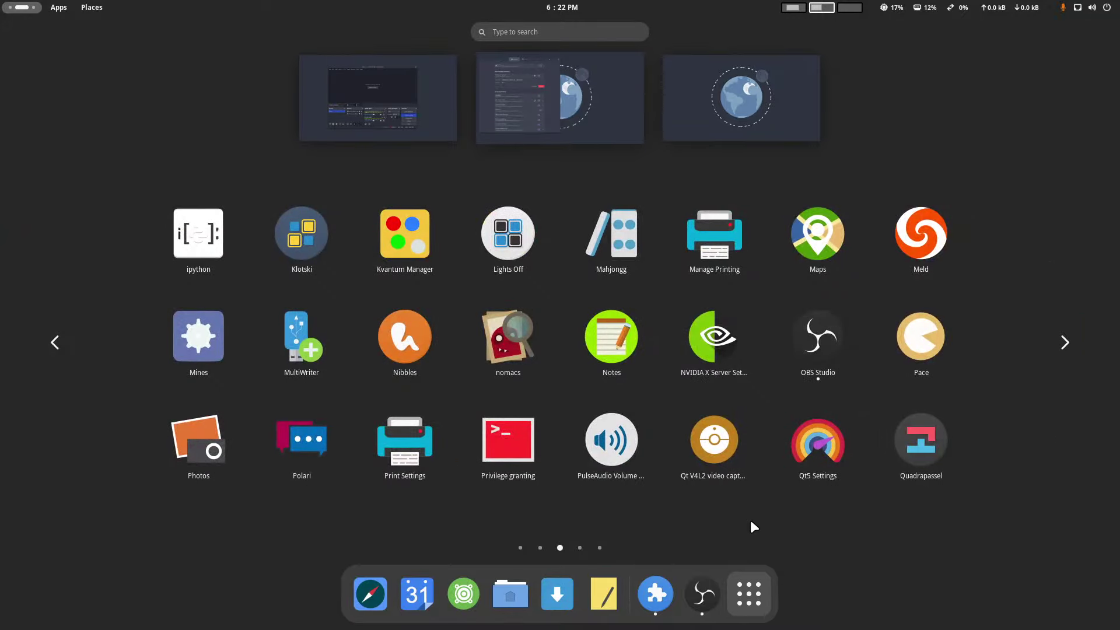
scroll(750, 527, up, 1)
scroll(750, 527, up, 3)
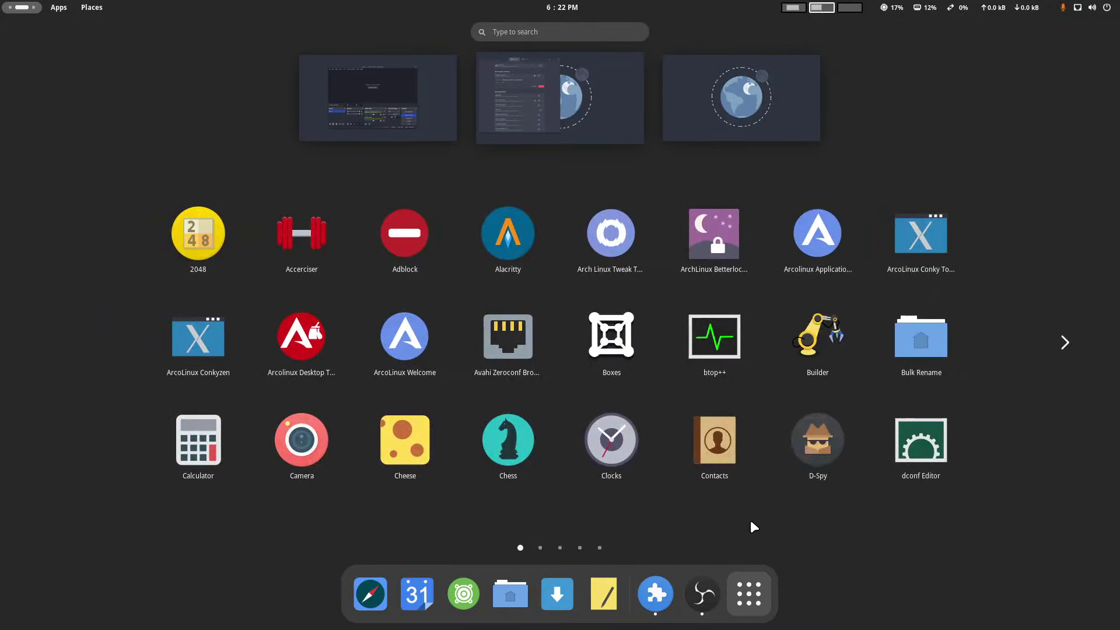
key(Escape)
Replace 'alpha' with 'appindicator support' in the online search, then trim it to 'appindicator'
click(642, 367)
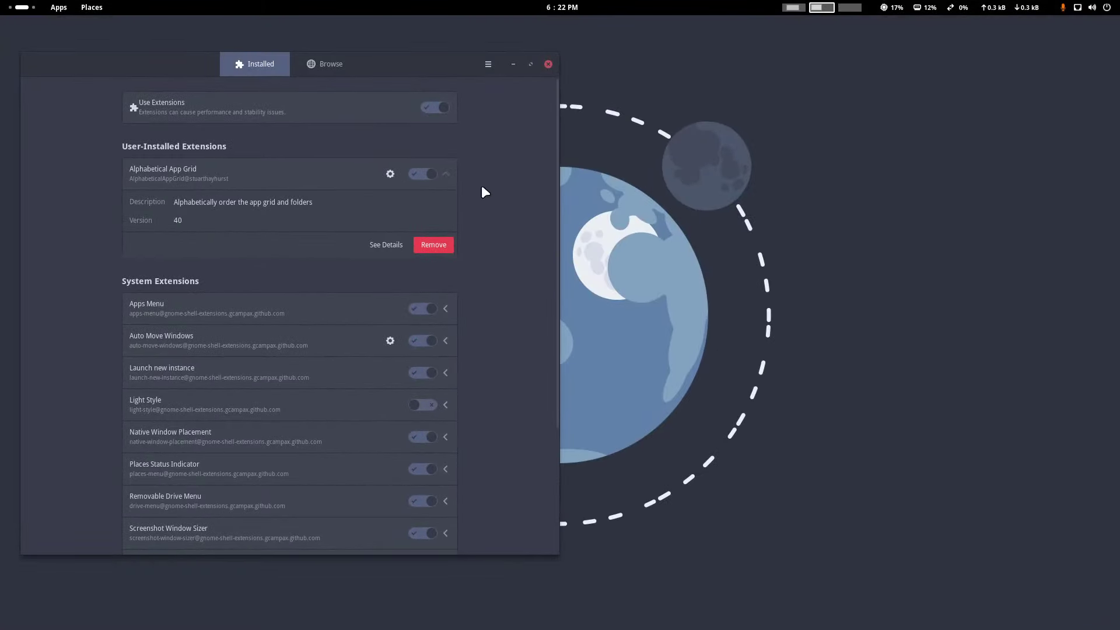
click(326, 71)
drag(155, 153, 109, 150)
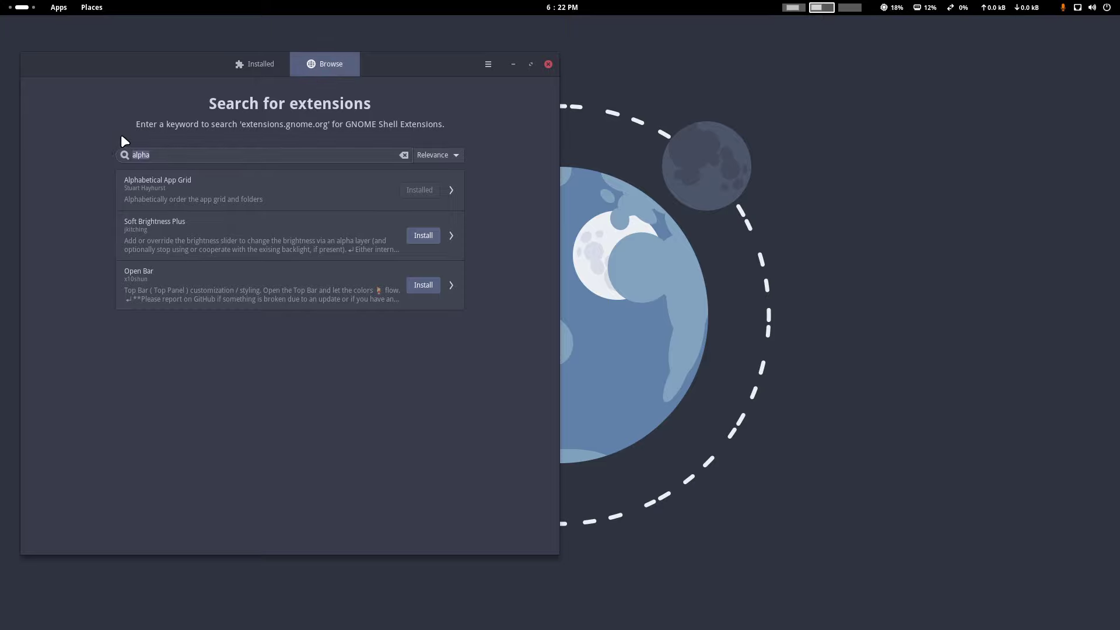
text(appindic)
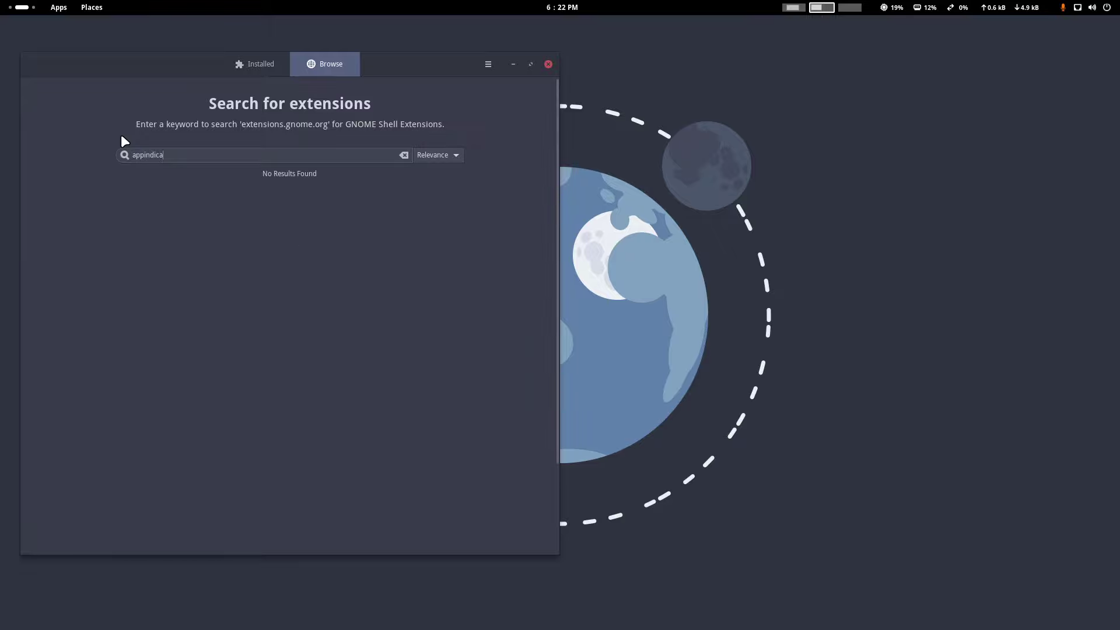
text(ato)
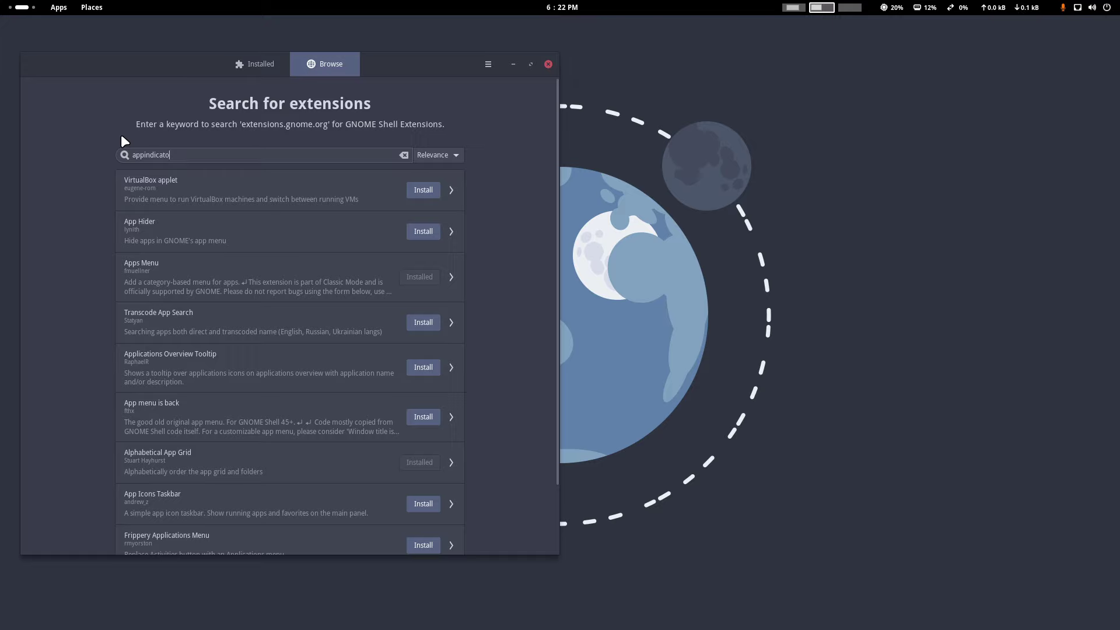
text(r suppo)
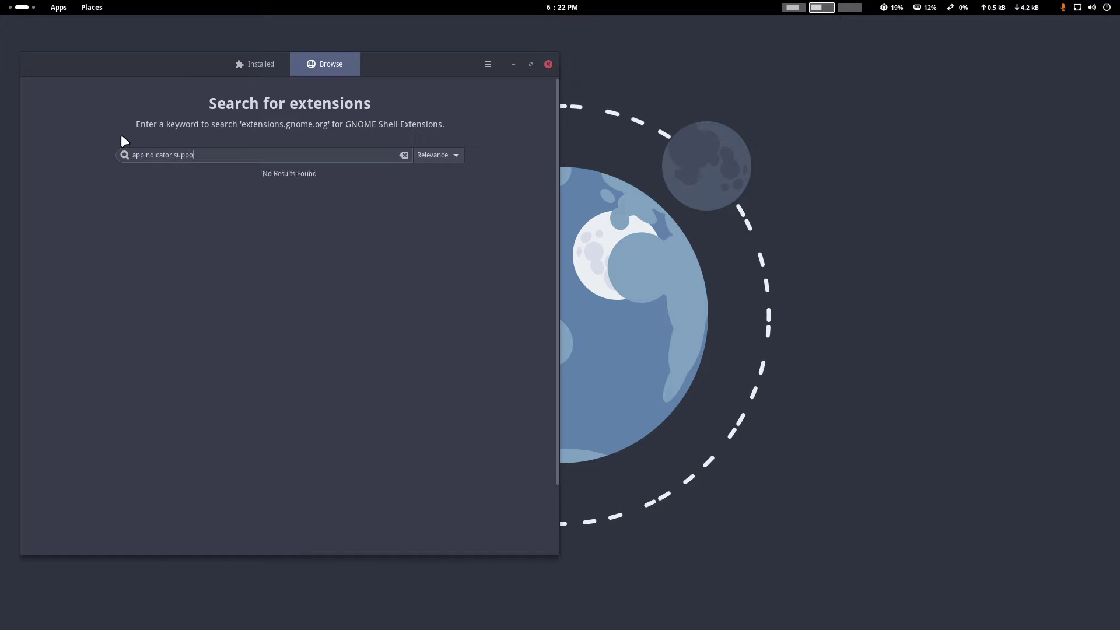
text(rt)
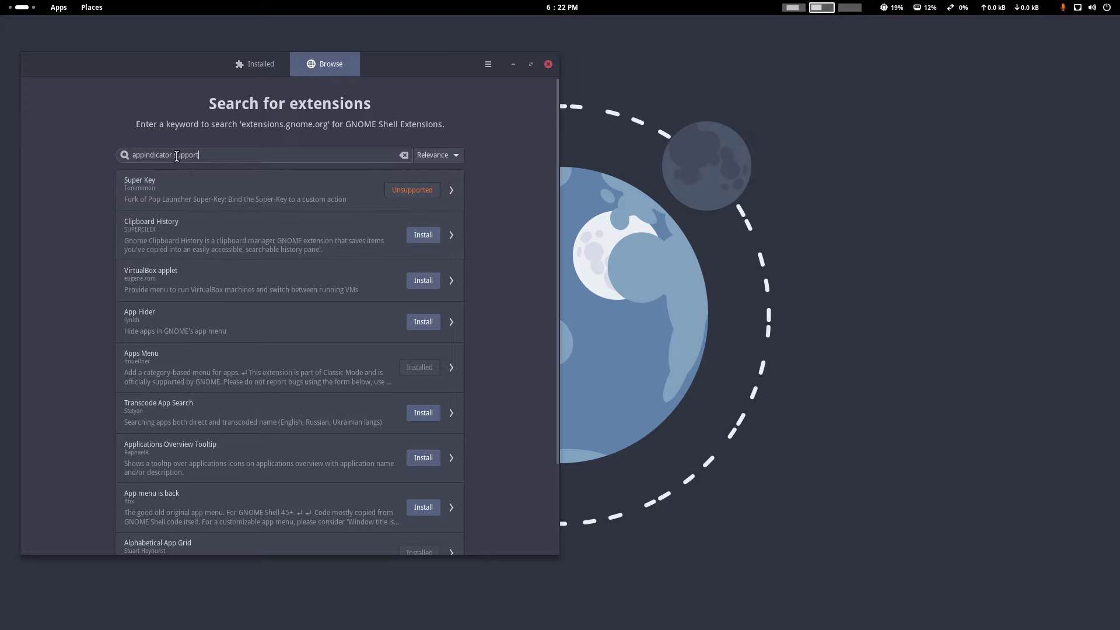
drag(174, 155, 253, 155)
key(BackSpace)
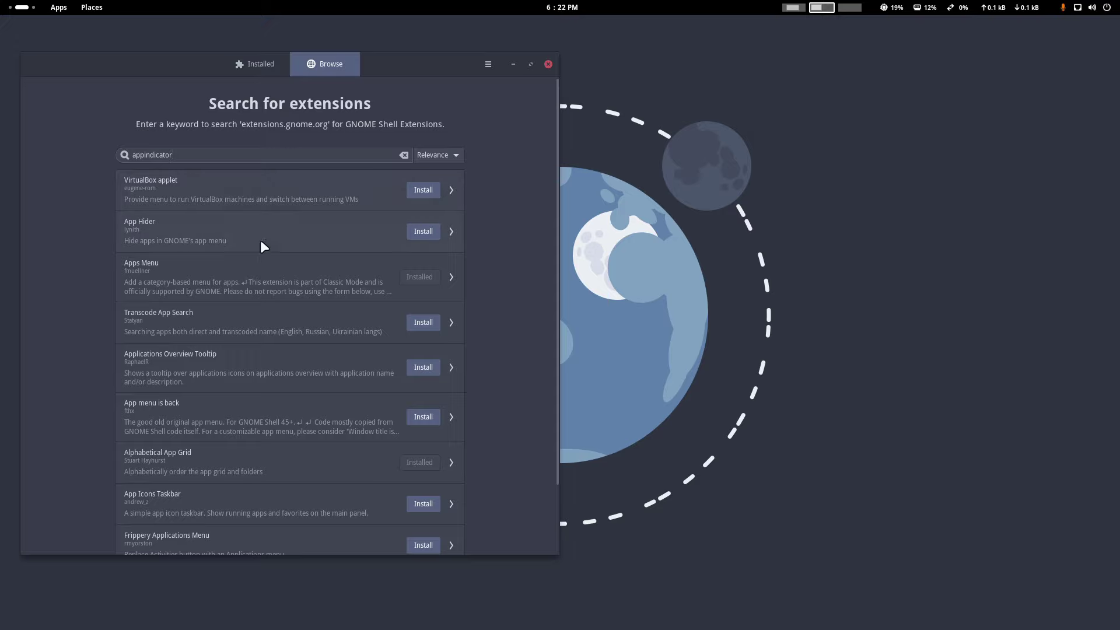
scroll(264, 327, down, 3)
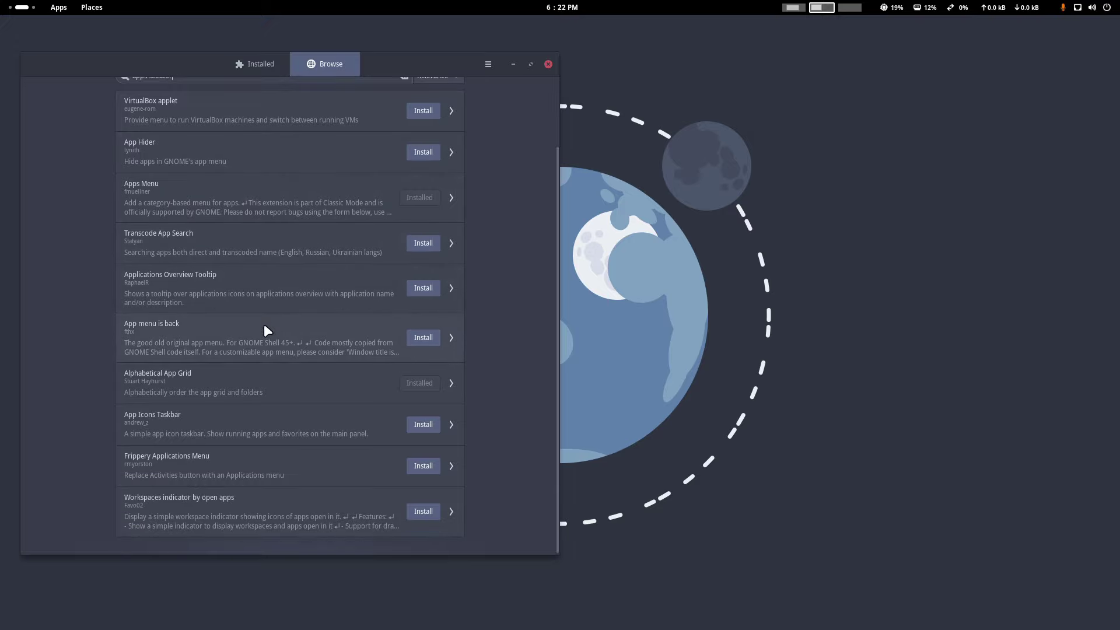
scroll(264, 324, up, 3)
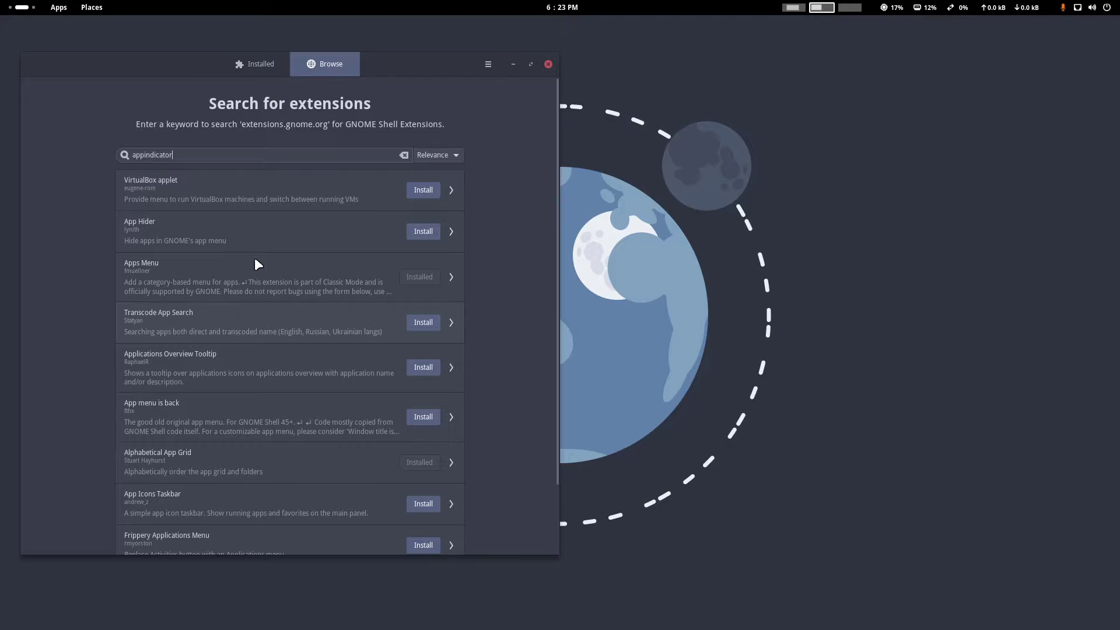
Launch Firefox Web Browser from an Activities search for 'fi'
click(20, 8)
text(fie)
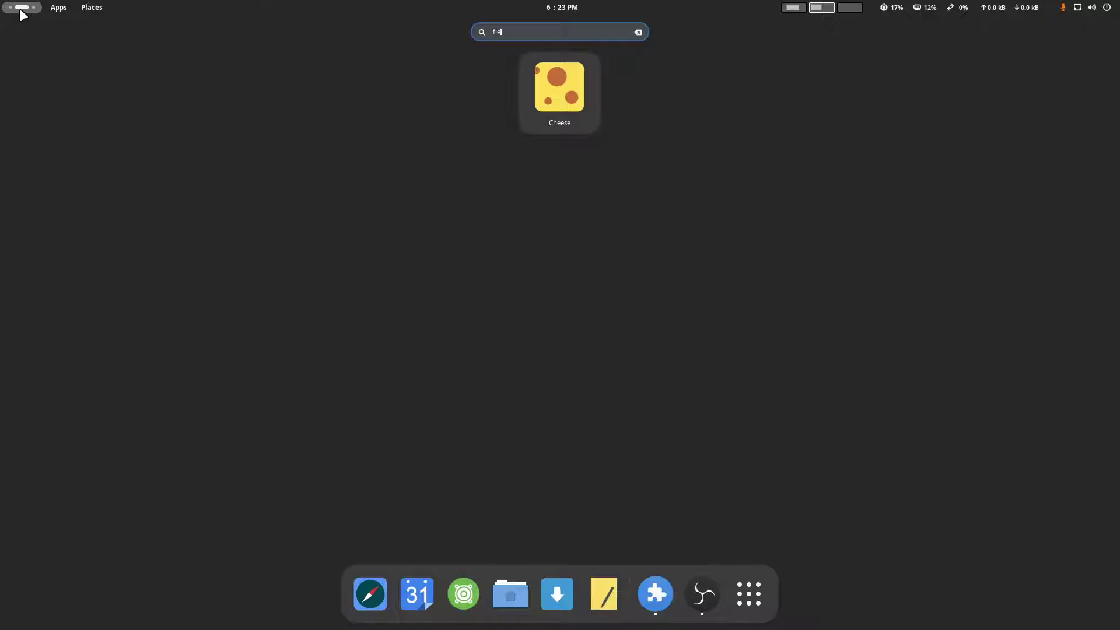
key(BackSpace)
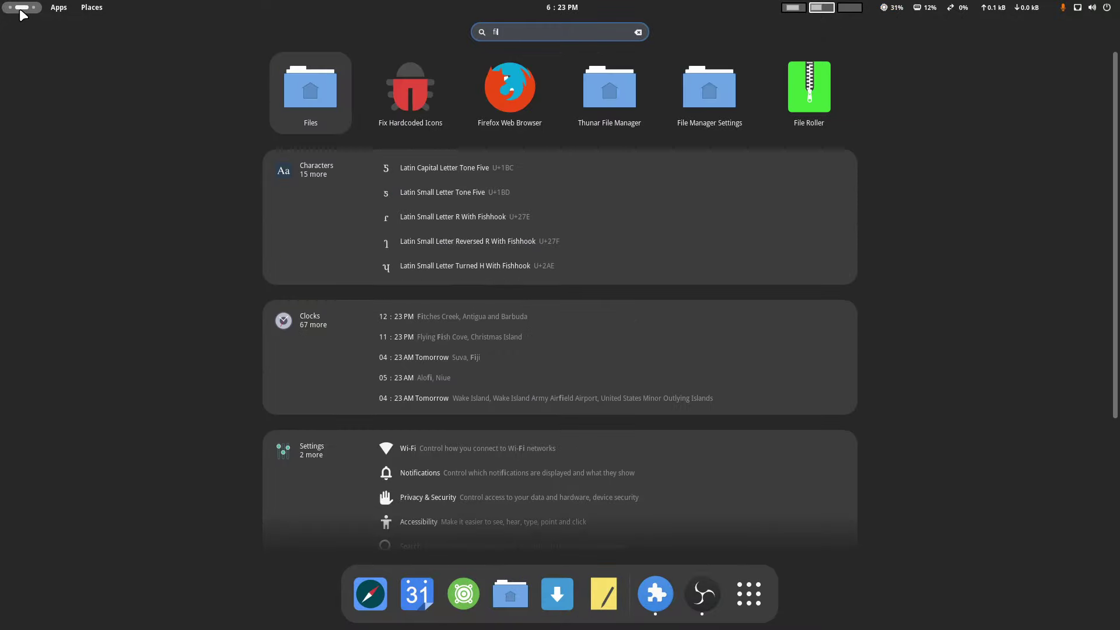
click(494, 83)
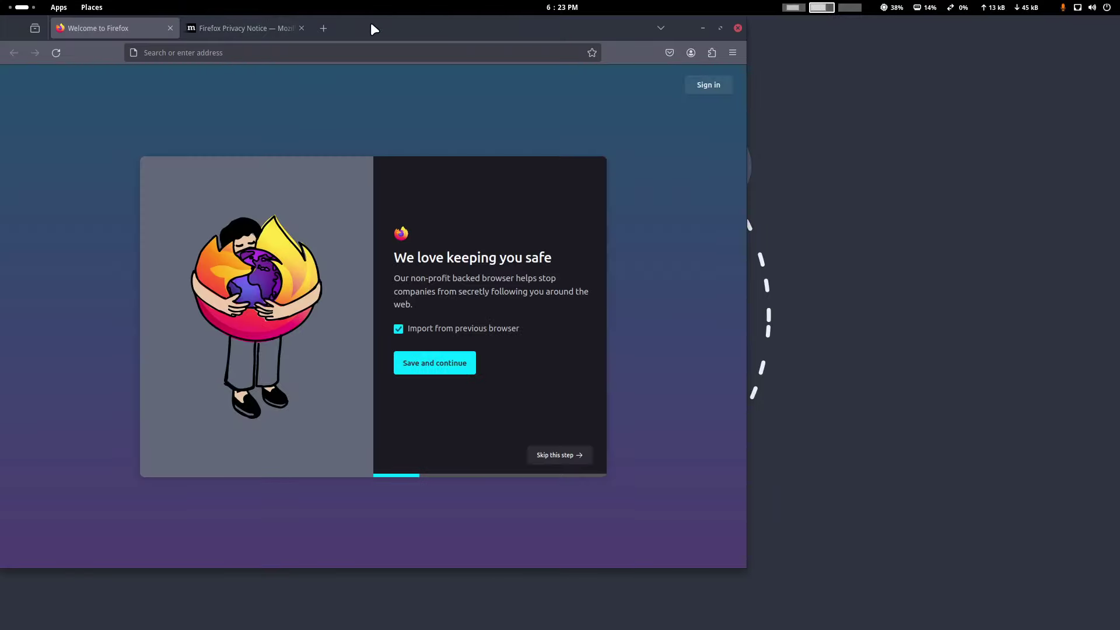
Maximise Firefox, load gnome.extensions, and enter appindicator in the site's extension search box
drag(377, 24, 620, 112)
double_click(620, 113)
click(259, 54)
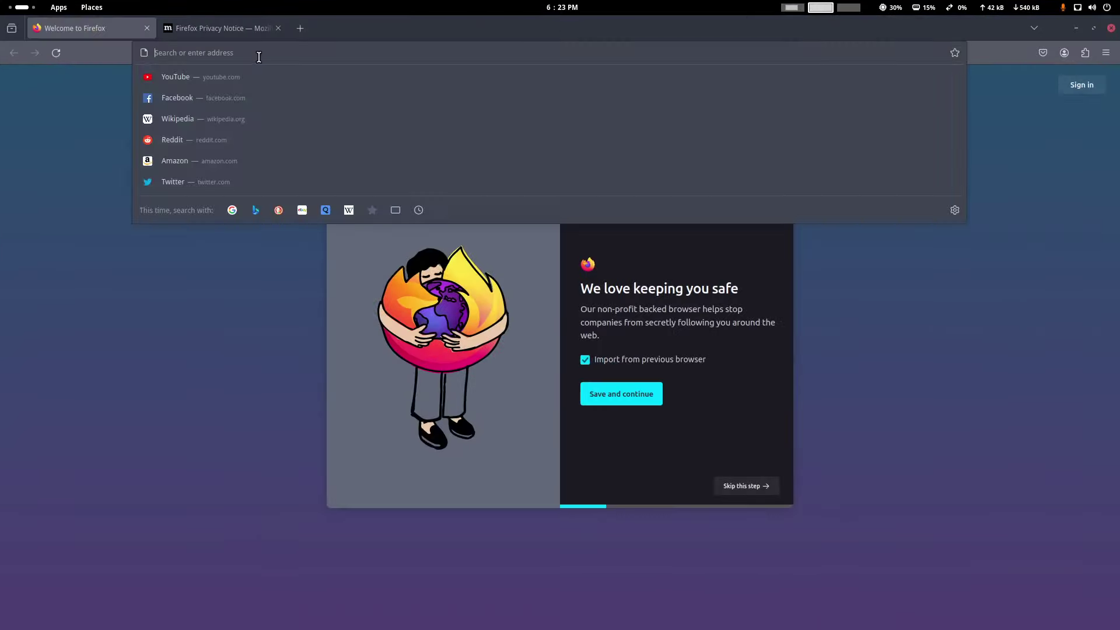
text(gnome)
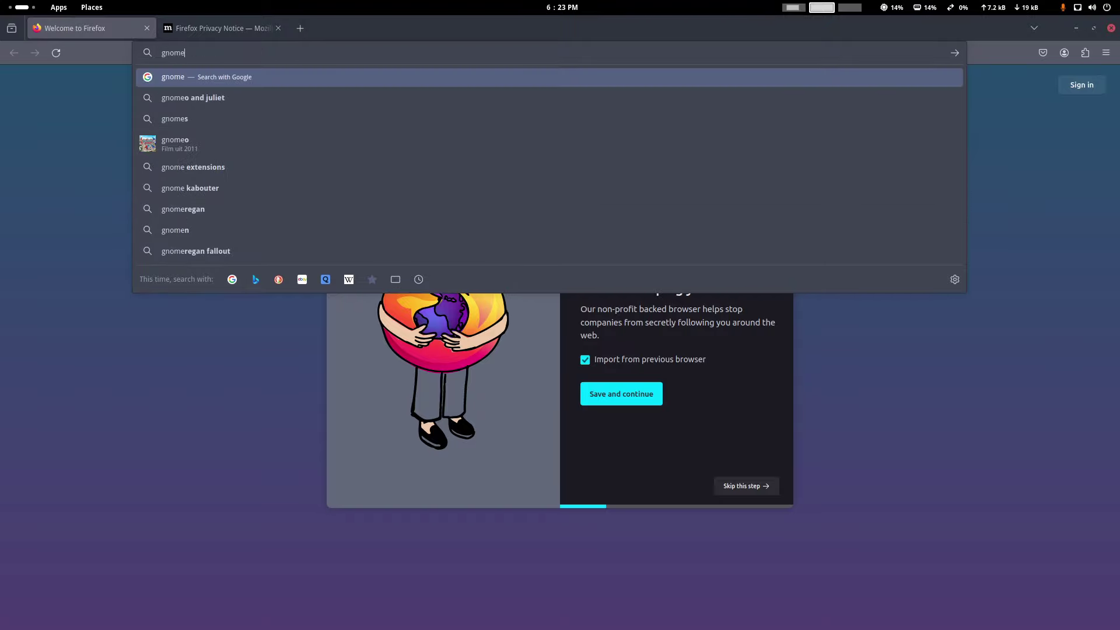
text(.extensions)
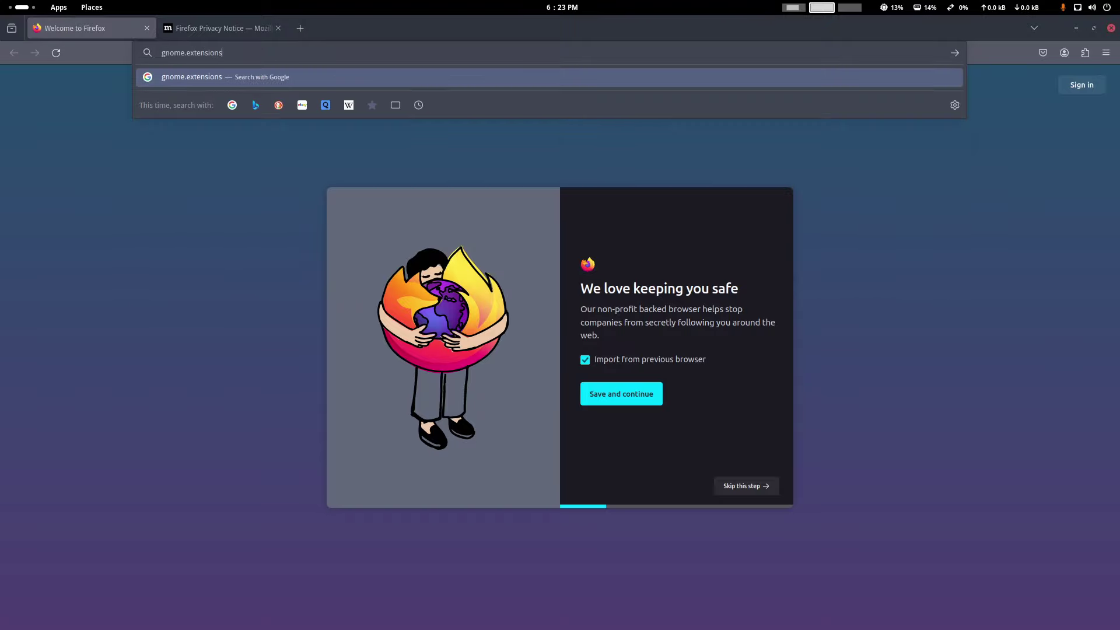
key(Return)
click(330, 197)
text(appini)
text(icator)
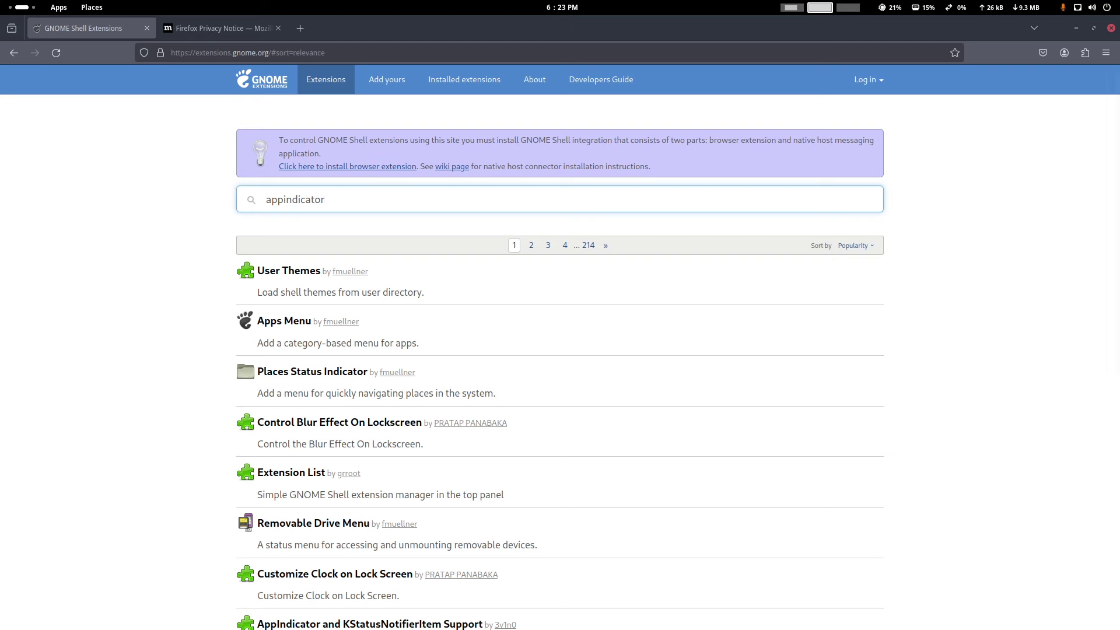
Install and approve the GNOME Shell integration add-on so appindicator results load by relevance
click(402, 168)
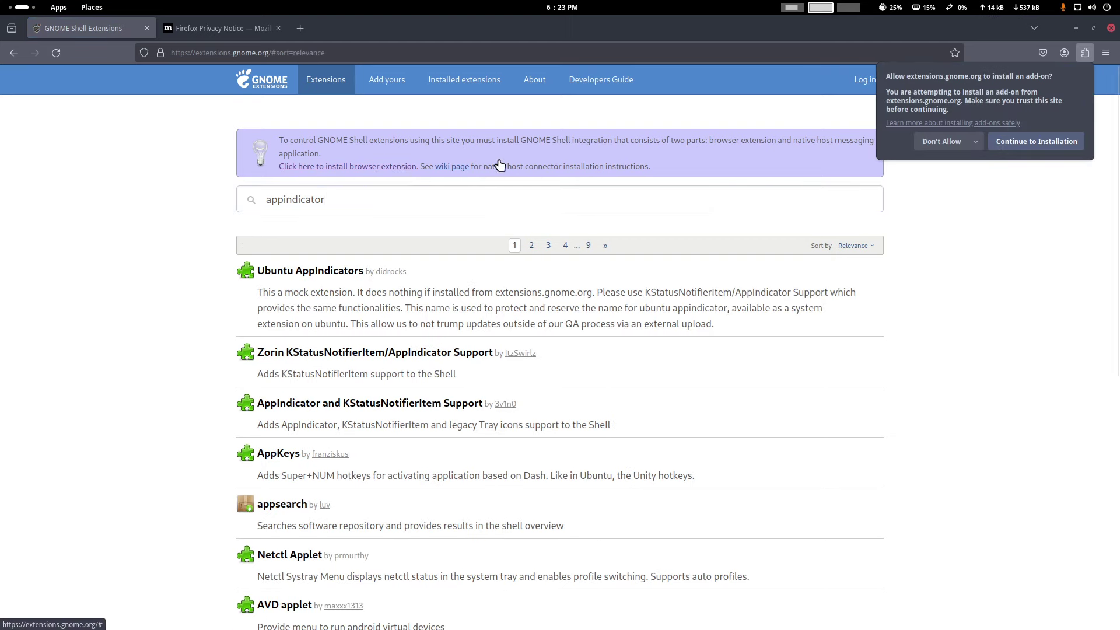
click(1044, 140)
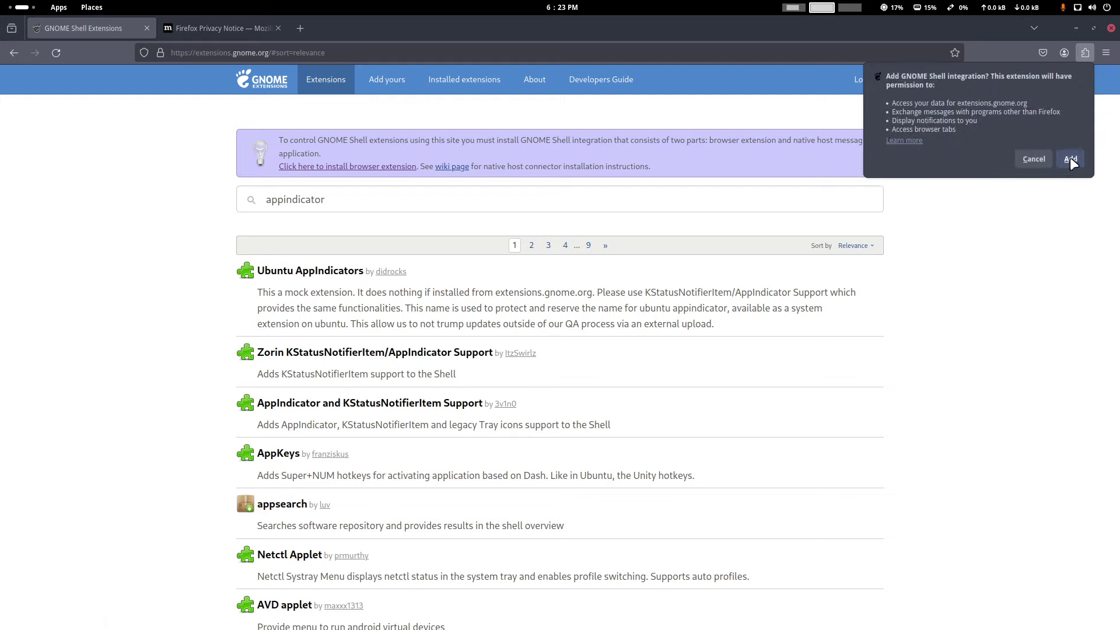
click(1070, 156)
click(1090, 142)
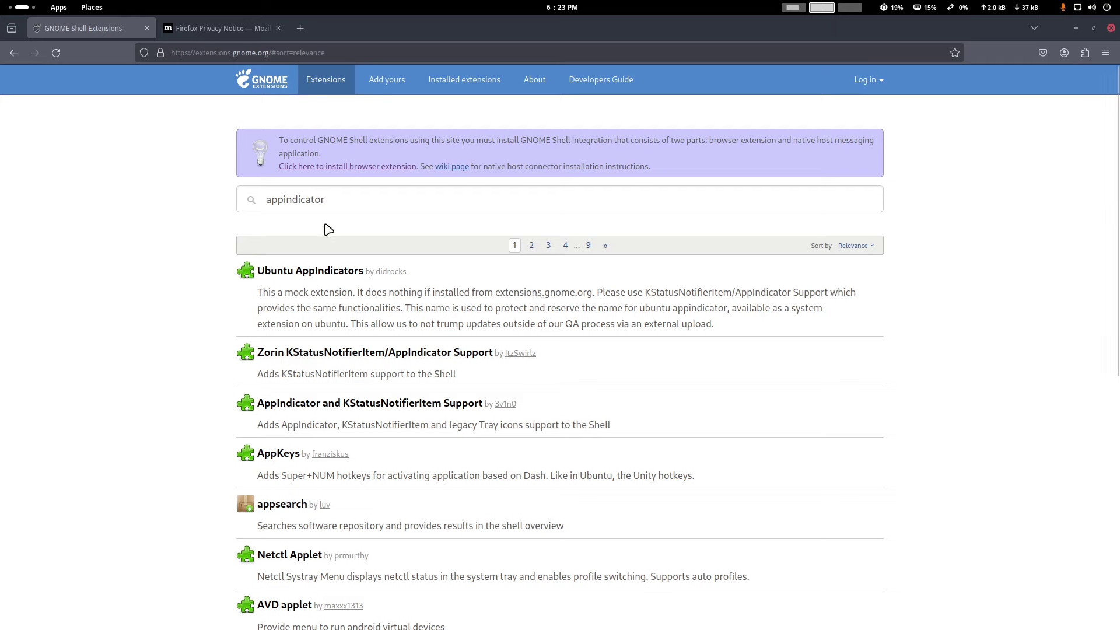
click(339, 204)
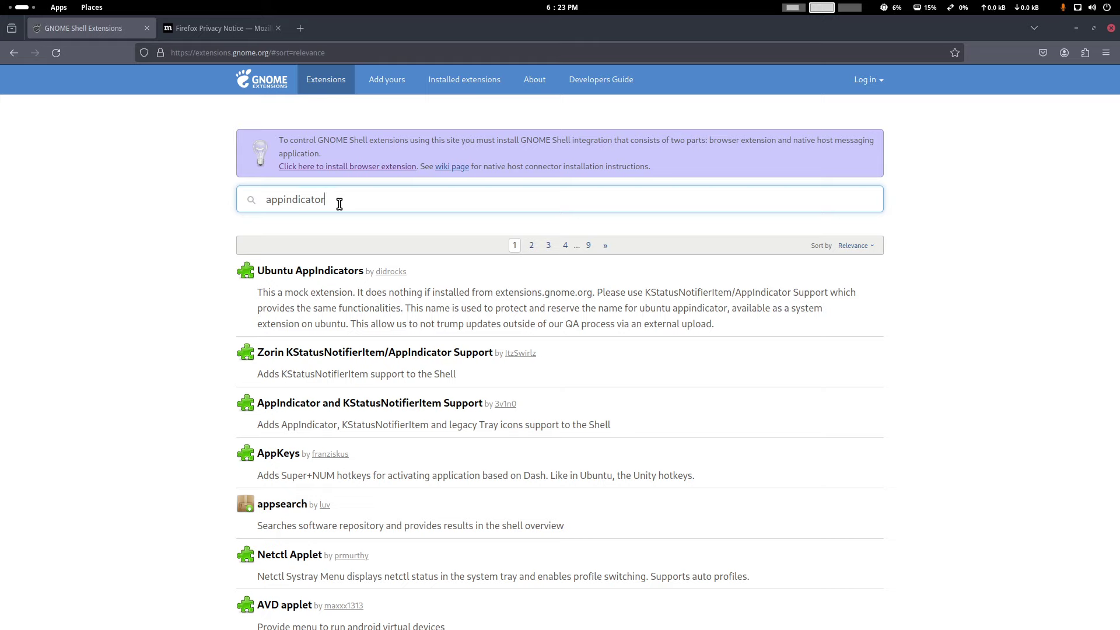
Narrow the search to 'appindicator support' and open the Zorin KStatusNotifierItem/AppIndicator Support page
text(support)
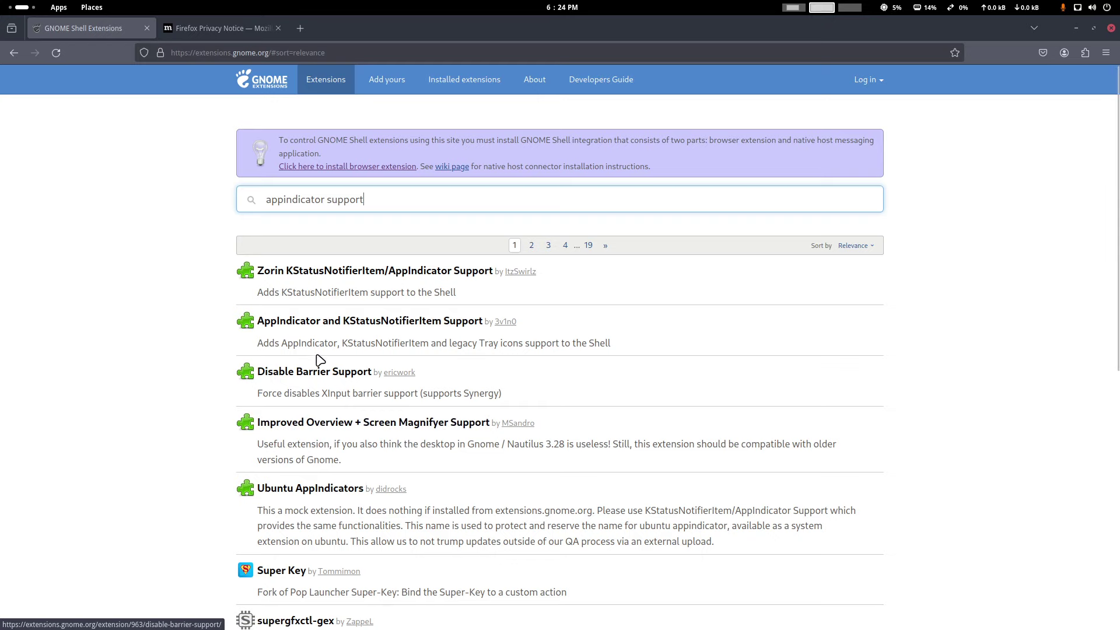
drag(275, 344, 644, 354)
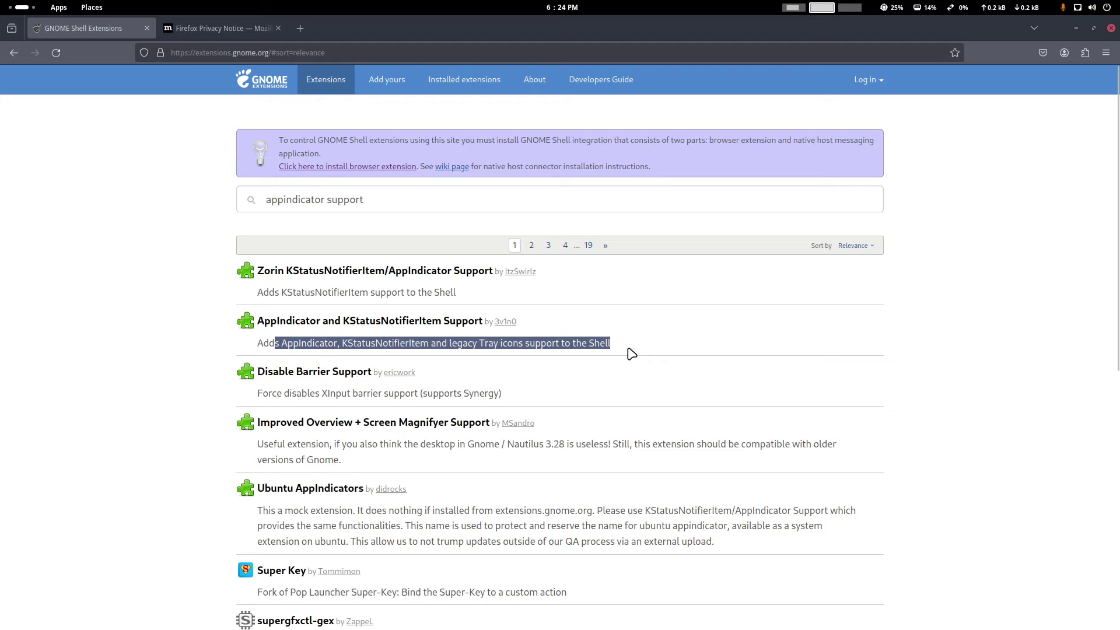
click(391, 344)
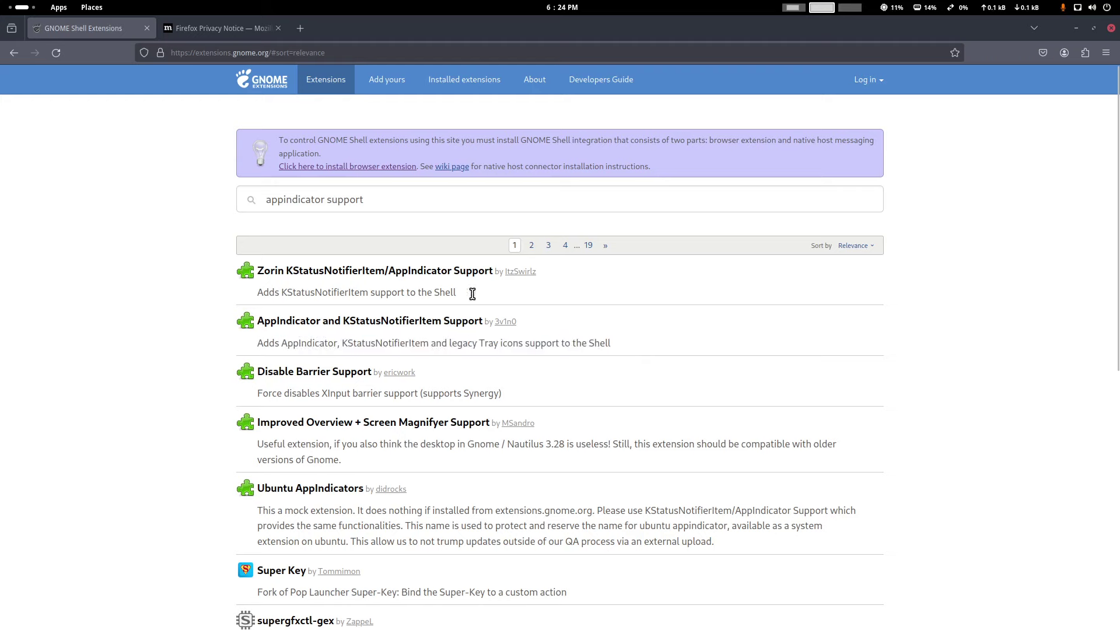
click(434, 271)
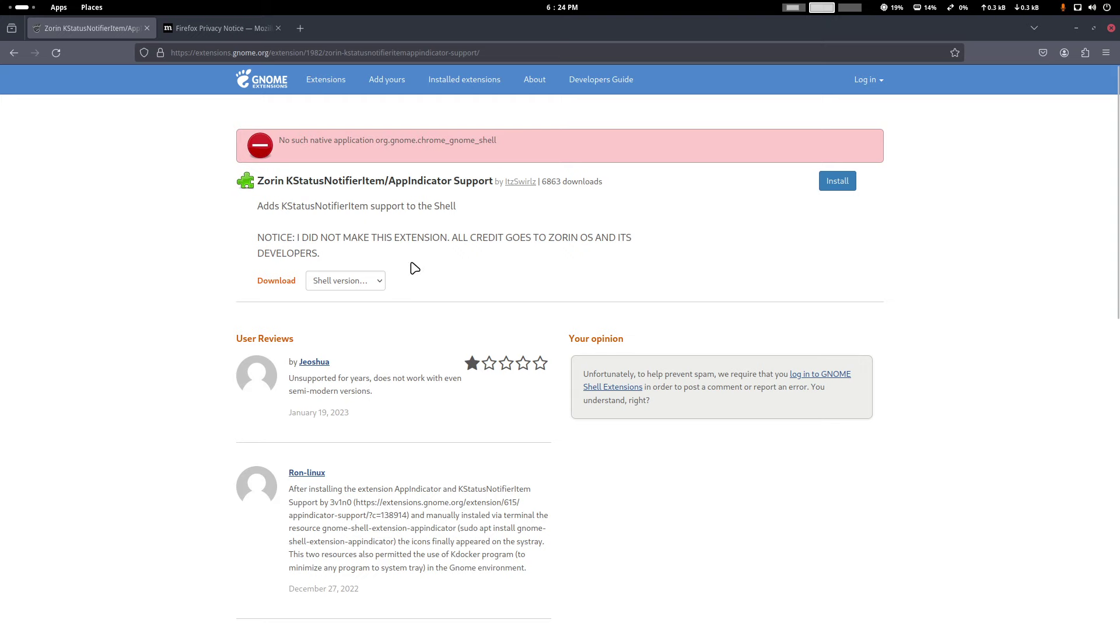
Go back to the search results and open the AppIndicator and KStatusNotifierItem Support page
click(11, 53)
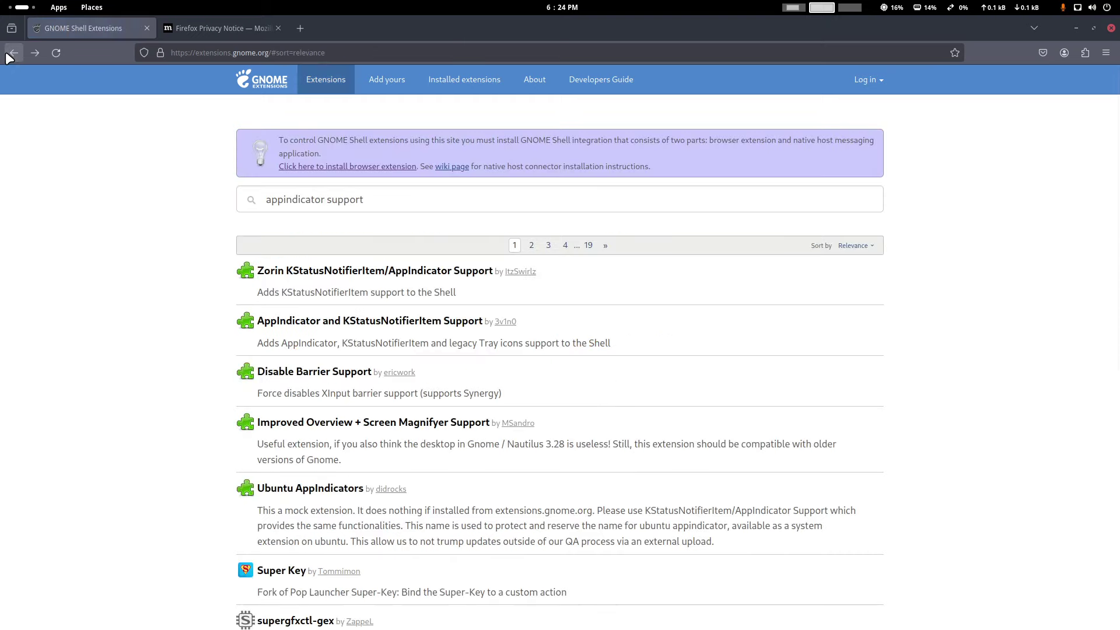
click(373, 322)
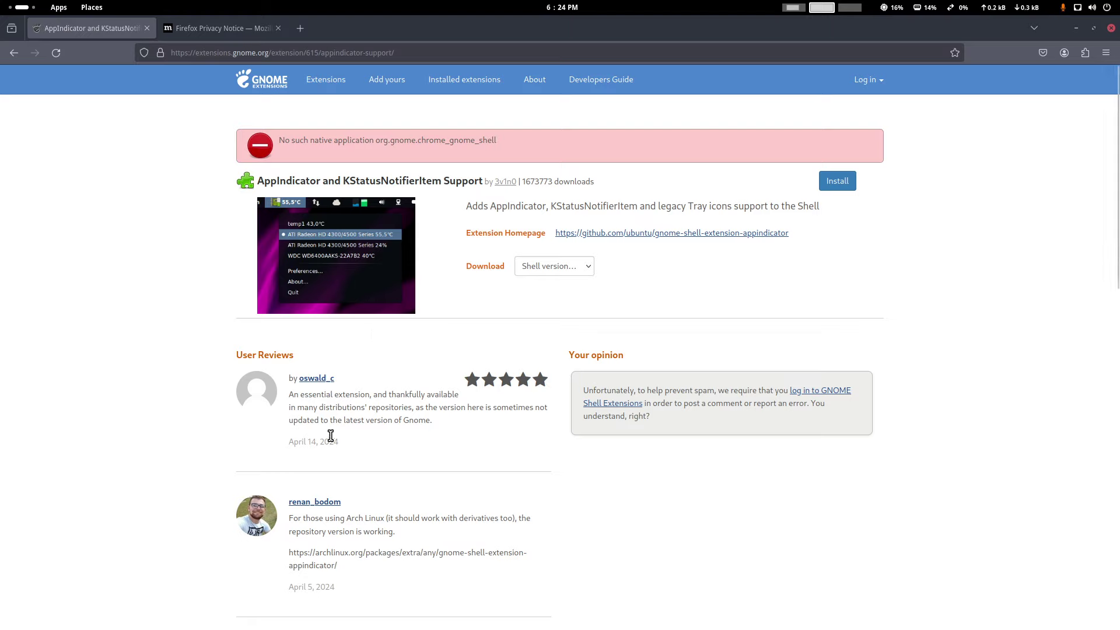
drag(299, 438, 413, 443)
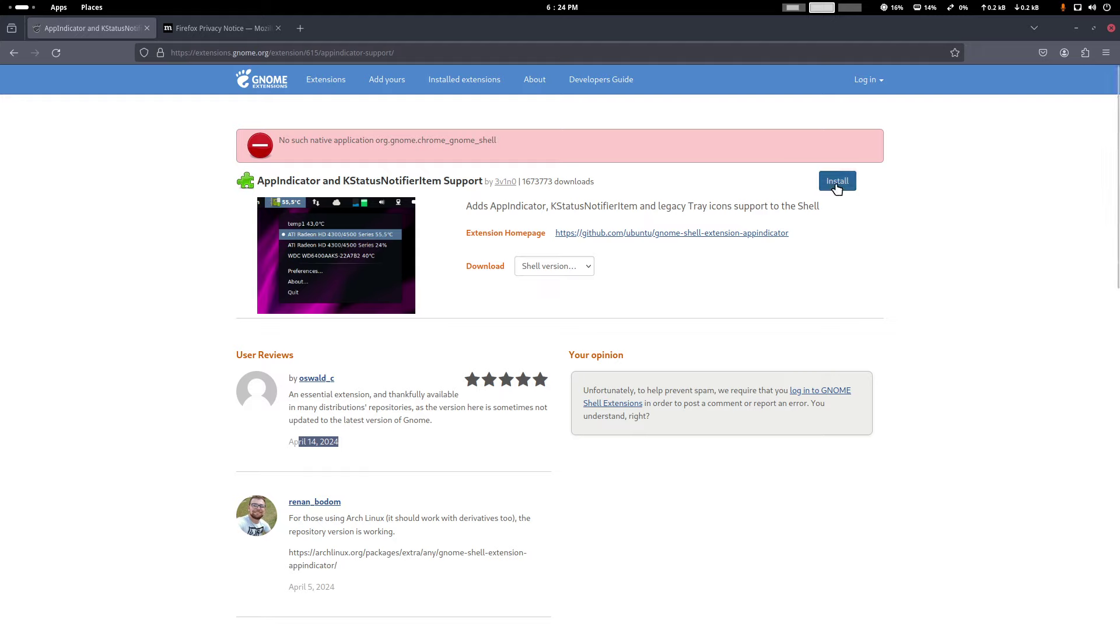
Install AppIndicator from the site, letting the link open in Extension Manager
click(579, 271)
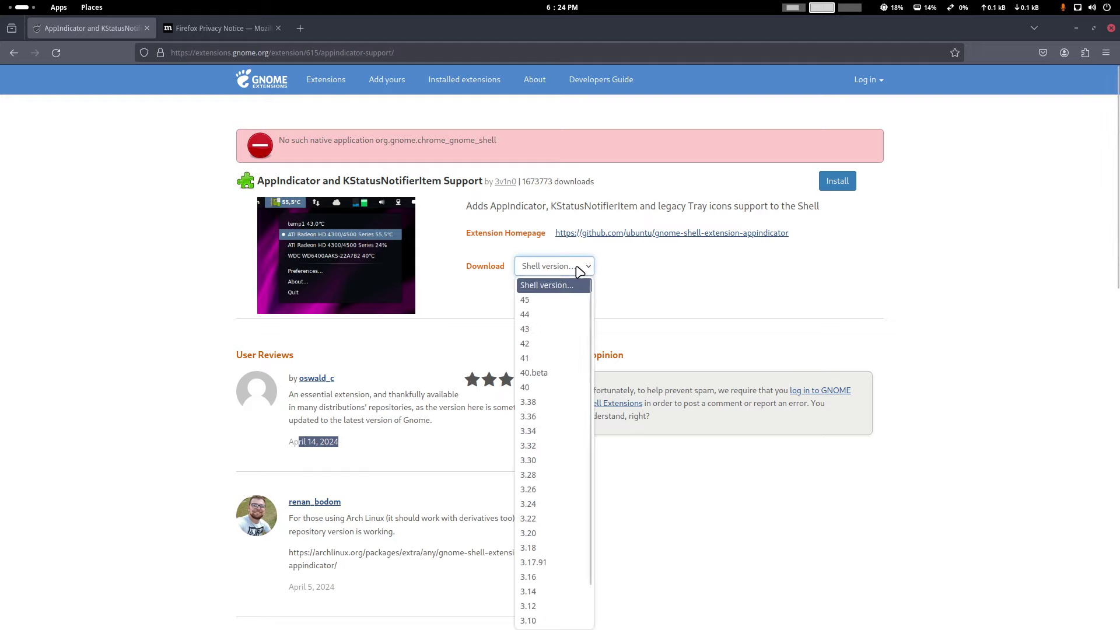
click(688, 267)
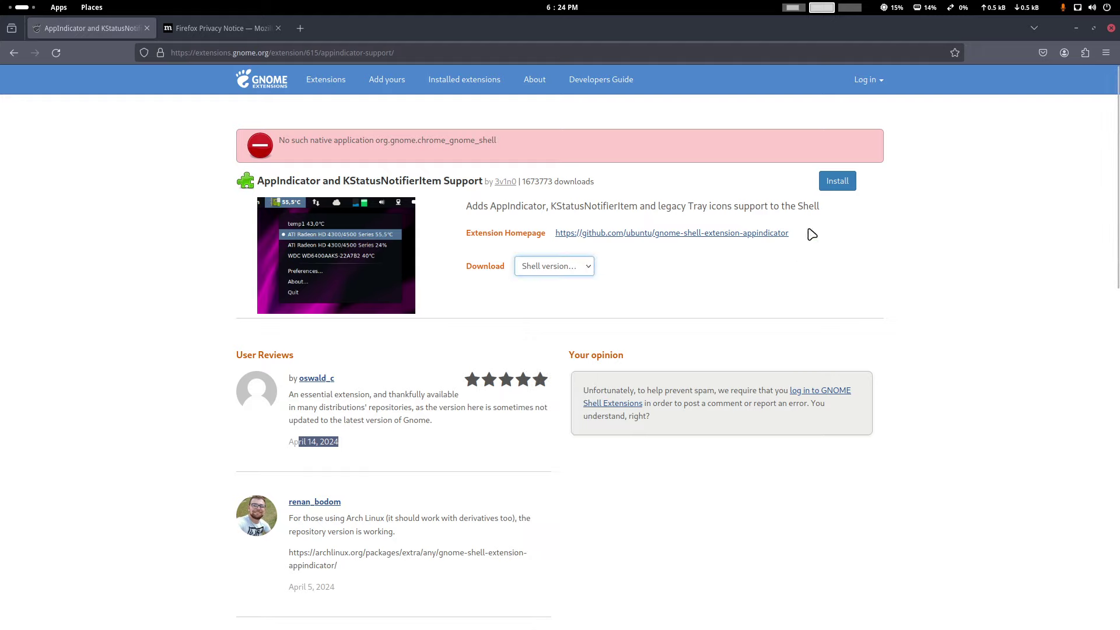
click(837, 182)
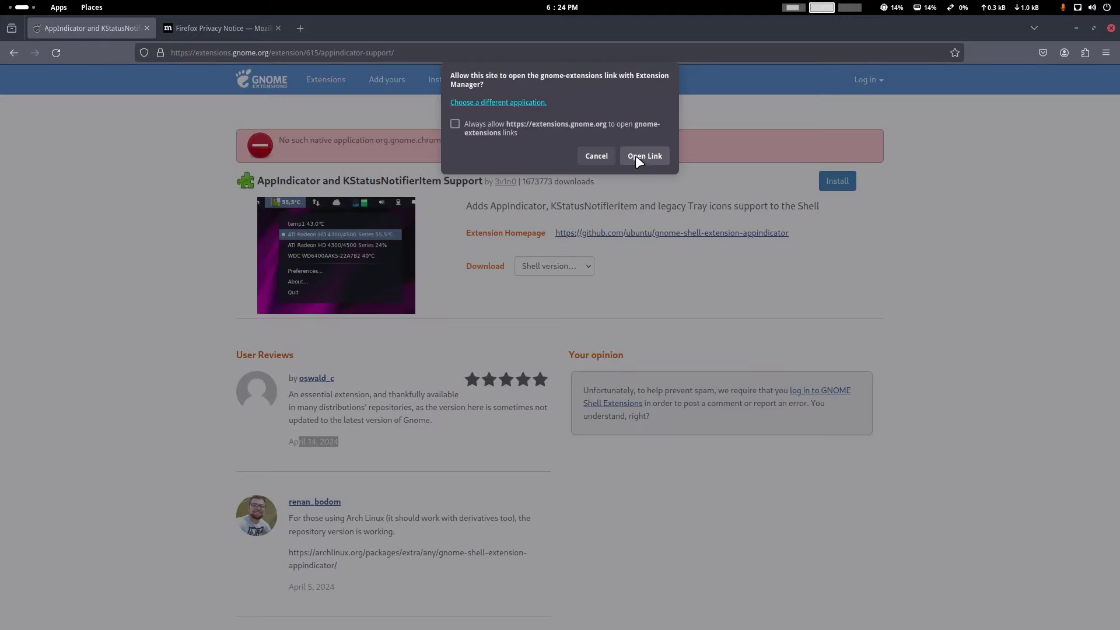
click(641, 156)
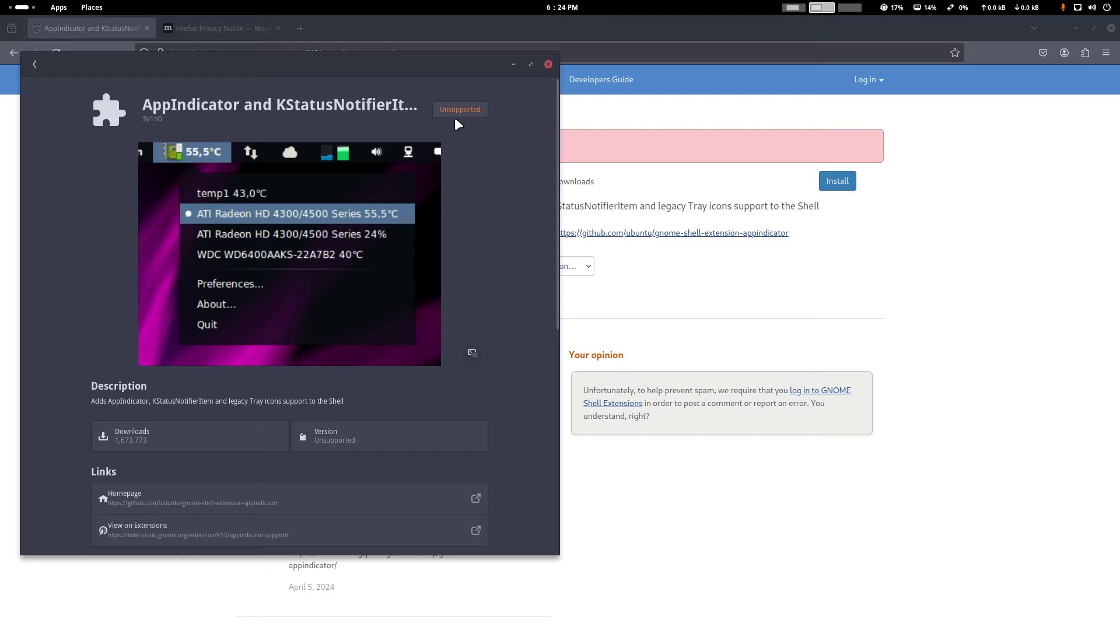
Install the unsupported AppIndicator extension, dismiss the warning, and view the Installed extensions list
mouse_move(460, 109)
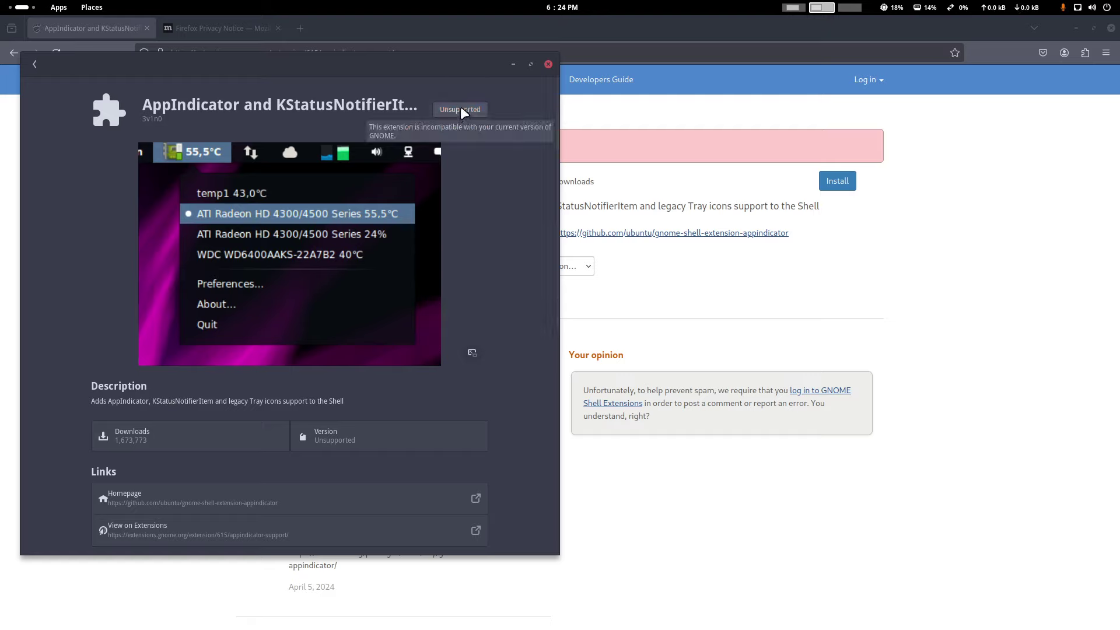
click(461, 110)
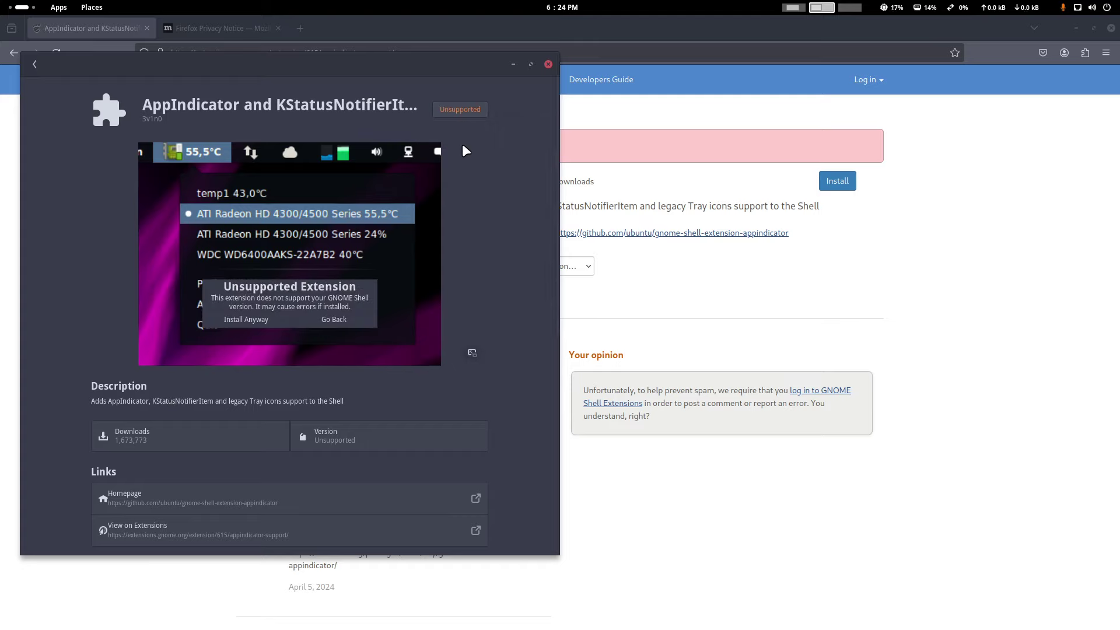
click(272, 320)
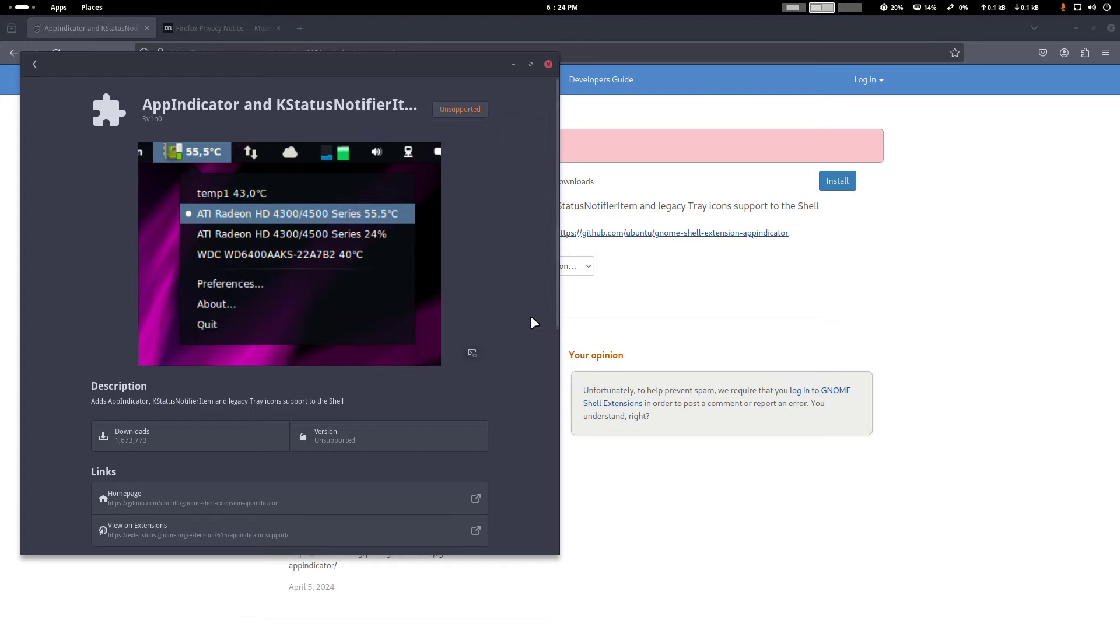
click(40, 64)
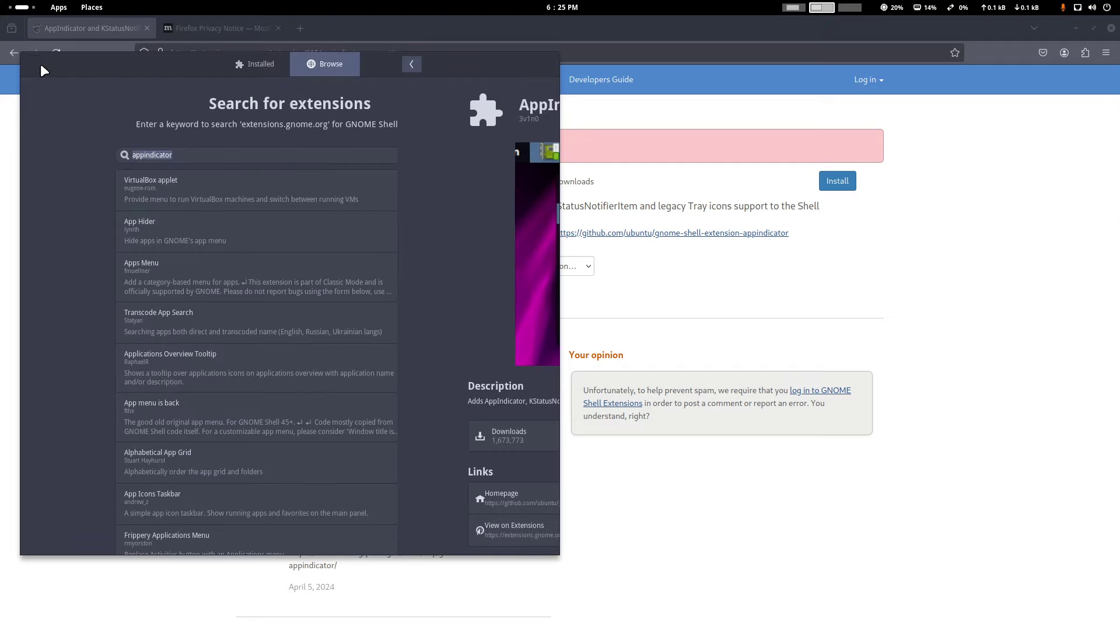
click(260, 70)
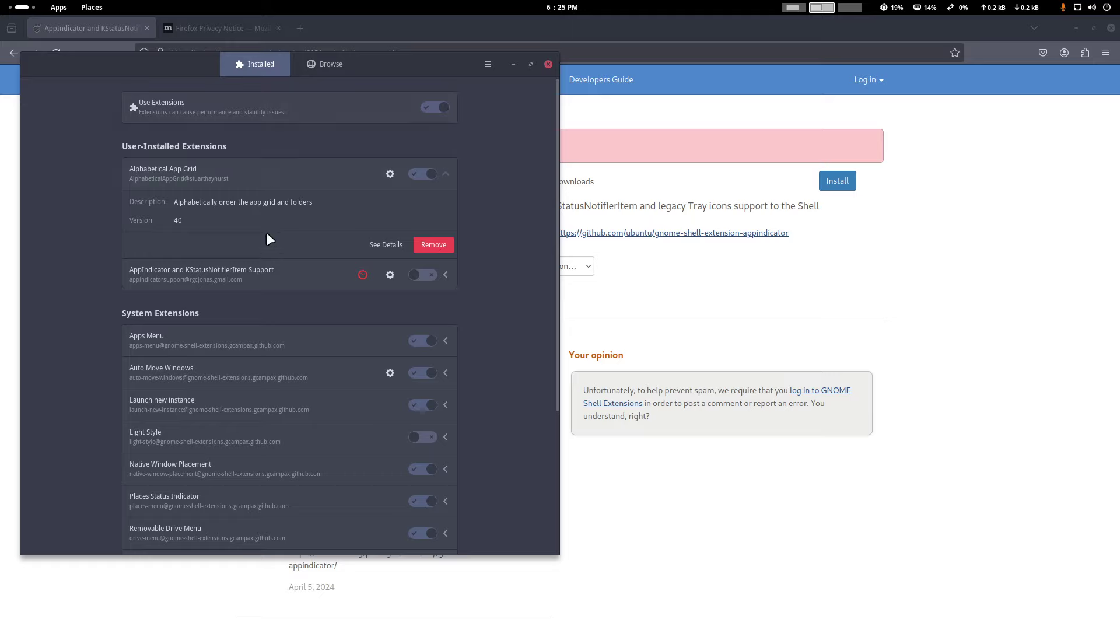
Review AppIndicator's settings, including tray icon preferences and custom icons, then close them
click(268, 272)
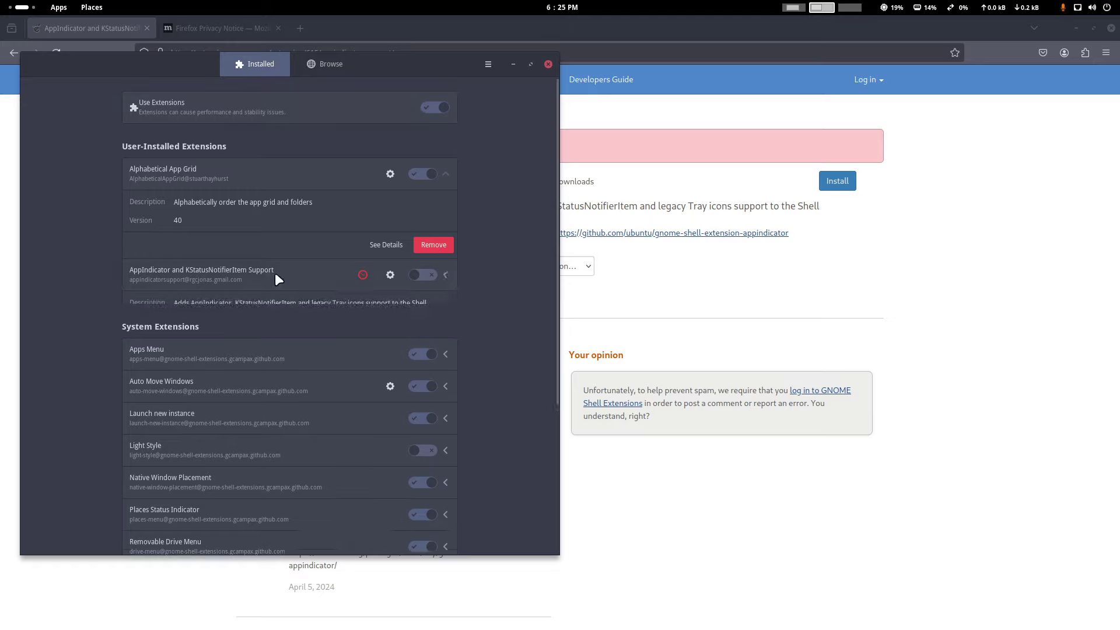
click(426, 271)
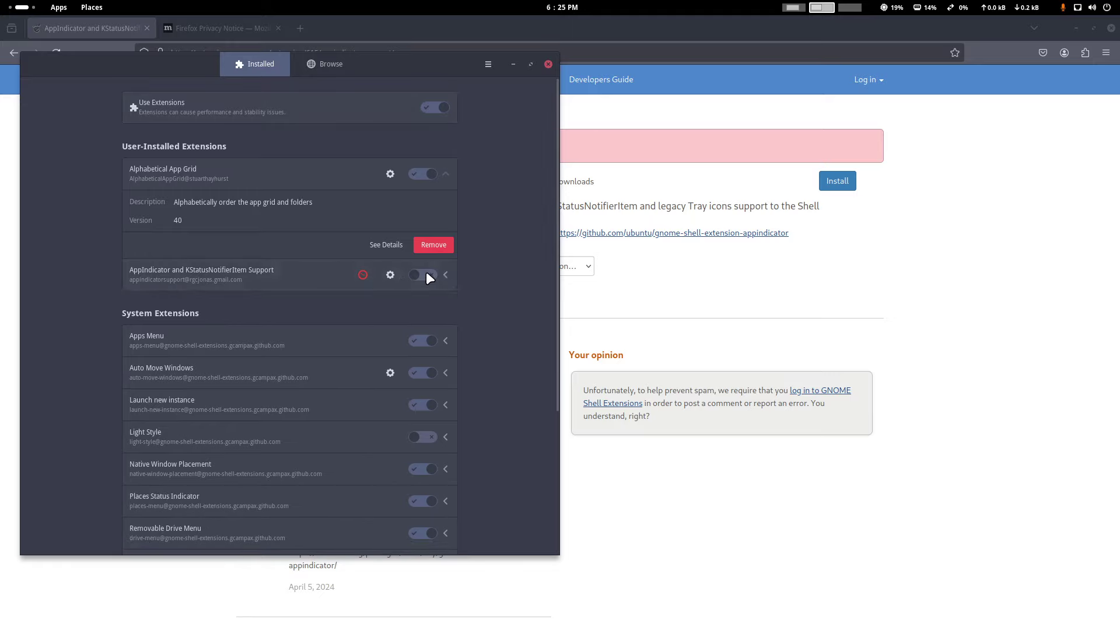
click(360, 272)
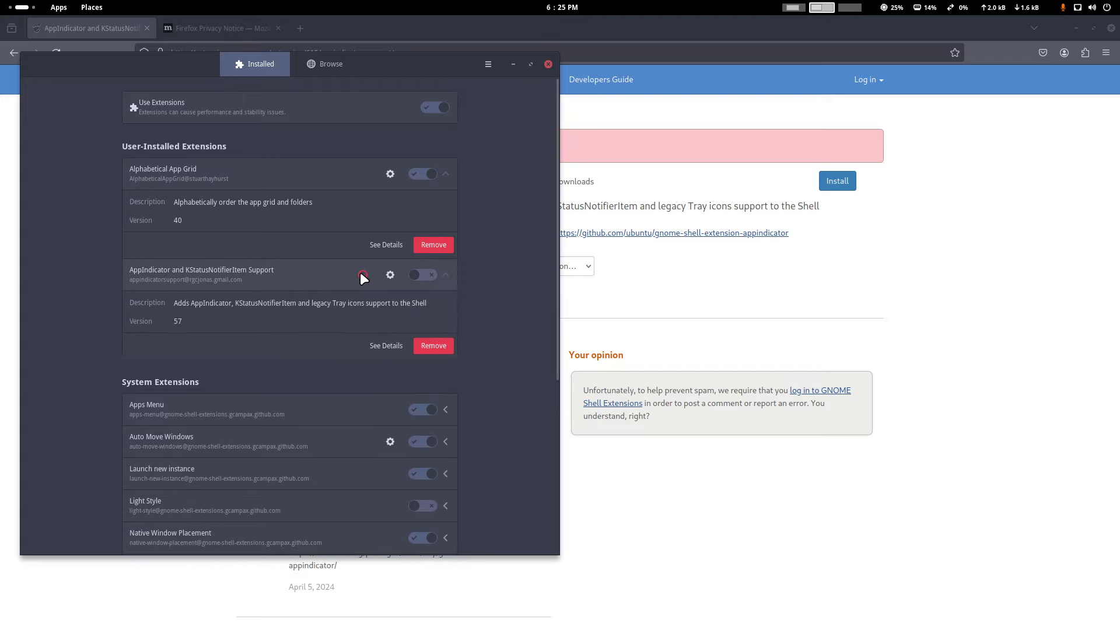
click(392, 274)
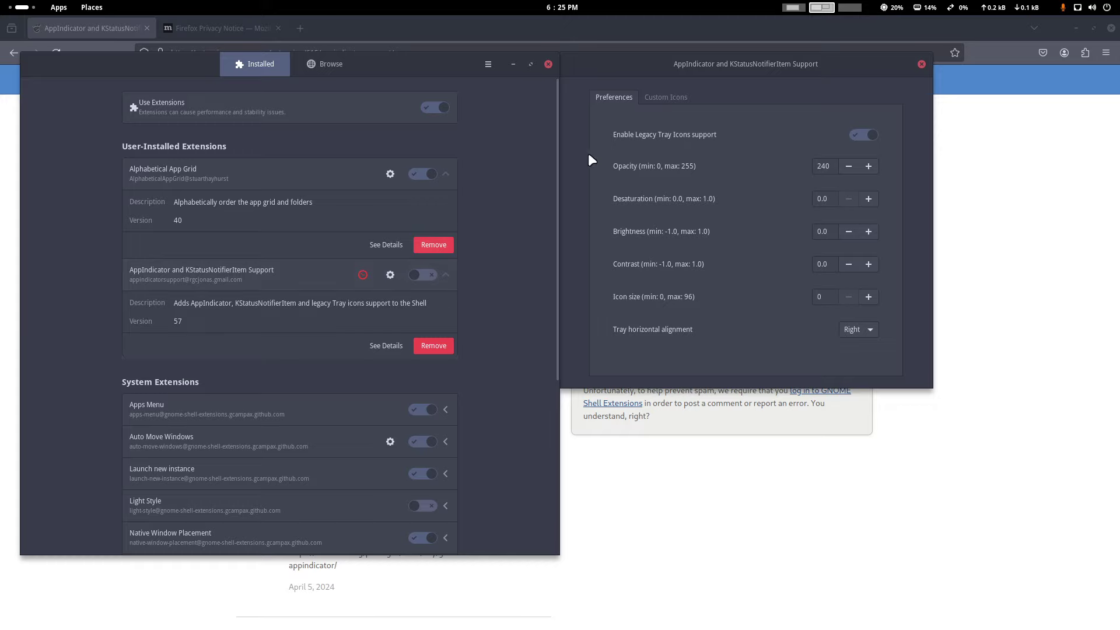
click(653, 100)
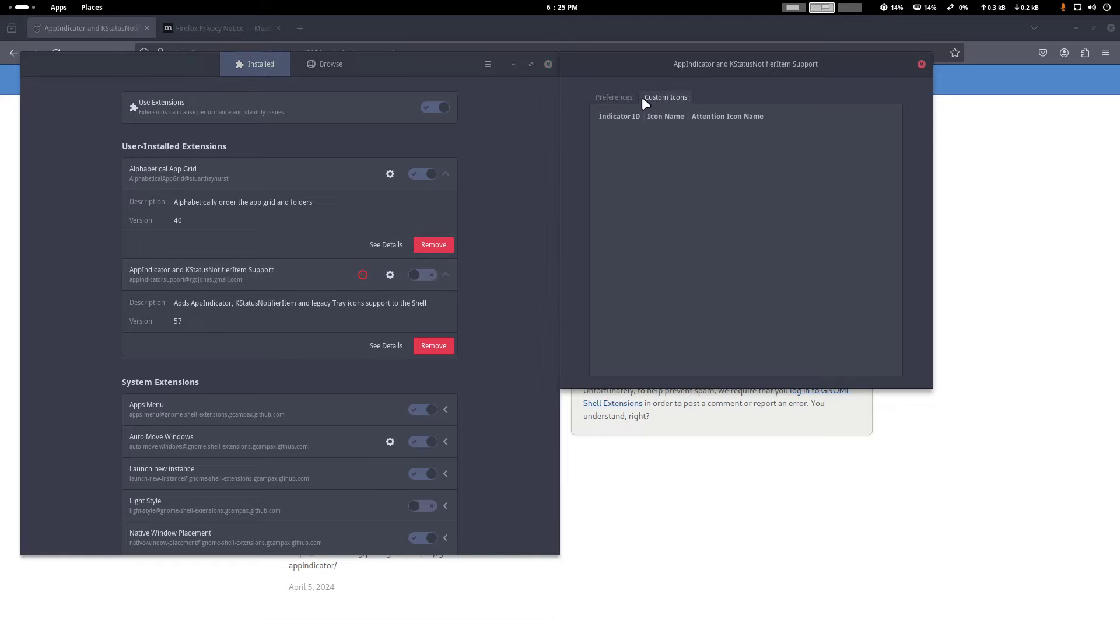
click(622, 95)
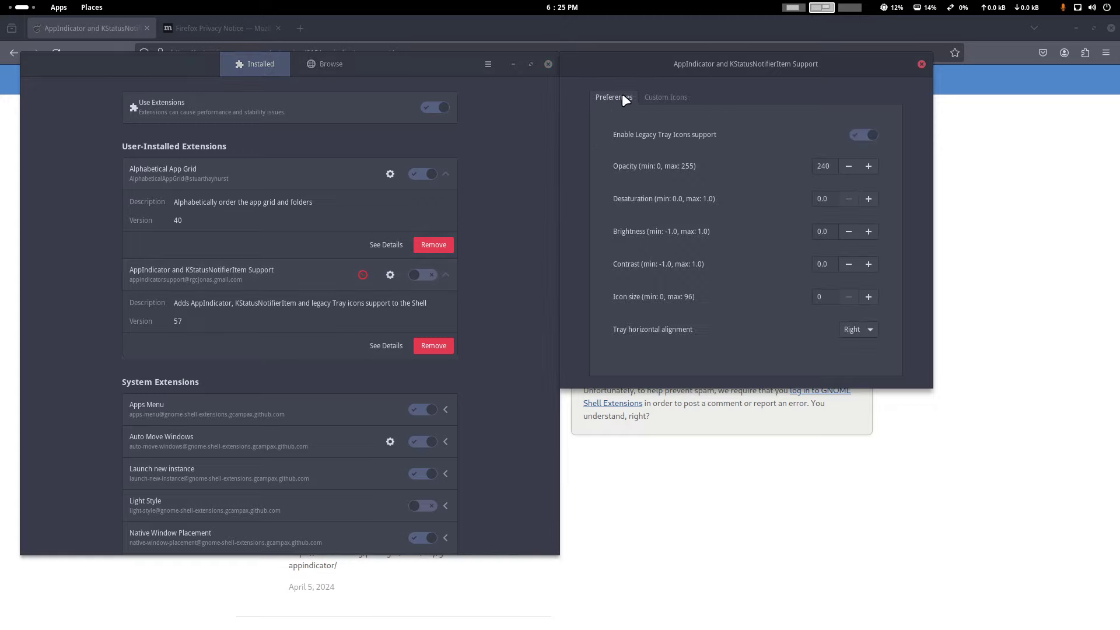
click(921, 64)
Remove AppIndicator and KStatusNotifierItem Support, confirming the uninstall
click(426, 272)
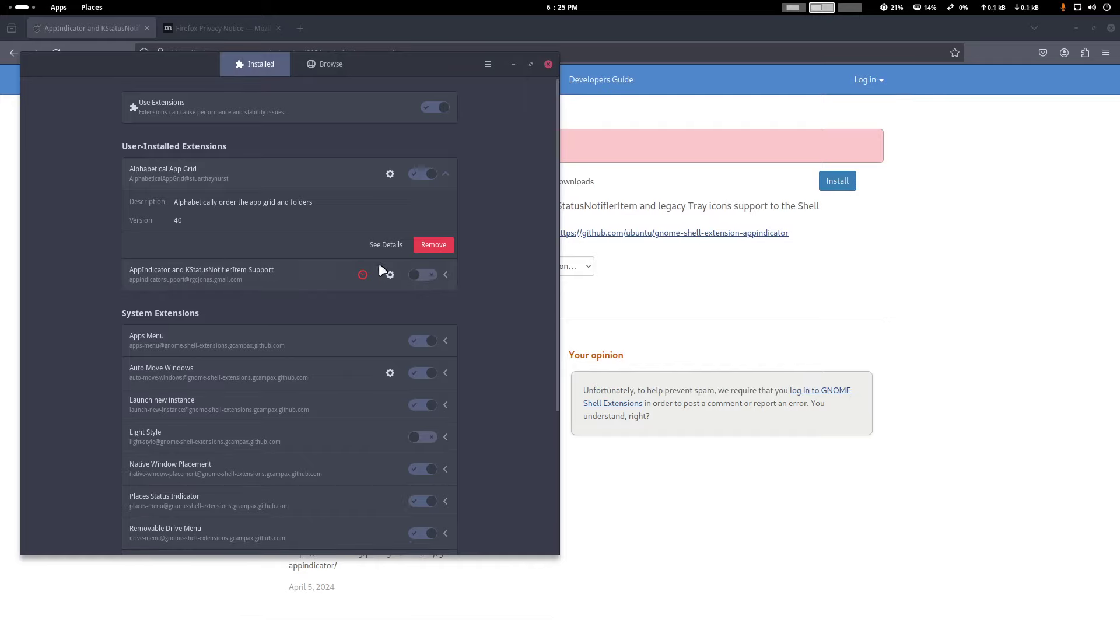
click(300, 273)
click(431, 345)
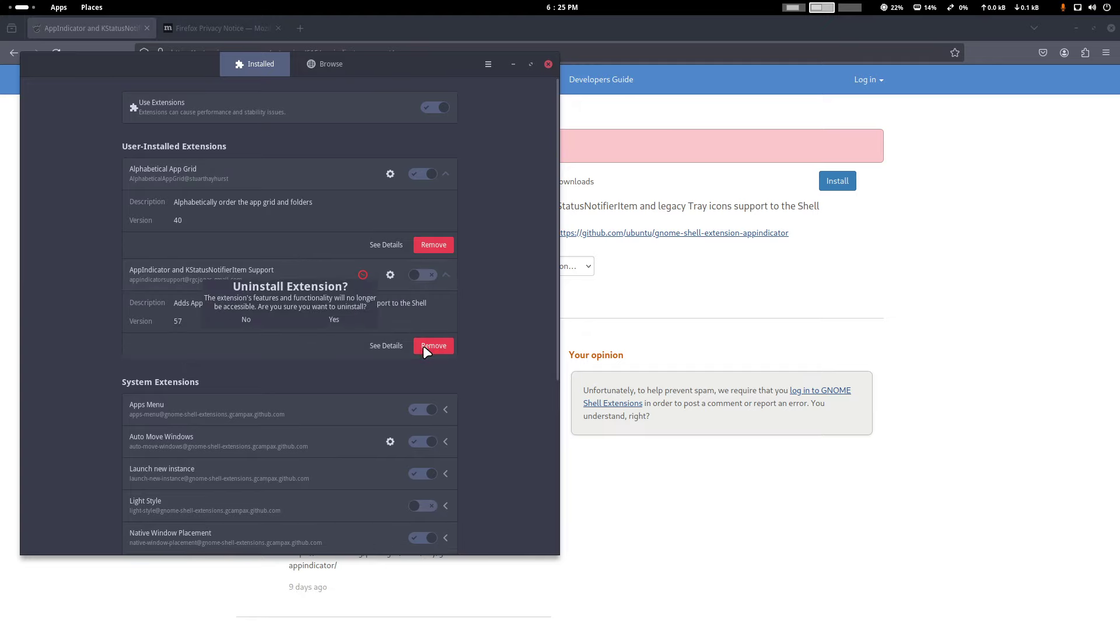
click(319, 315)
click(287, 186)
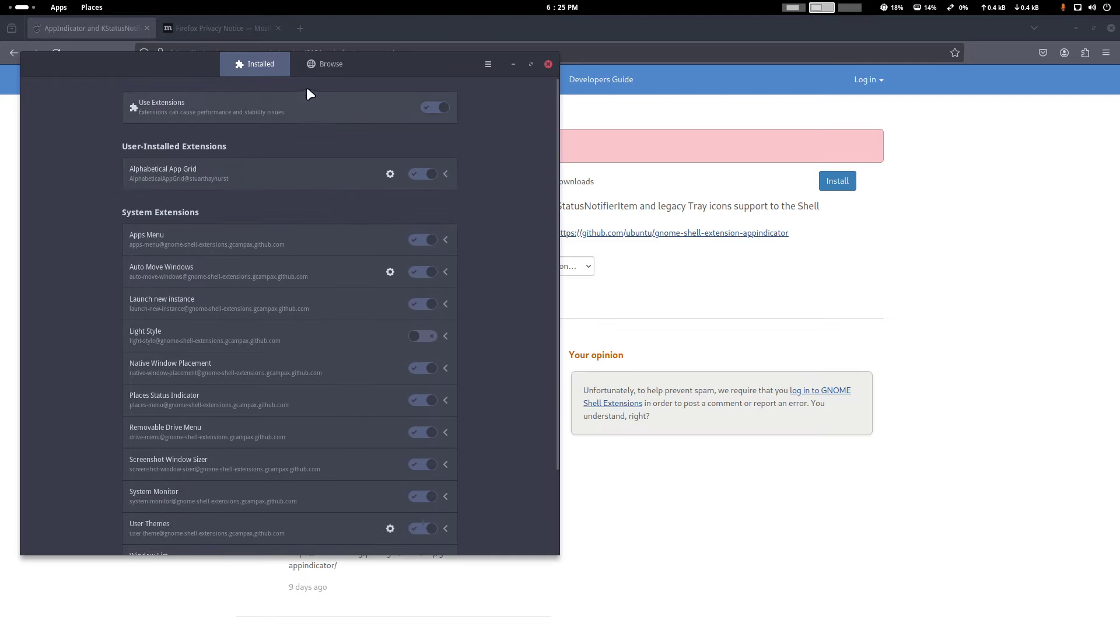
Search 'archlinux' and install Arch Linux Updates Indicator, confirming the install dialog
click(323, 64)
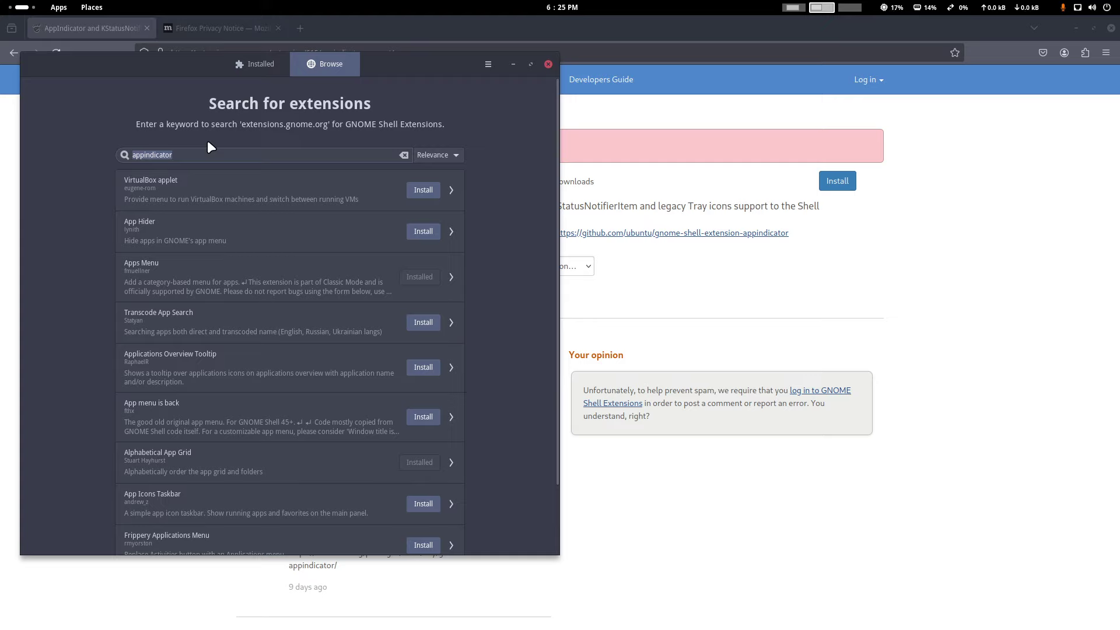
text(archlinu)
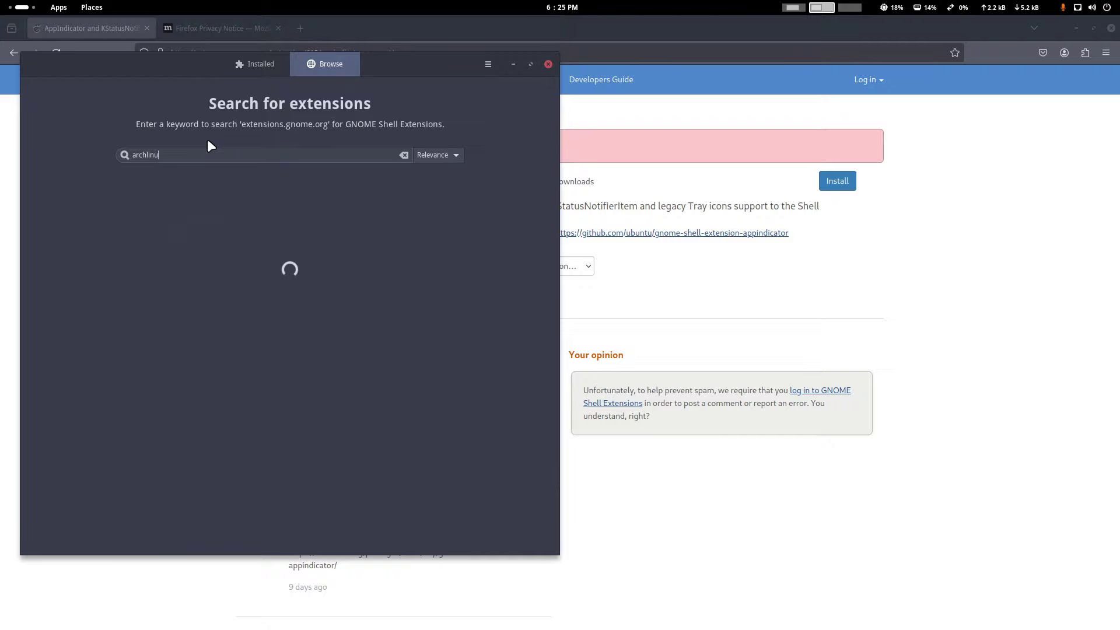
text(x)
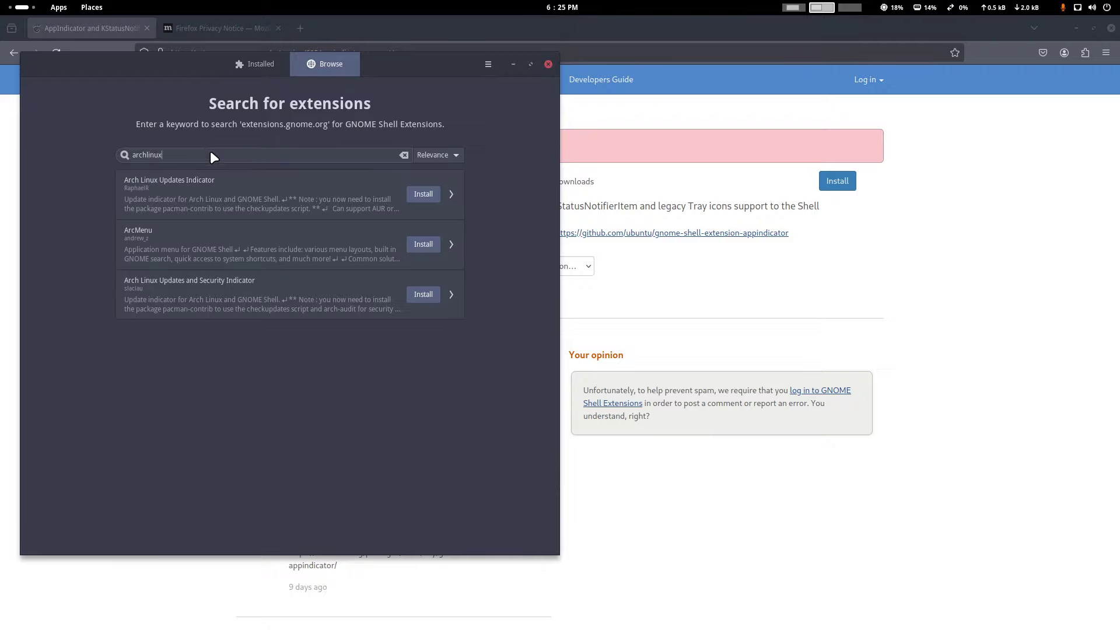
click(220, 188)
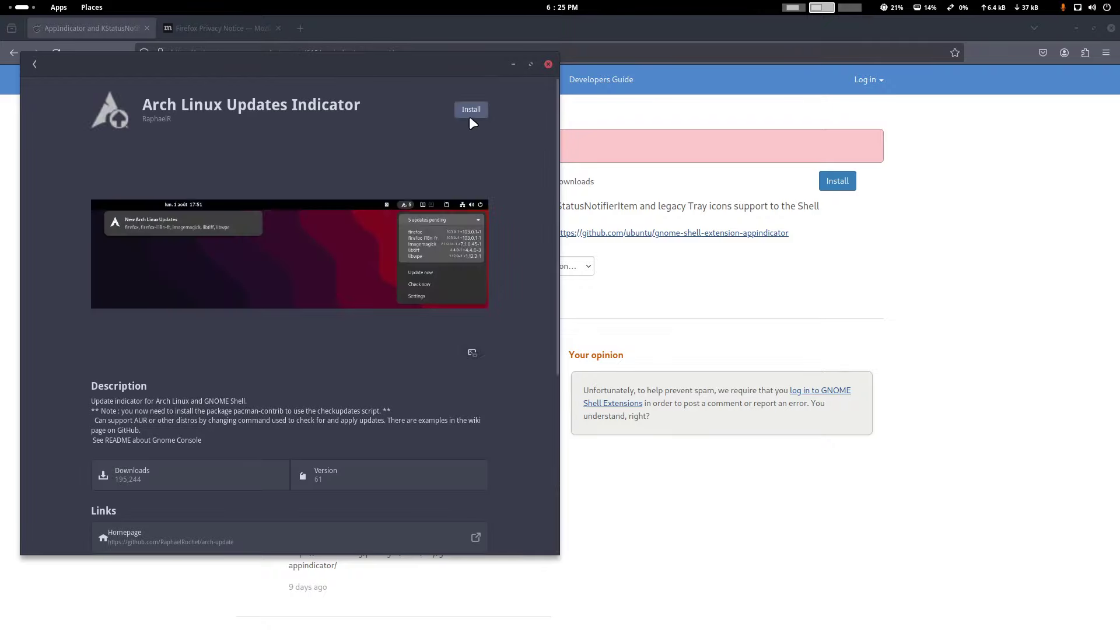
click(473, 111)
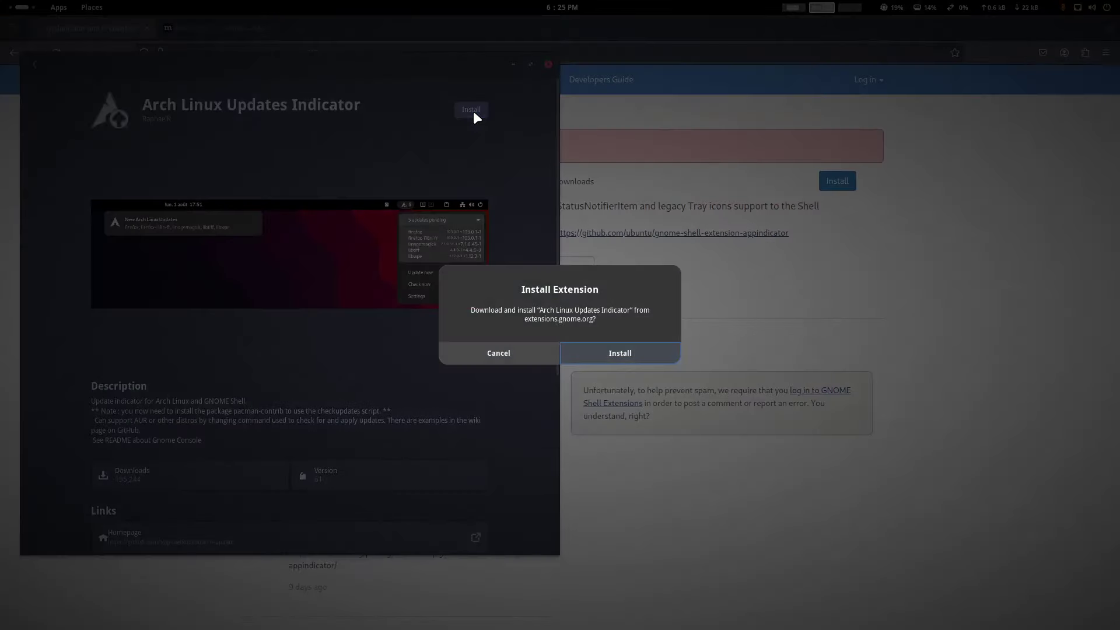
click(609, 354)
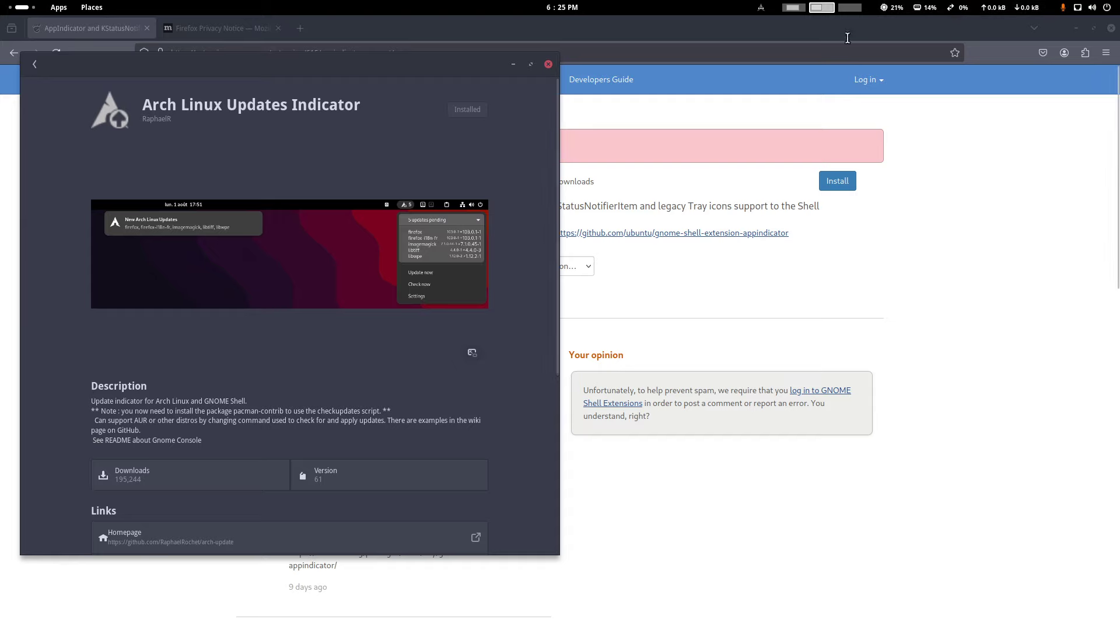
From the top-bar update indicator's settings, turn off Use built-in icons
click(760, 9)
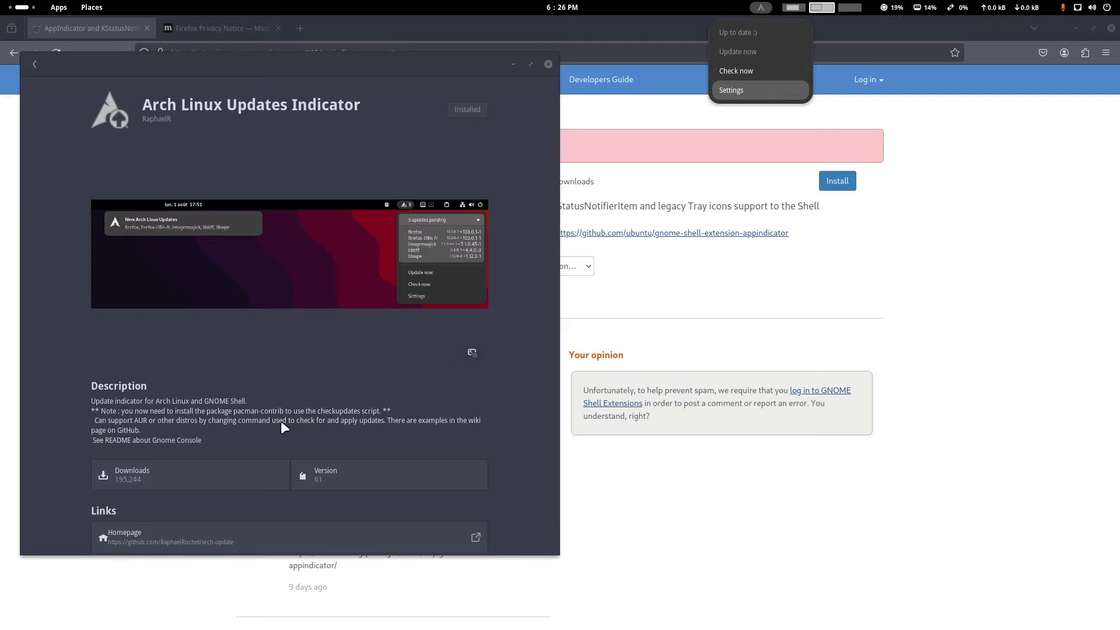
click(758, 93)
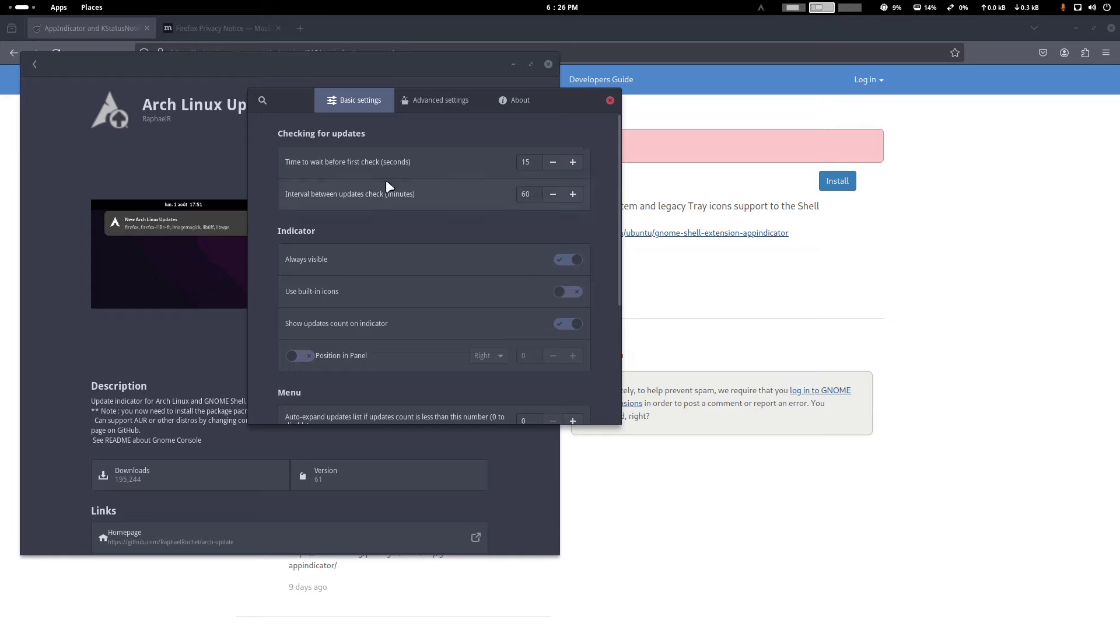
click(568, 294)
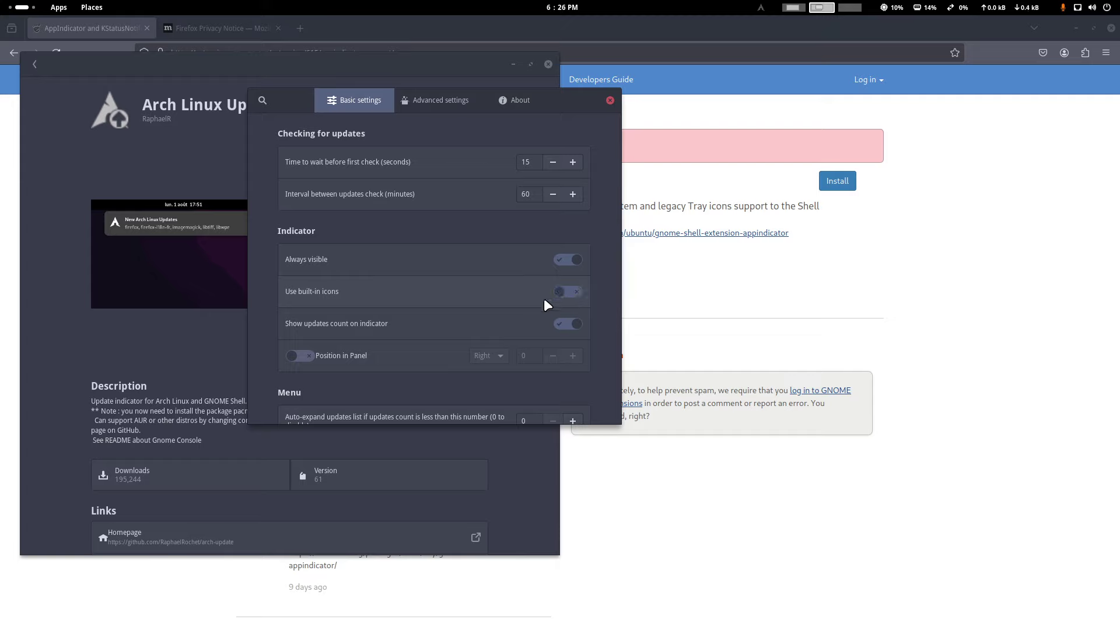
Check the advanced update command settings, close settings, and return to the archlinux results
scroll(362, 362, down, 5)
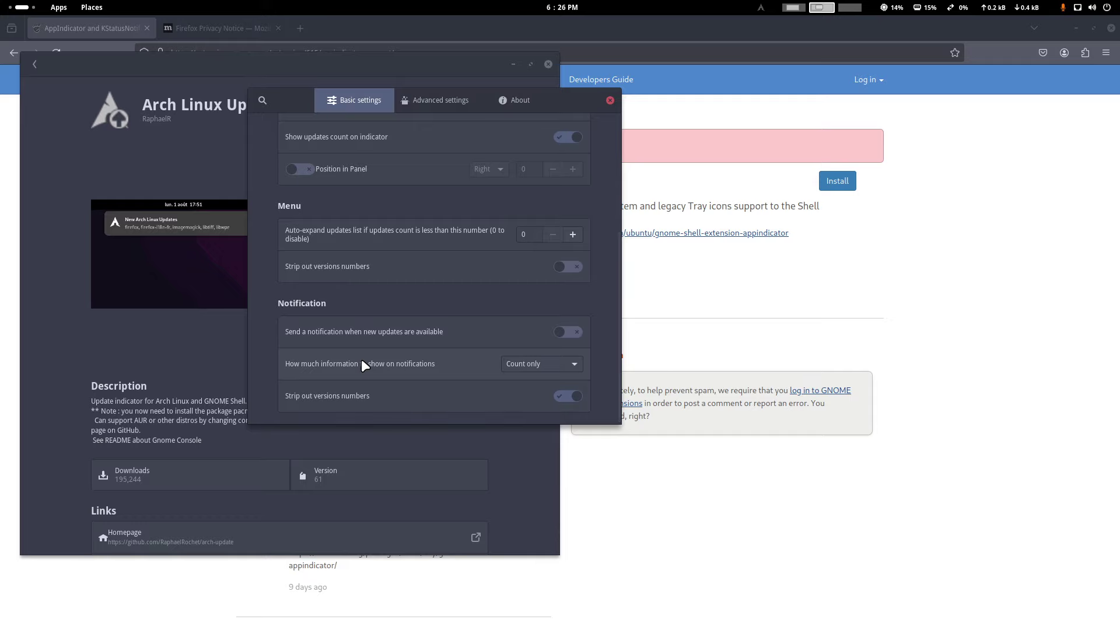
click(442, 102)
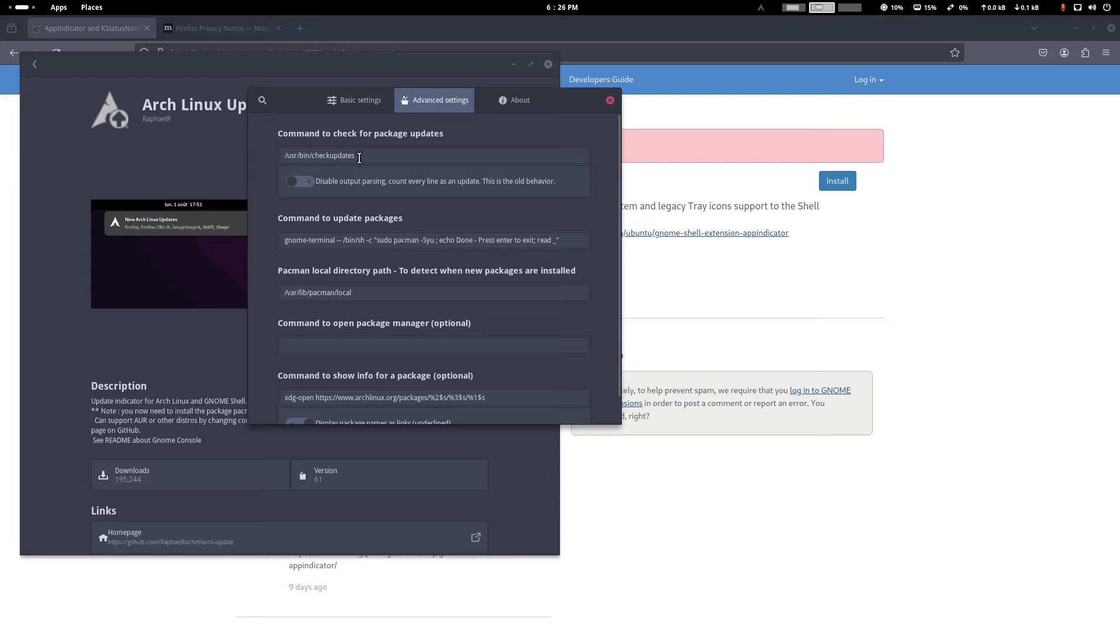
drag(360, 158, 253, 149)
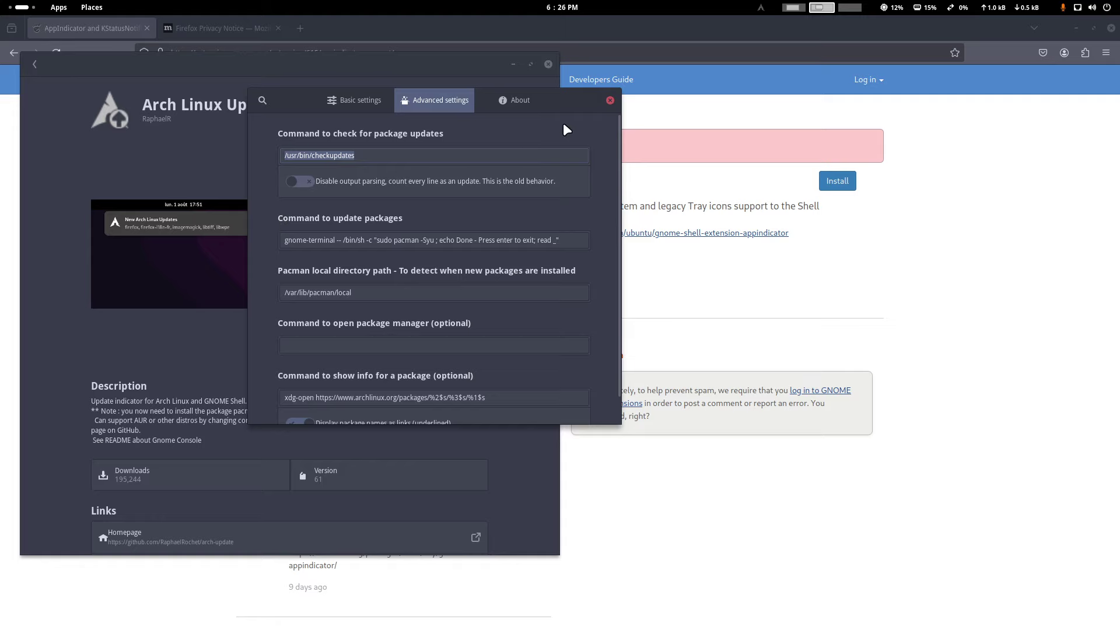
click(611, 100)
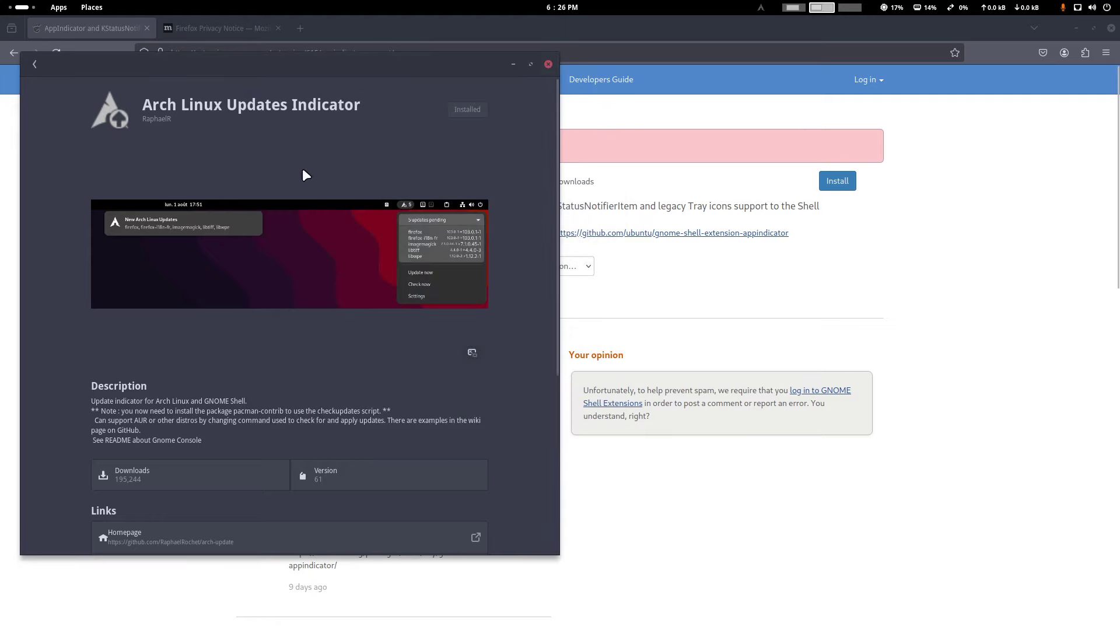
click(36, 66)
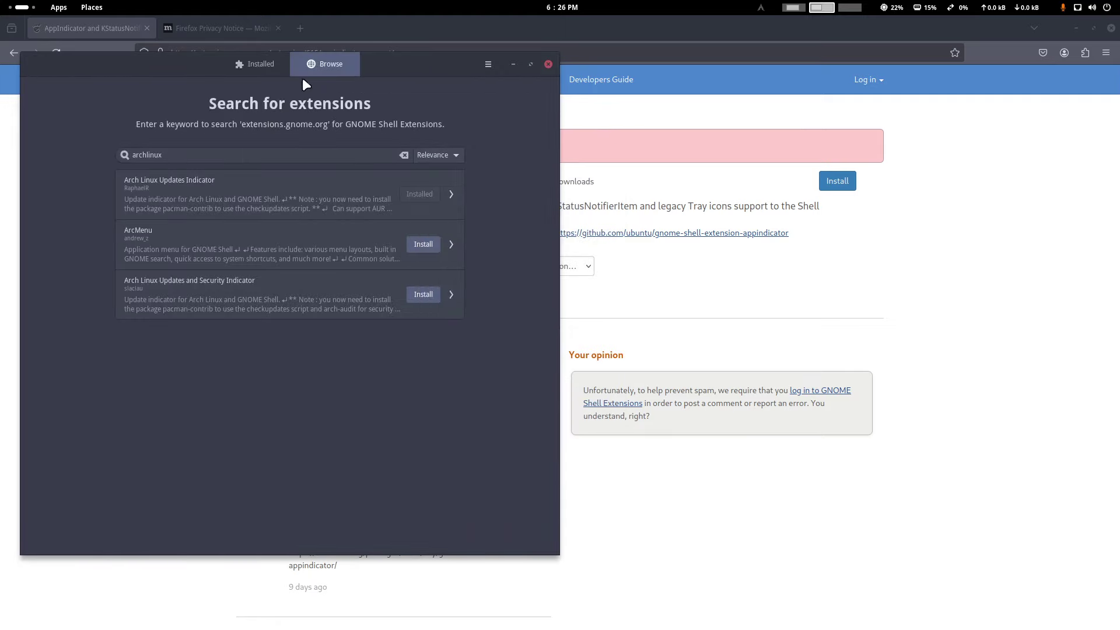
Replace the search with 'blur' and start installing Blur my Shell
drag(264, 154, 124, 143)
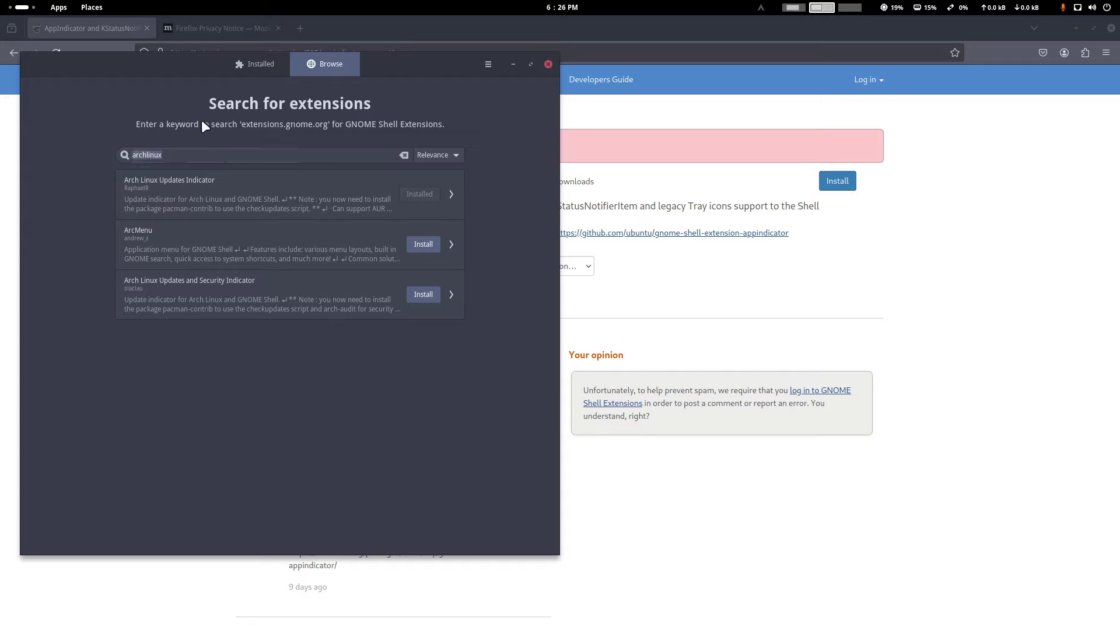
text(blur)
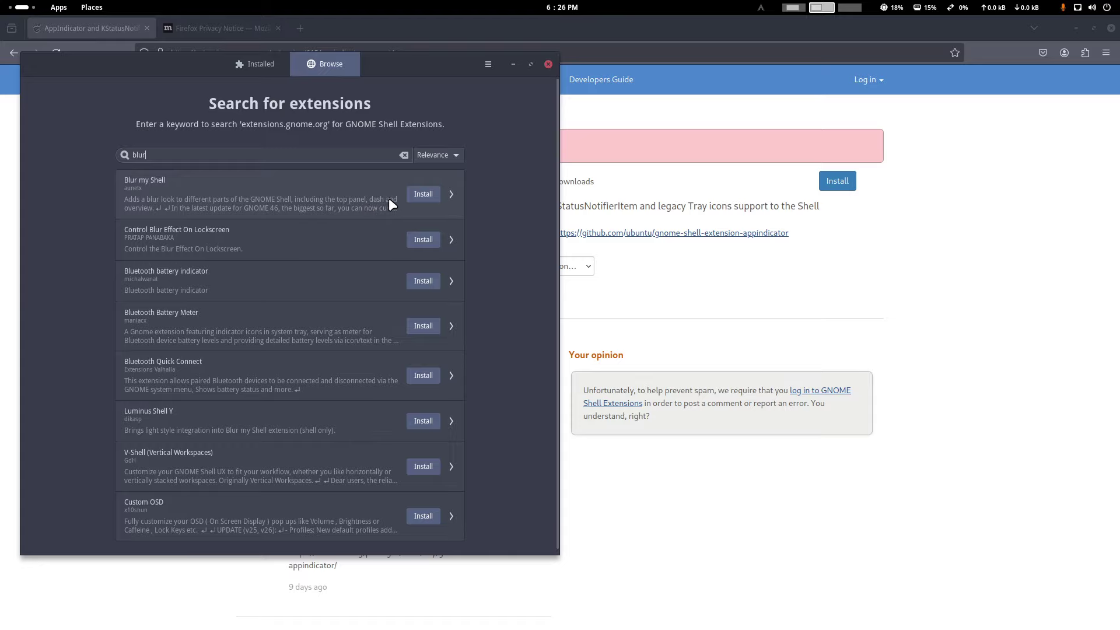
click(423, 198)
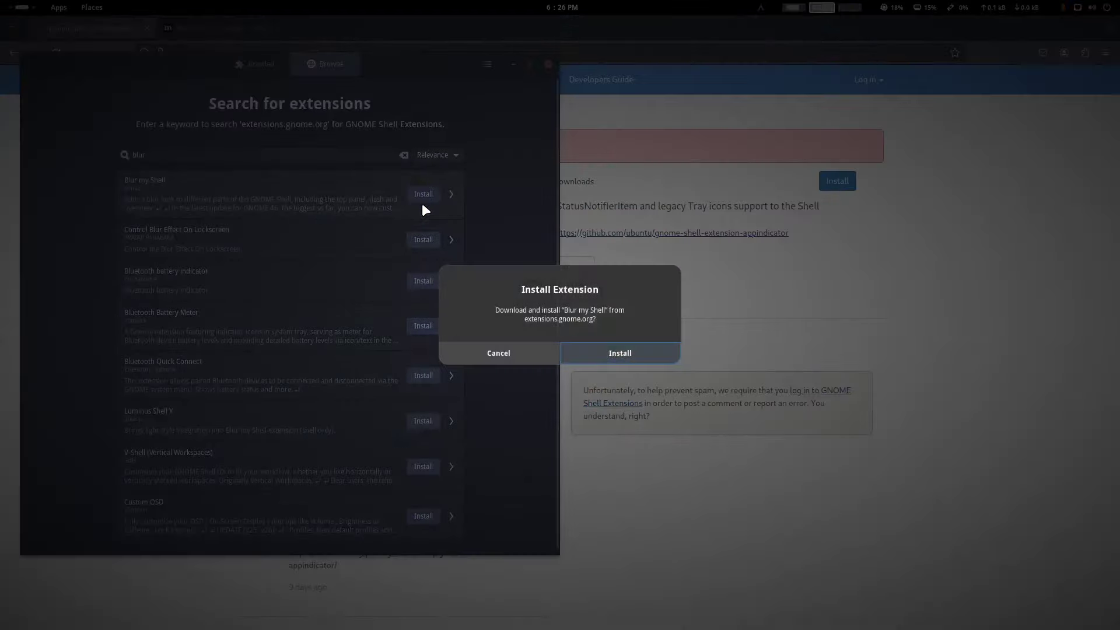
Confirm the Blur my Shell install and open its settings from the Installed list
click(622, 351)
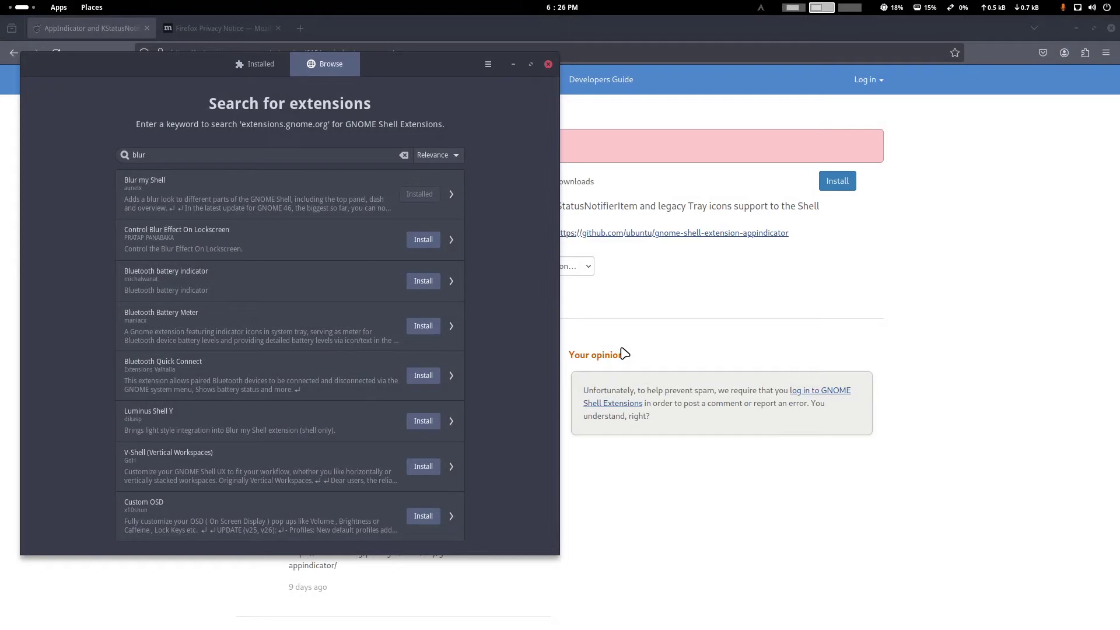
click(246, 65)
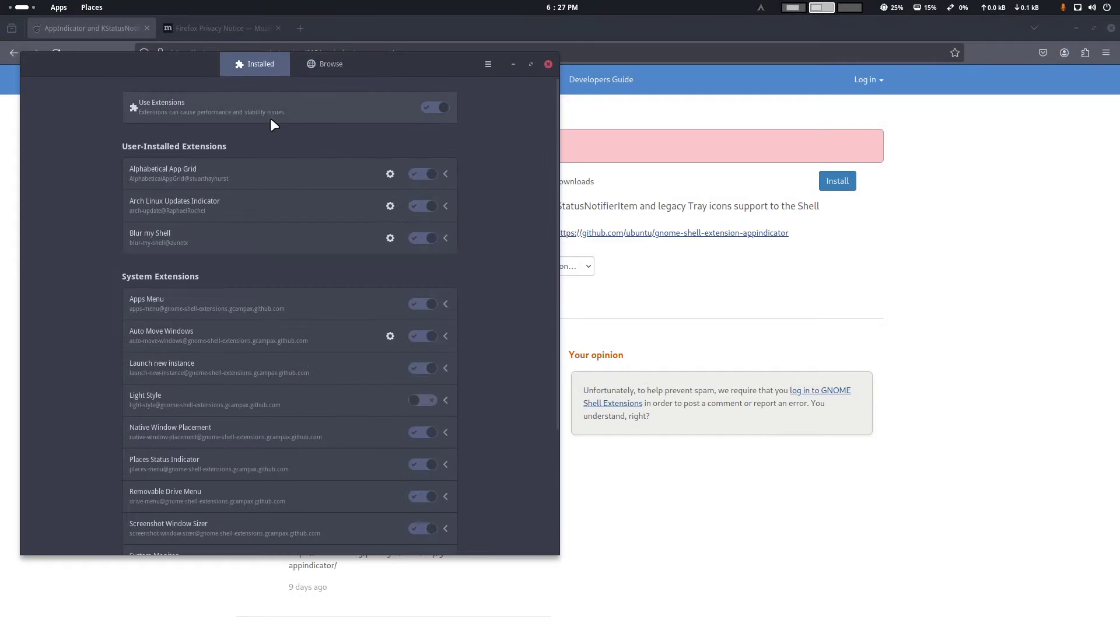
click(390, 239)
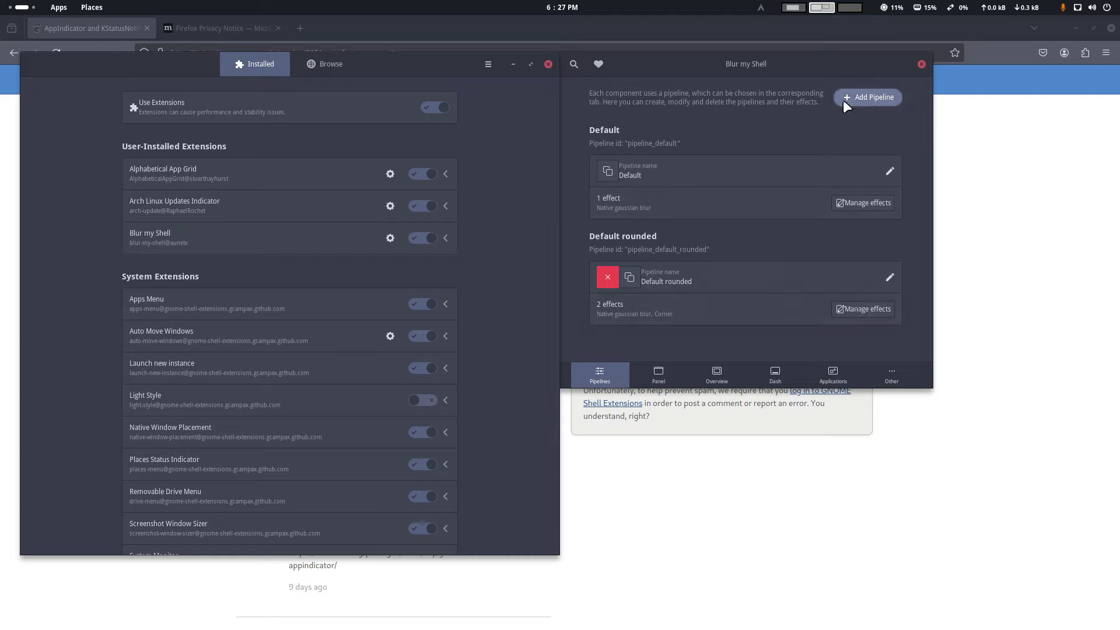
Review Blur my Shell's Panel, Overview, Dash, Applications and Other tabs, then close it
click(658, 379)
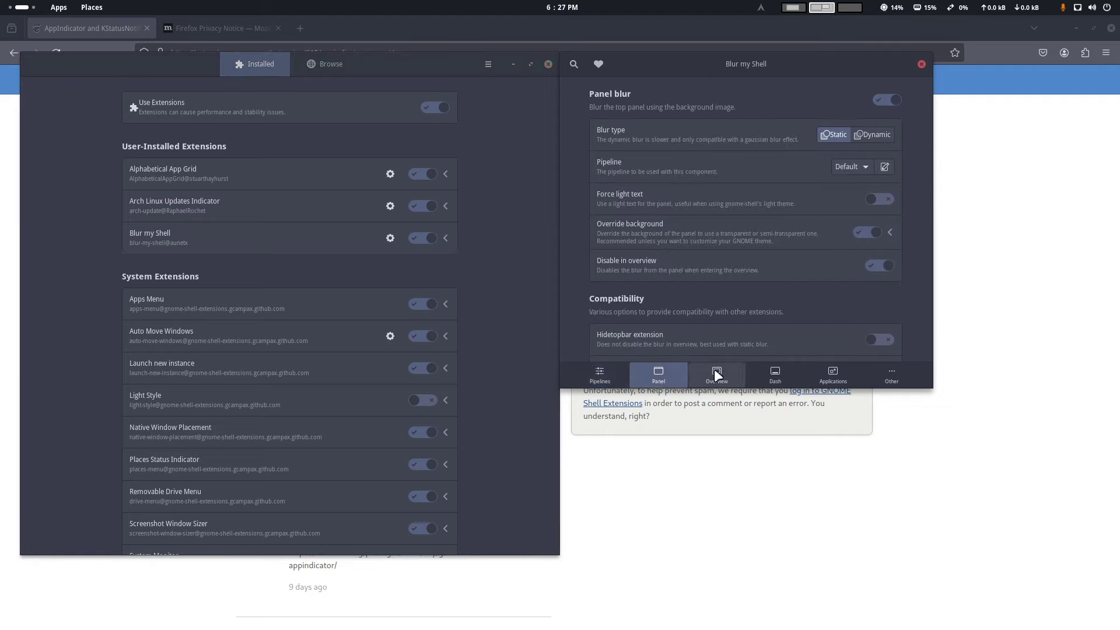
click(730, 373)
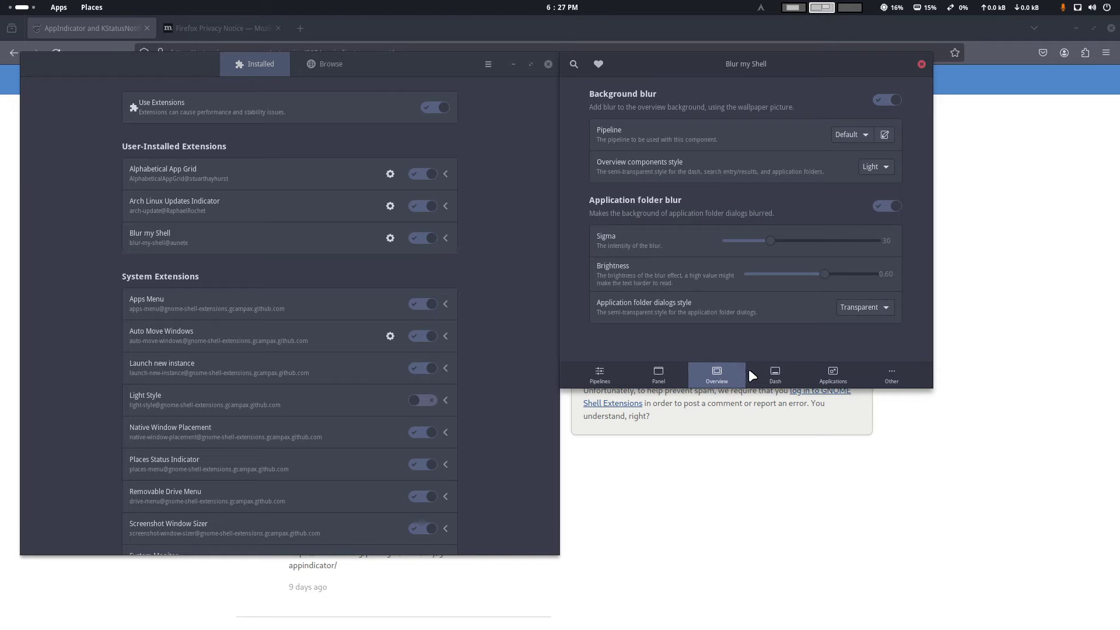
click(775, 376)
click(821, 375)
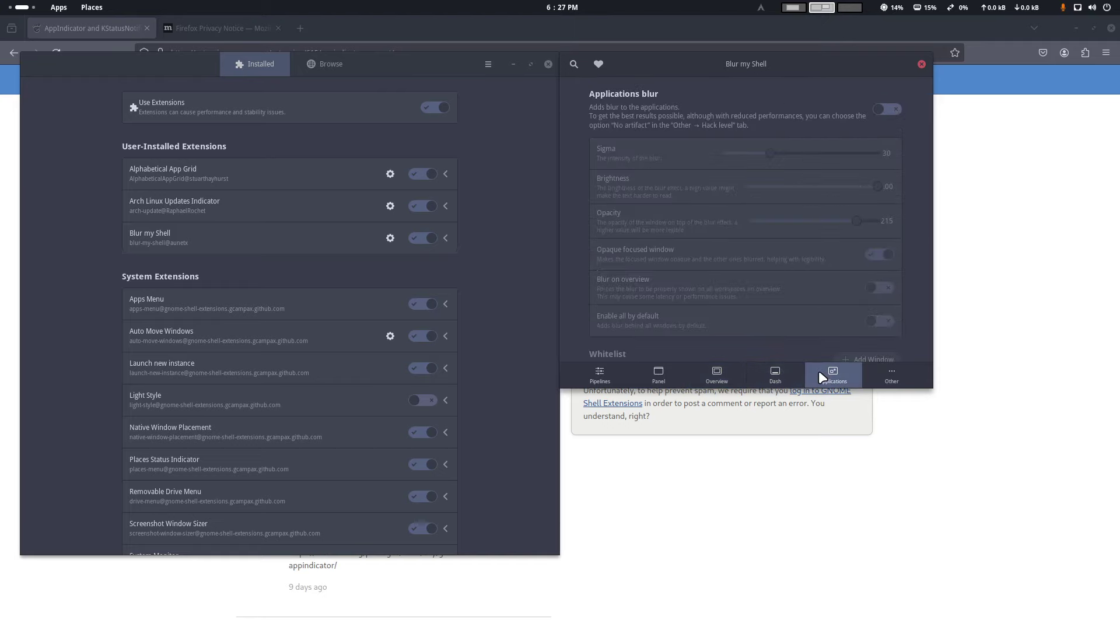
click(890, 376)
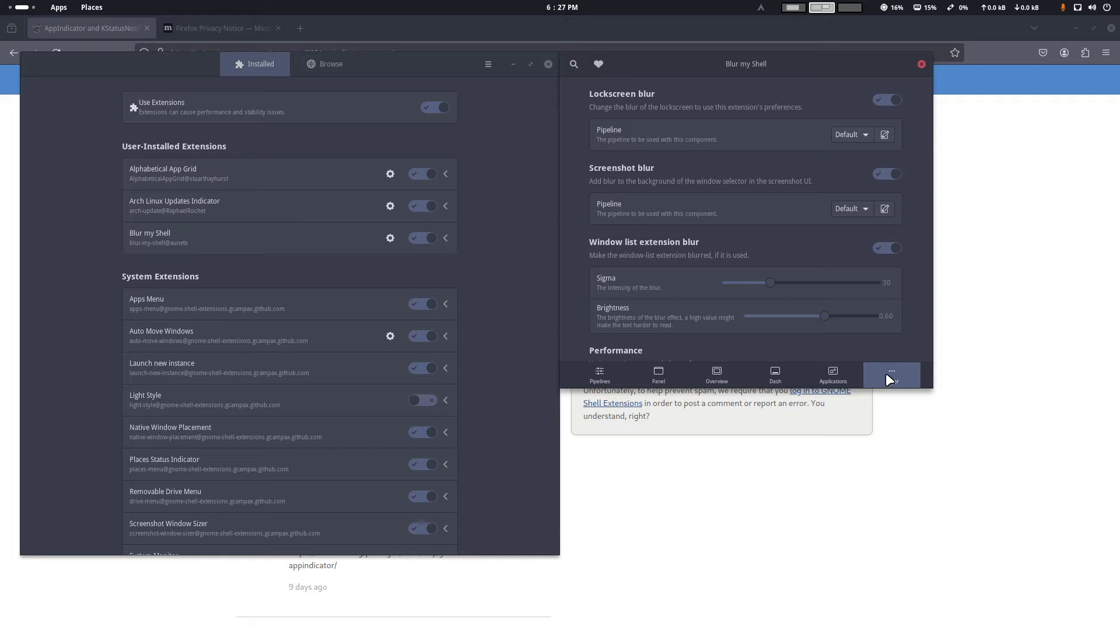
click(922, 63)
Replace the Browse search 'blur' with 'clipbl', fixing a typo along the way
click(312, 65)
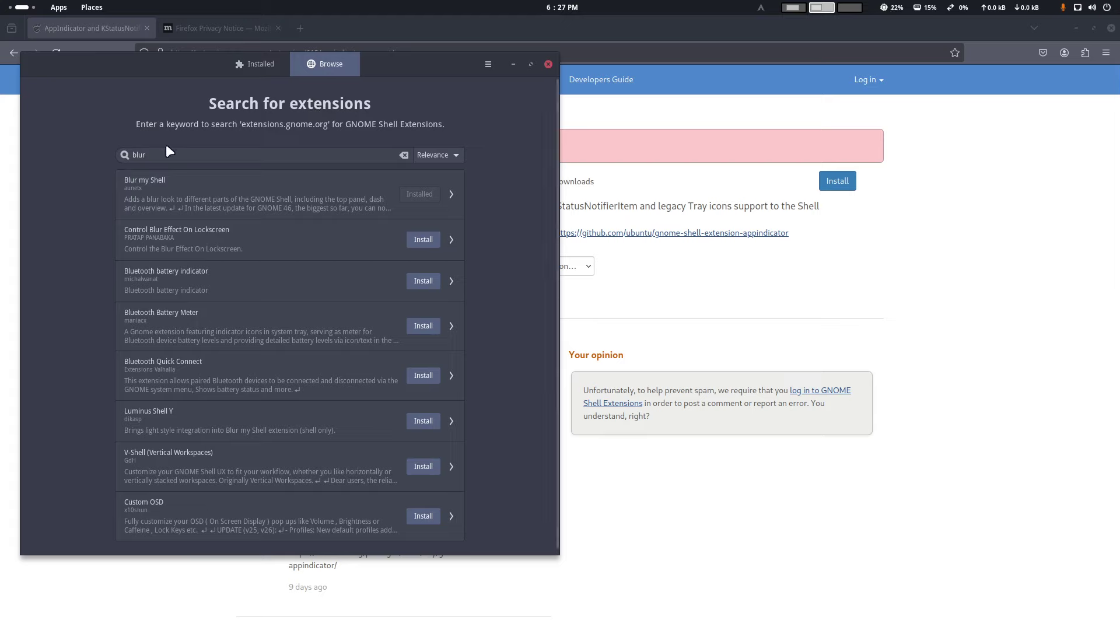
drag(142, 155, 108, 156)
text(cliboar)
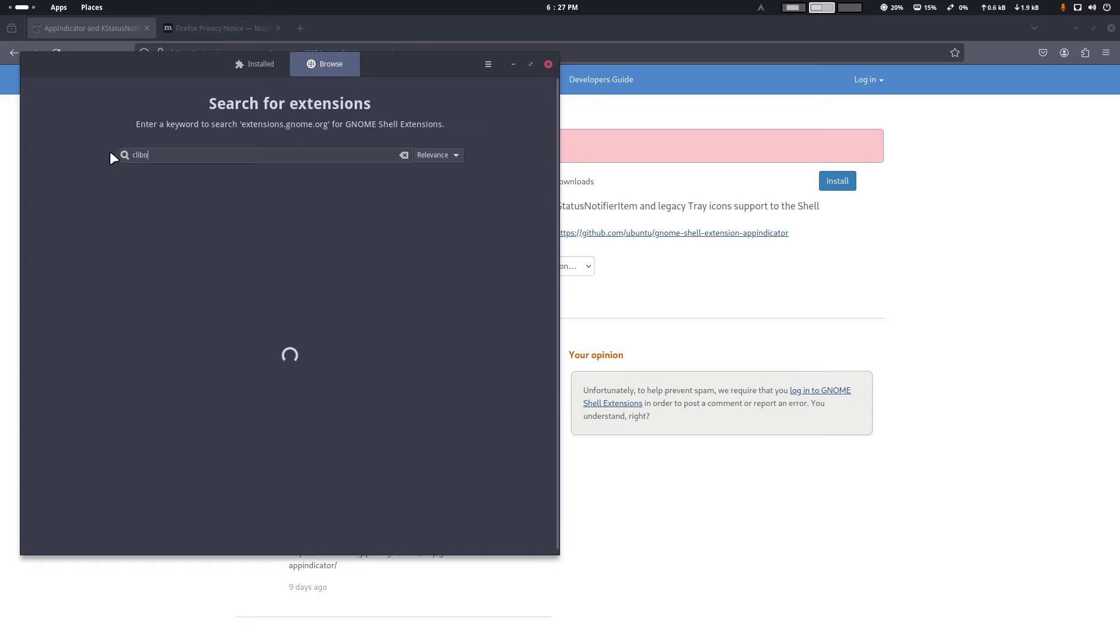
key(BackSpace)
key(BackSpace)
key(BackSpace)
key(BackSpace)
text(pbl)
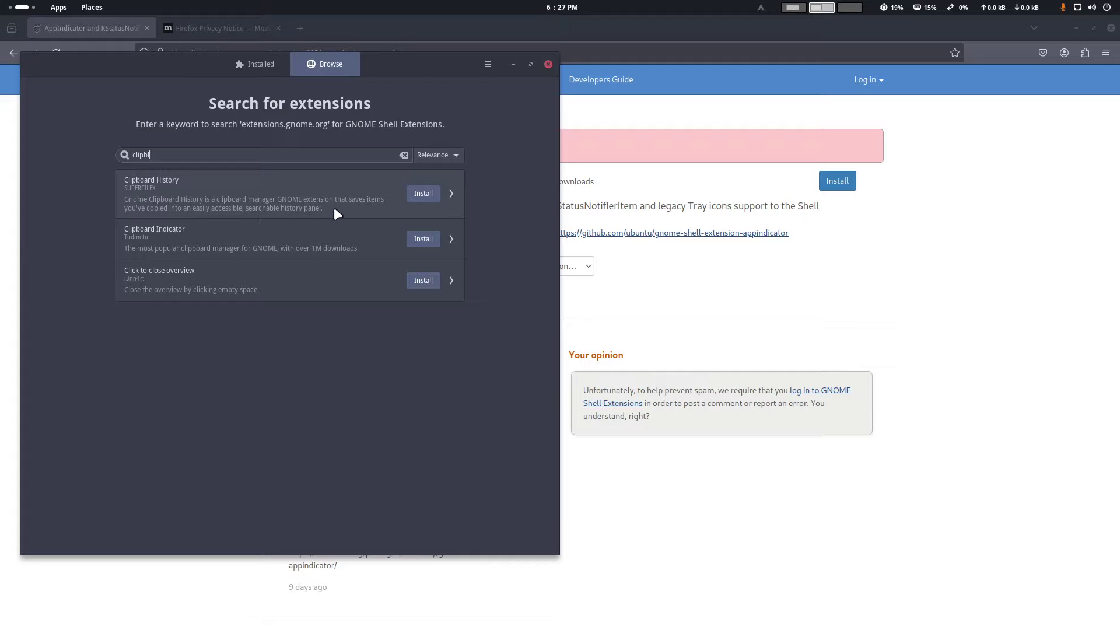
Install Clipboard History, confirm, and test its top-bar clipboard popup
click(415, 193)
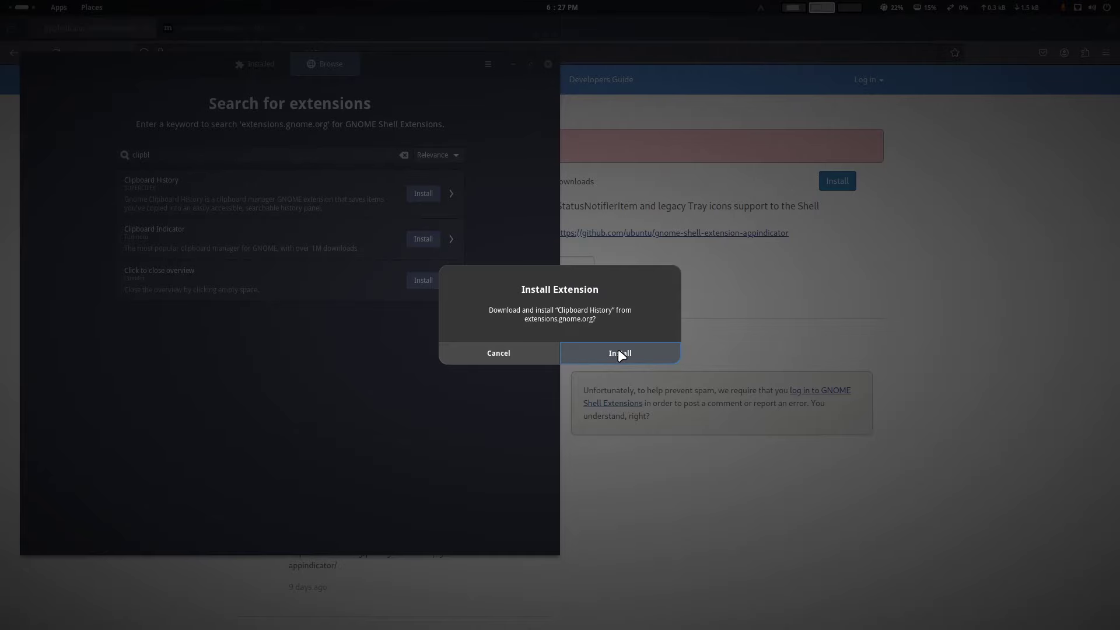
click(619, 352)
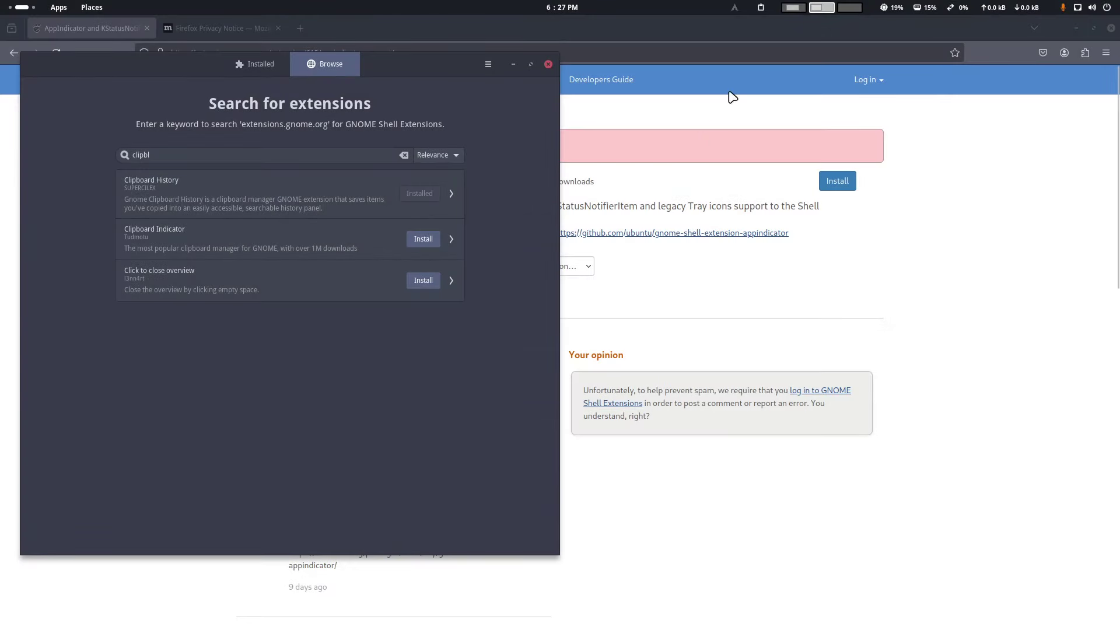
click(761, 6)
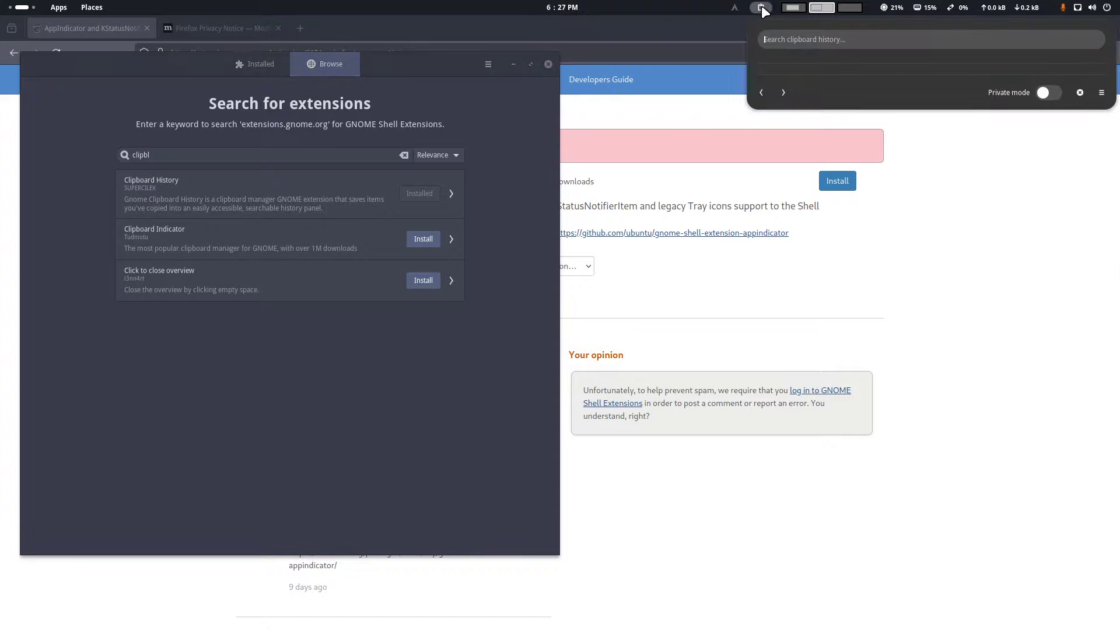
click(761, 7)
drag(158, 158, 124, 154)
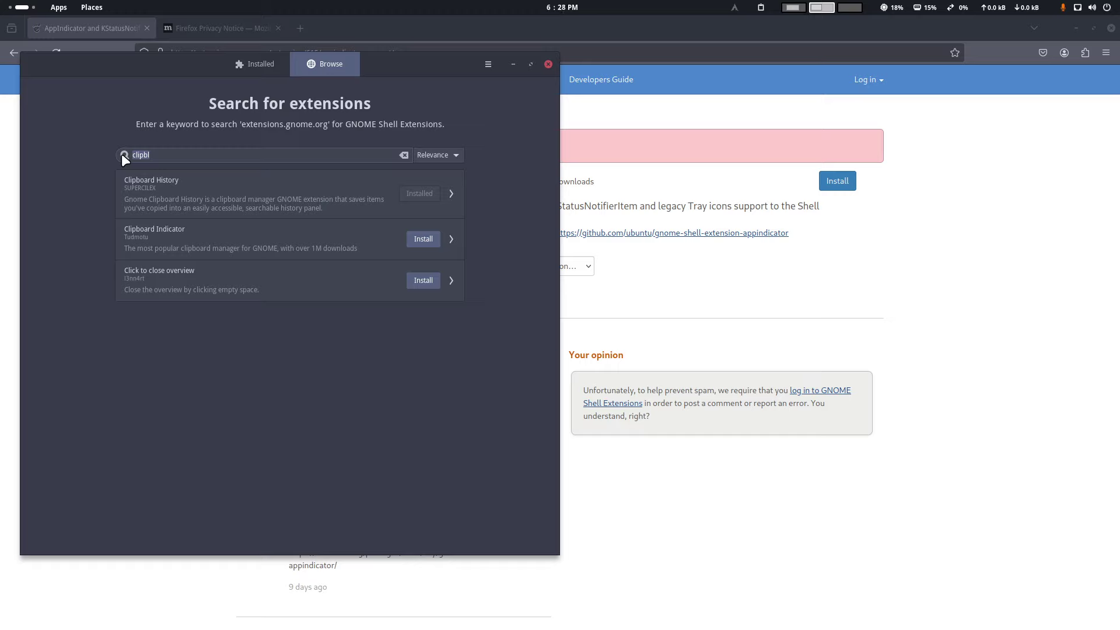
Search 'coverflo' and cycle through open windows with Alt+Tab
text(c)
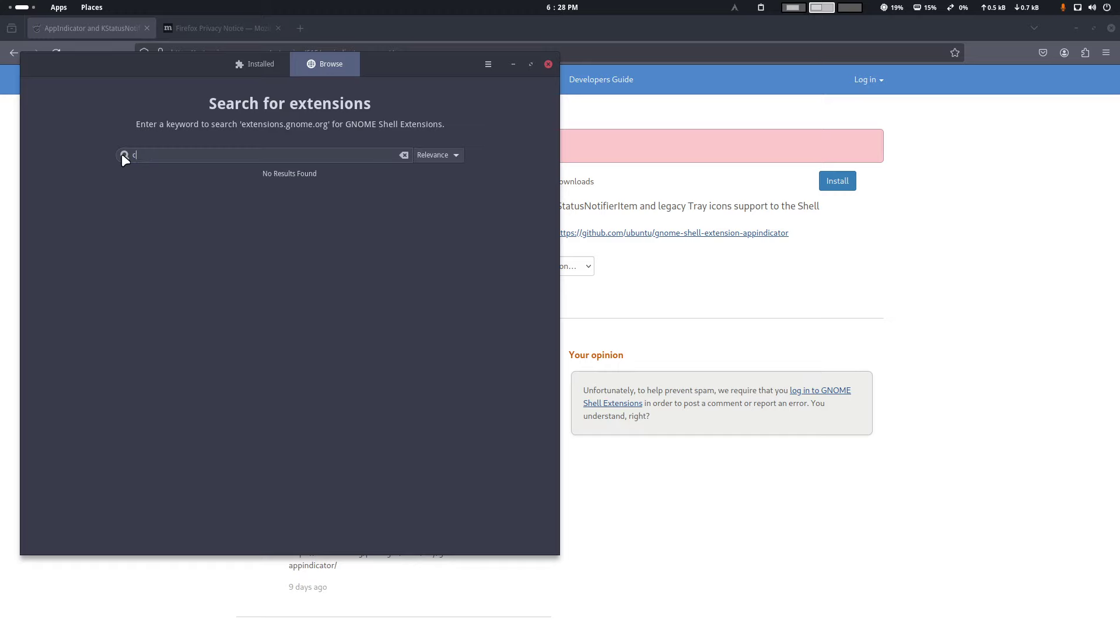
text(overflo)
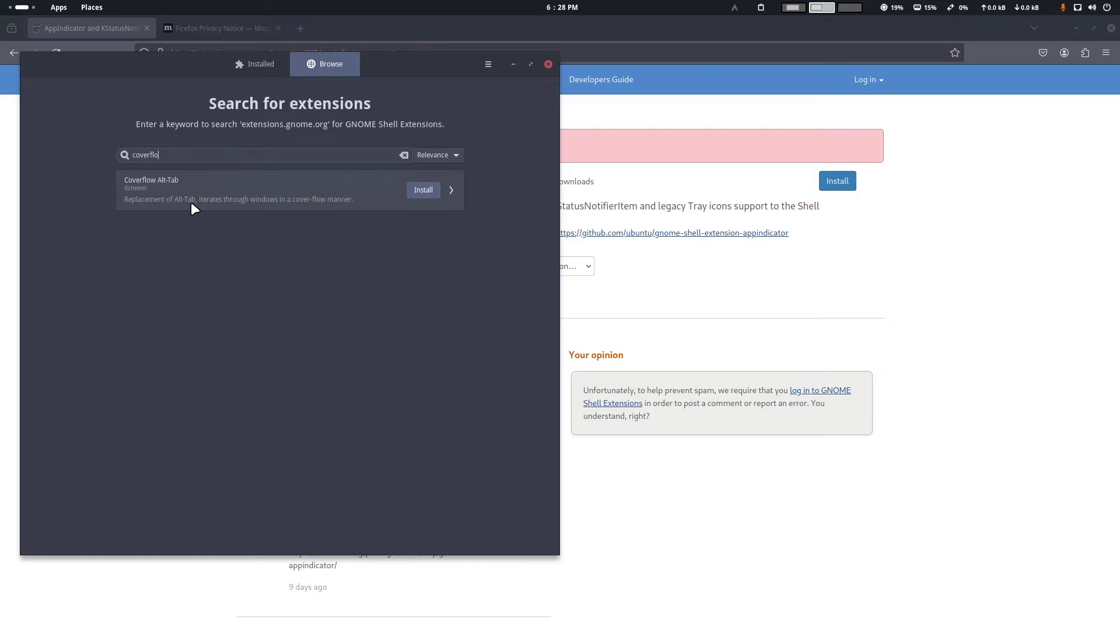
key(alt+Tab)
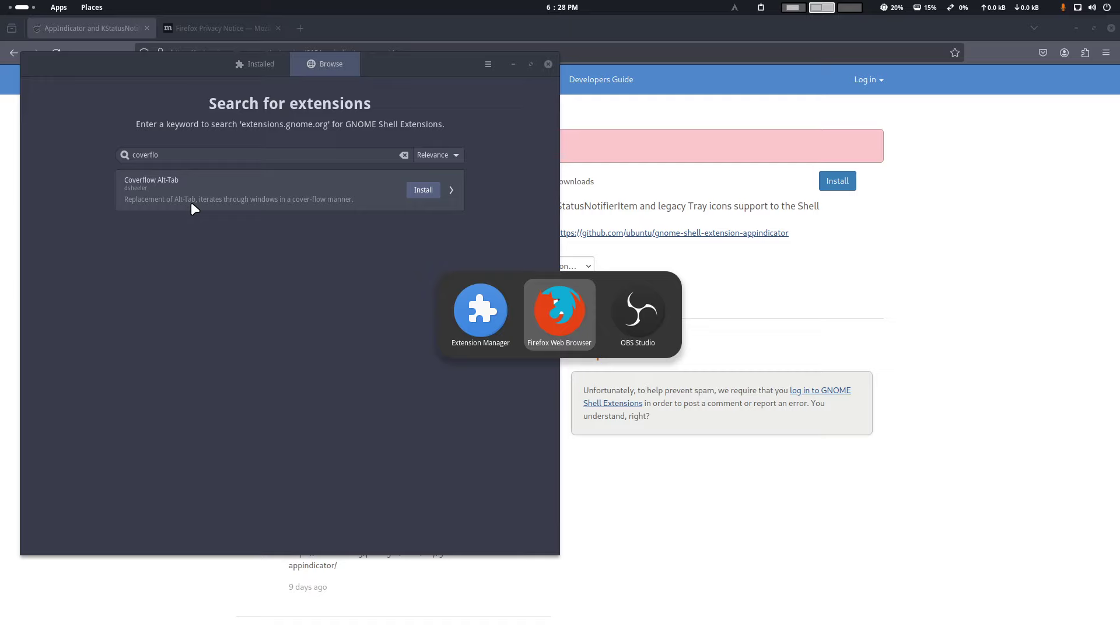
key(alt+Tab)
key(alt+Tab)
key(alt+Tab)
key(alt+Tab)
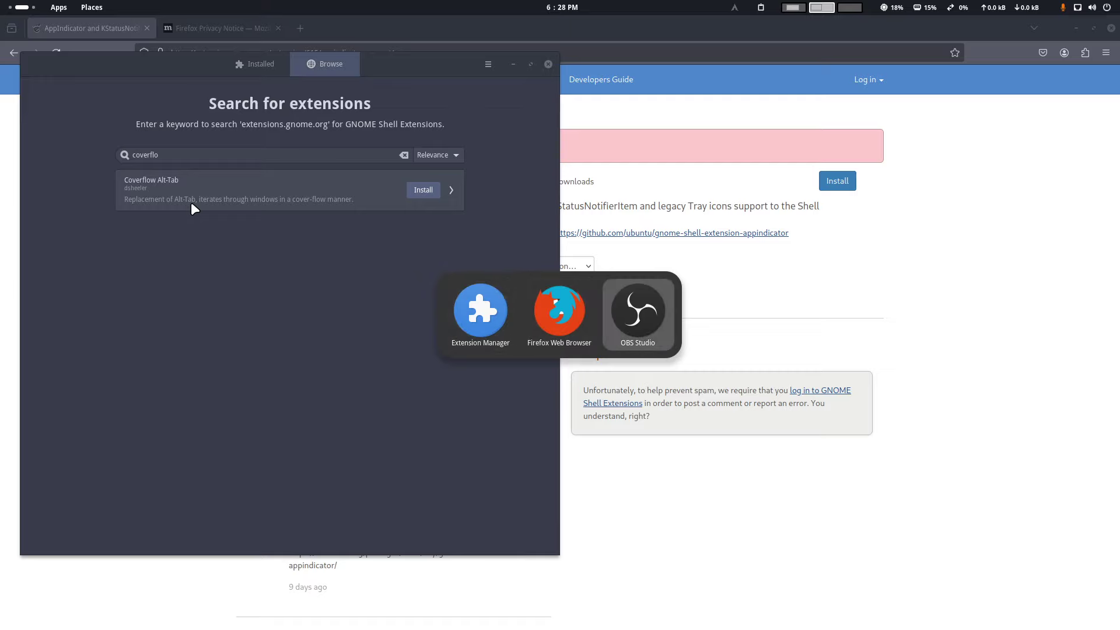
key(alt+Tab)
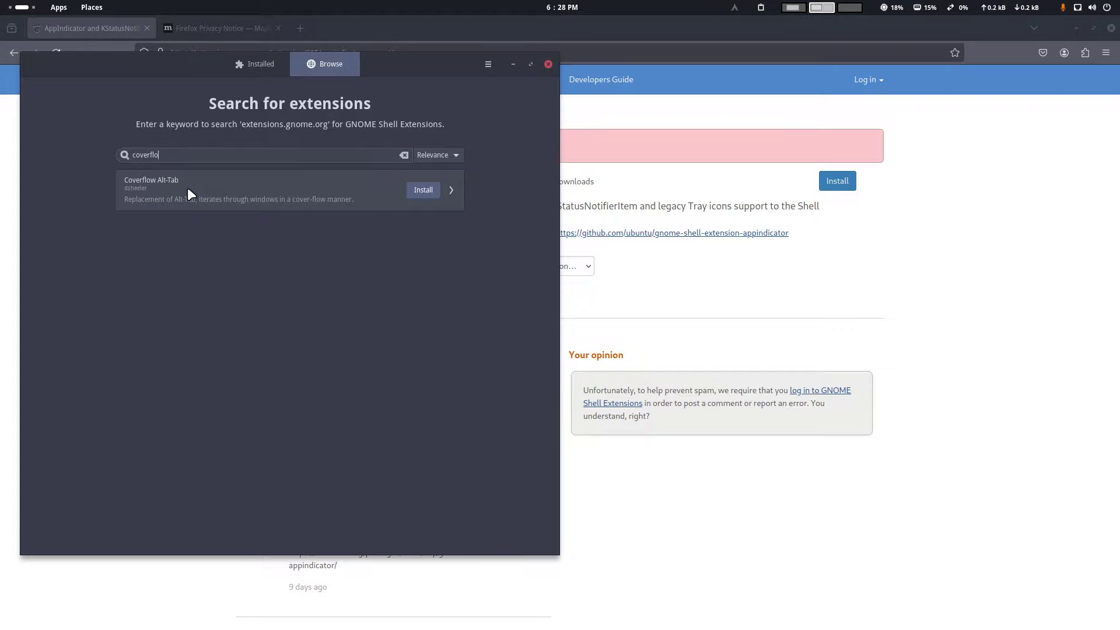
Install Coverflow Alt-Tab from its details page and return to the search results
click(188, 191)
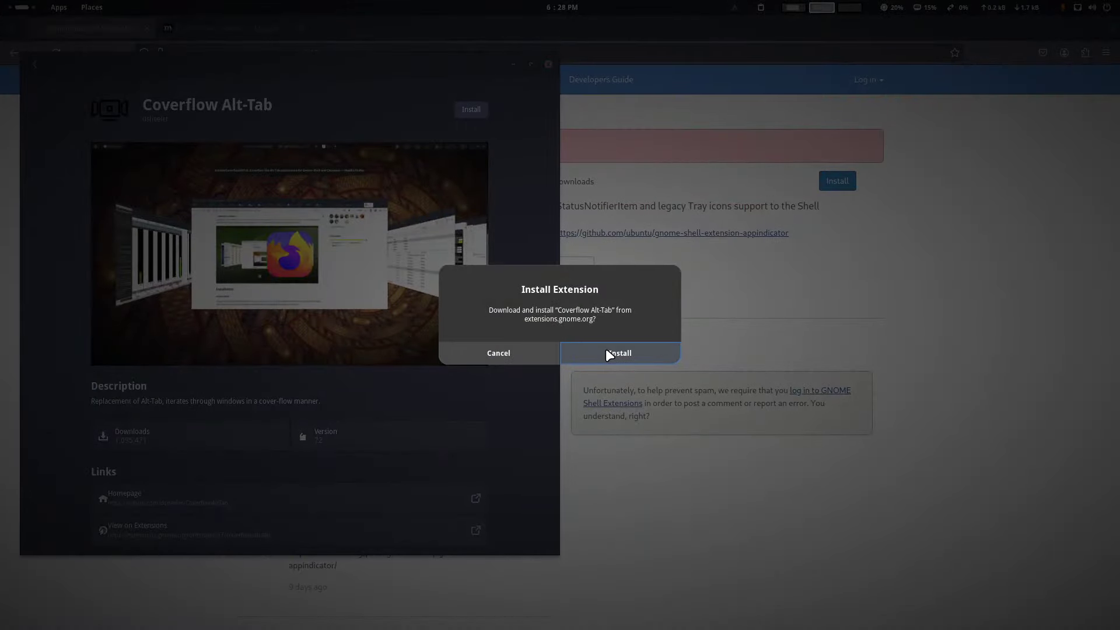
click(607, 350)
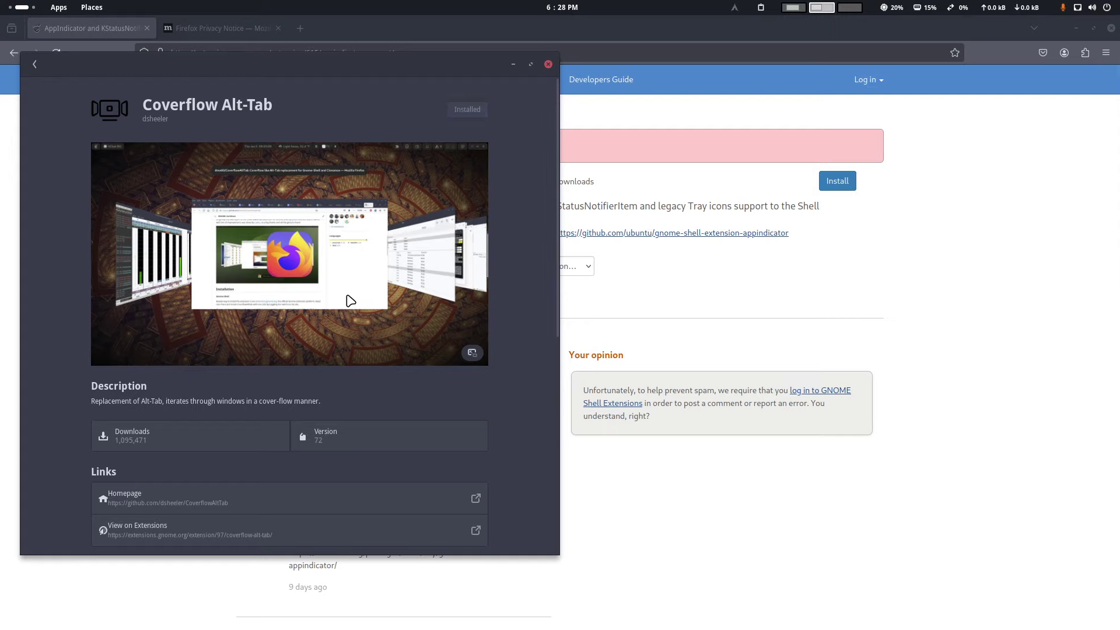
click(35, 64)
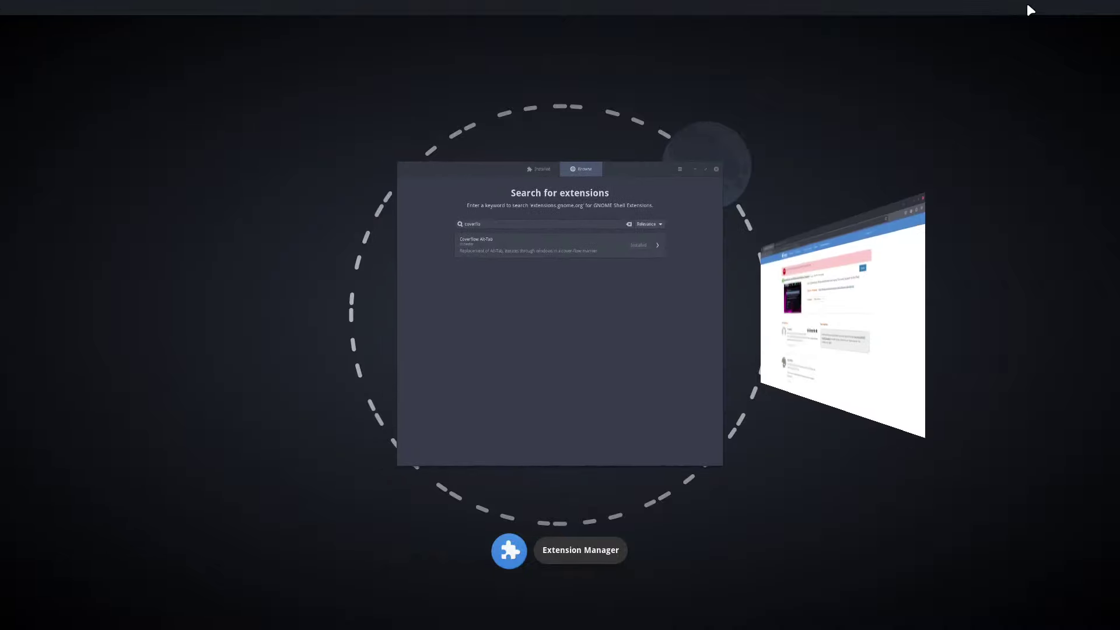
click(597, 403)
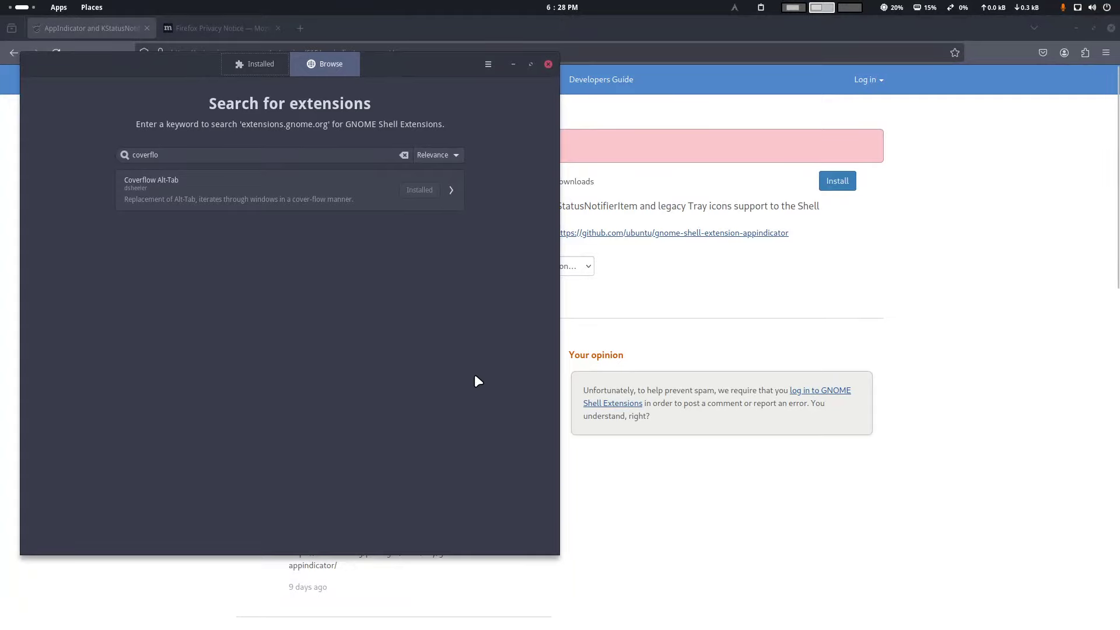
key(alt+Tab)
key(alt+Tab)
key(alt+Tab)
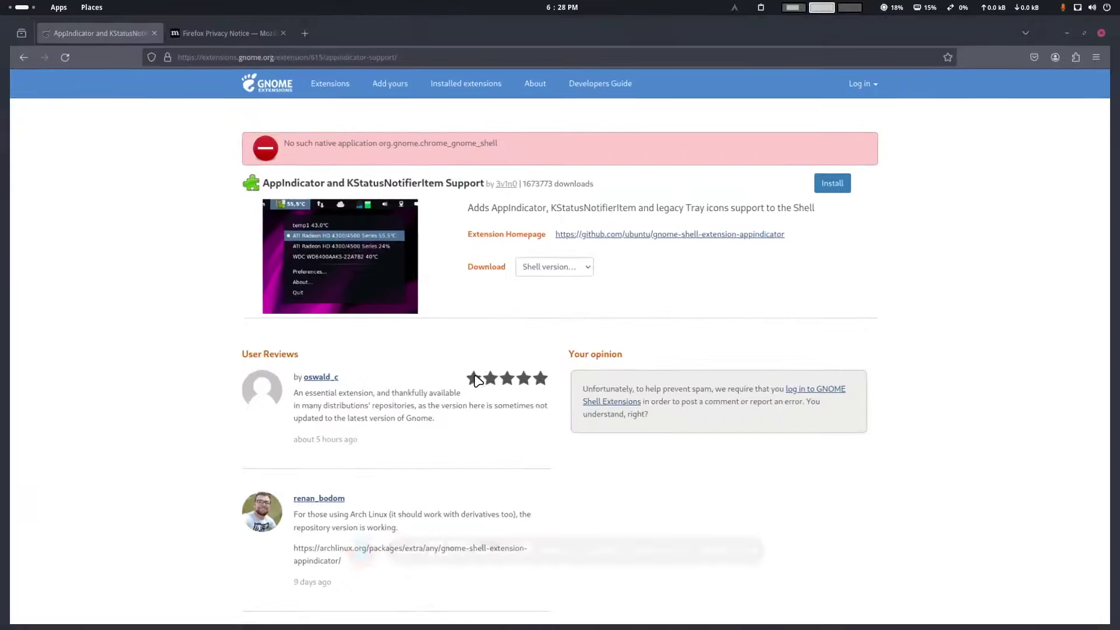
key(alt+Tab)
key(alt+Tab)
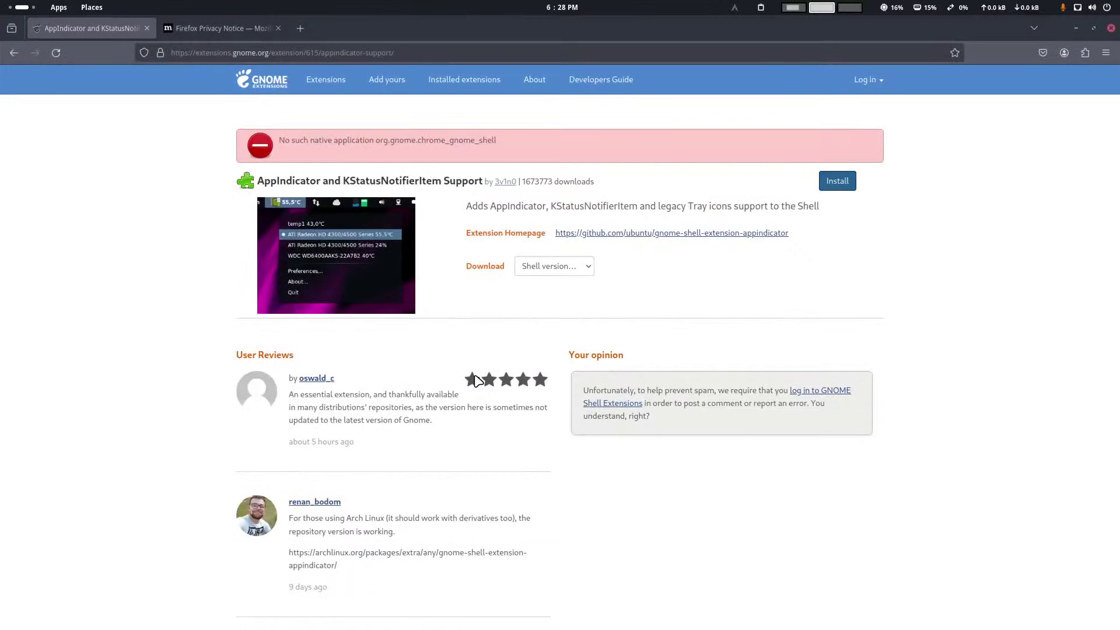
key(alt+Tab)
key(alt+Tab)
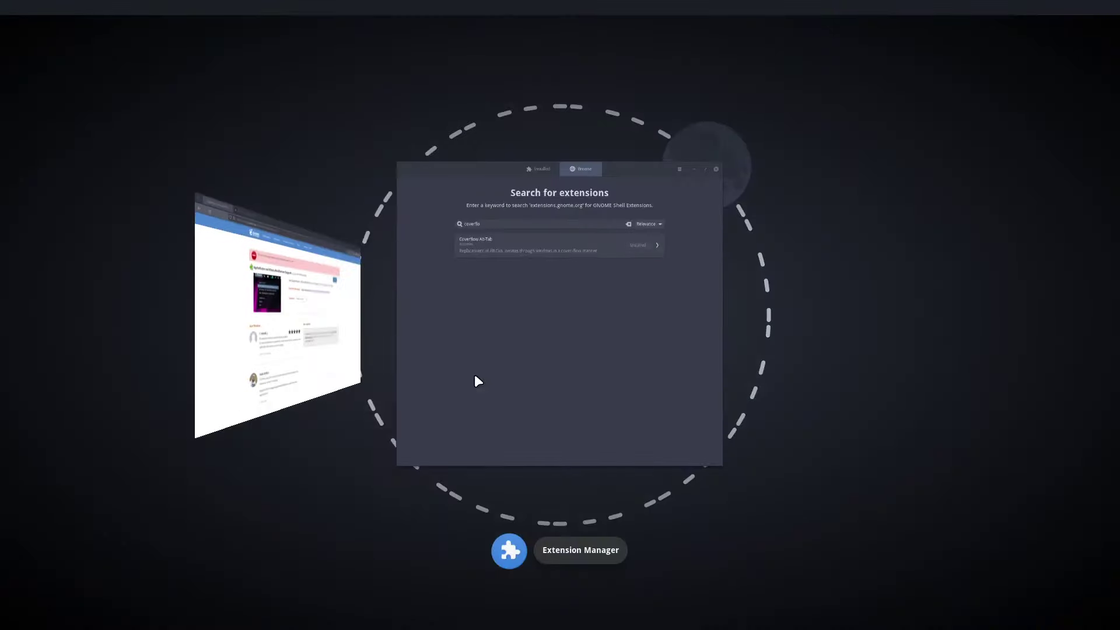
key(alt+Tab)
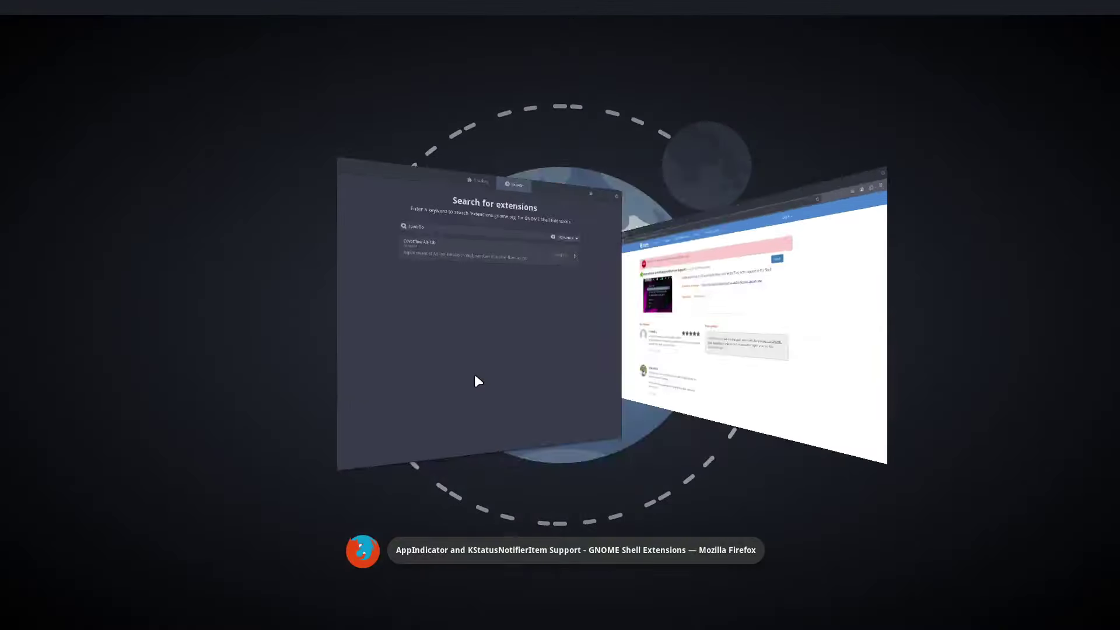
key(alt+Tab)
key(alt+Tab)
key(alt+Tab)
drag(189, 161, 89, 151)
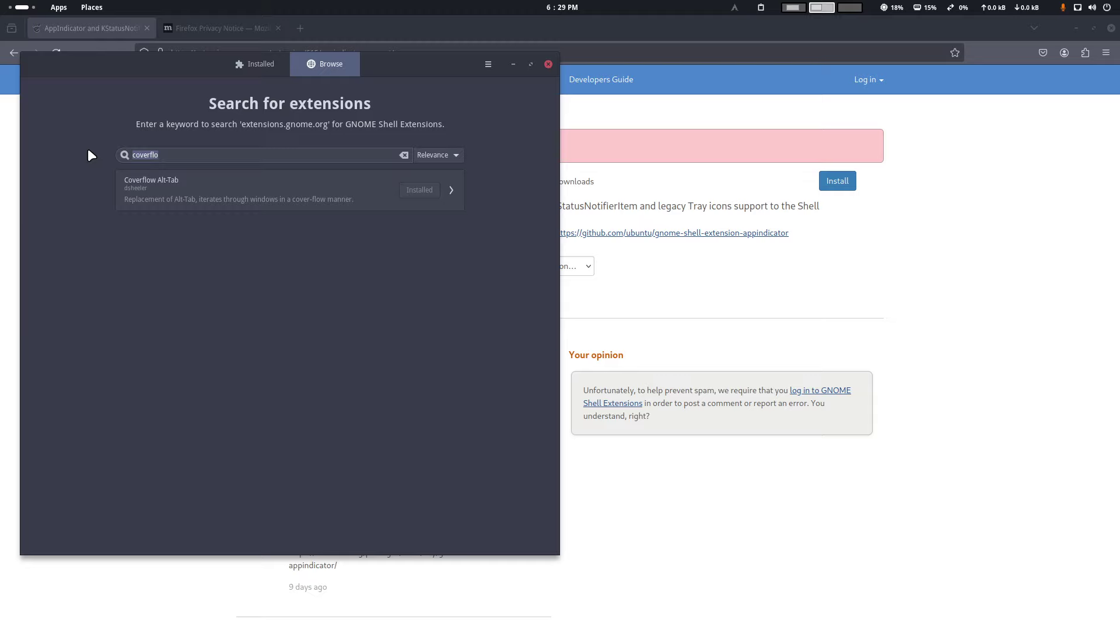
Search the extension catalogue for 'dash to dock' and scan the results
key(BackSpace)
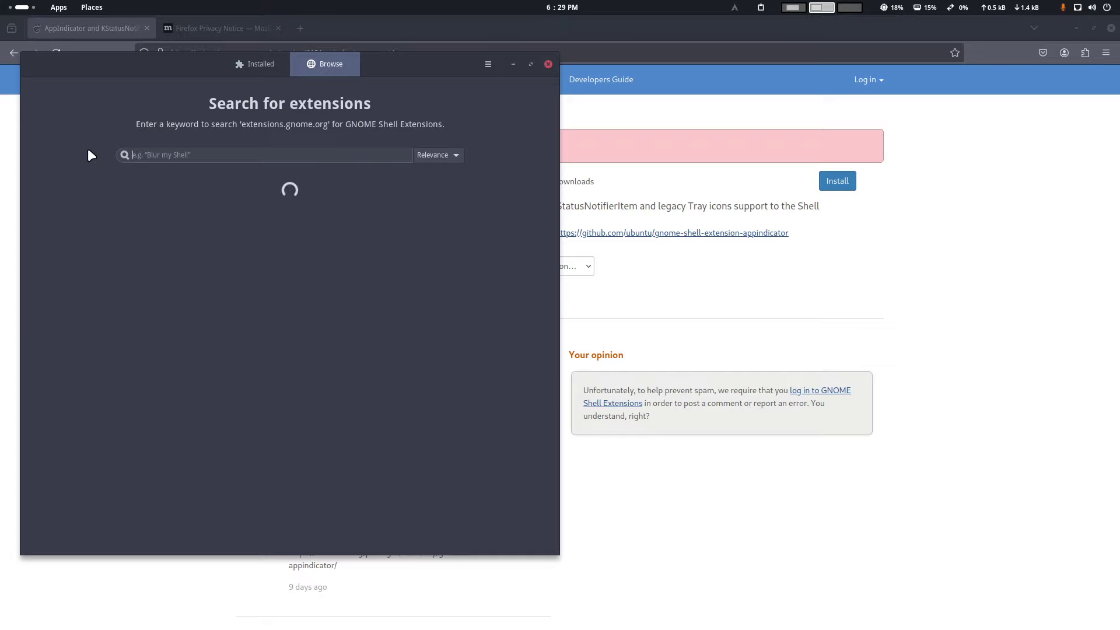
text(dash)
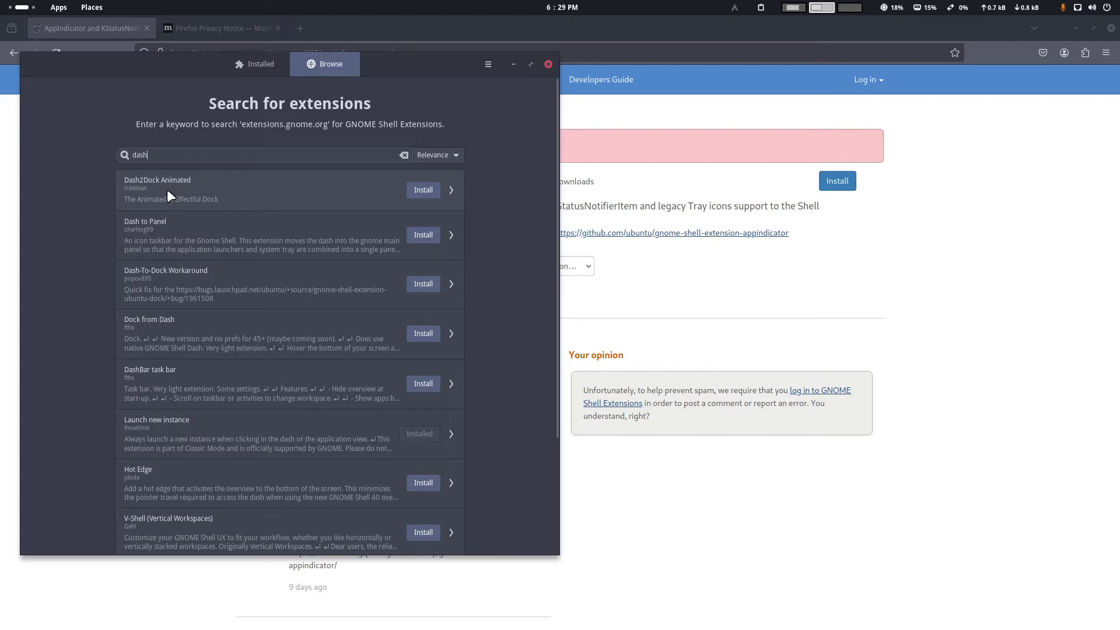
text(to)
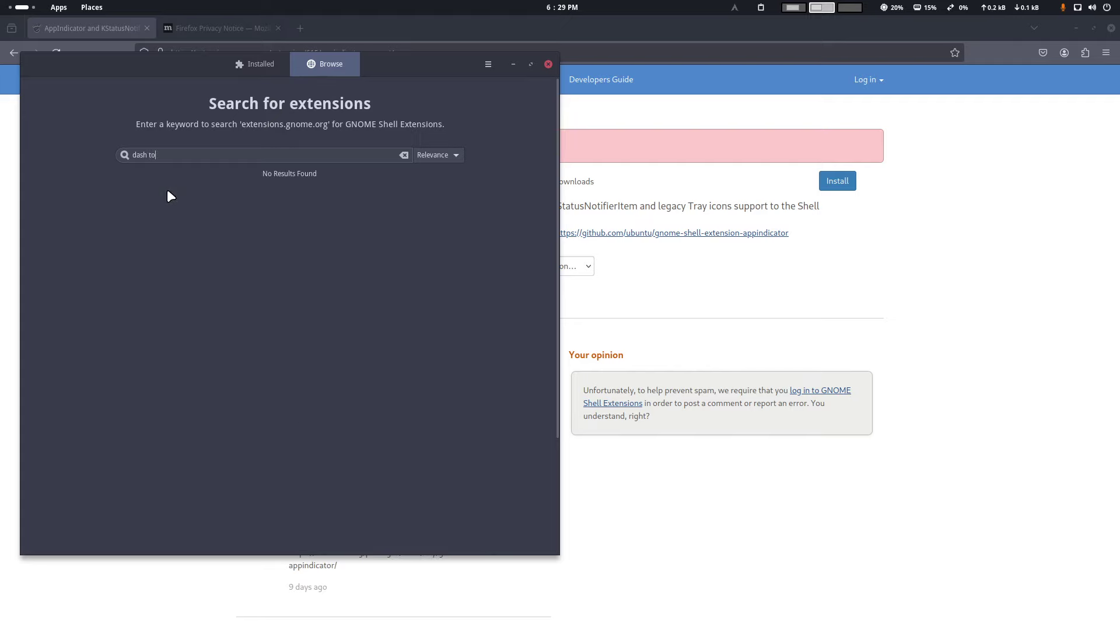
text( dock)
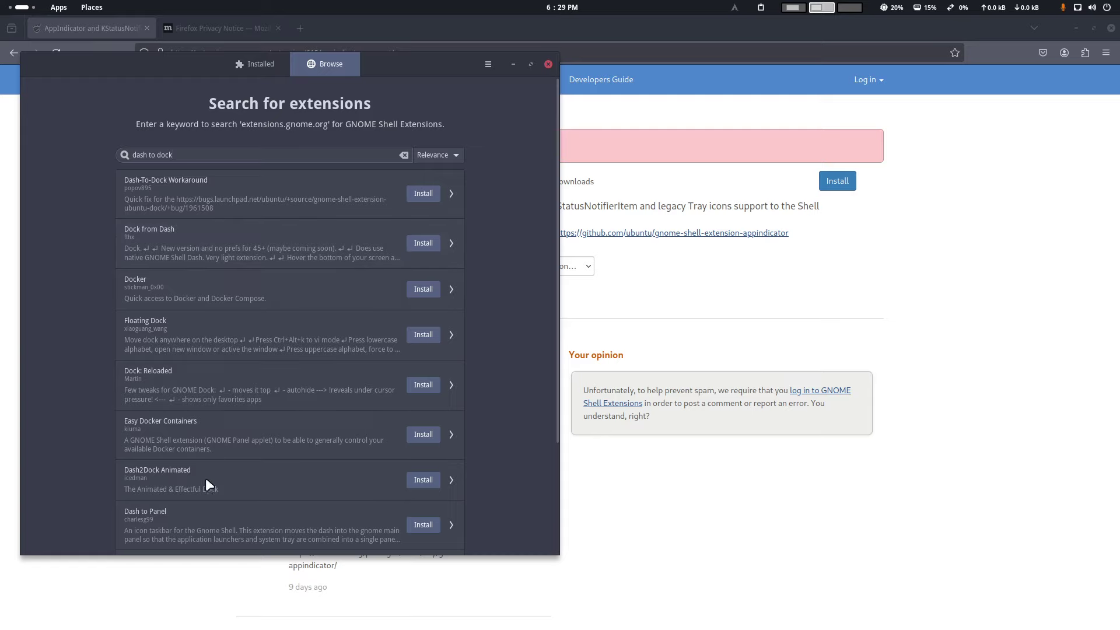
scroll(197, 476, down, 5)
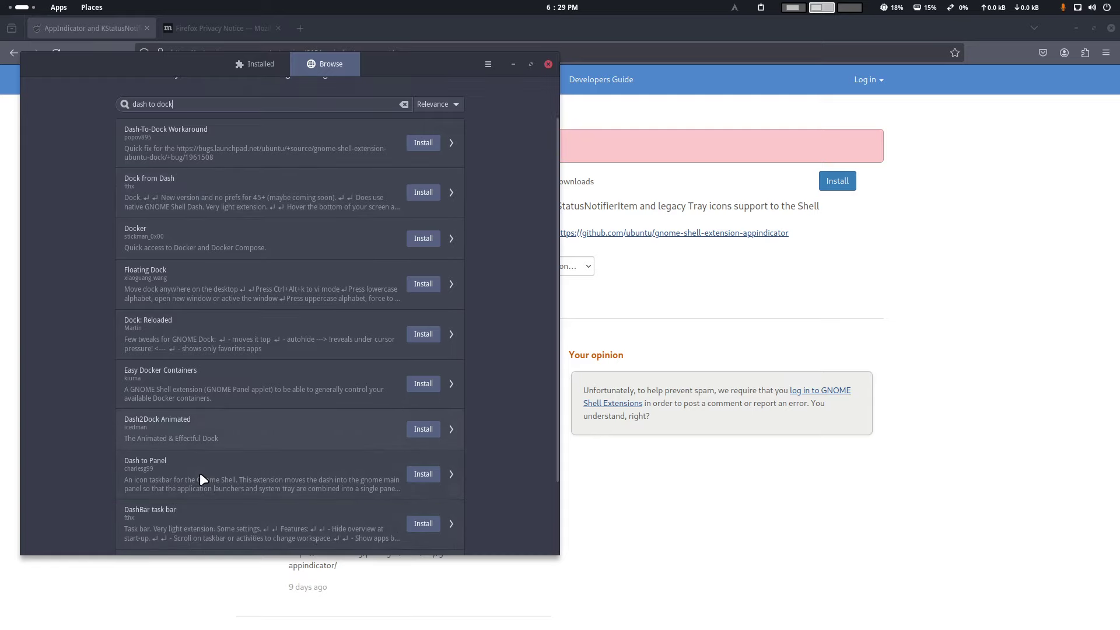
scroll(199, 479, up, 5)
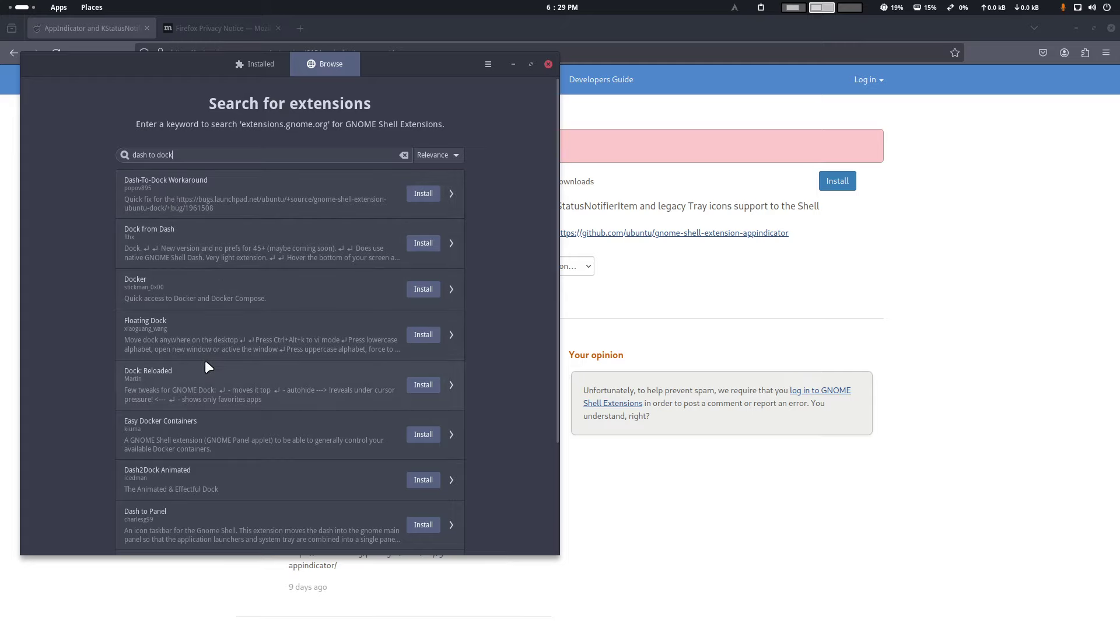
Install Dash2Dock Animated from its details page and confirm the installation
click(227, 479)
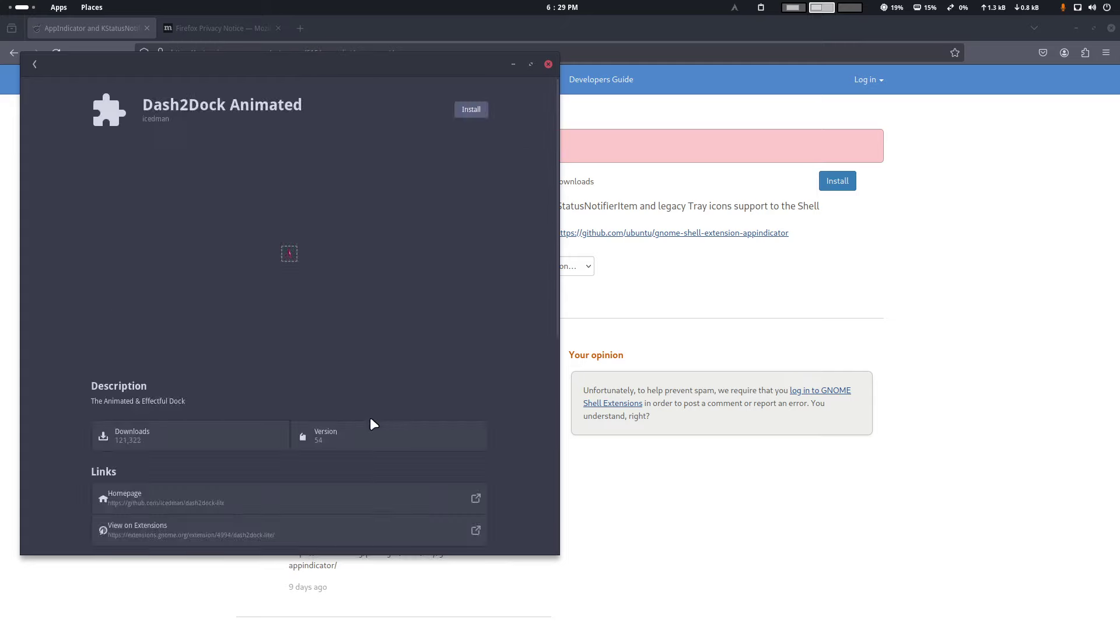
click(474, 108)
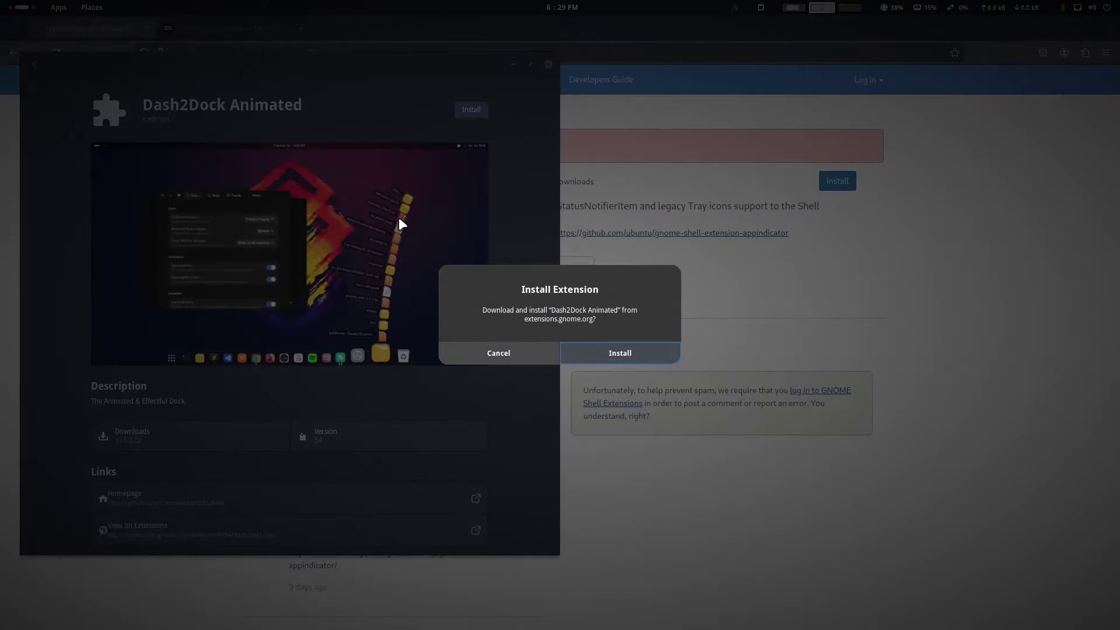
click(618, 353)
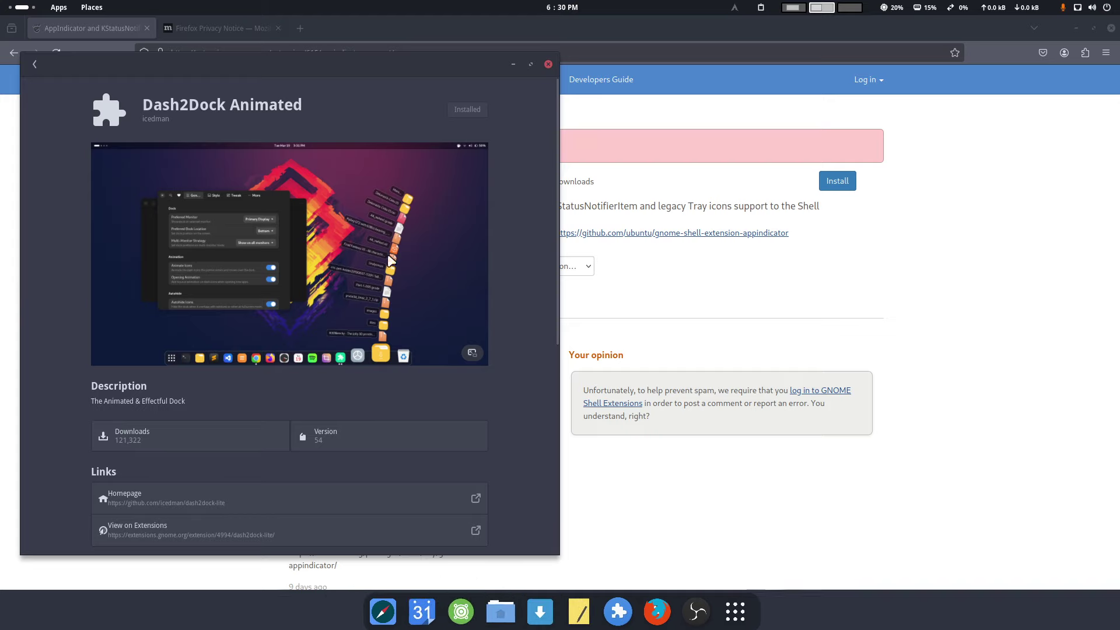
Review Dash2Dock Animated's General and Icons settings from the Installed list, then close them
click(35, 65)
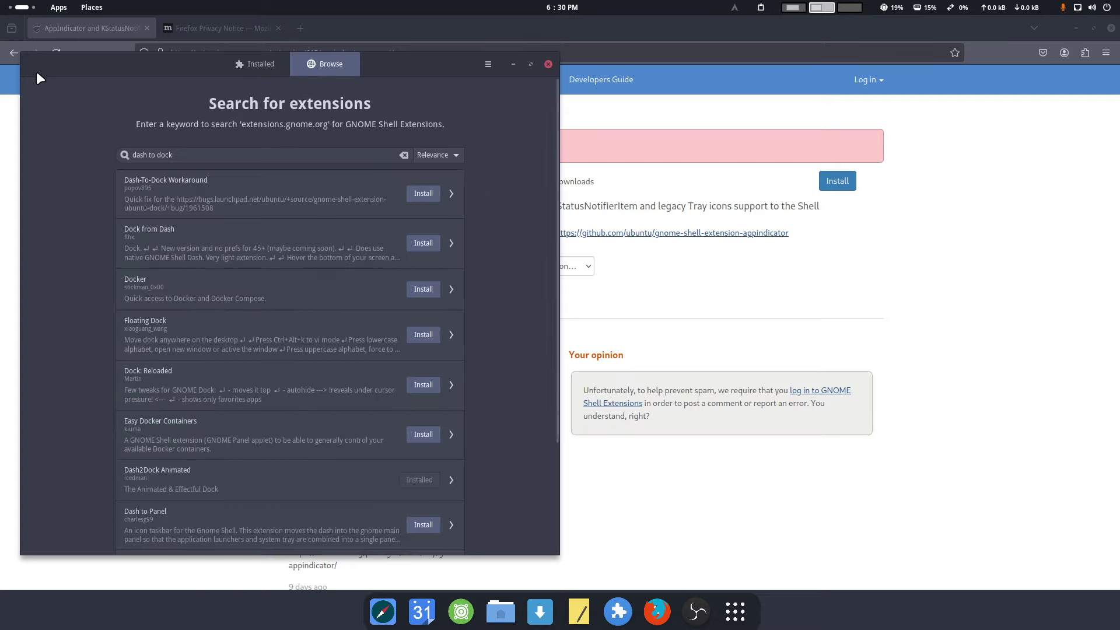
click(255, 64)
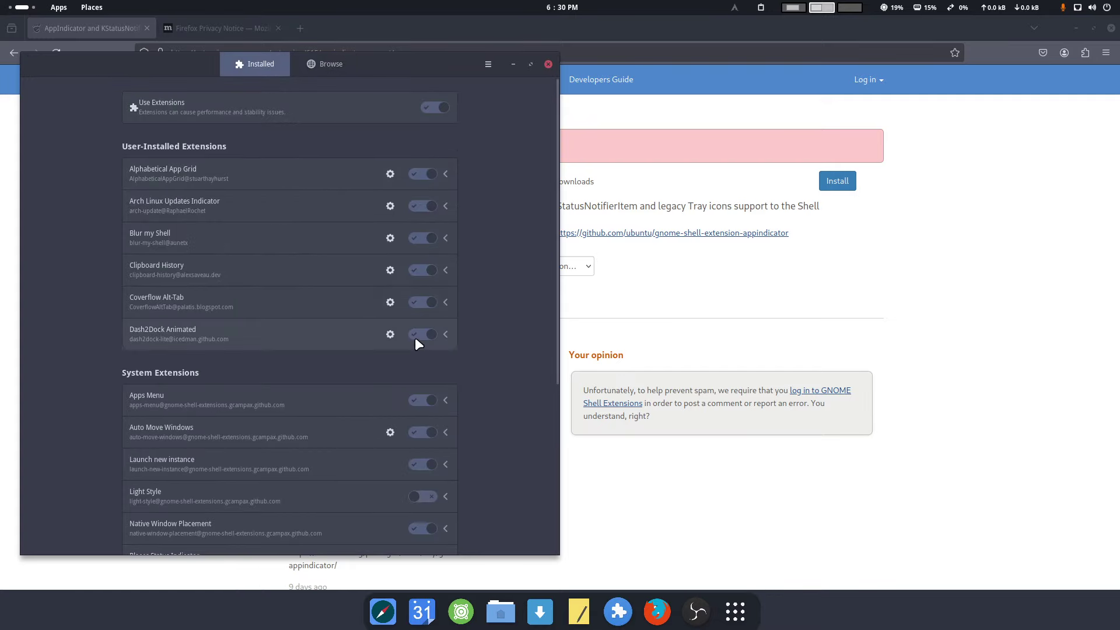
click(390, 335)
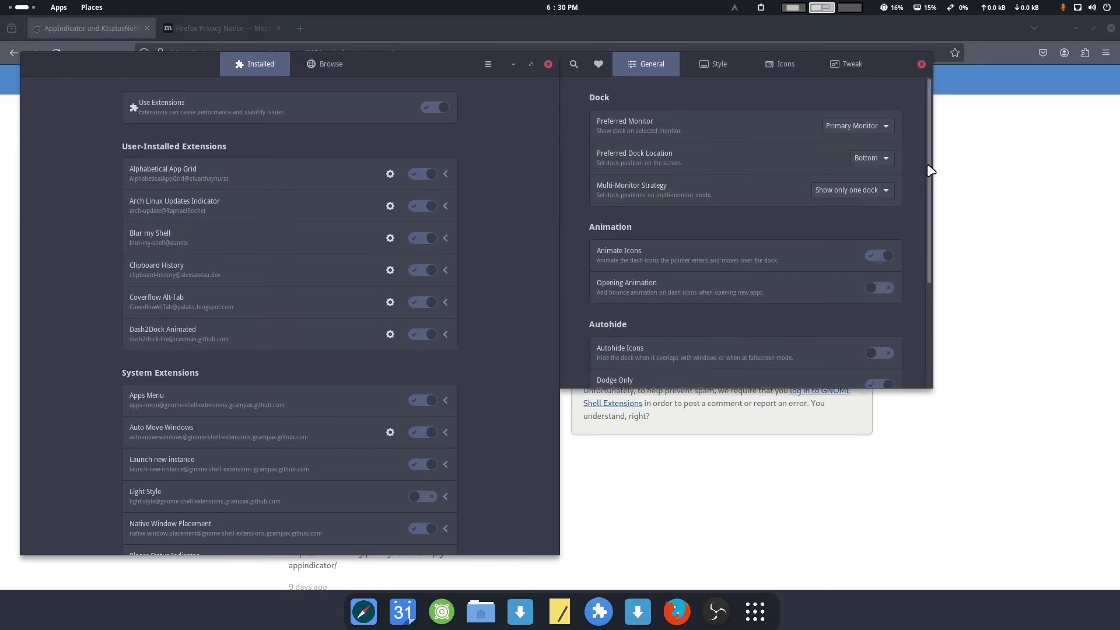
click(782, 65)
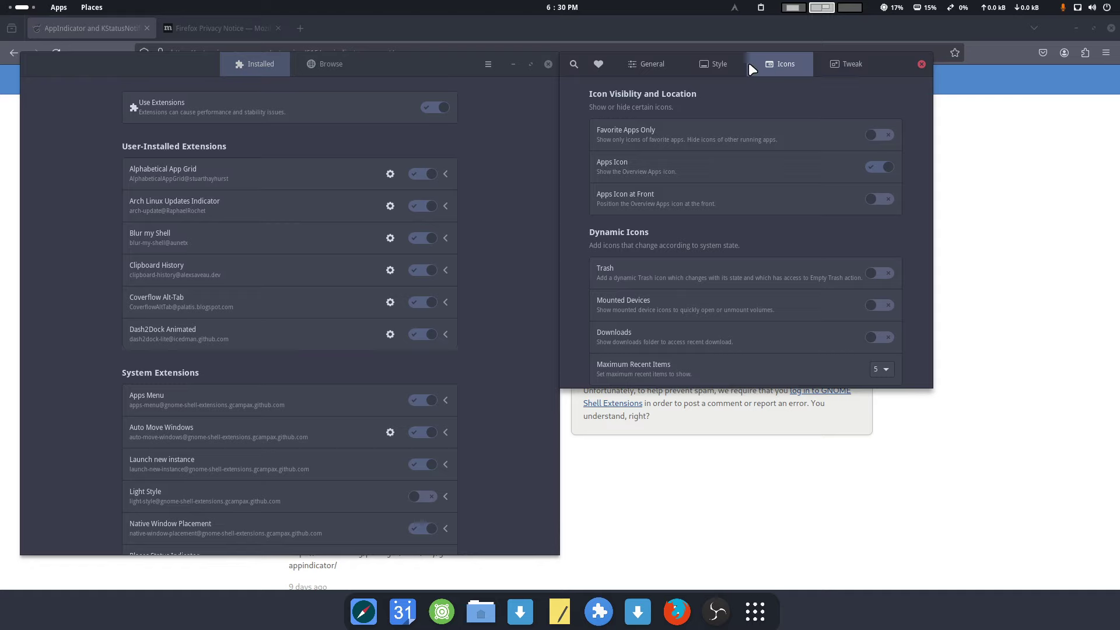
click(703, 63)
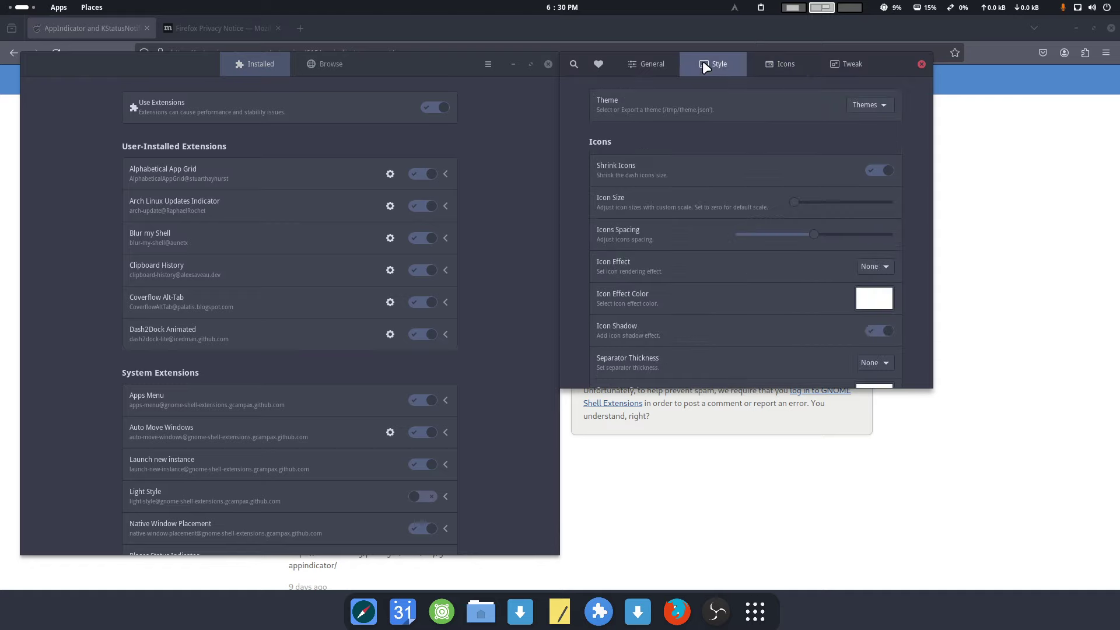
click(922, 64)
click(333, 64)
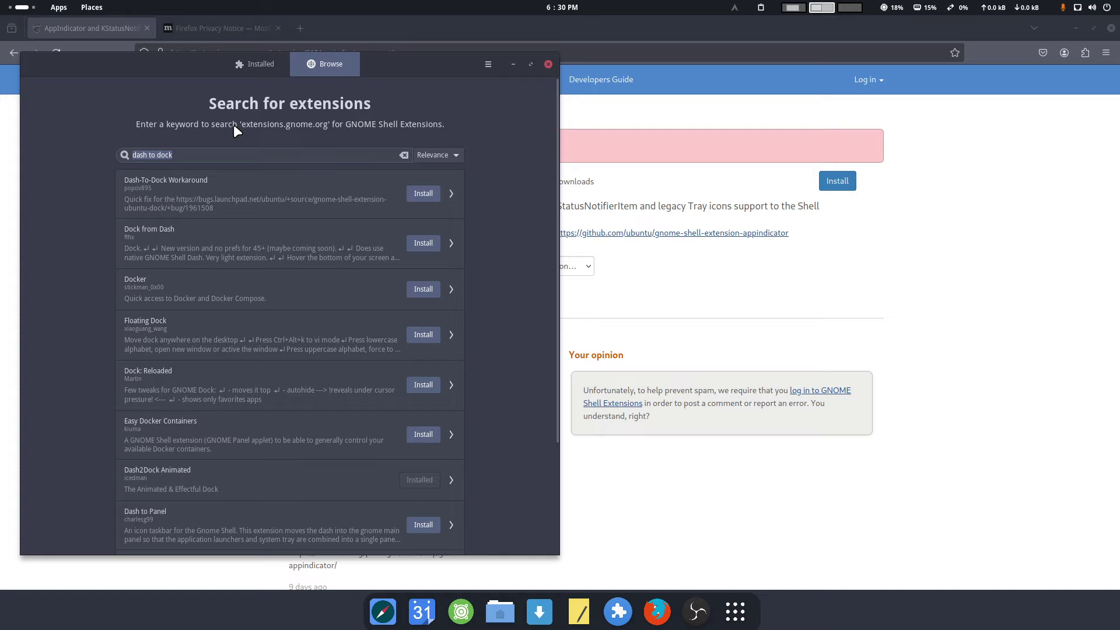
Search 'gnome ui' and install Gnome 4x UI Improvements, confirming the prompt
text(gno)
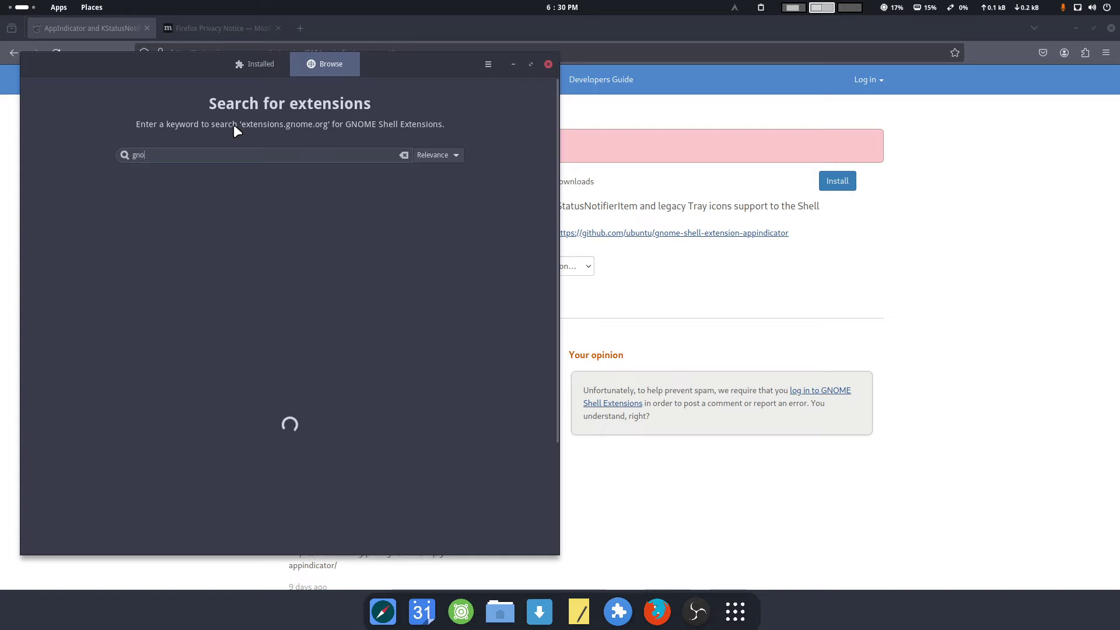
text(me ui)
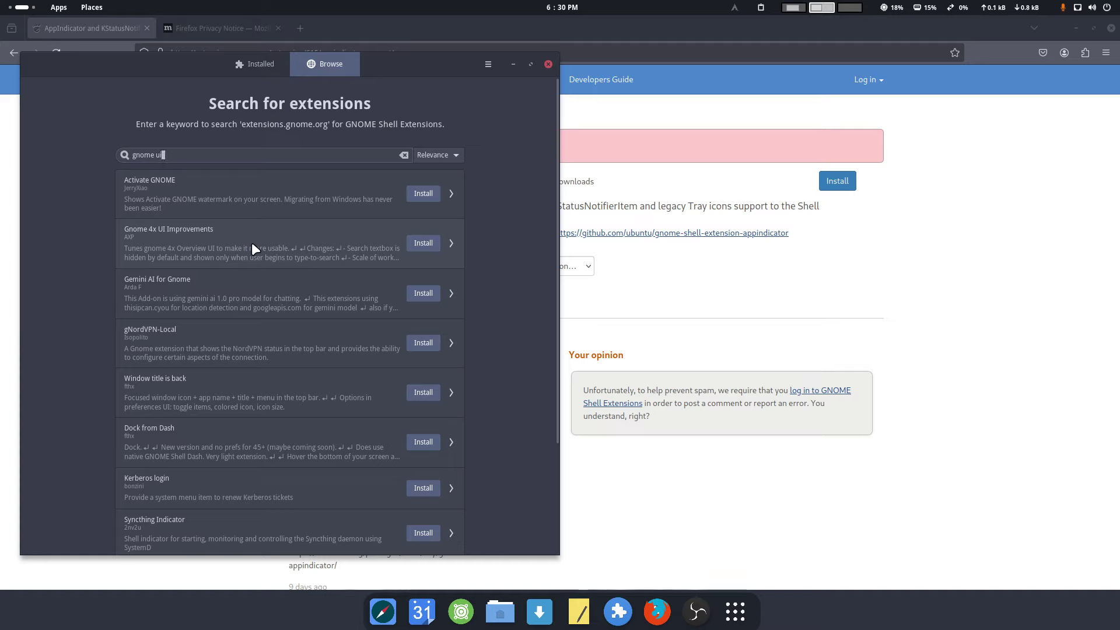
click(426, 243)
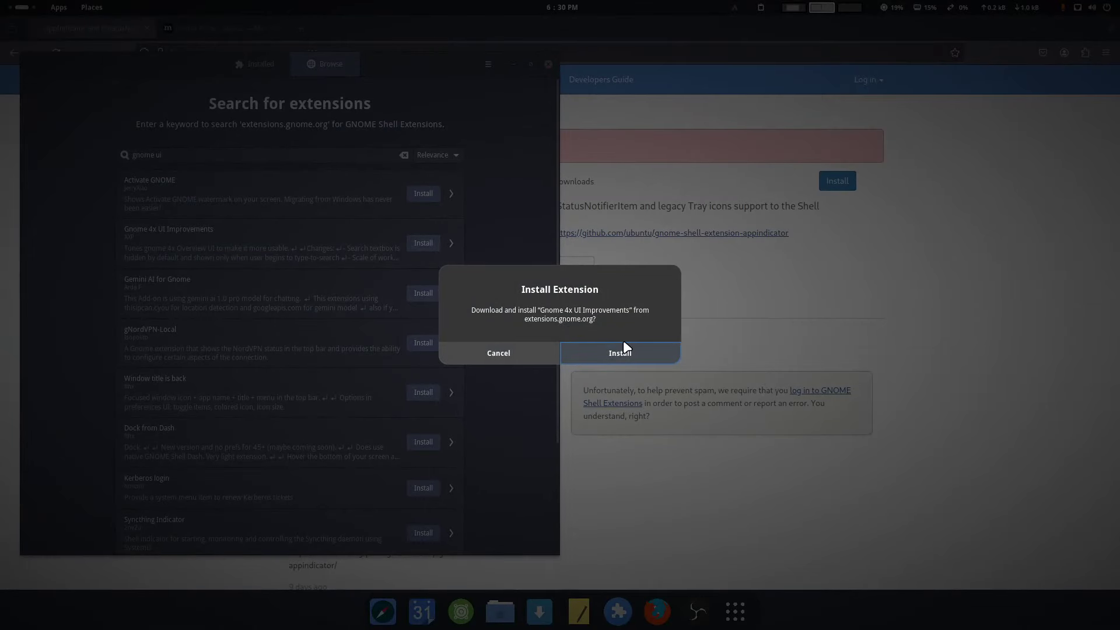
click(650, 349)
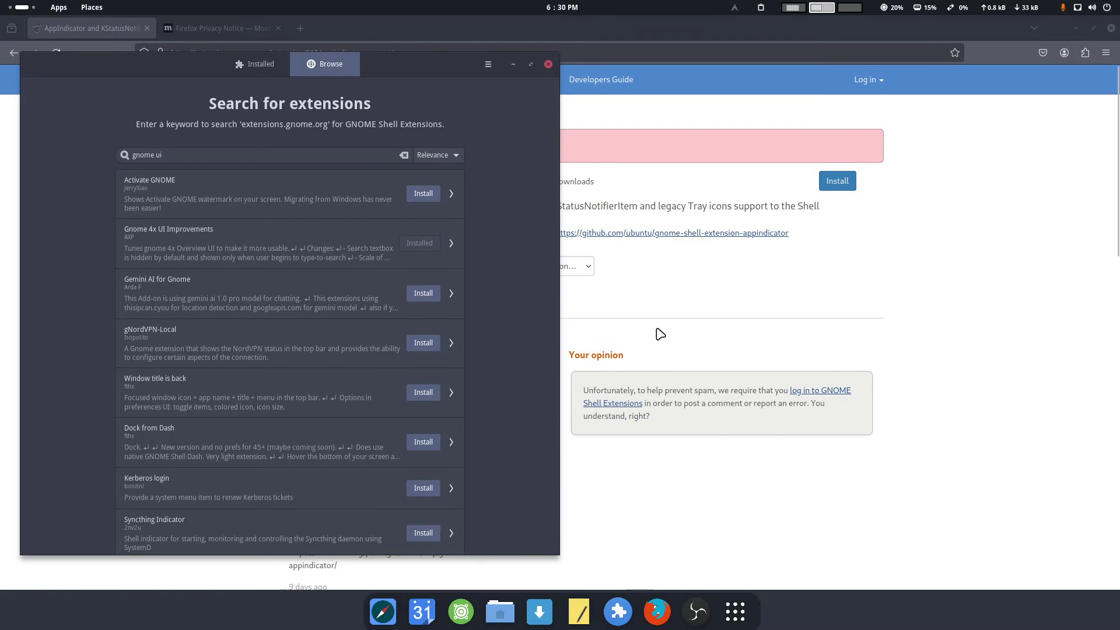
click(315, 241)
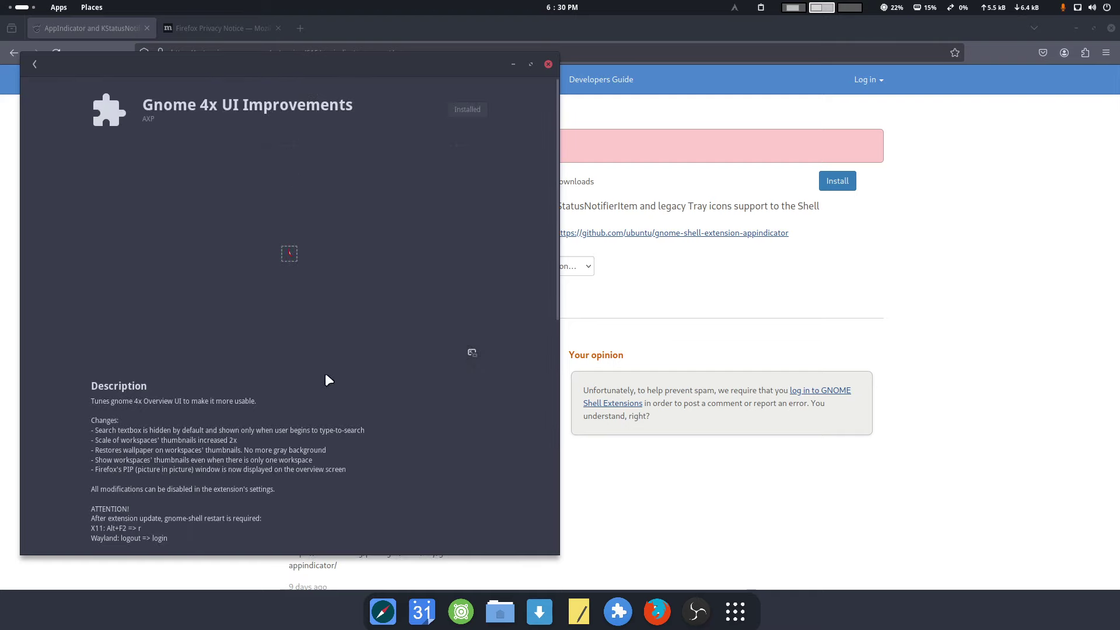
scroll(178, 446, down, 5)
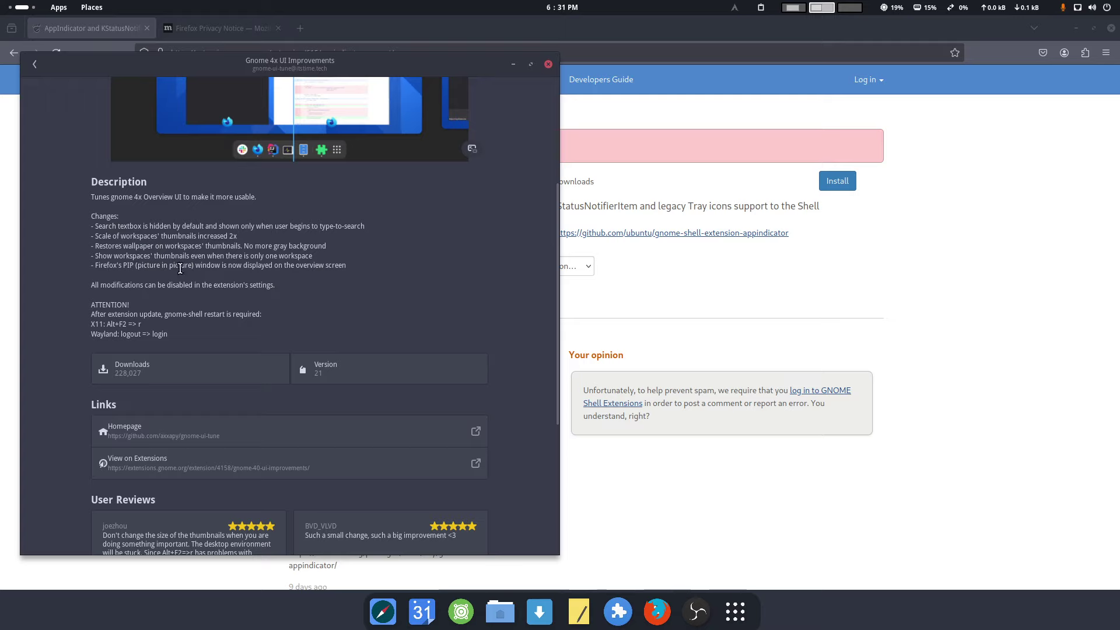
drag(116, 266, 203, 266)
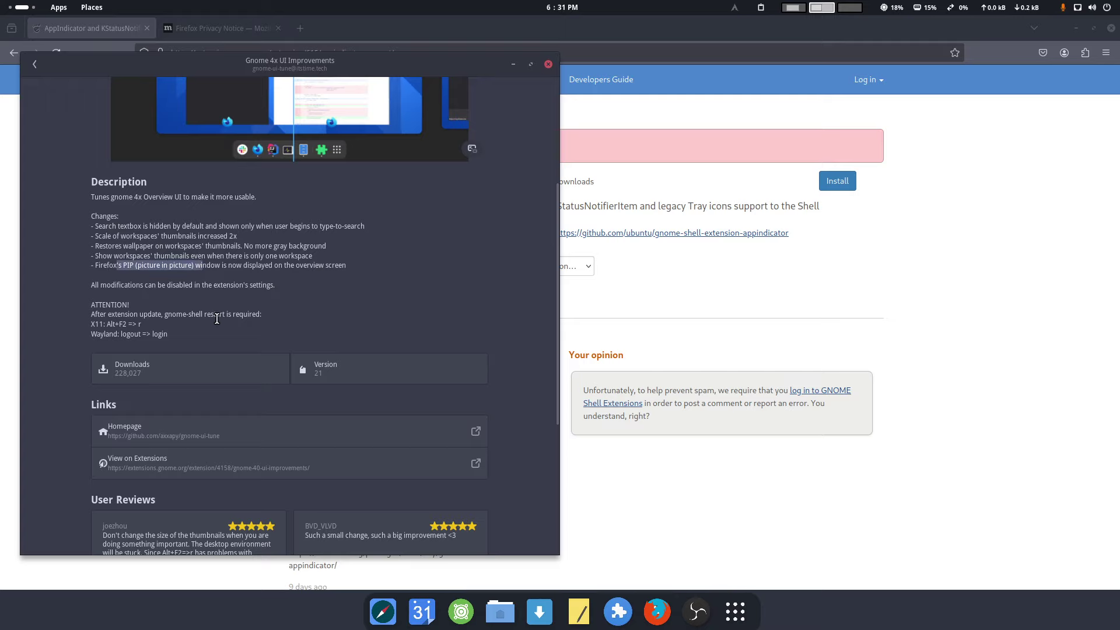
scroll(217, 318, down, 5)
scroll(221, 315, up, 12)
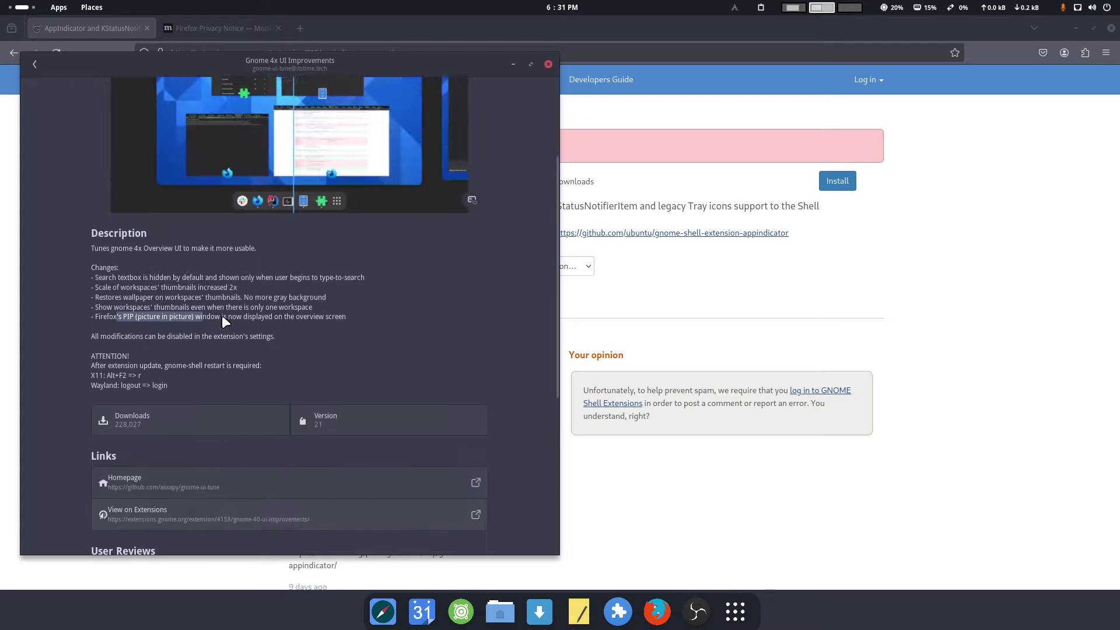
click(35, 63)
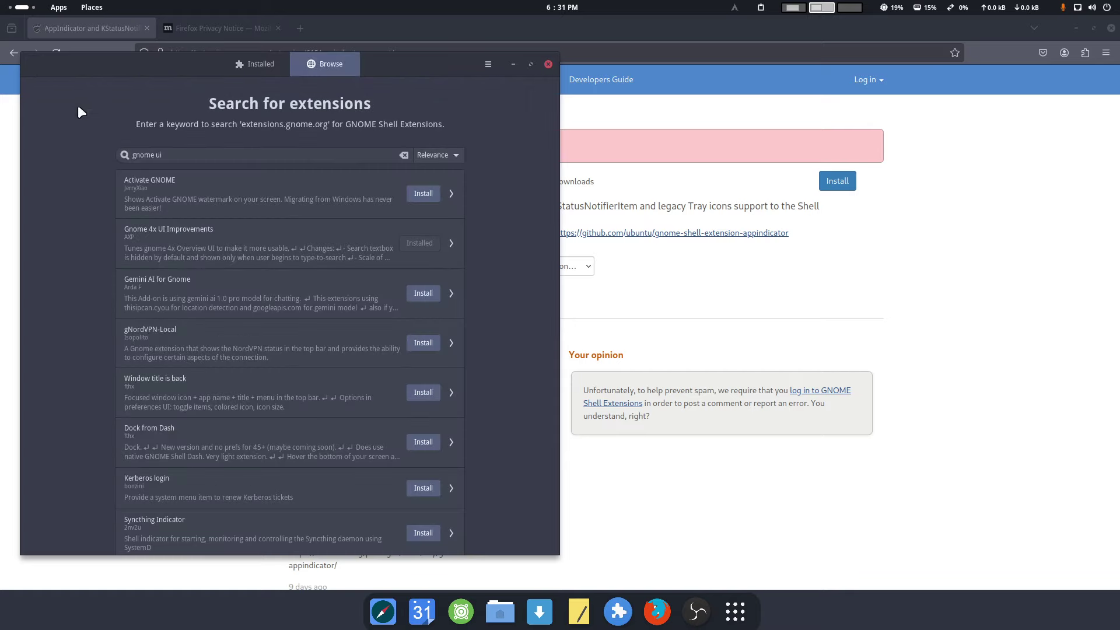
Open Gnome 4x UI Improvements' settings from the Installed list, reposition the window, and close it
click(256, 65)
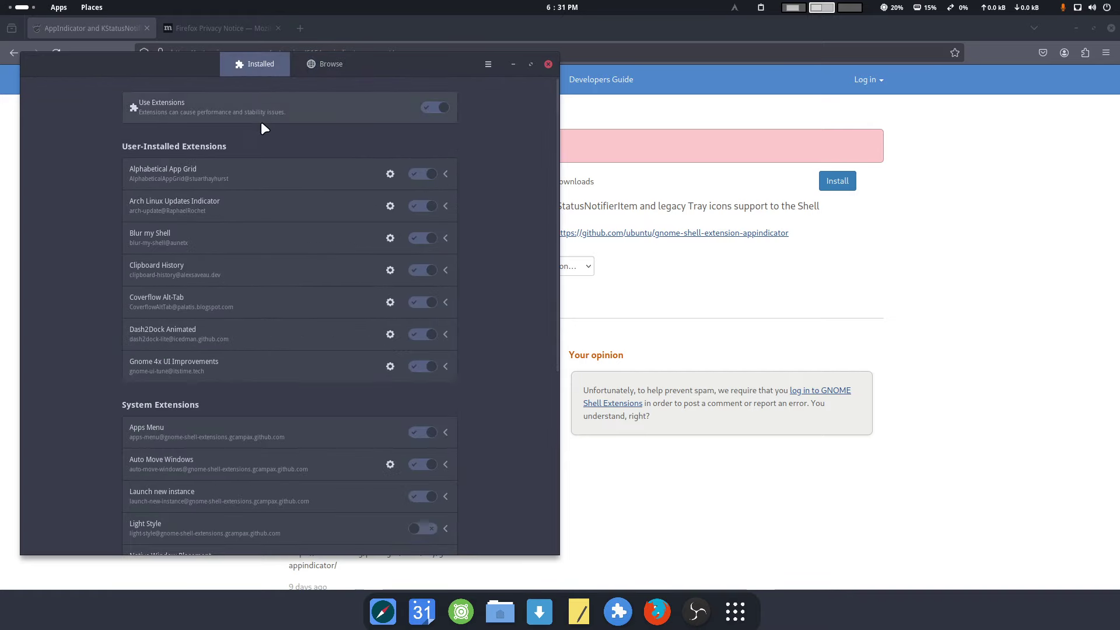
click(390, 366)
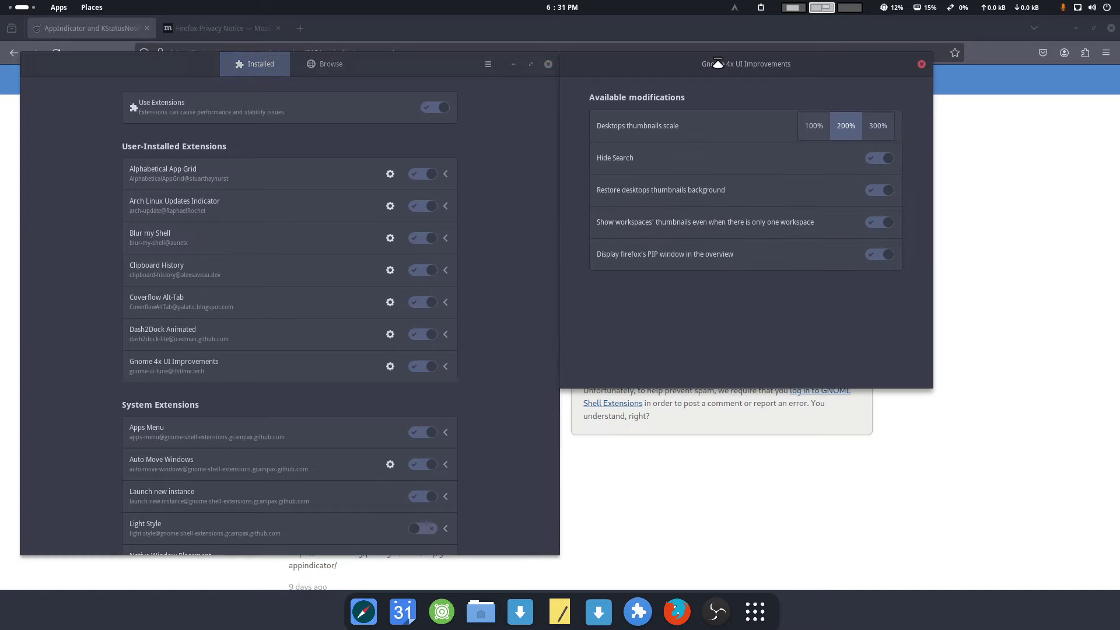
drag(729, 61, 819, 170)
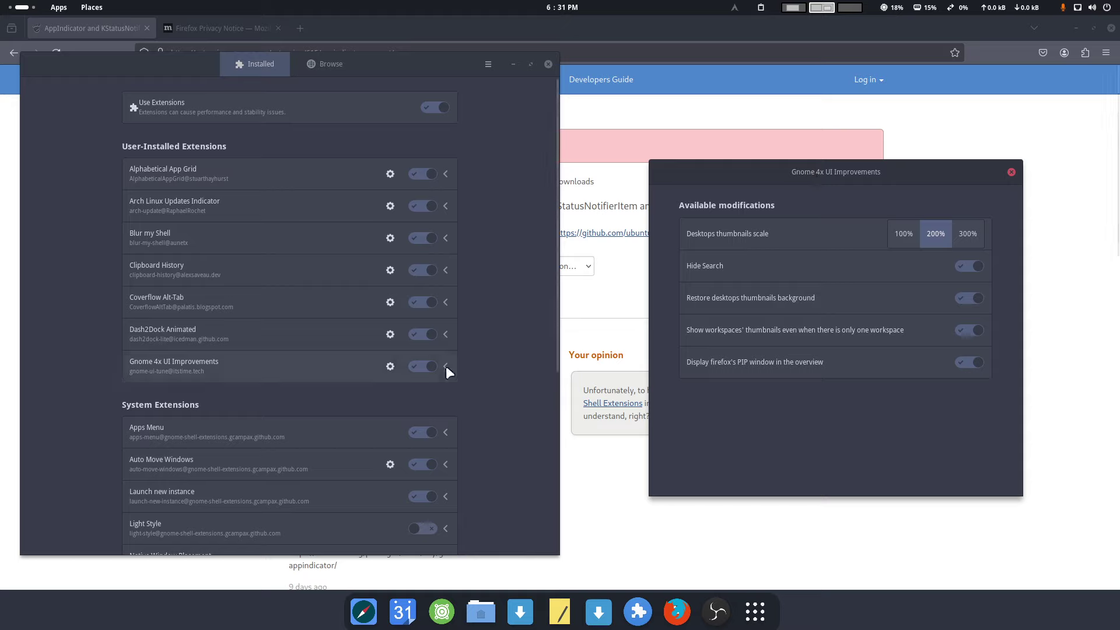
click(1011, 173)
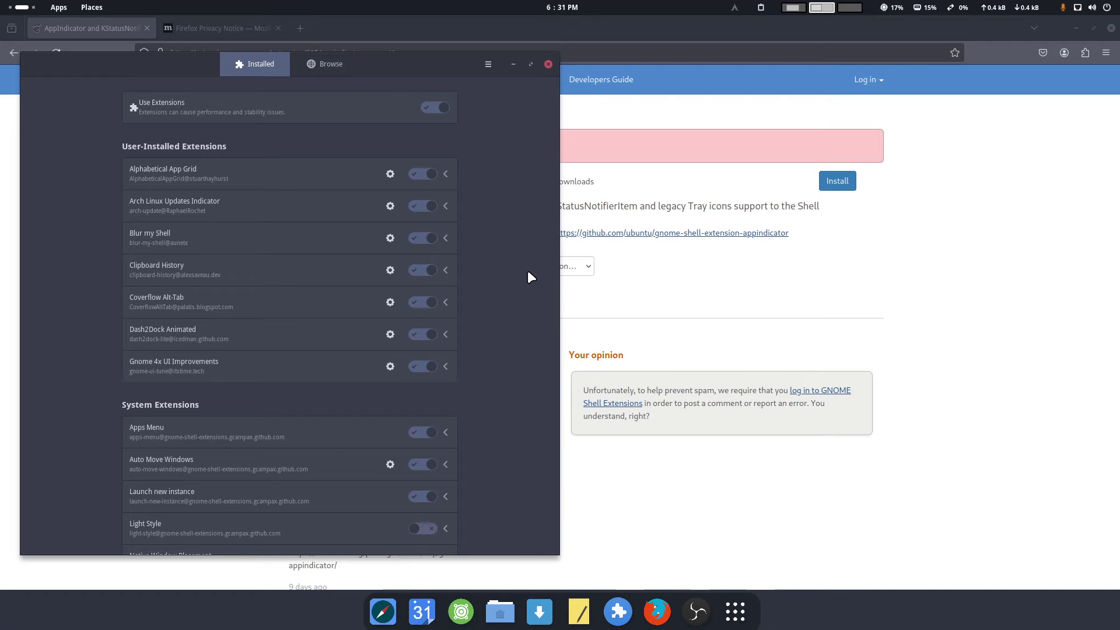
drag(326, 55, 327, 57)
Search for 'just perfection' and read through its details page
click(325, 65)
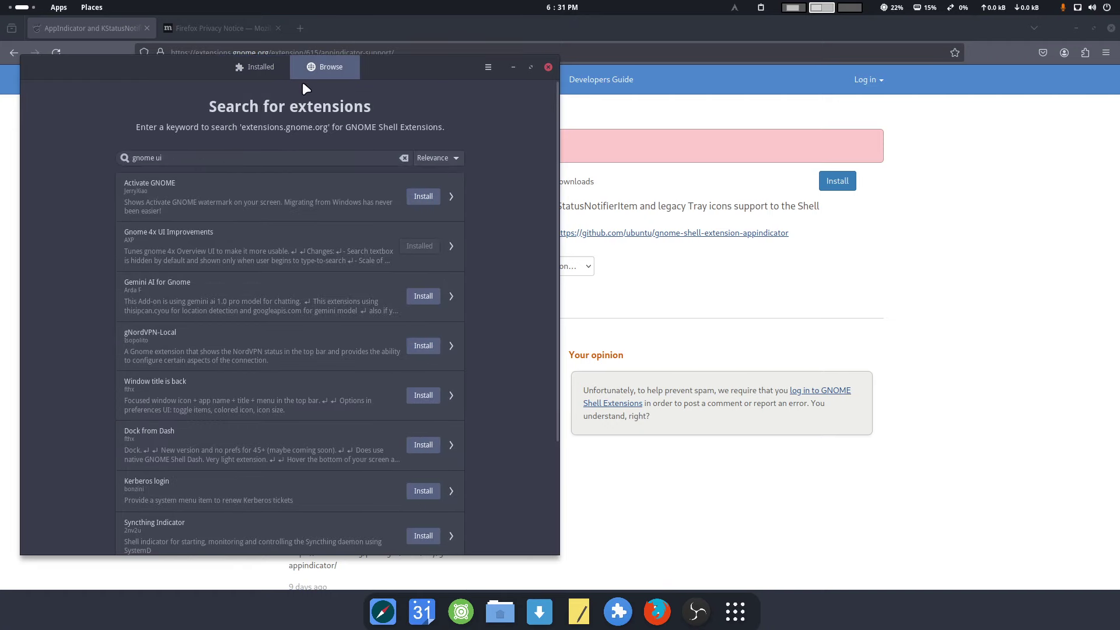
key(ctrl+a)
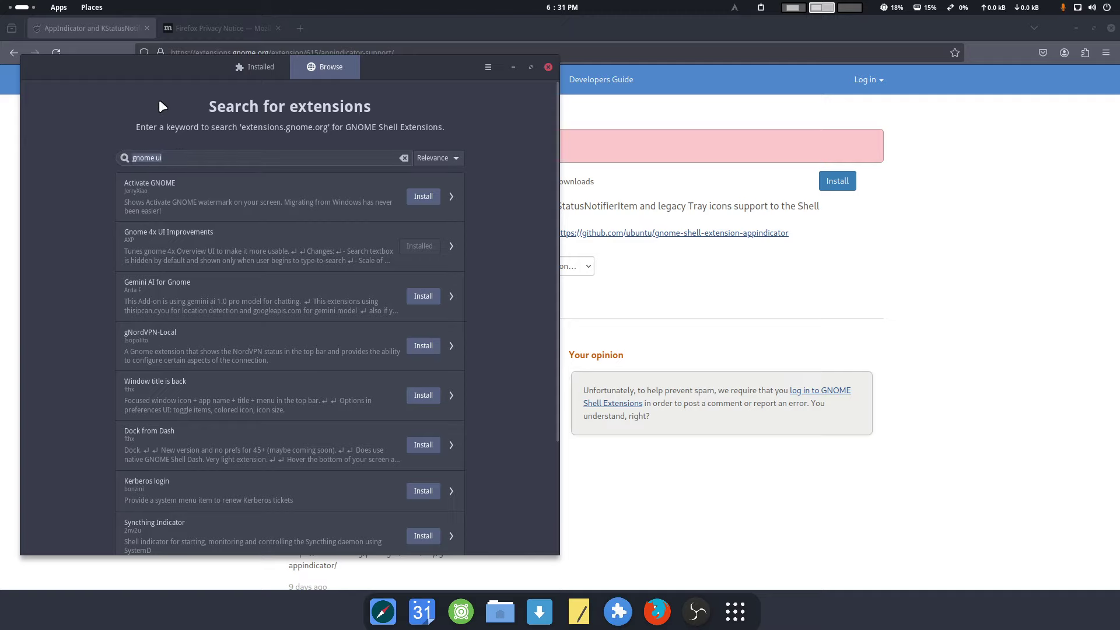
key(BackSpace)
text(just per)
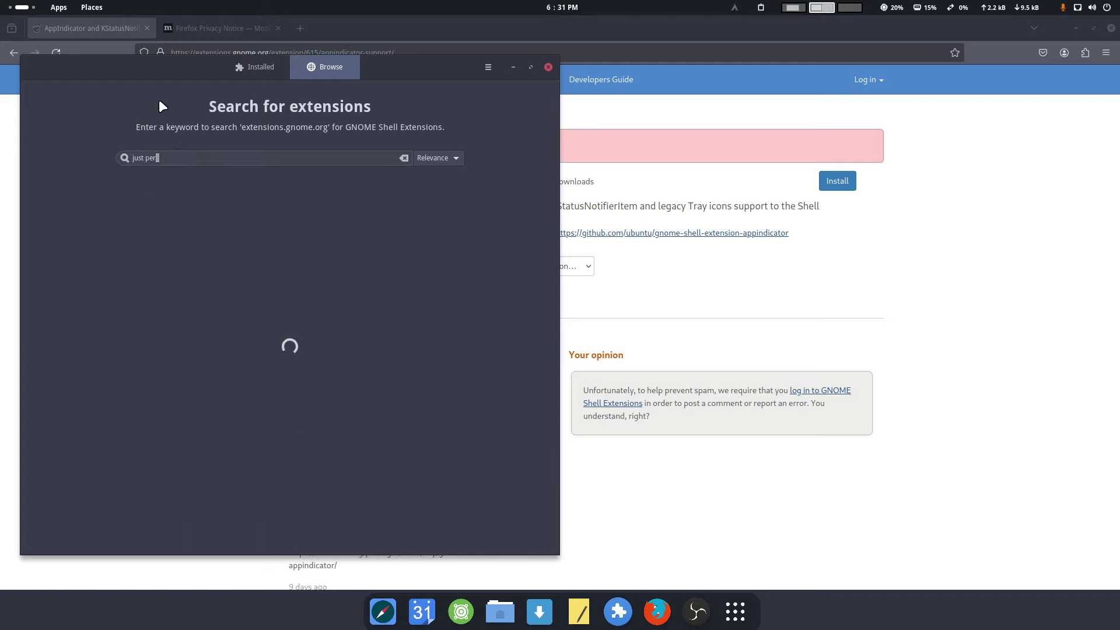
text(fection)
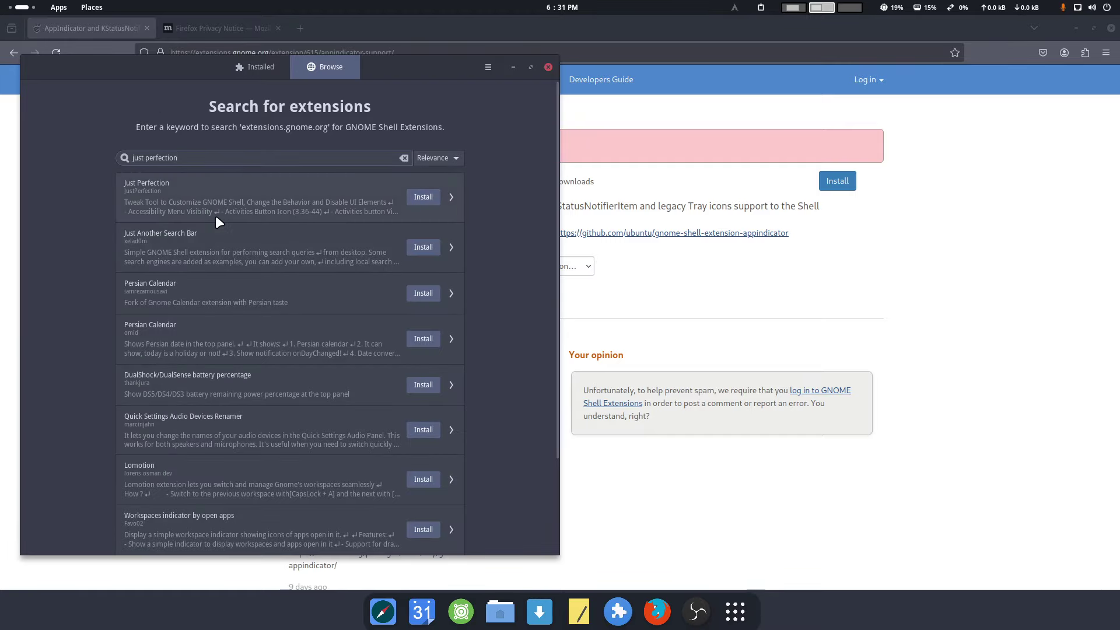
click(310, 204)
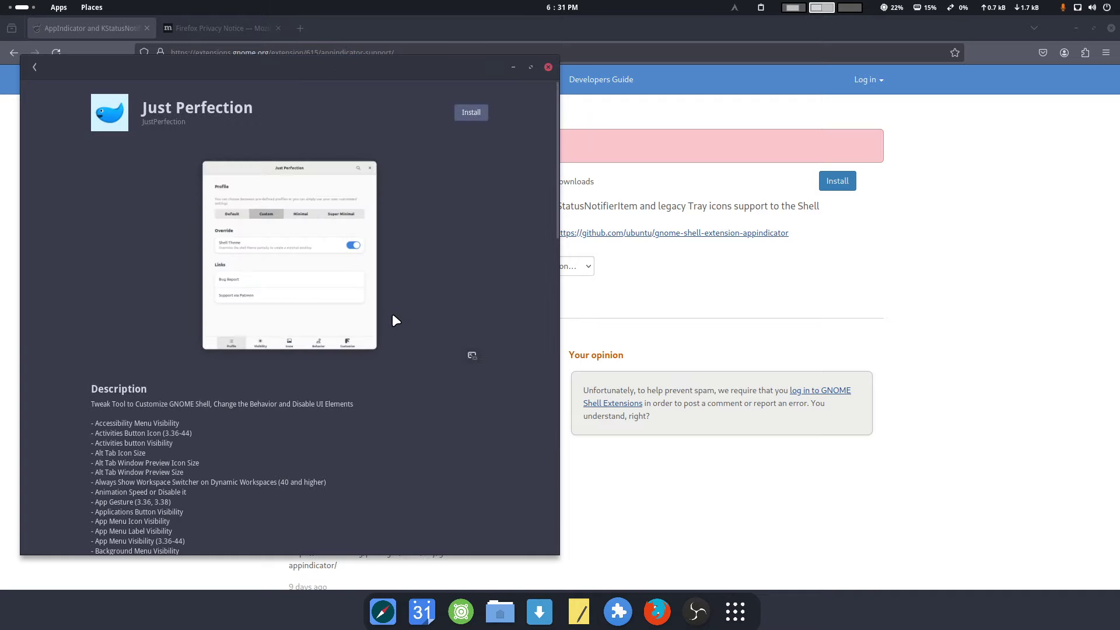
scroll(392, 313, down, 3)
scroll(392, 321, down, 2)
scroll(113, 251, down, 10)
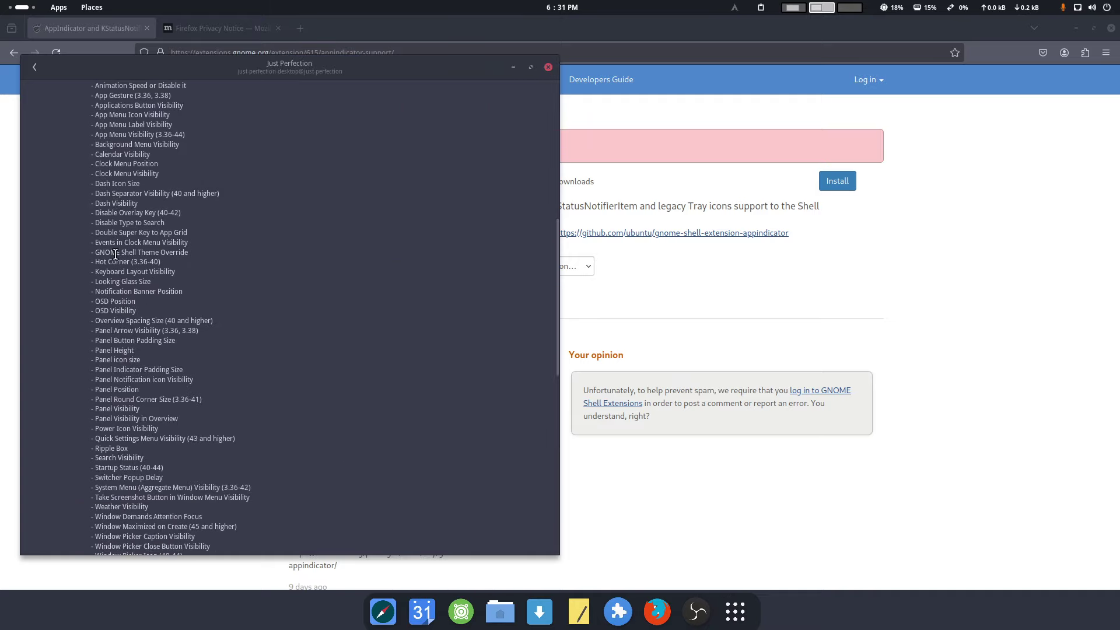
scroll(114, 254, down, 3)
scroll(146, 248, up, 15)
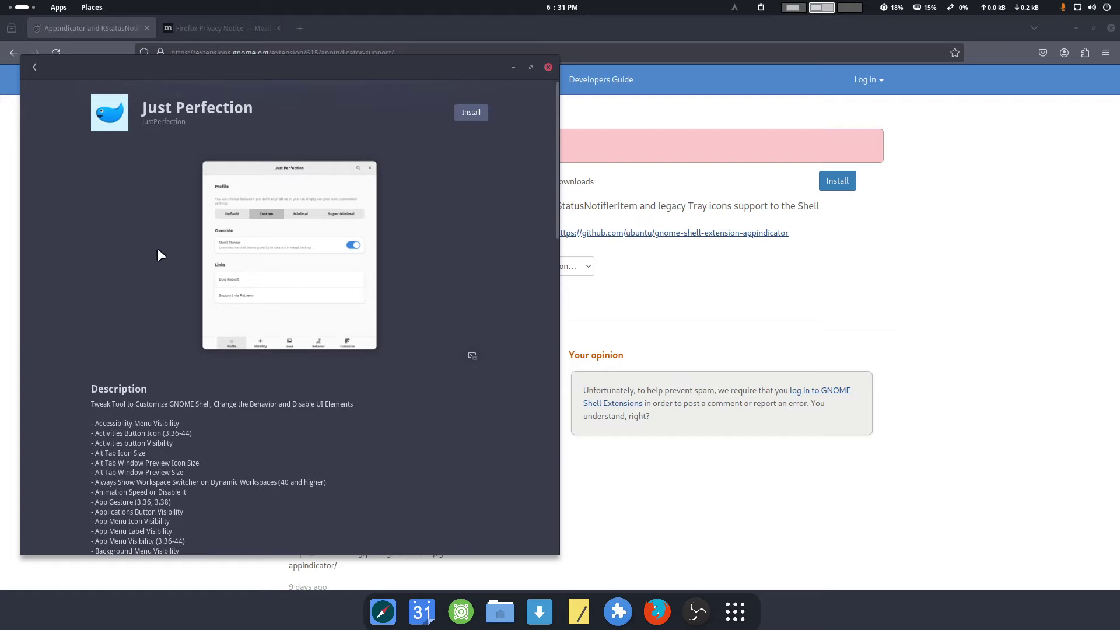
Install Just Perfection and check it in the Installed extensions list
click(468, 119)
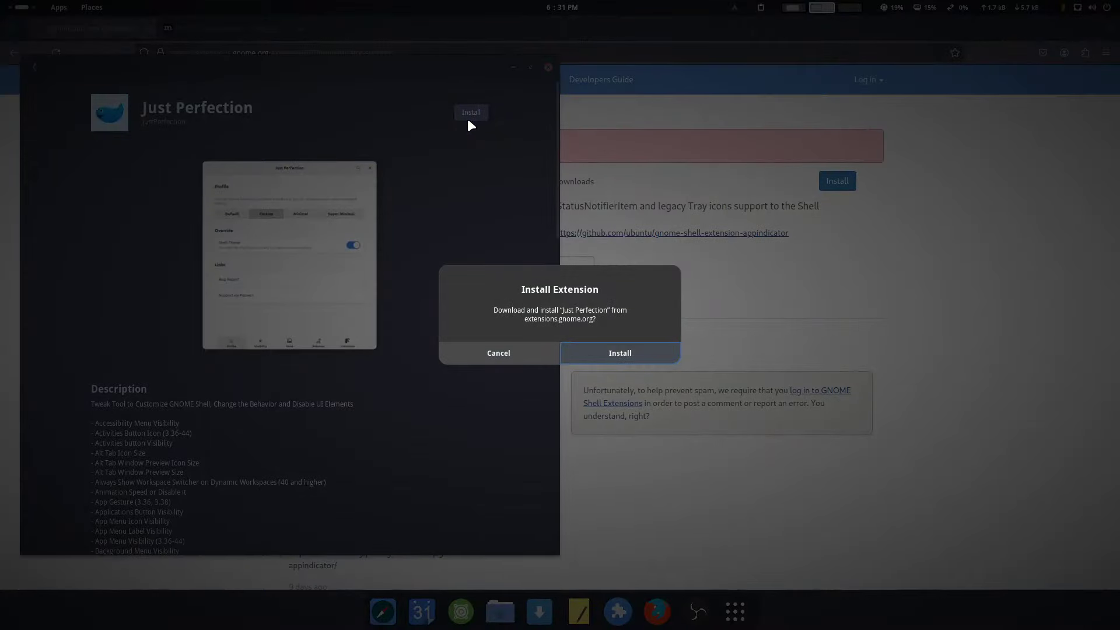
click(619, 353)
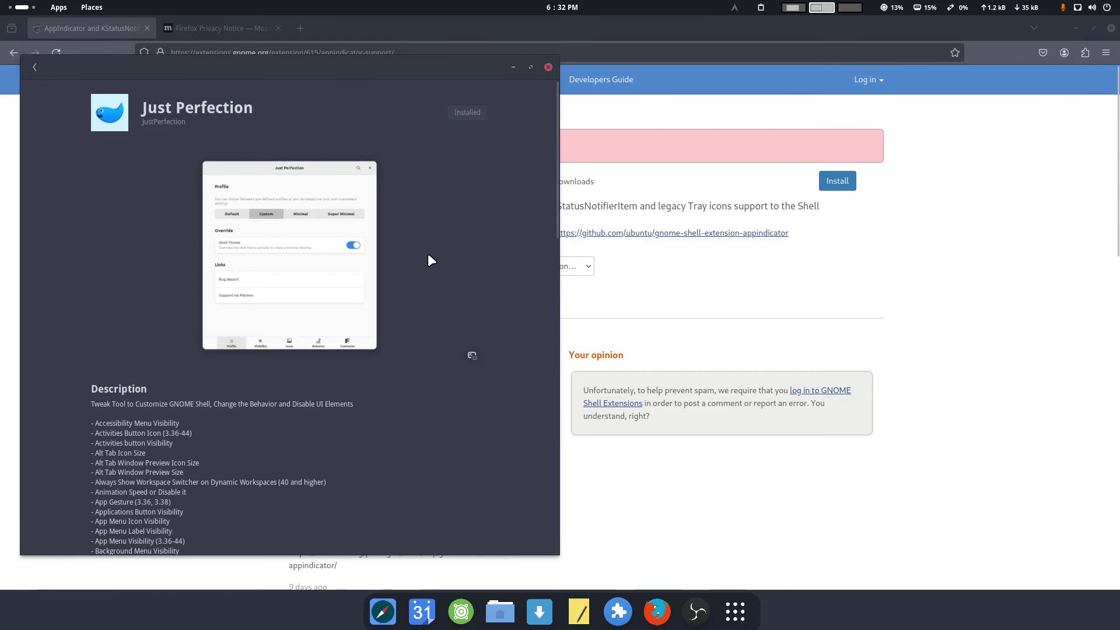
click(36, 67)
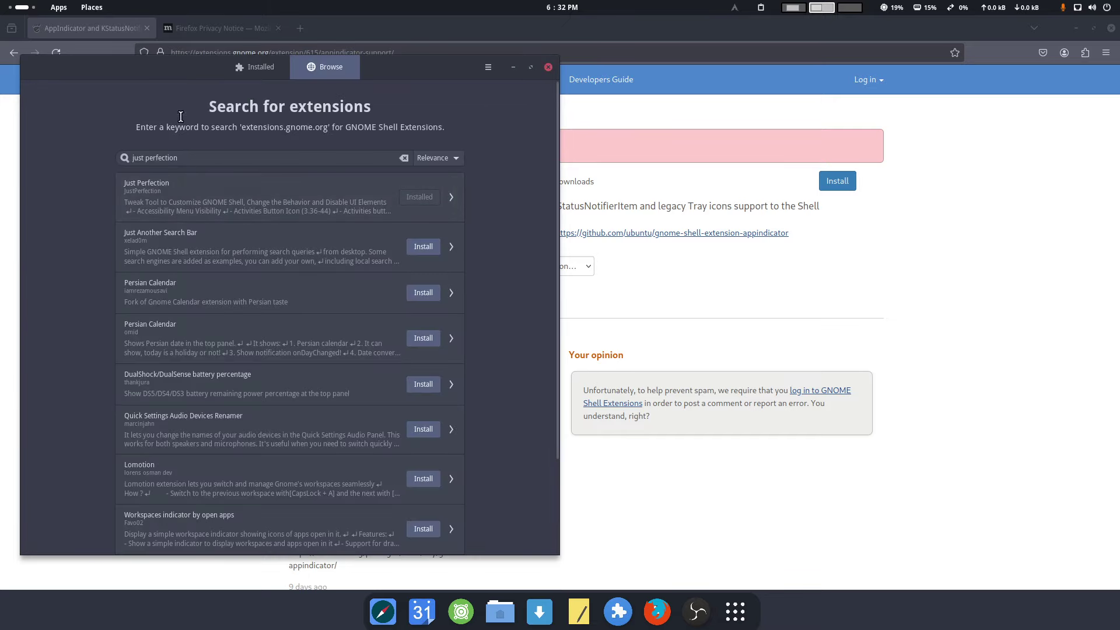
click(240, 68)
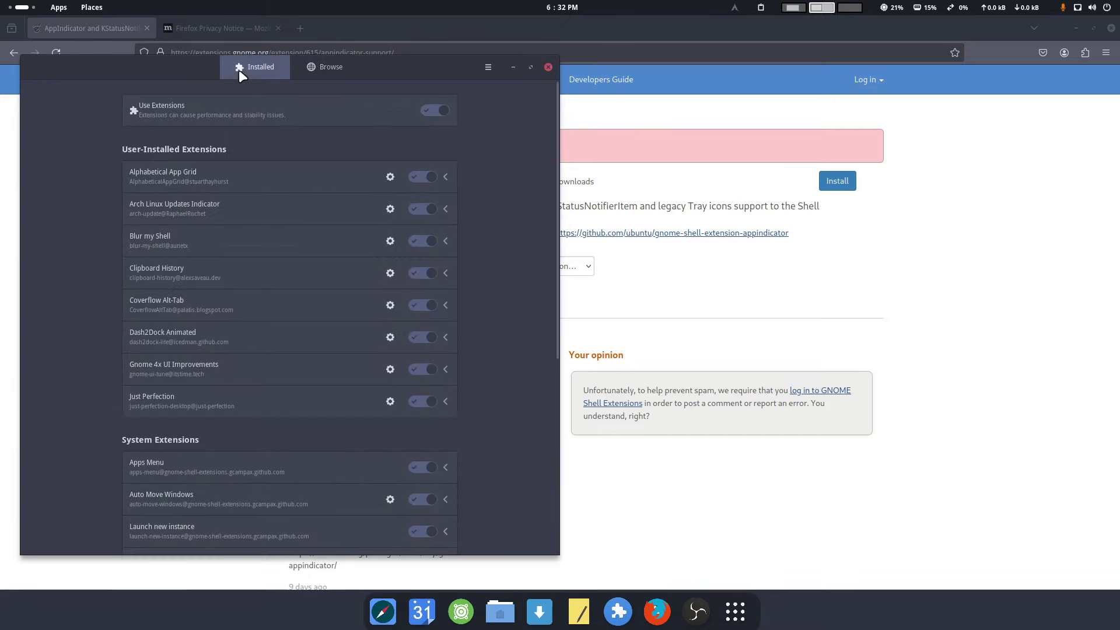
Open Just Perfection's preferences and toggle the Shell Theme override on, then off
click(391, 401)
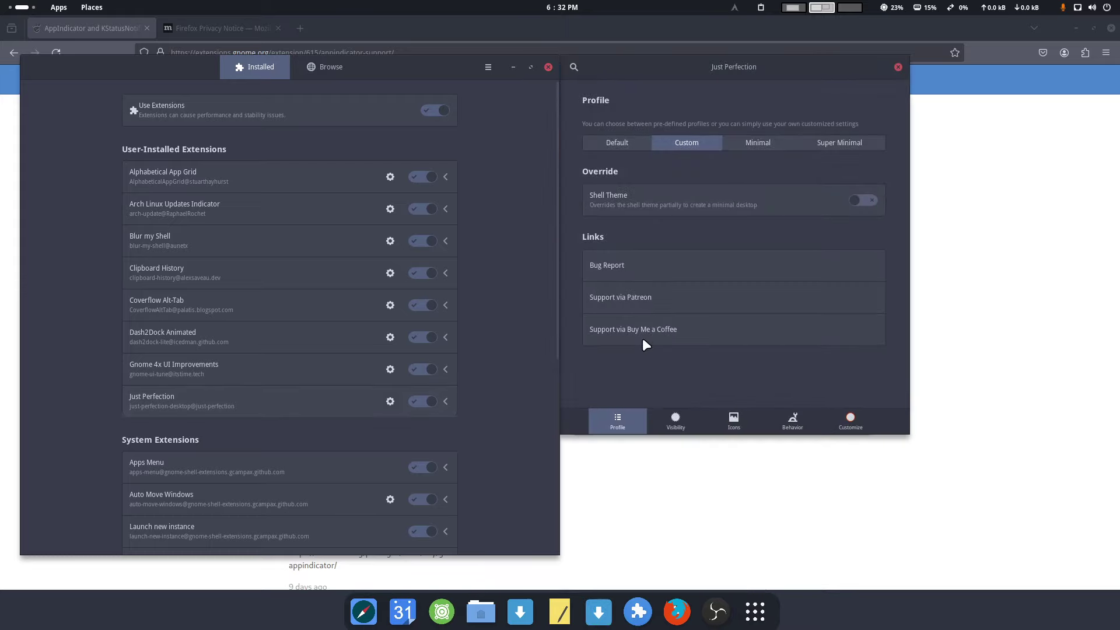
click(620, 140)
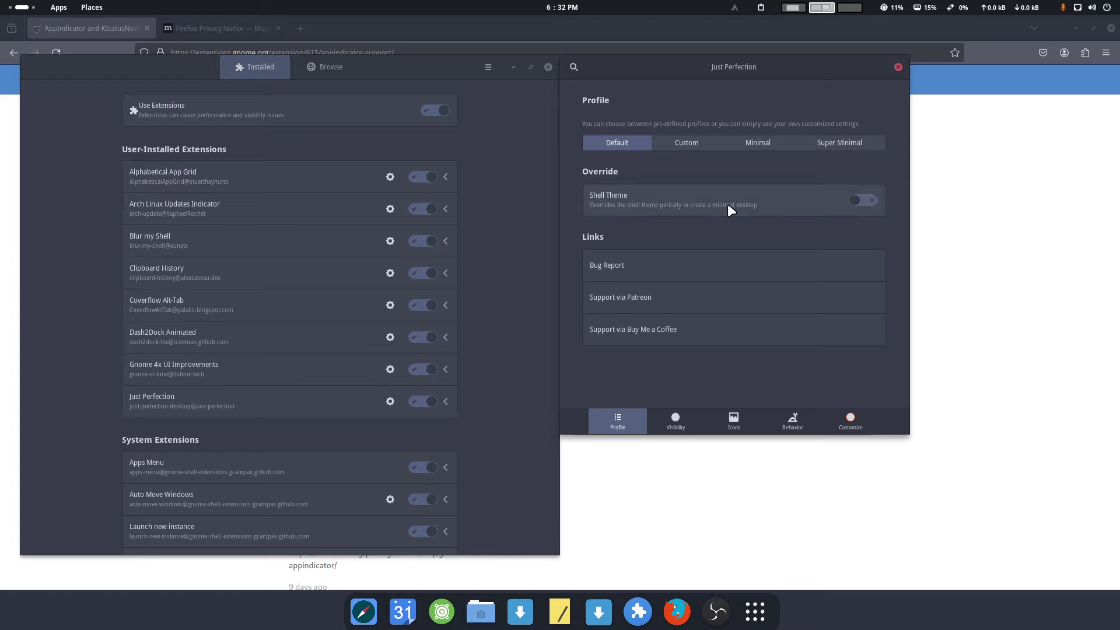
click(865, 200)
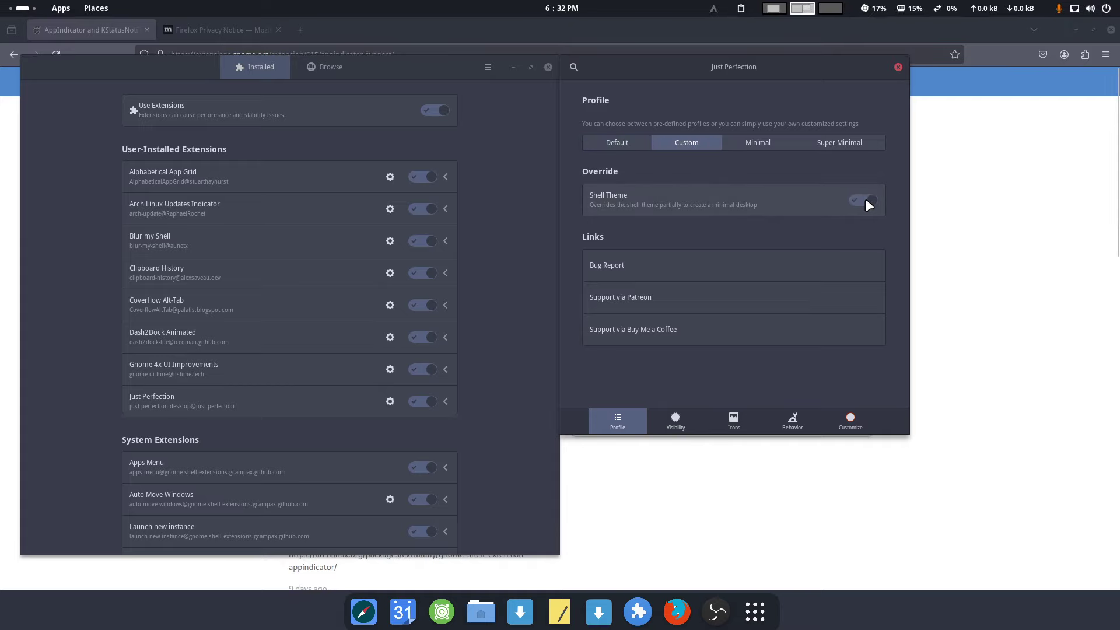
click(865, 200)
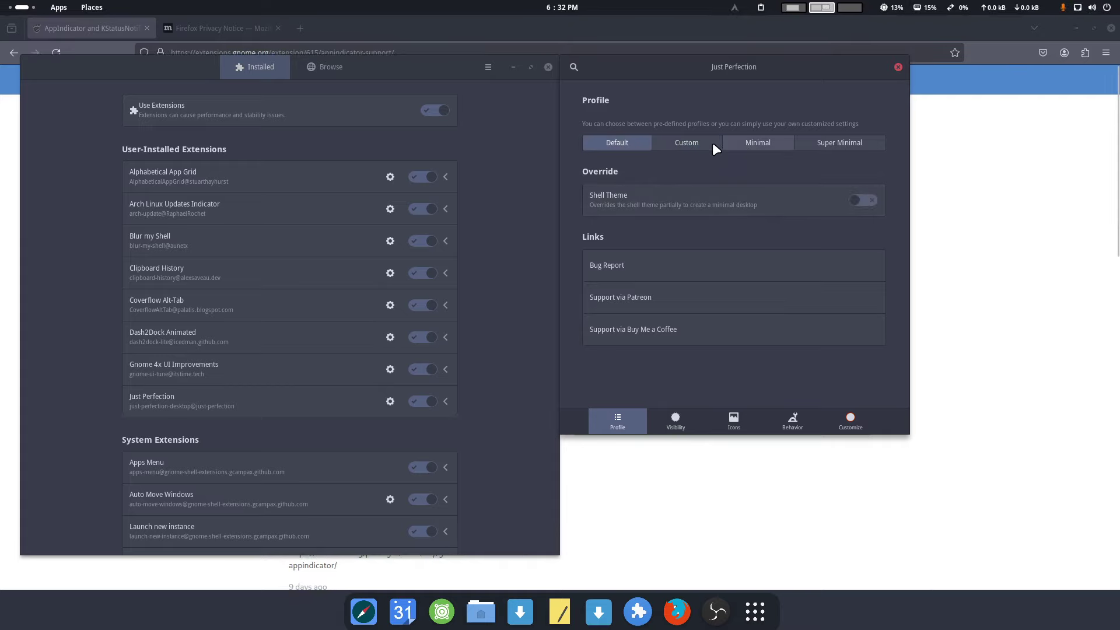
Try the Custom, Minimal and Super Minimal profiles, ending on Default
click(688, 144)
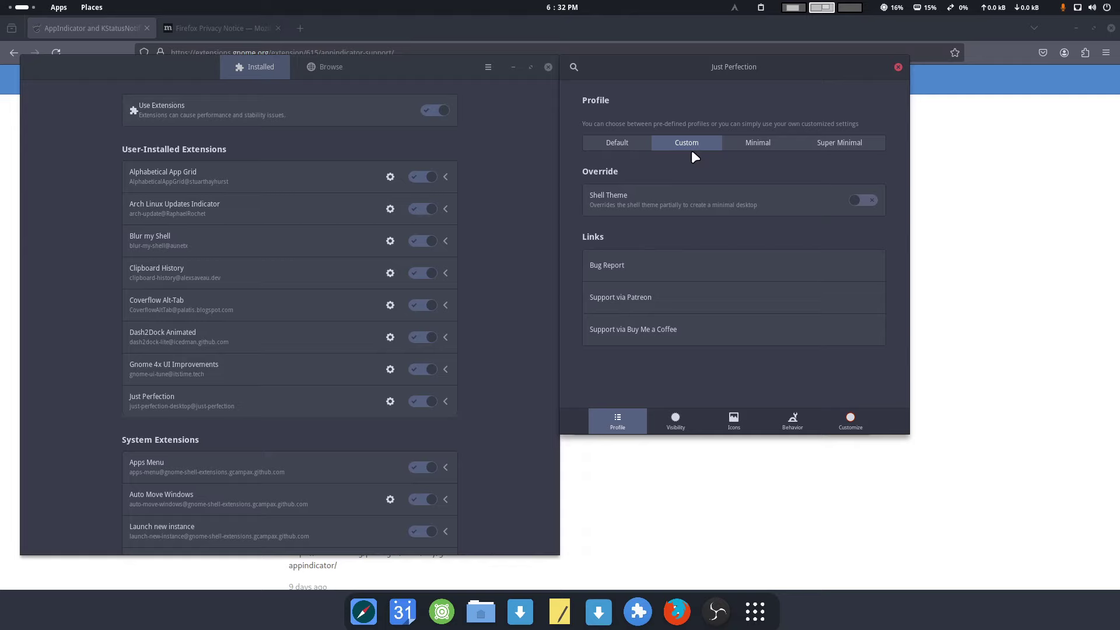
click(762, 141)
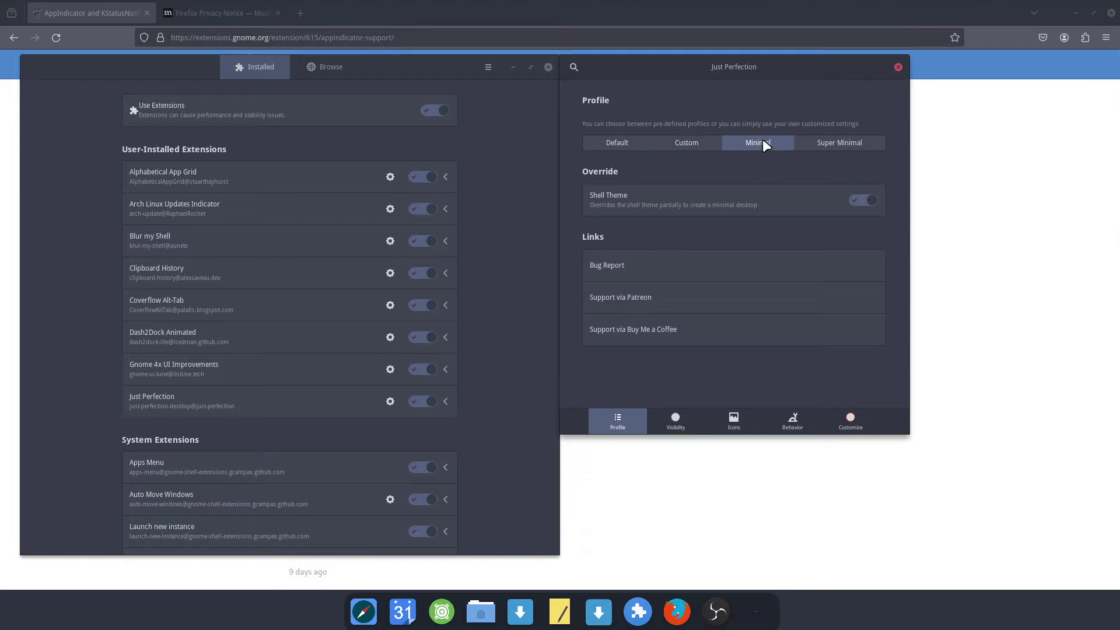
click(819, 144)
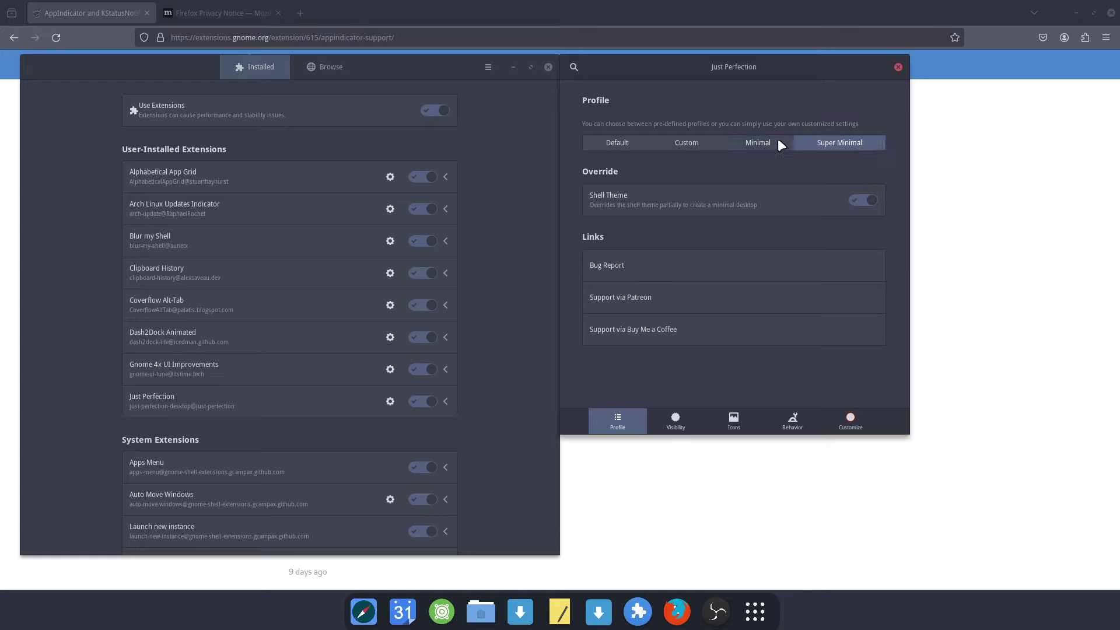
click(744, 143)
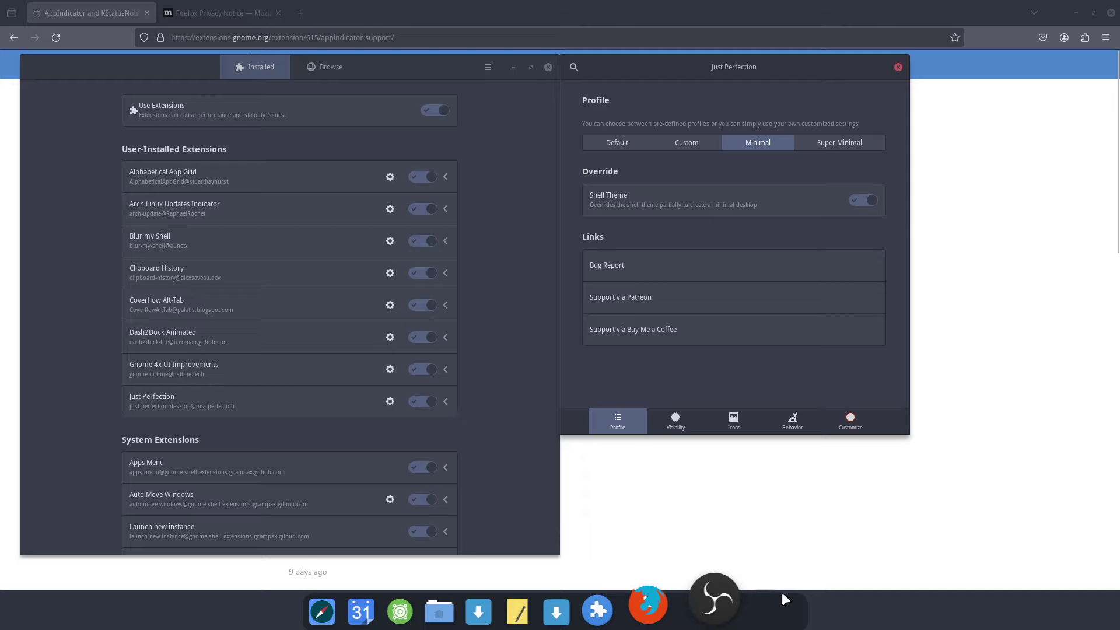
click(819, 143)
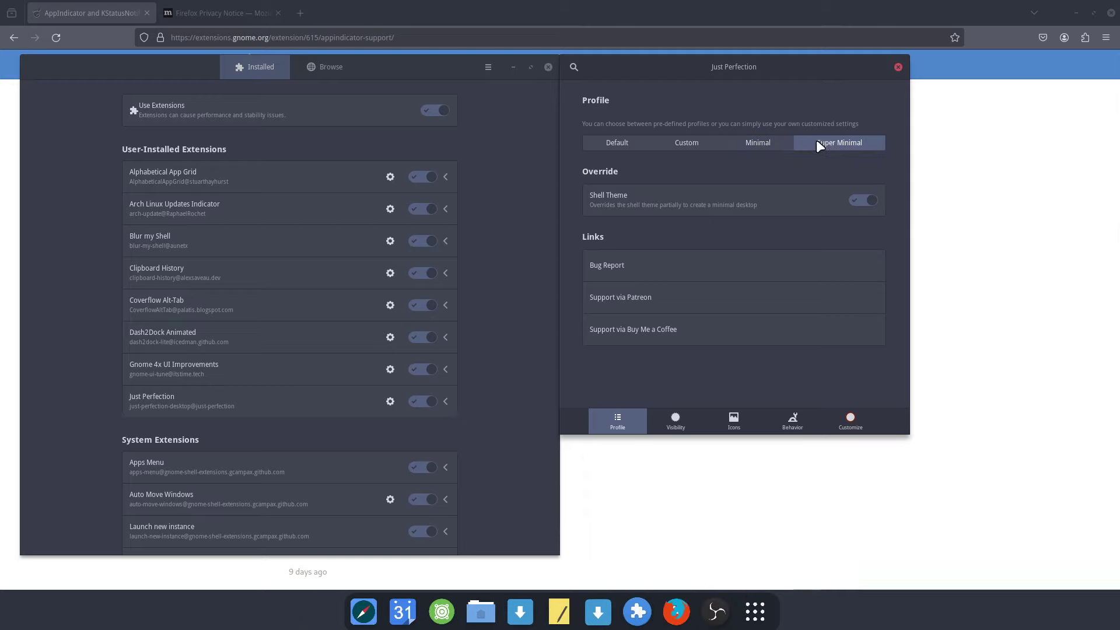
click(702, 140)
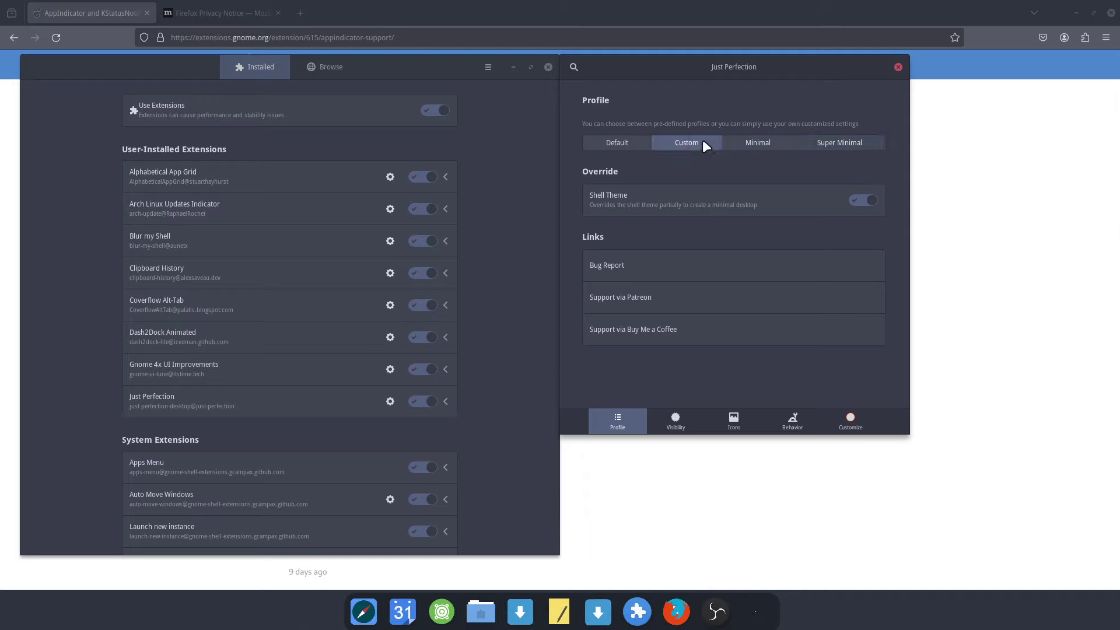
click(646, 142)
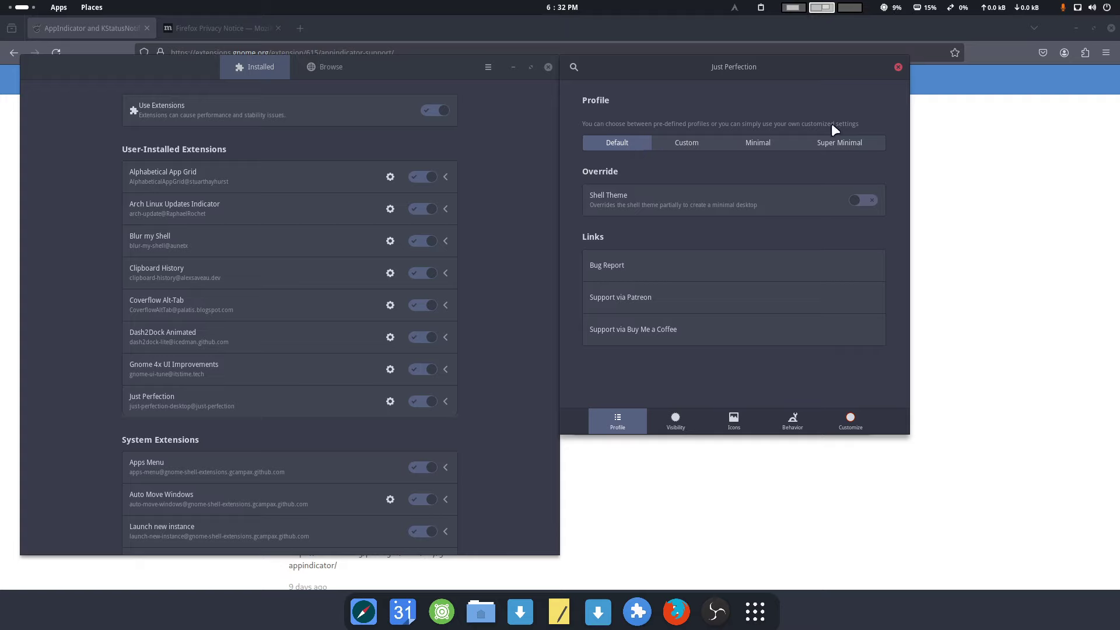
Browse Just Perfection's Visibility, Icons, Behavior and Customize tabs, returning to Visibility
click(673, 422)
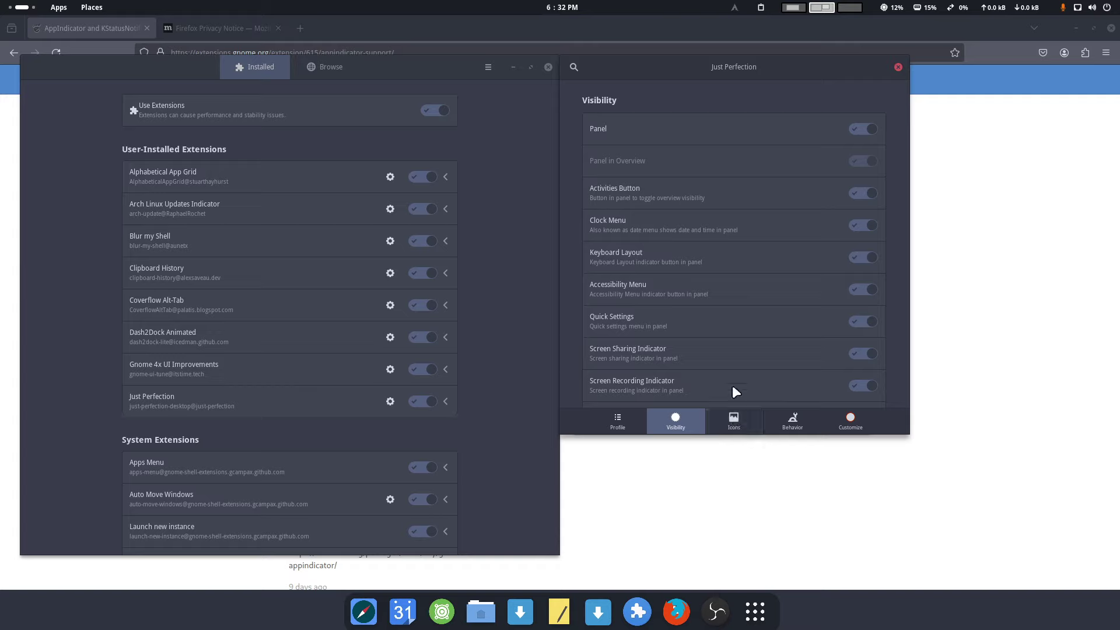
scroll(733, 375, down, 10)
click(732, 418)
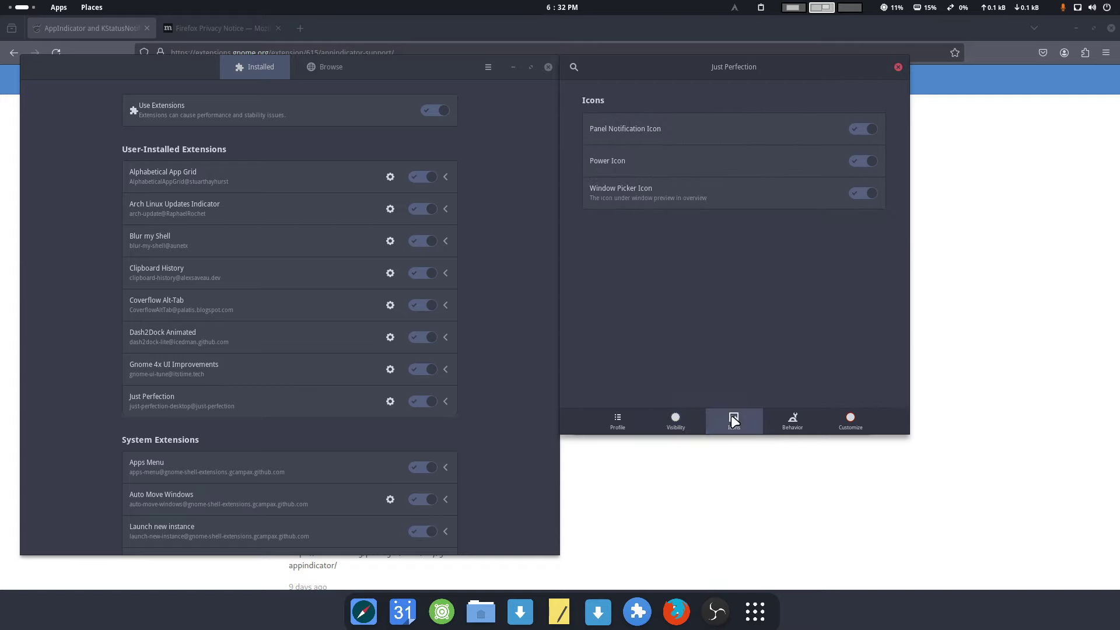
click(792, 418)
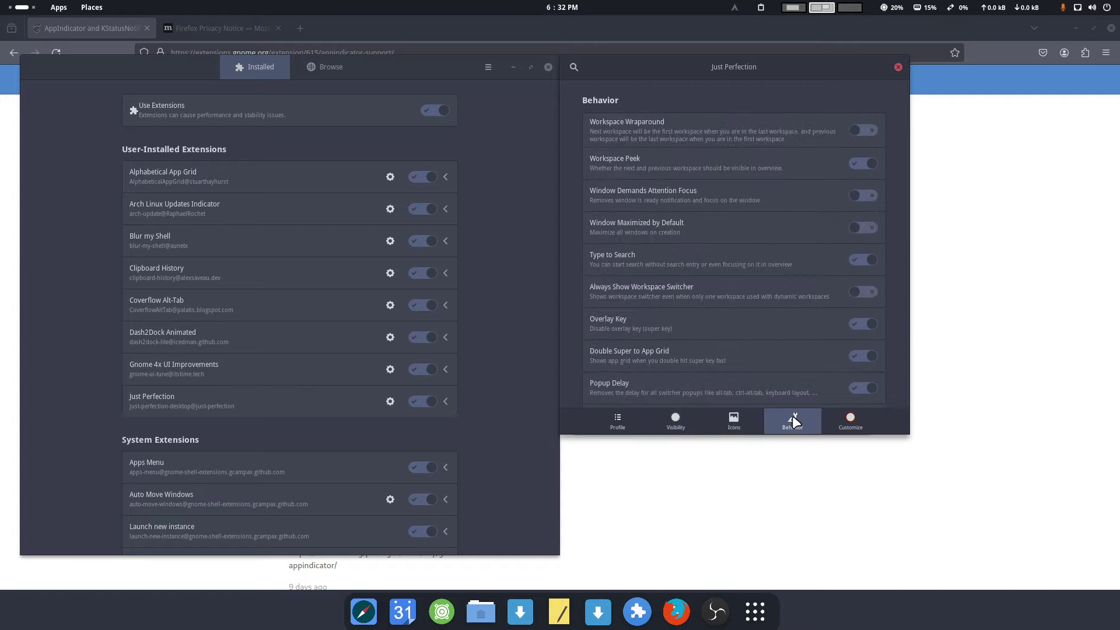
scroll(807, 324, down, 1)
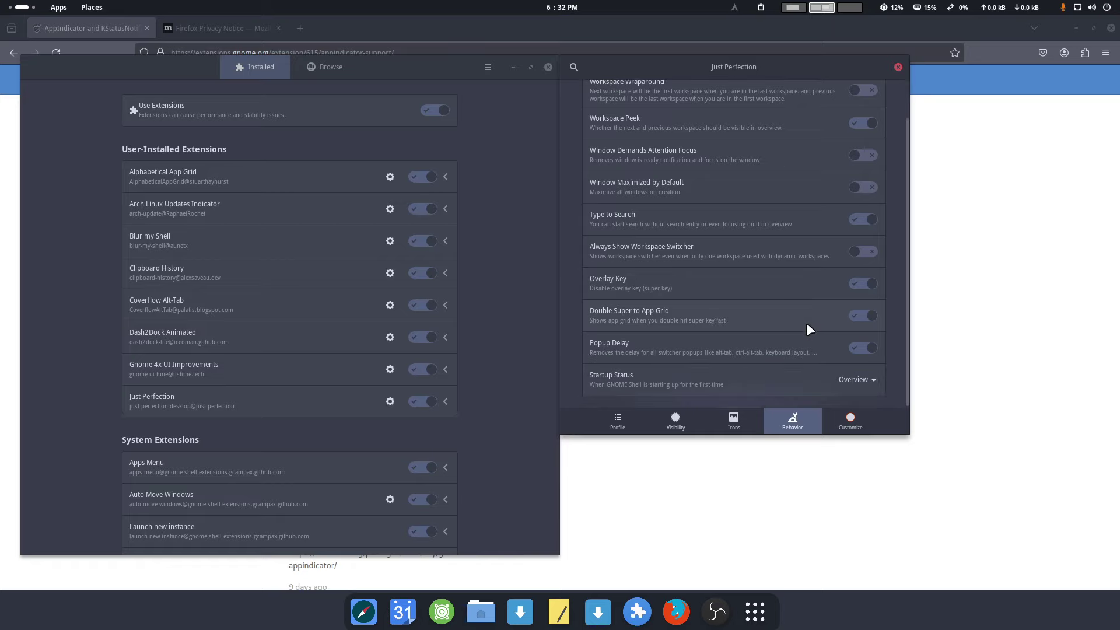
click(850, 419)
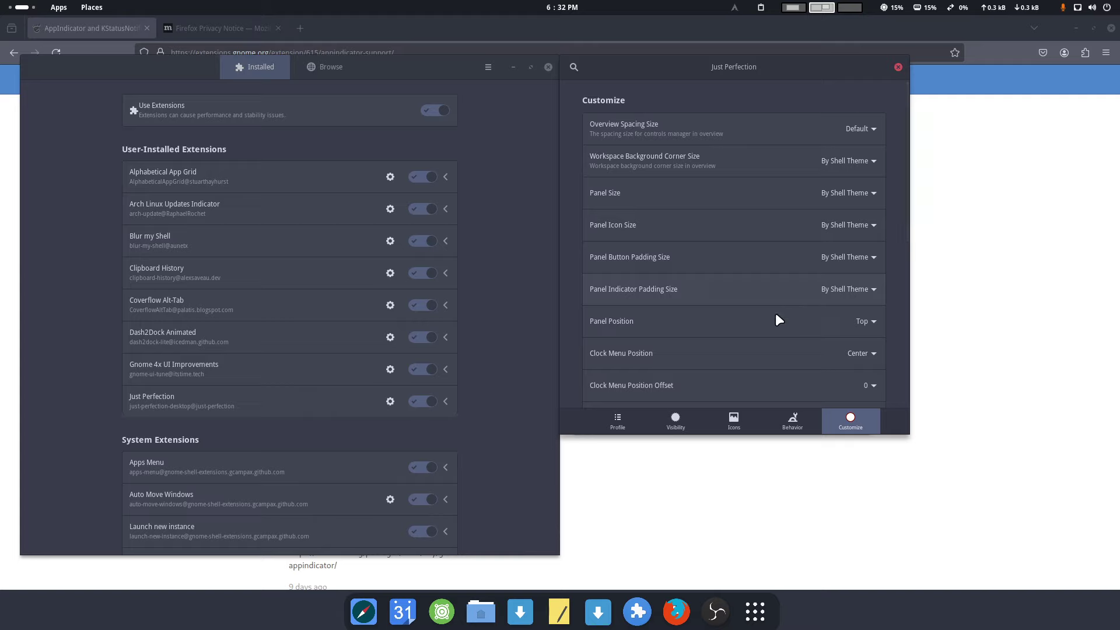
click(675, 419)
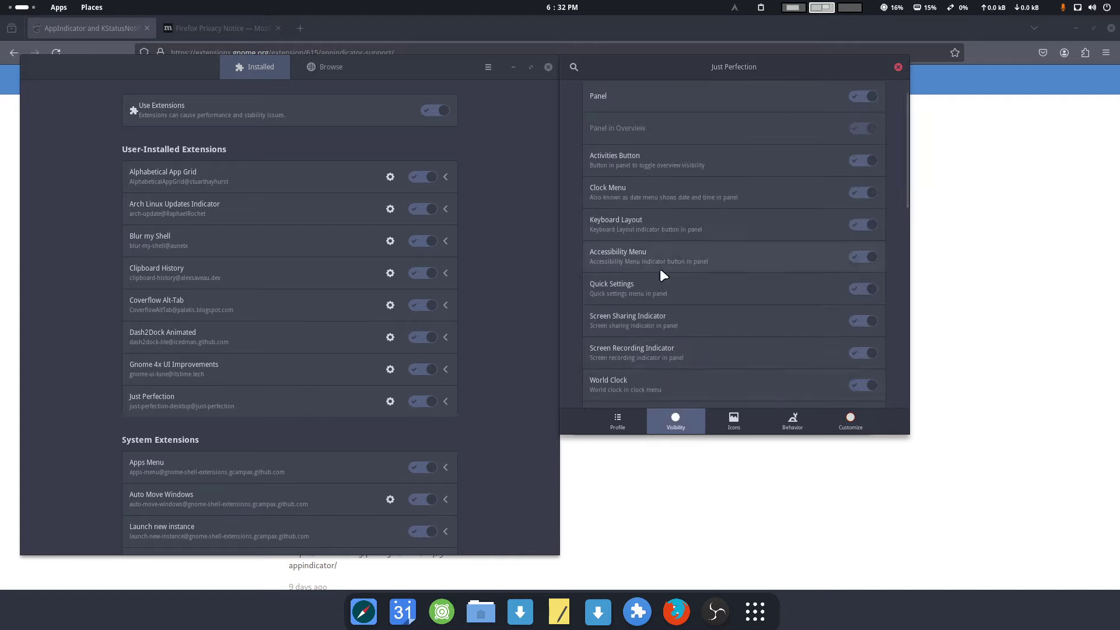
Toggle the top-bar clock off and back on, and hide the accessibility menu
click(857, 192)
click(861, 193)
click(862, 193)
click(863, 192)
click(861, 256)
Search for 'legac' and open the Legacy (GTK3) Theme Scheme Auto Switcher details
key(Escape)
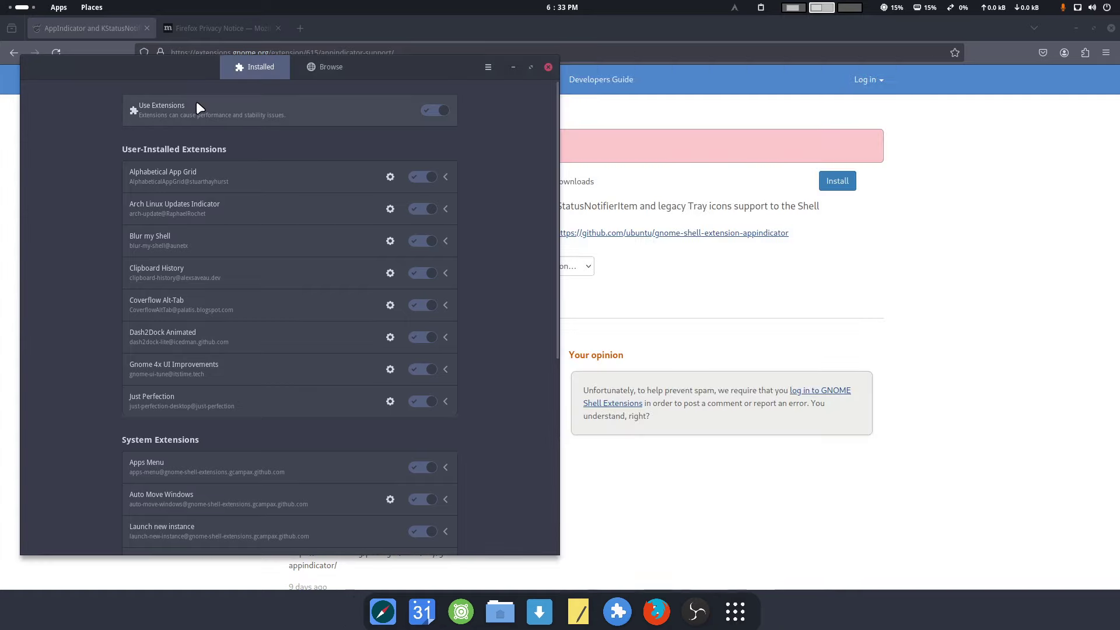
click(314, 67)
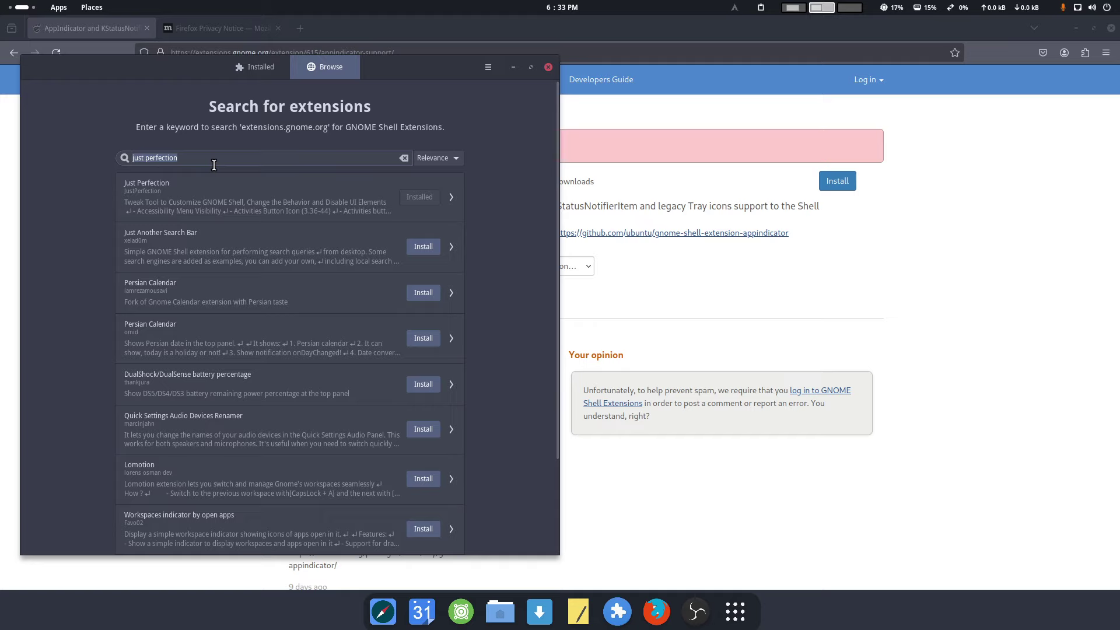
text(legac)
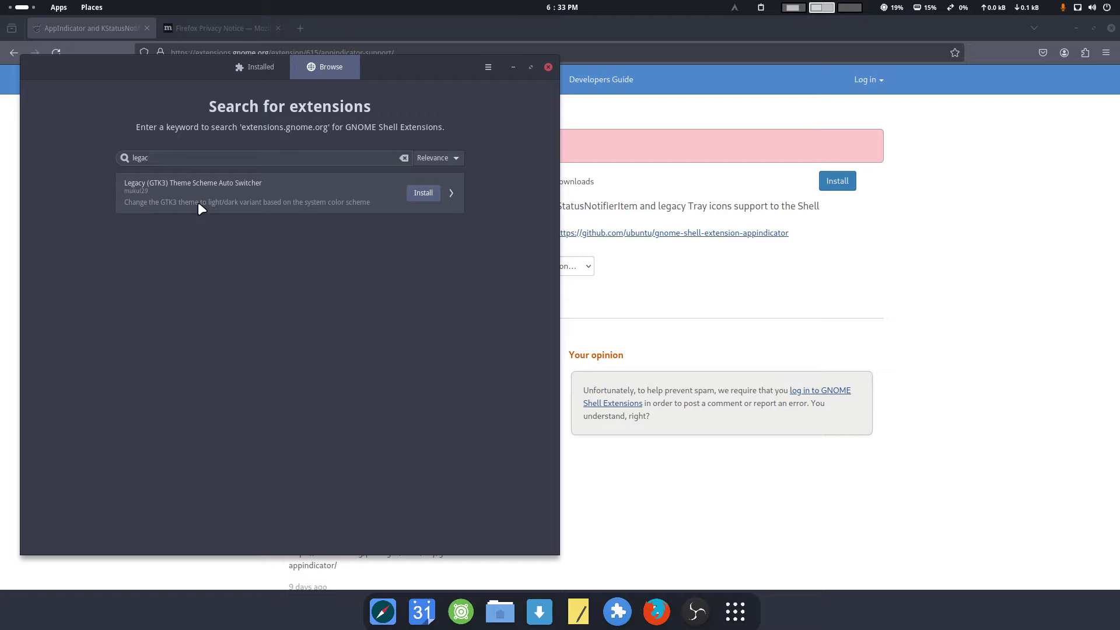
click(236, 204)
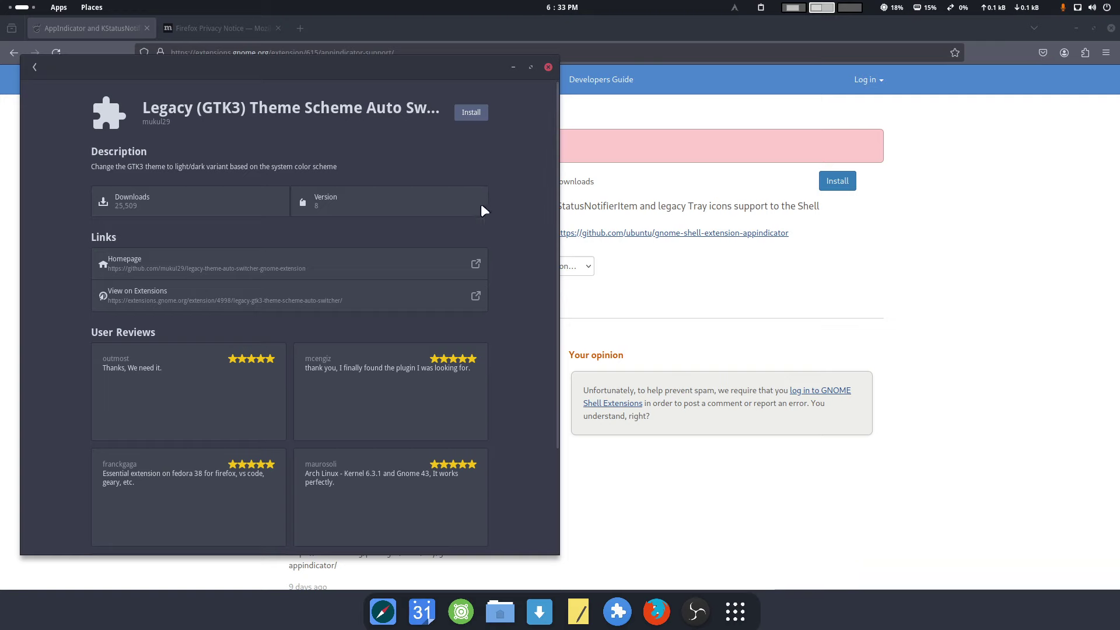
Install Legacy (GTK3) Theme Scheme Auto Switcher and expand its entry in the Installed list
click(472, 111)
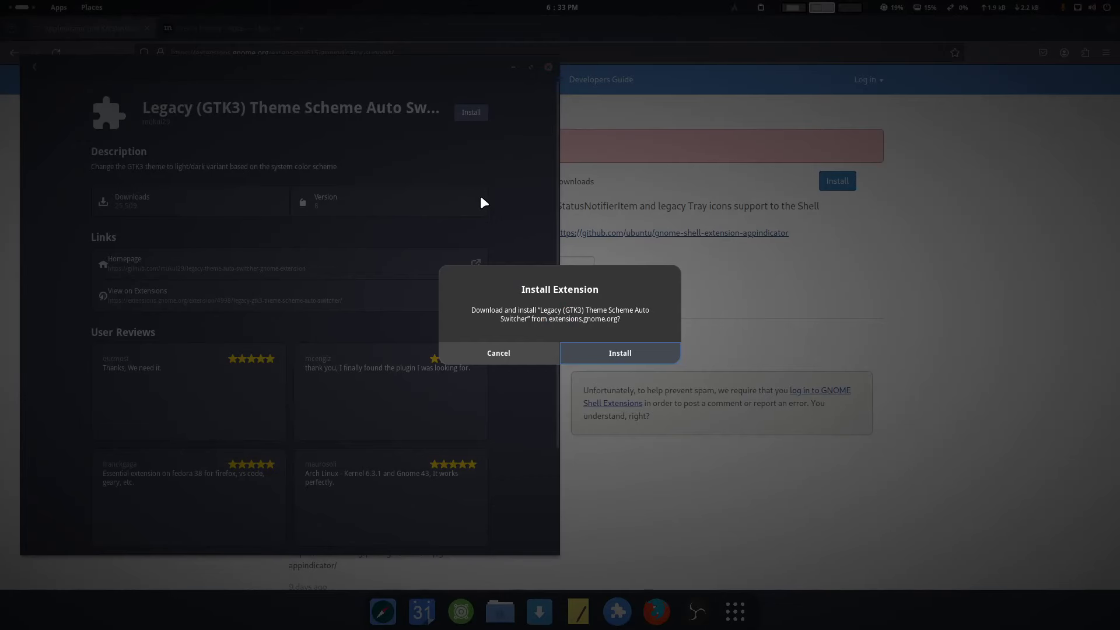
click(601, 353)
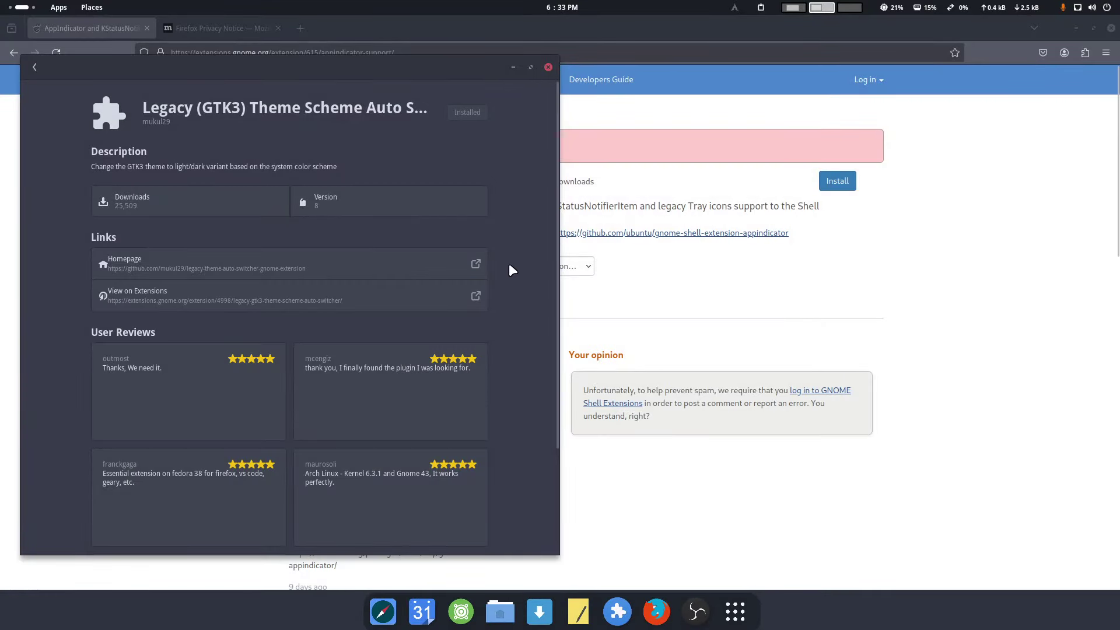
click(30, 69)
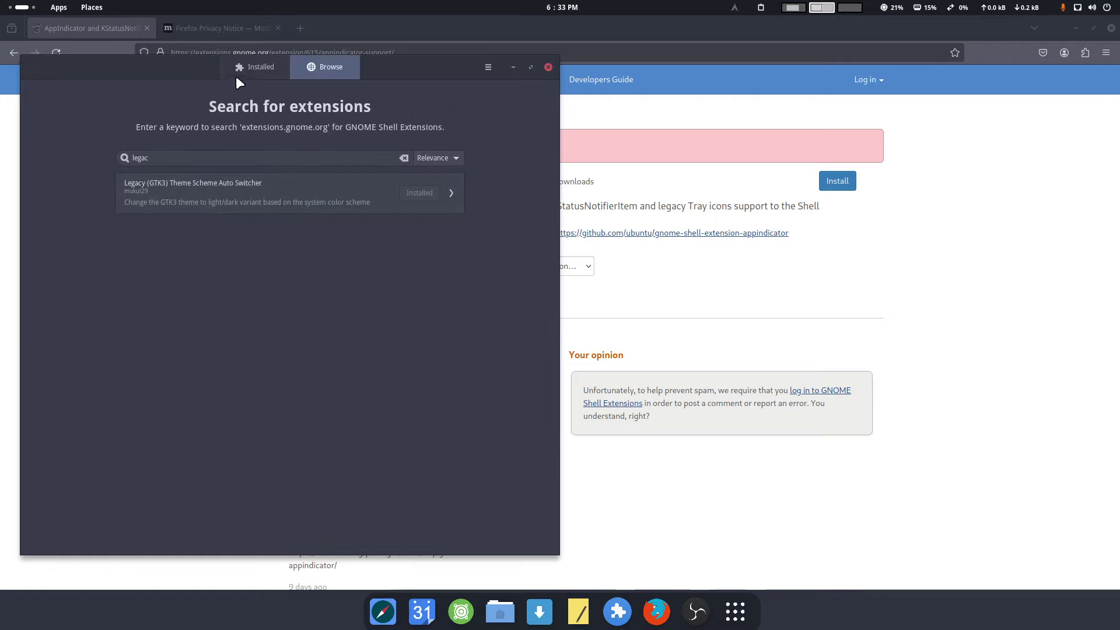
click(255, 68)
click(262, 434)
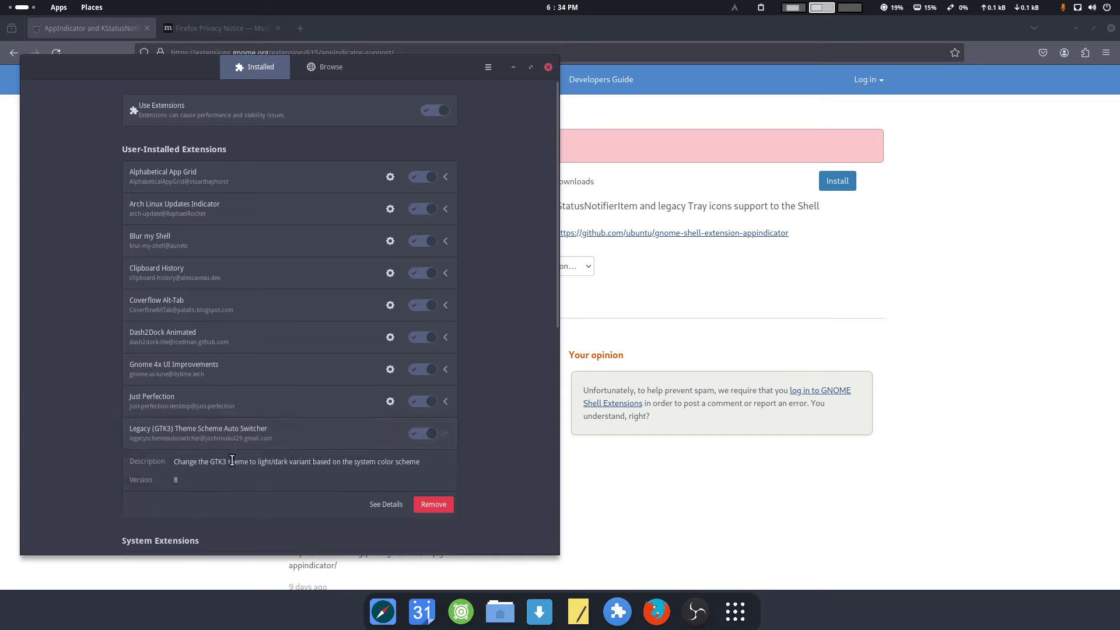
Toggle Legacy (GTK3) Theme Scheme Auto Switcher off and on, then search for 'light st'
click(419, 435)
click(421, 434)
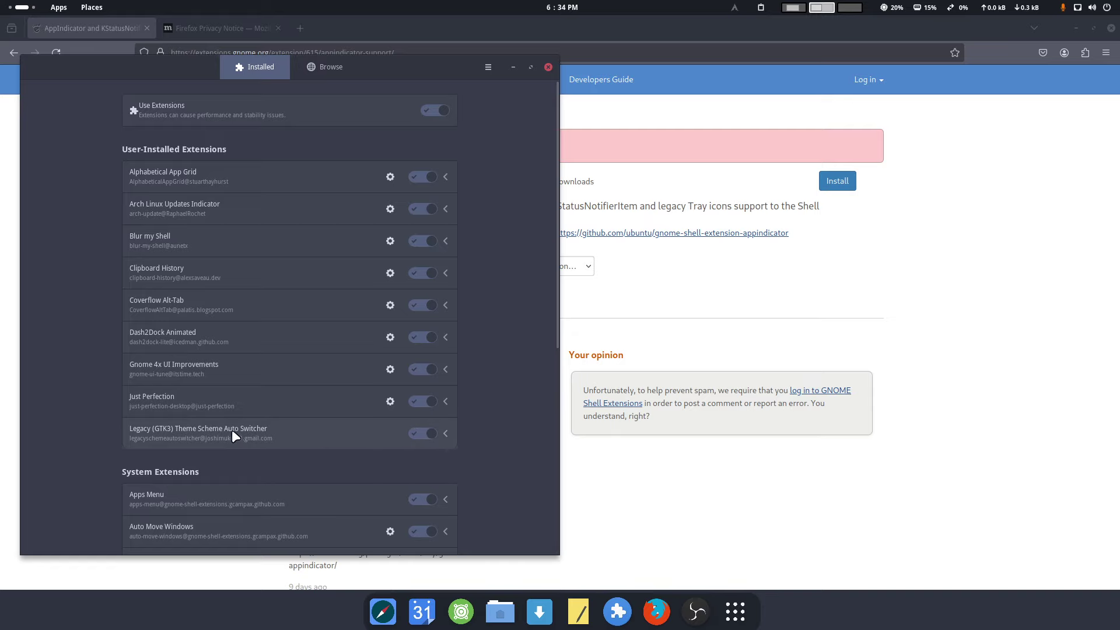
click(316, 62)
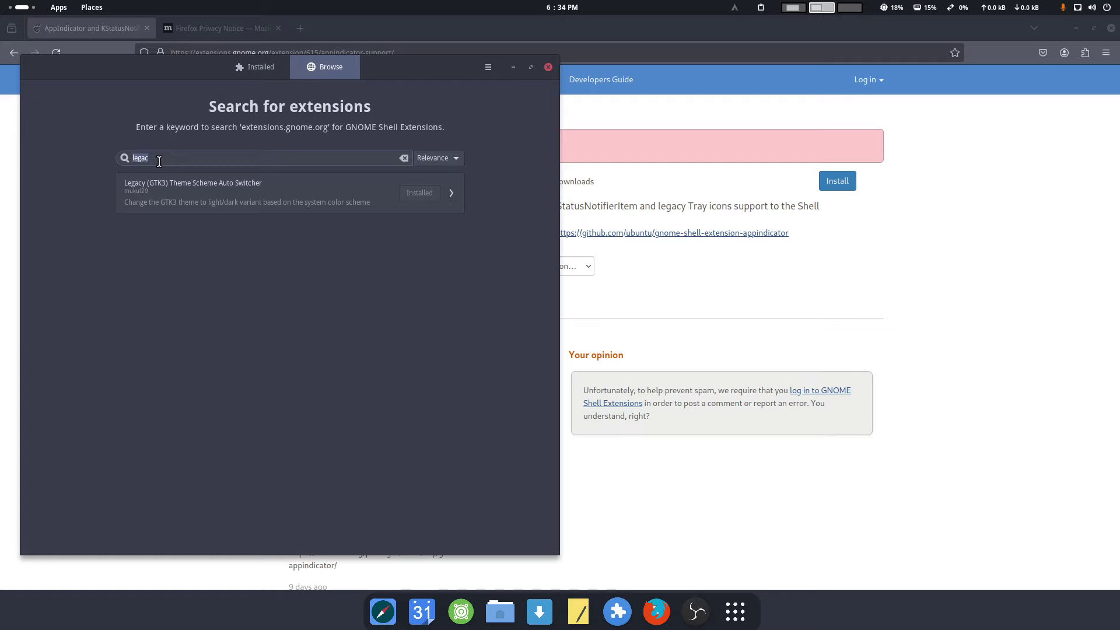
text(light)
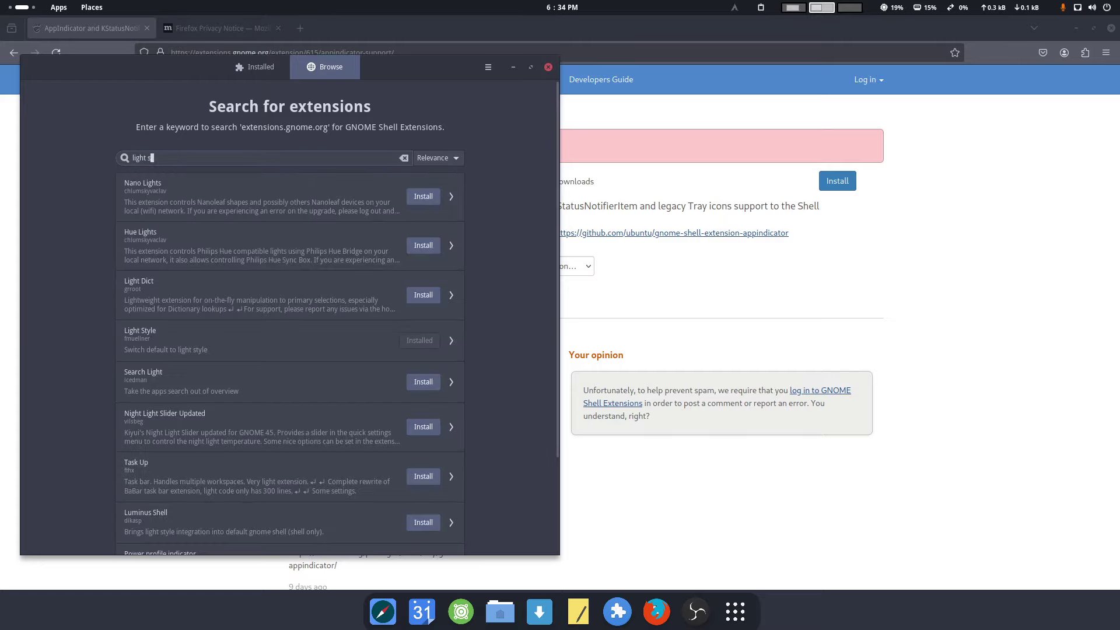
text( st)
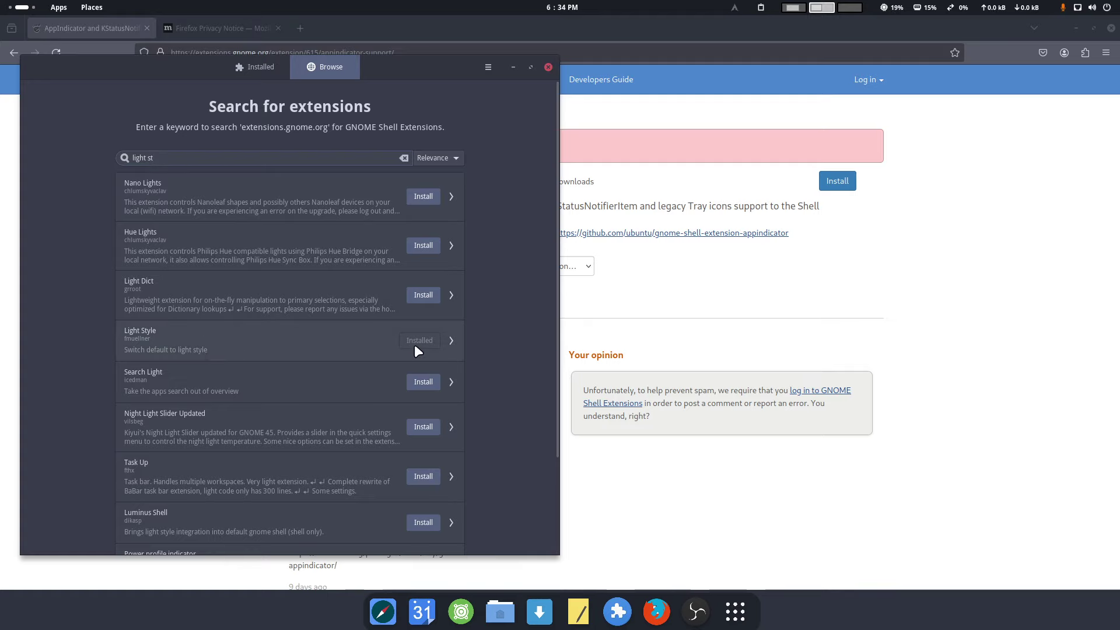
drag(155, 158, 117, 156)
Search 'top bar organizer' and install Transparent Top Bar (Adjustable transparency)
text(top bar )
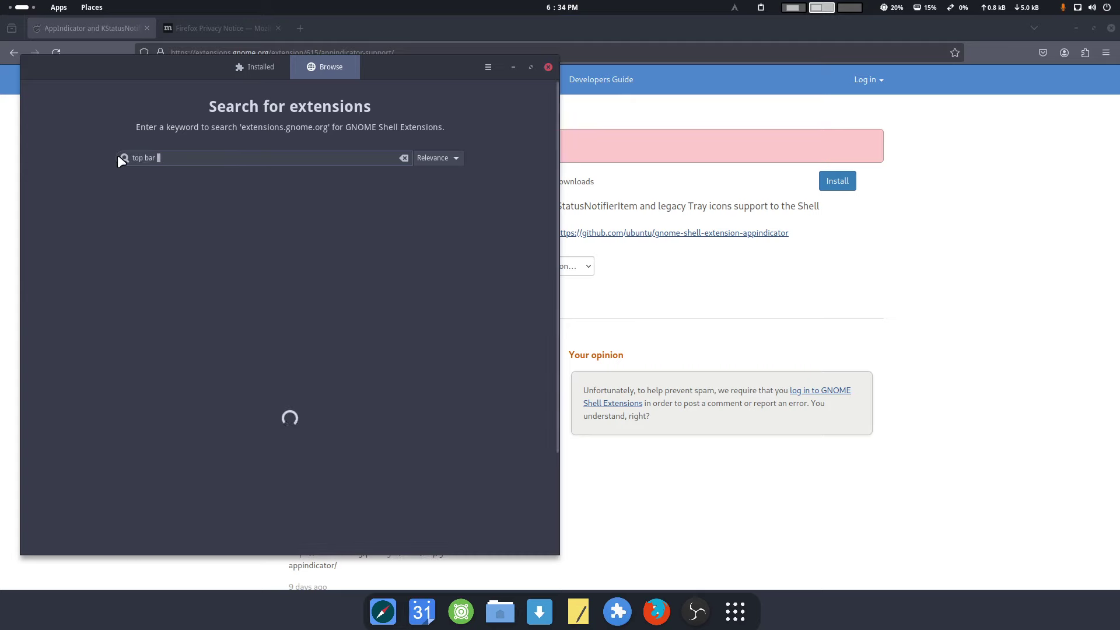
text(organ)
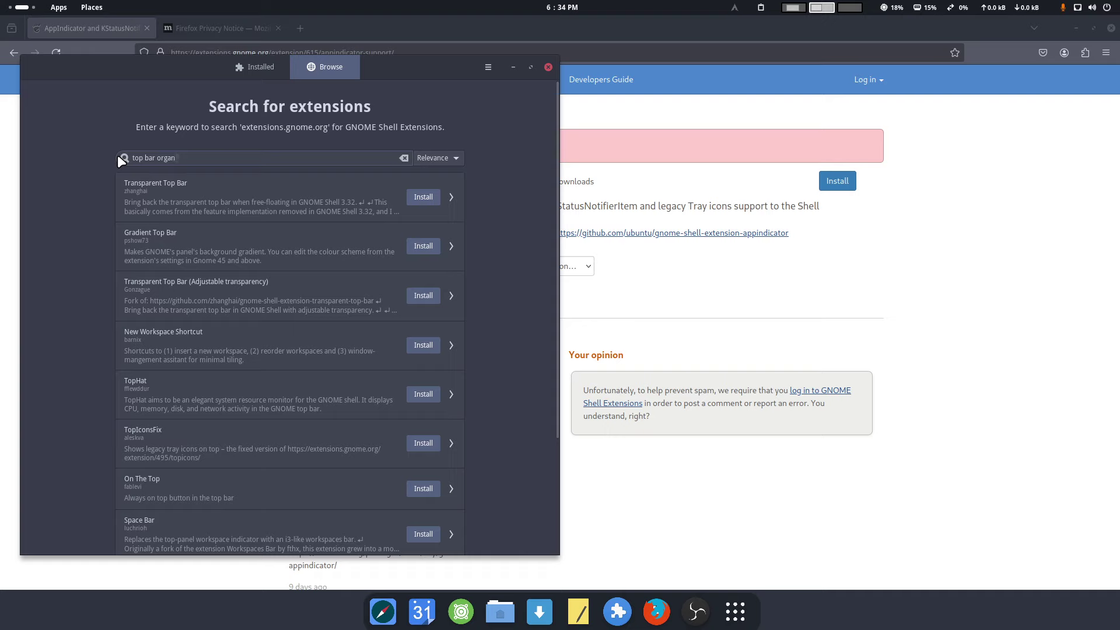
text(izer)
click(425, 295)
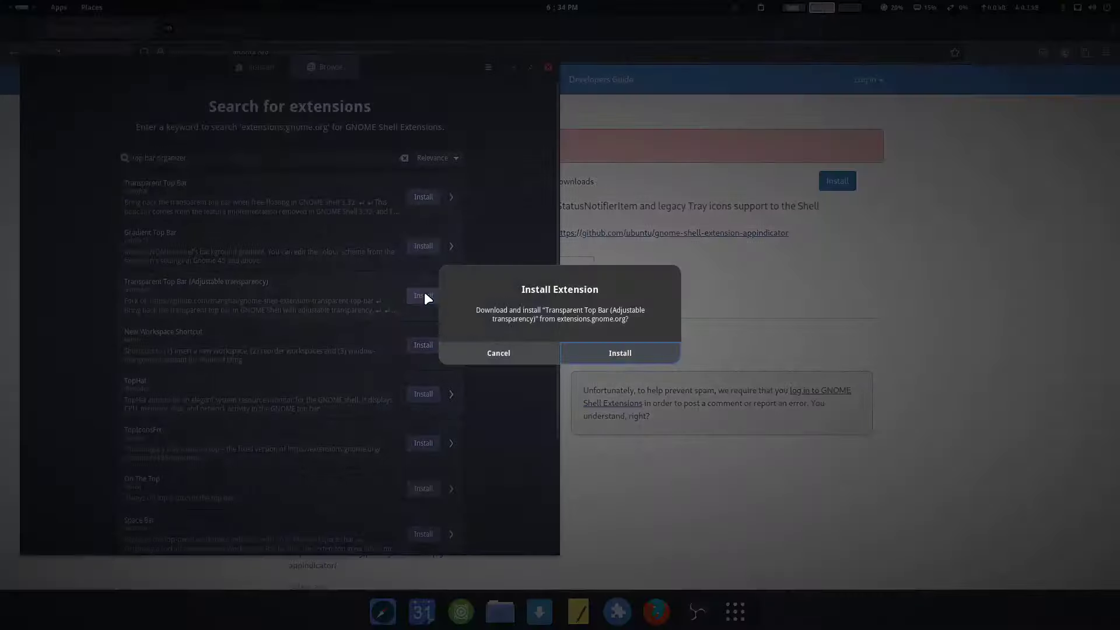
click(615, 350)
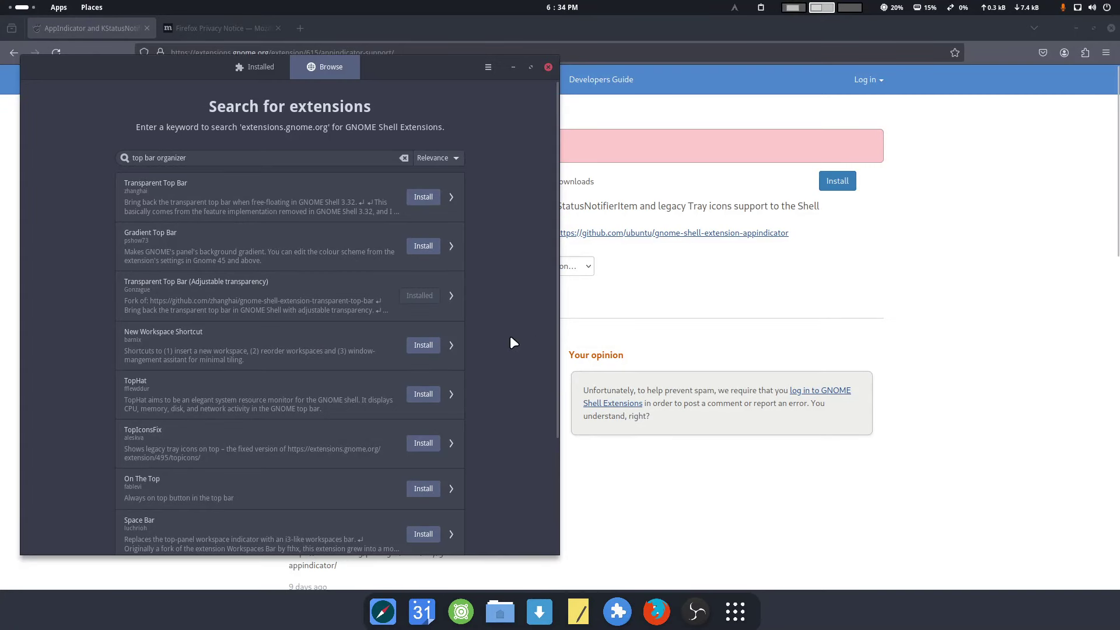
From the installed list, lower Transparent Top Bar's top bar opacity to 27%
click(249, 68)
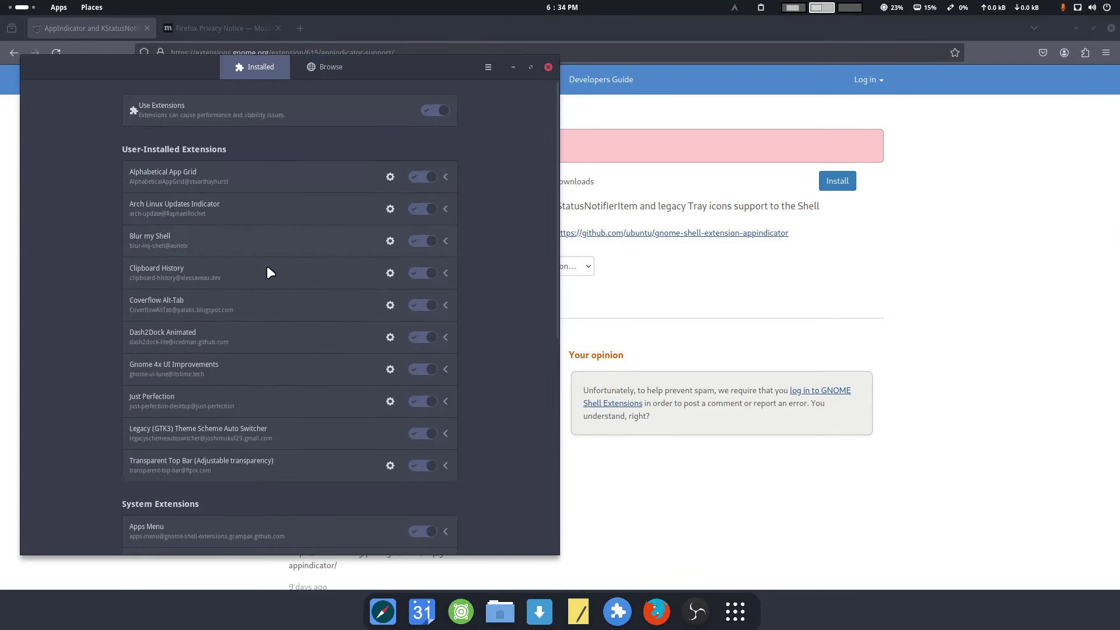
click(389, 467)
click(693, 128)
drag(697, 127, 623, 122)
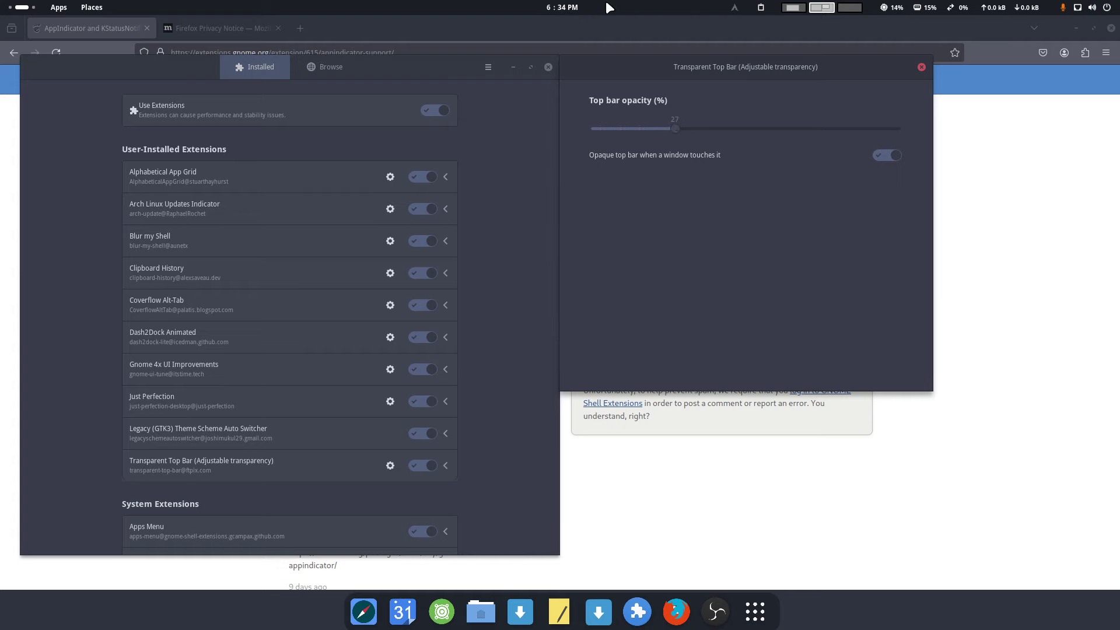
Check the transparent top bar over Firefox, then minimize Firefox and close the settings
key(alt+Tab)
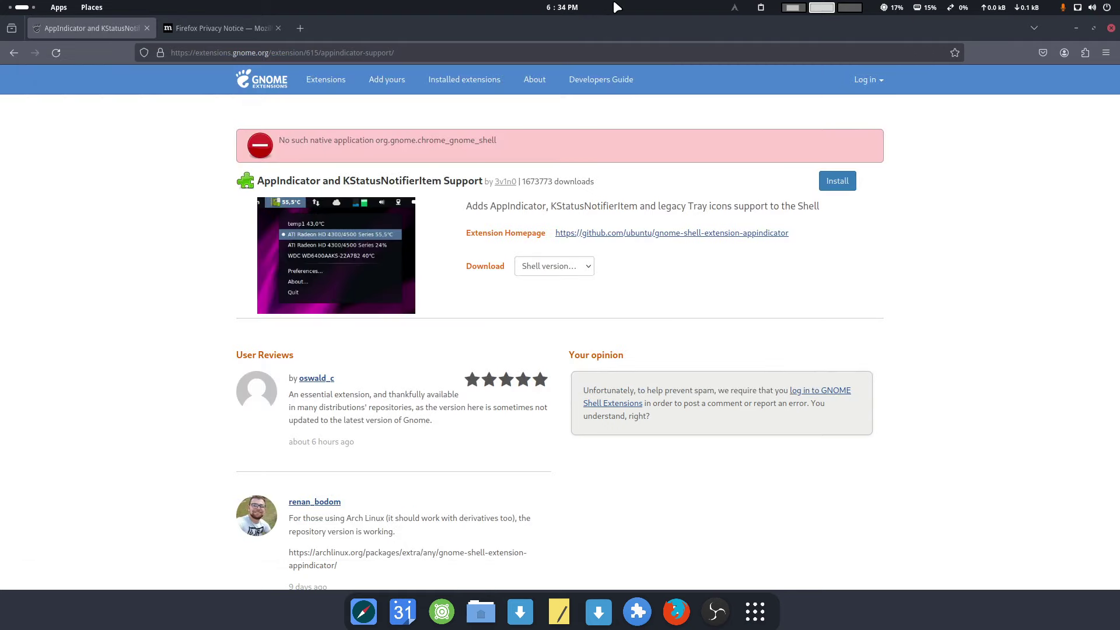
double_click(646, 24)
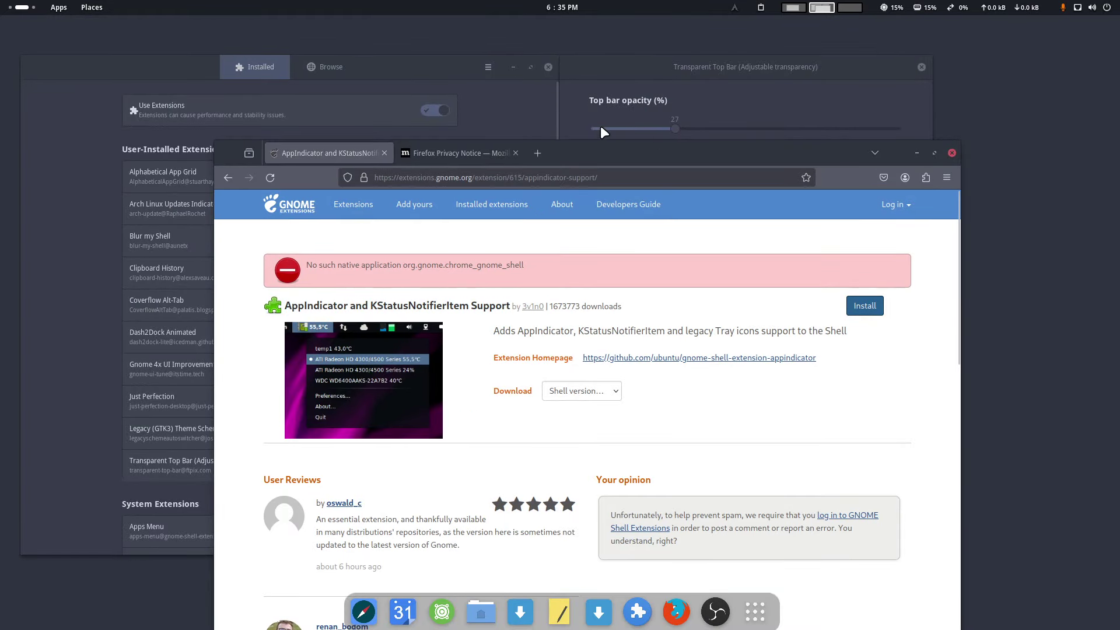
click(673, 66)
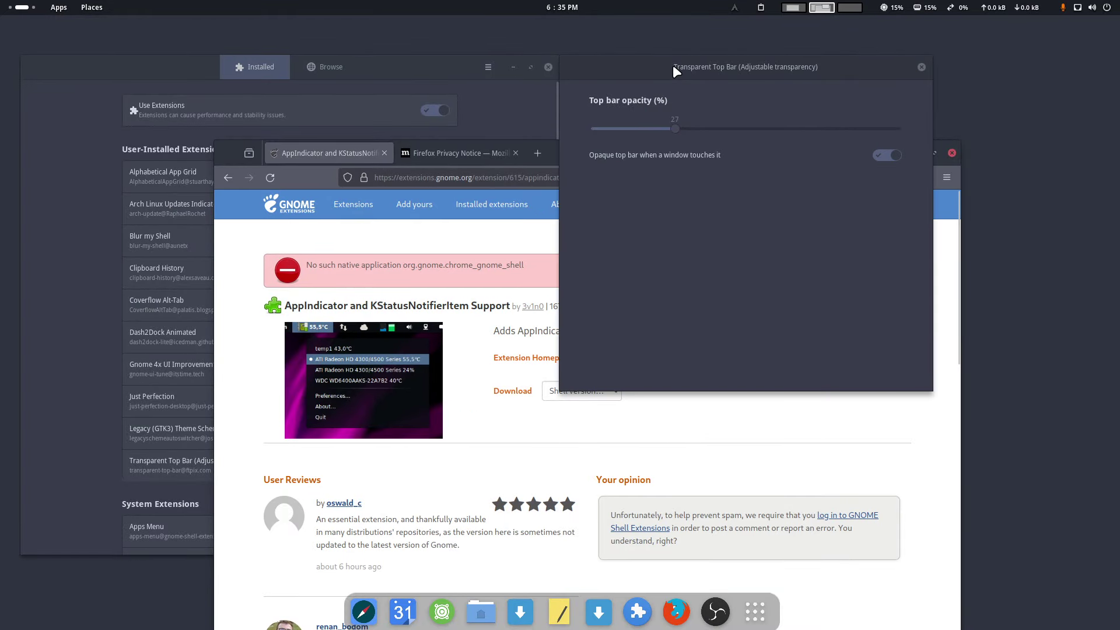
click(674, 66)
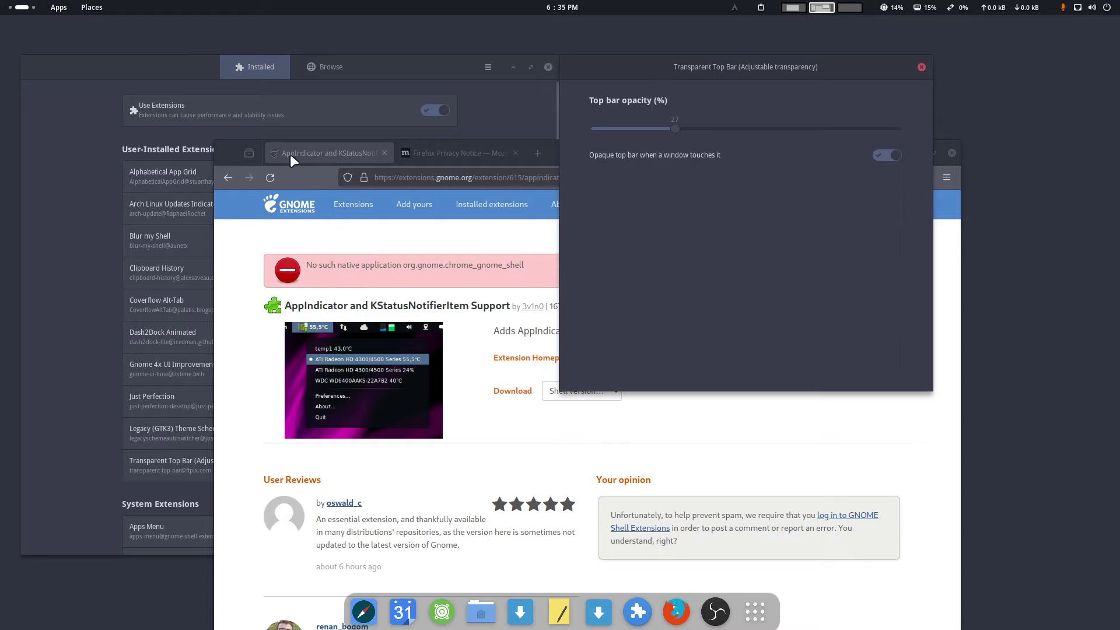
click(226, 152)
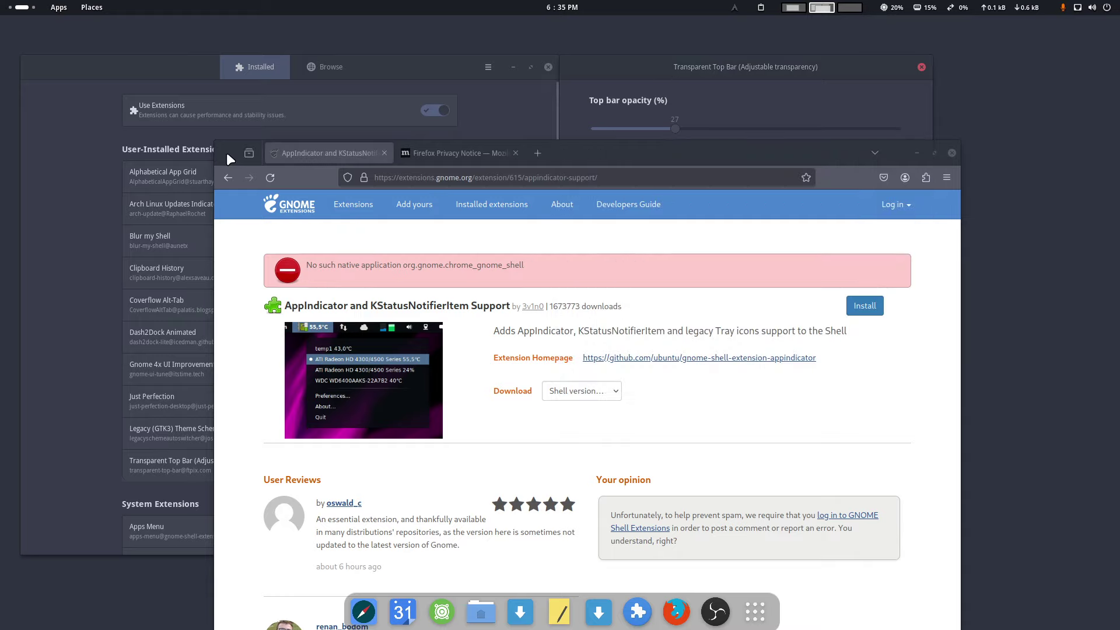
double_click(226, 153)
drag(527, 26, 495, 48)
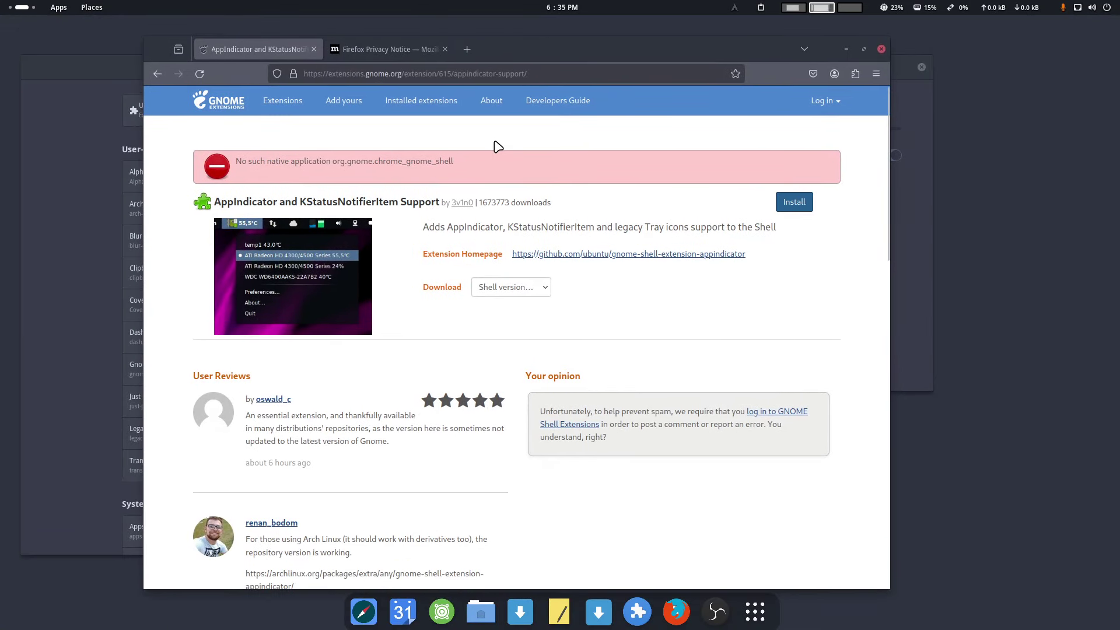
click(845, 46)
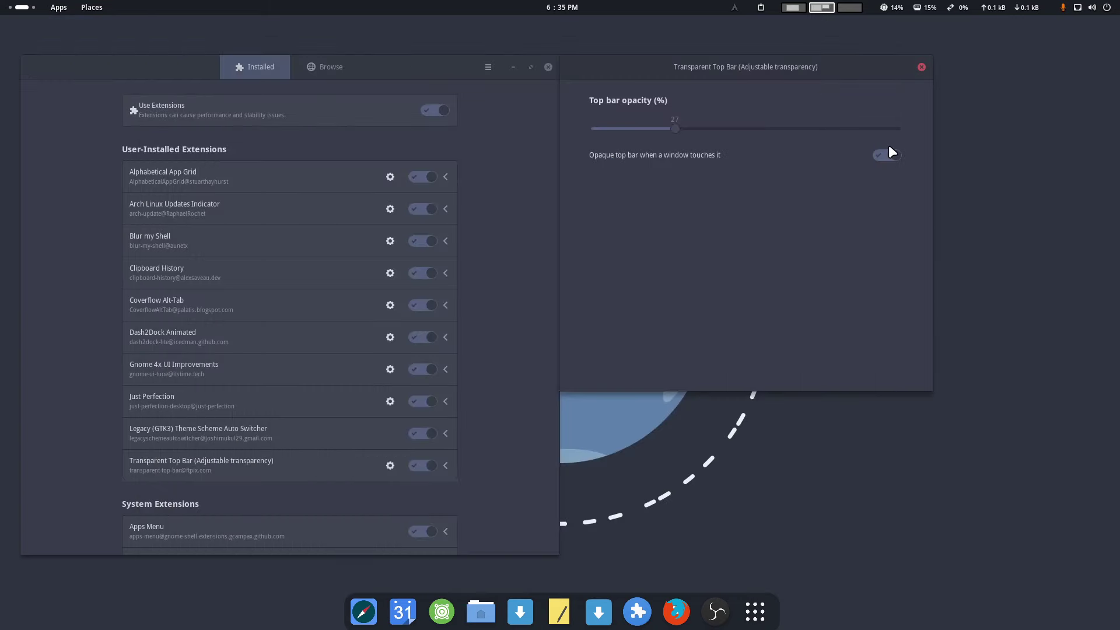
click(921, 67)
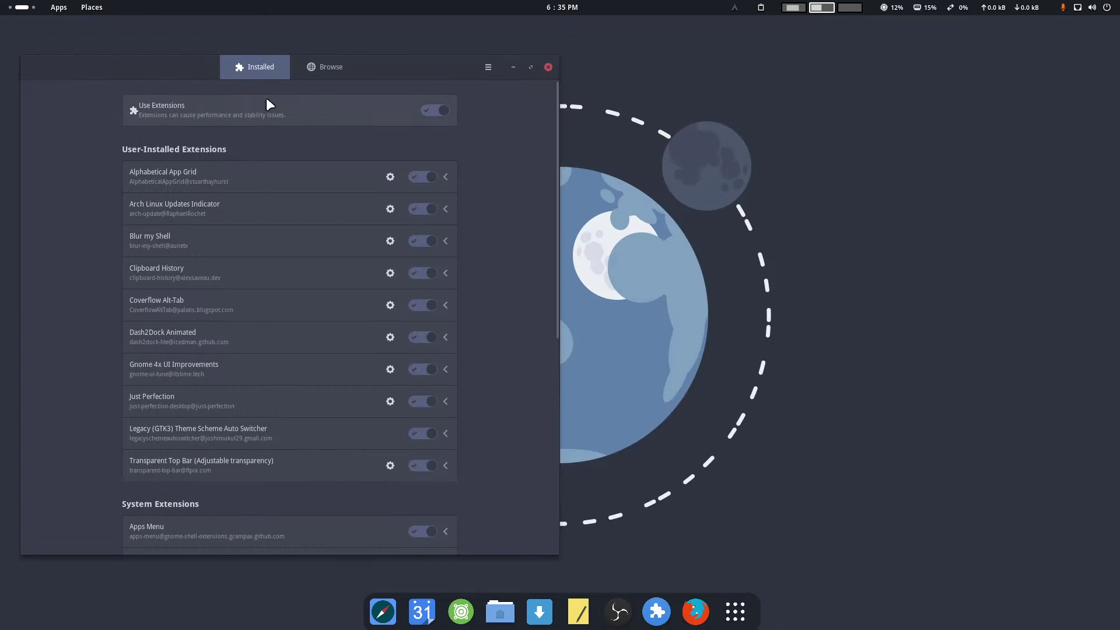
Search Browse for 'vital' and install the Vitals extension
click(307, 67)
drag(217, 155, 117, 150)
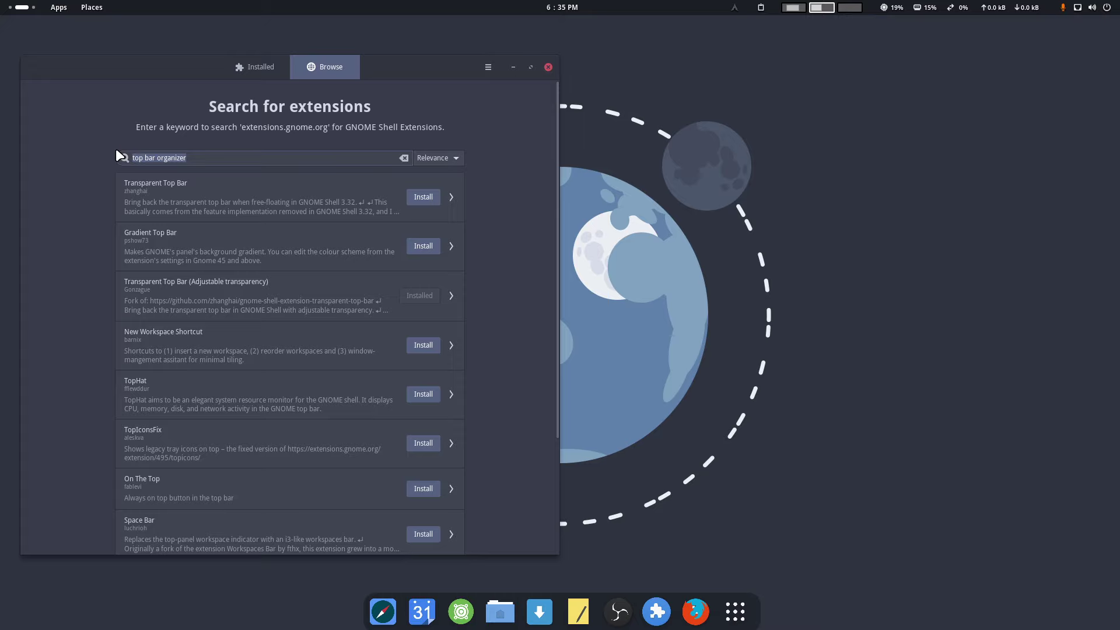
text(vital)
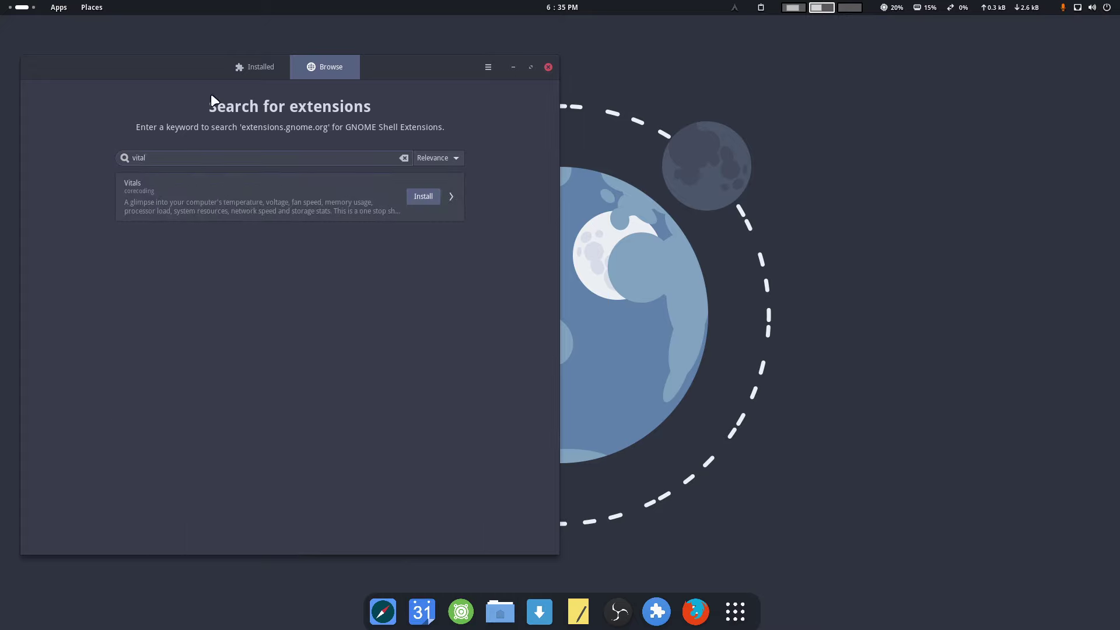
click(423, 196)
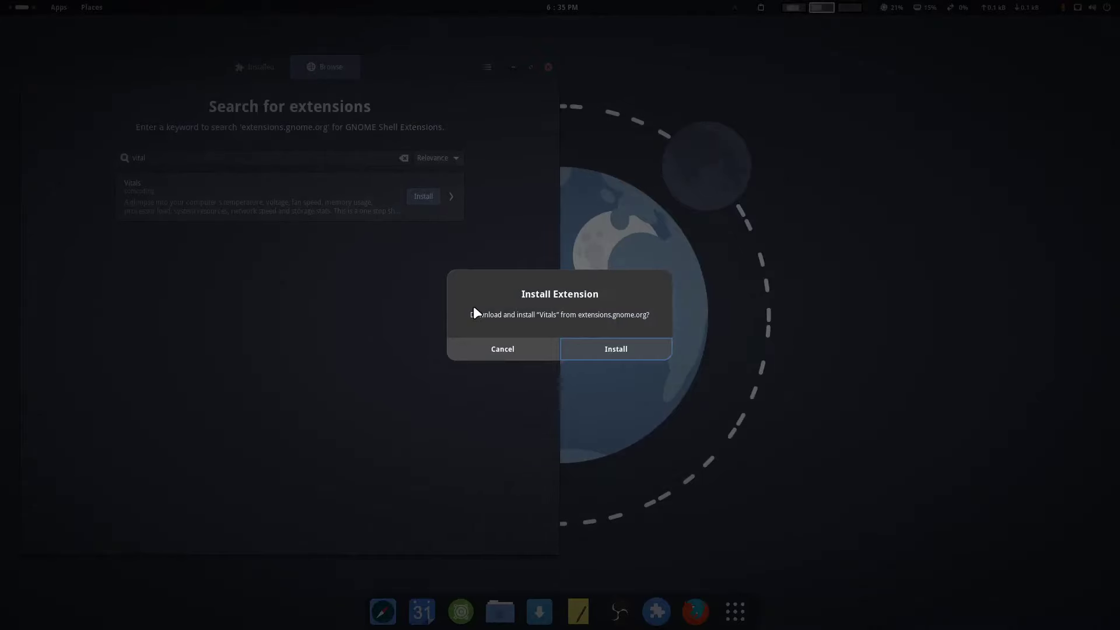
click(615, 349)
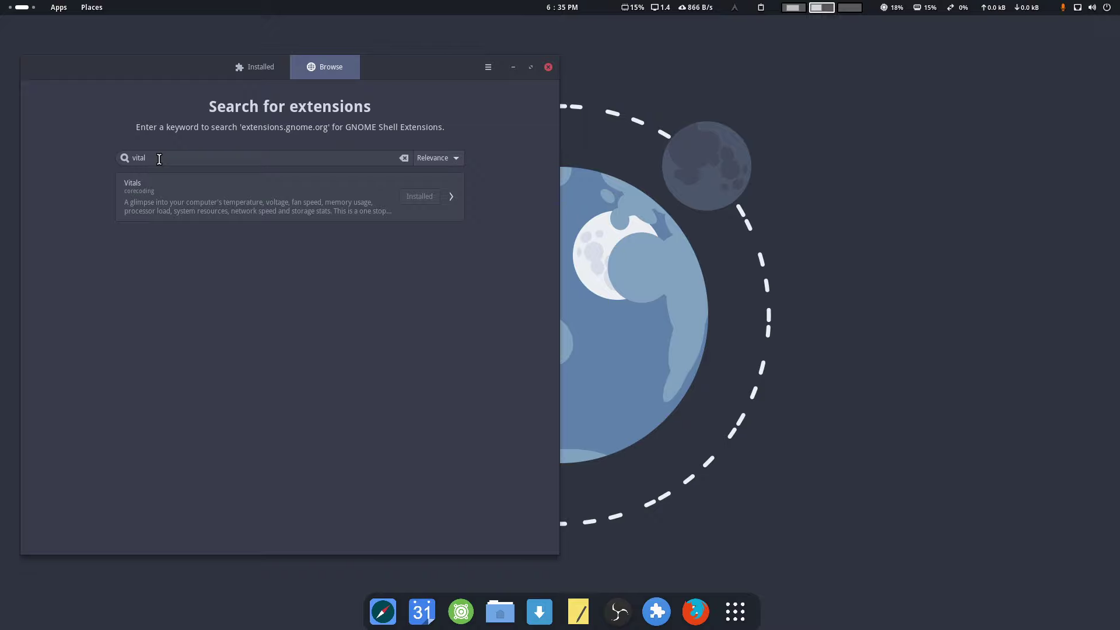
drag(160, 159, 123, 160)
Search 'extension' and install the Extension List extension
text(ex)
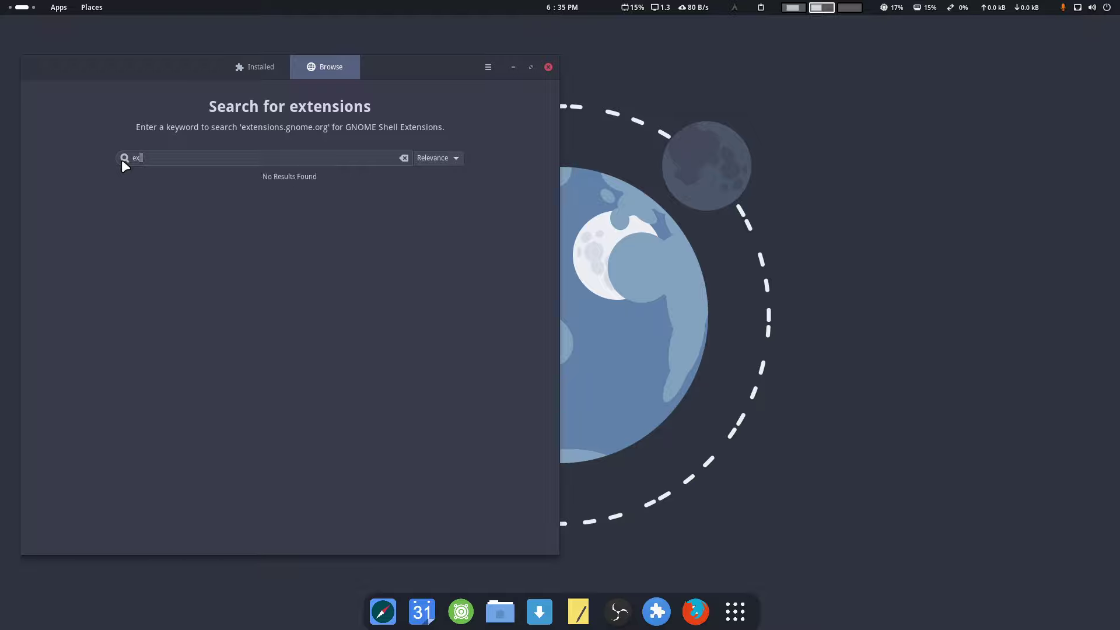
text(tensi)
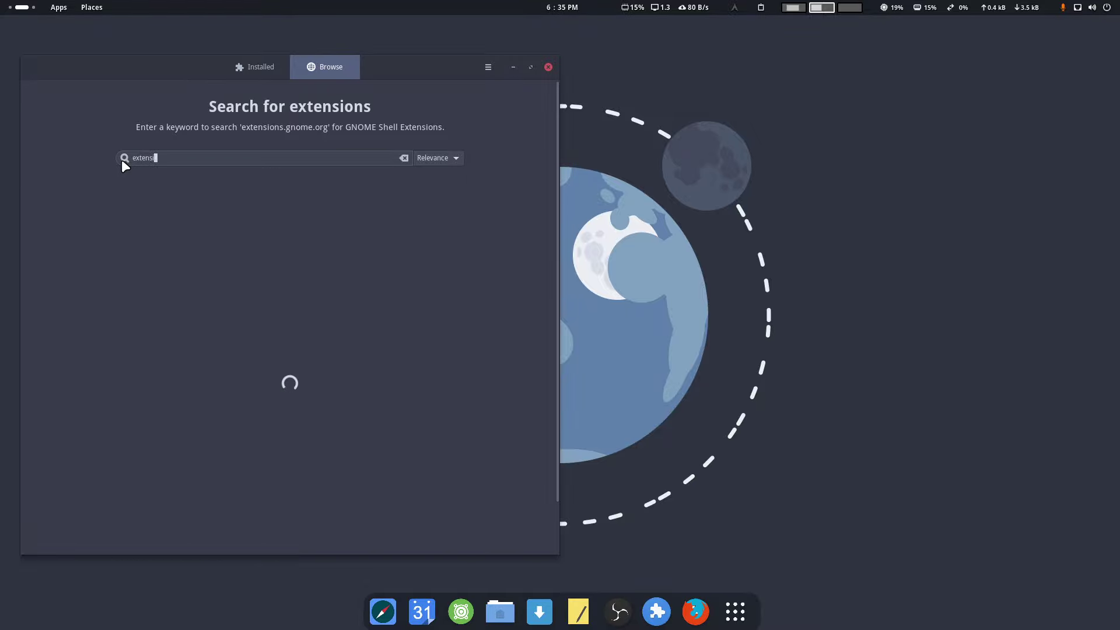
text(on)
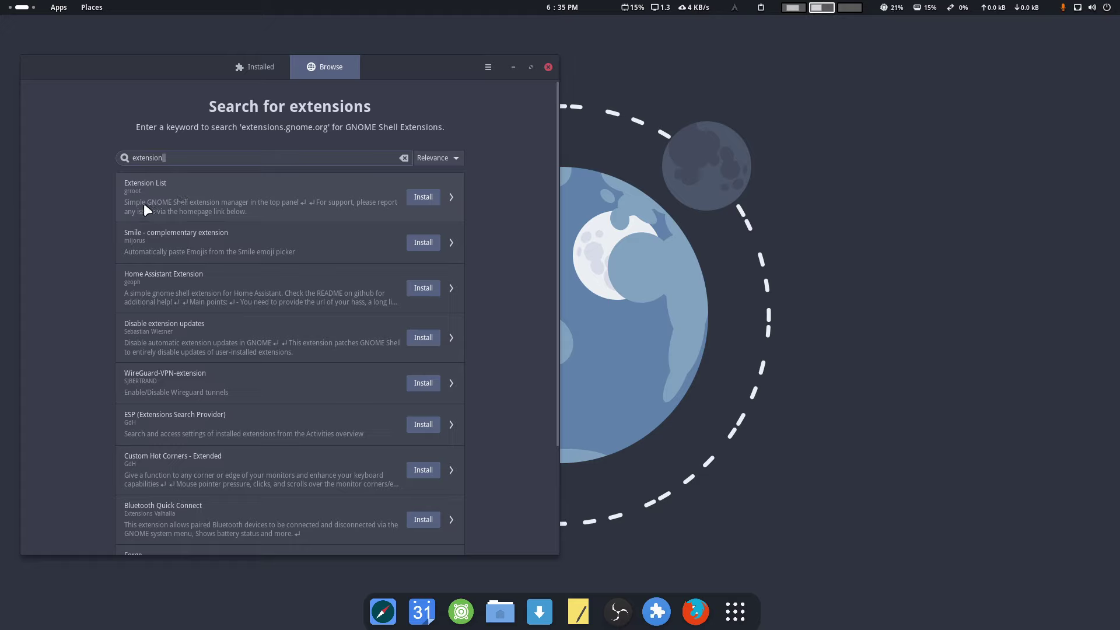
click(425, 196)
click(621, 352)
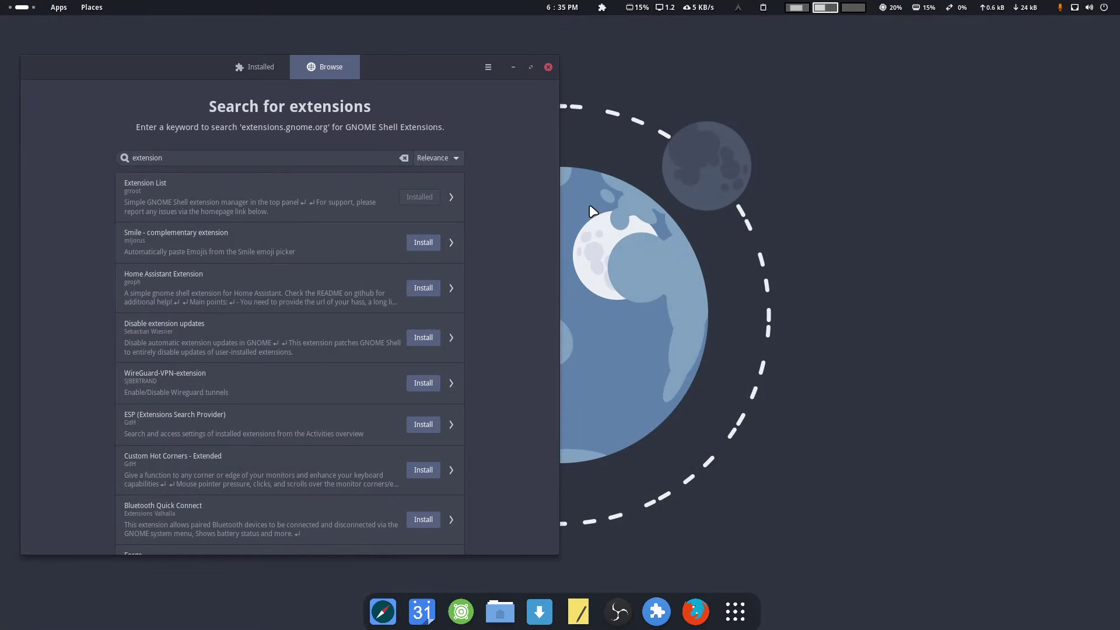
Close Extension Manager and look through the Extension List and Vitals top-bar menus
click(548, 67)
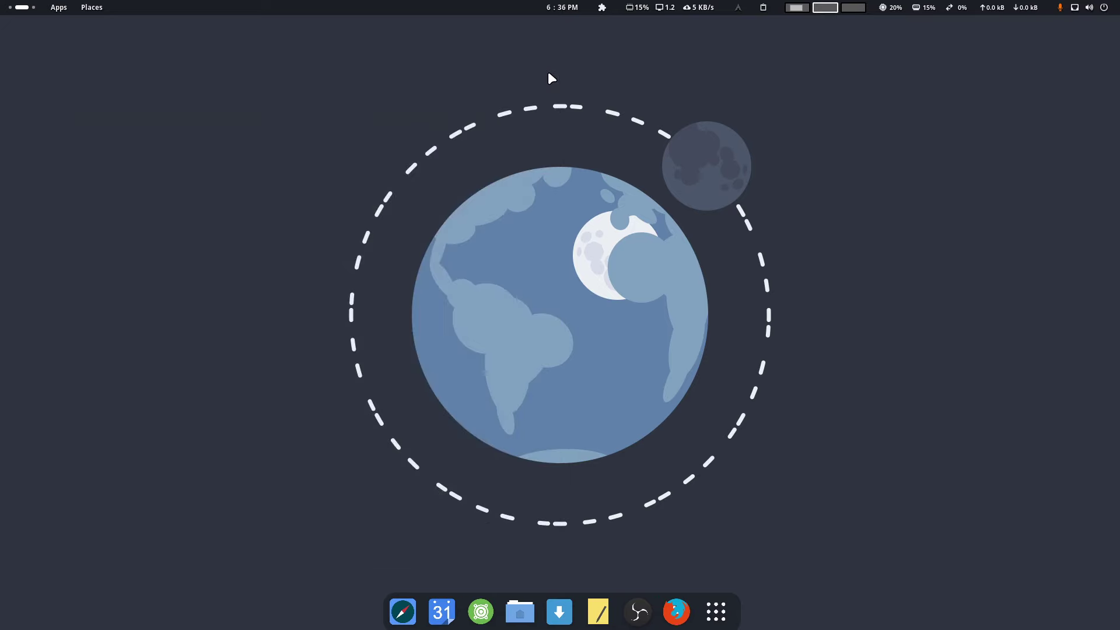
click(602, 8)
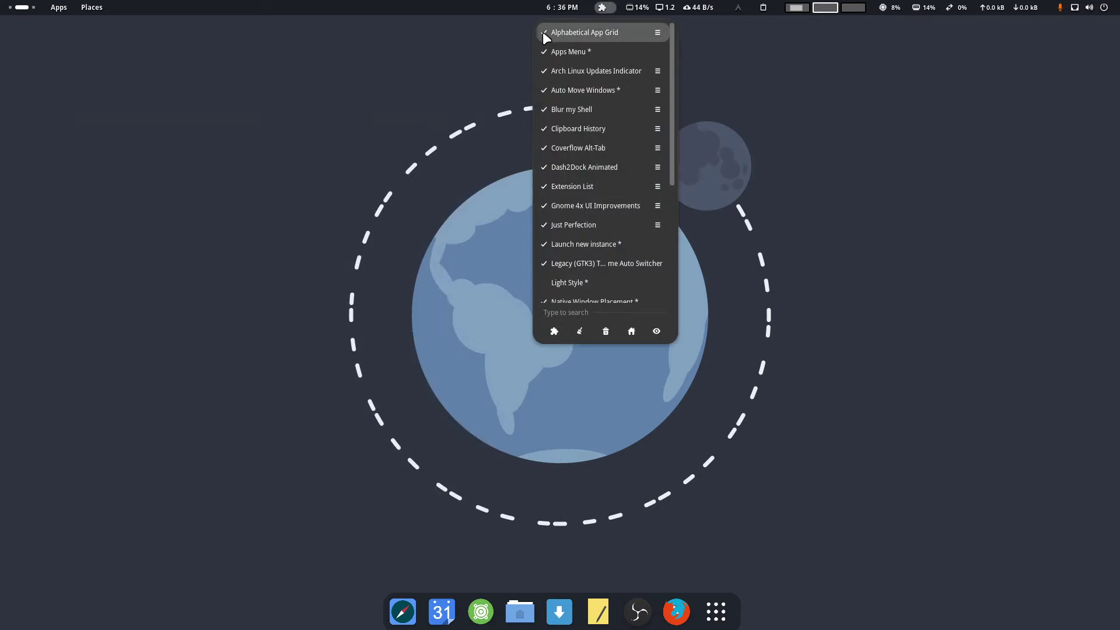
scroll(555, 249, down, 5)
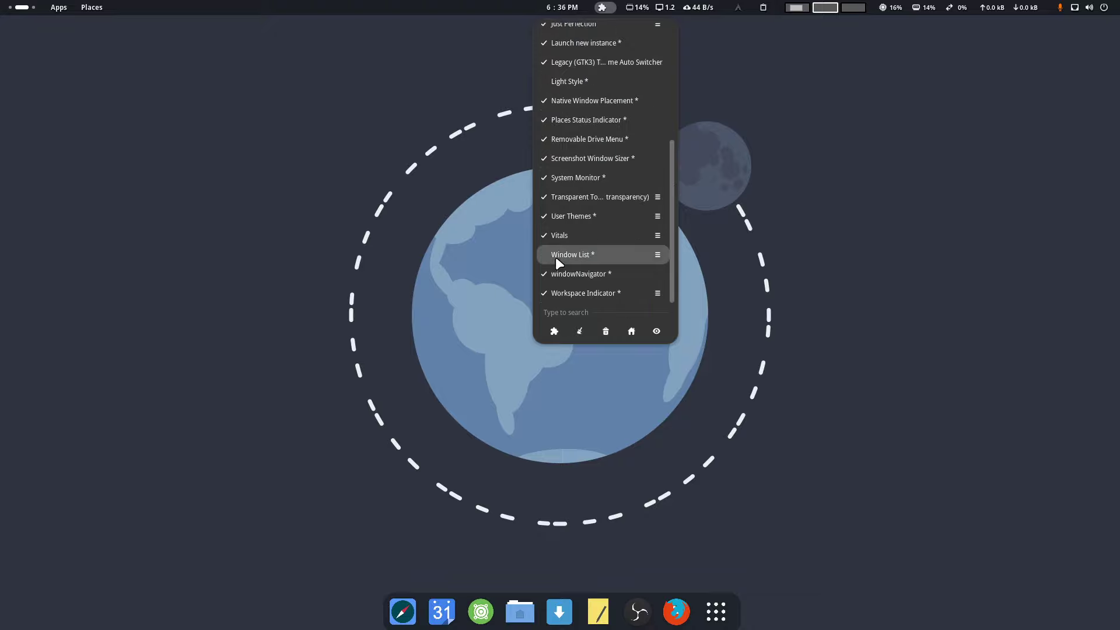
scroll(555, 257, up, 5)
click(987, 7)
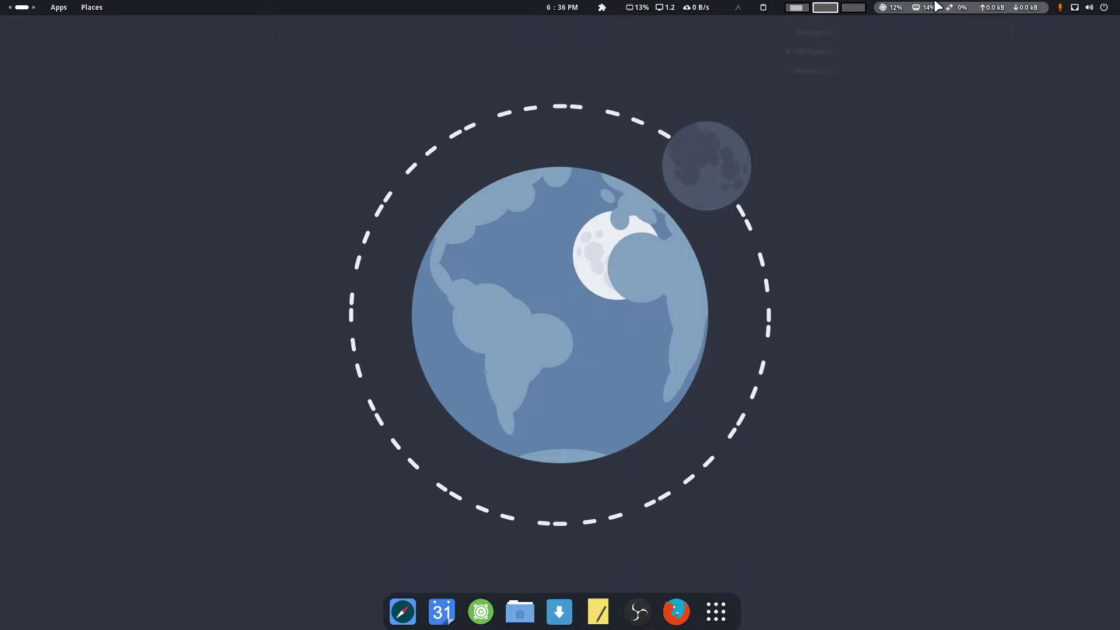
click(603, 8)
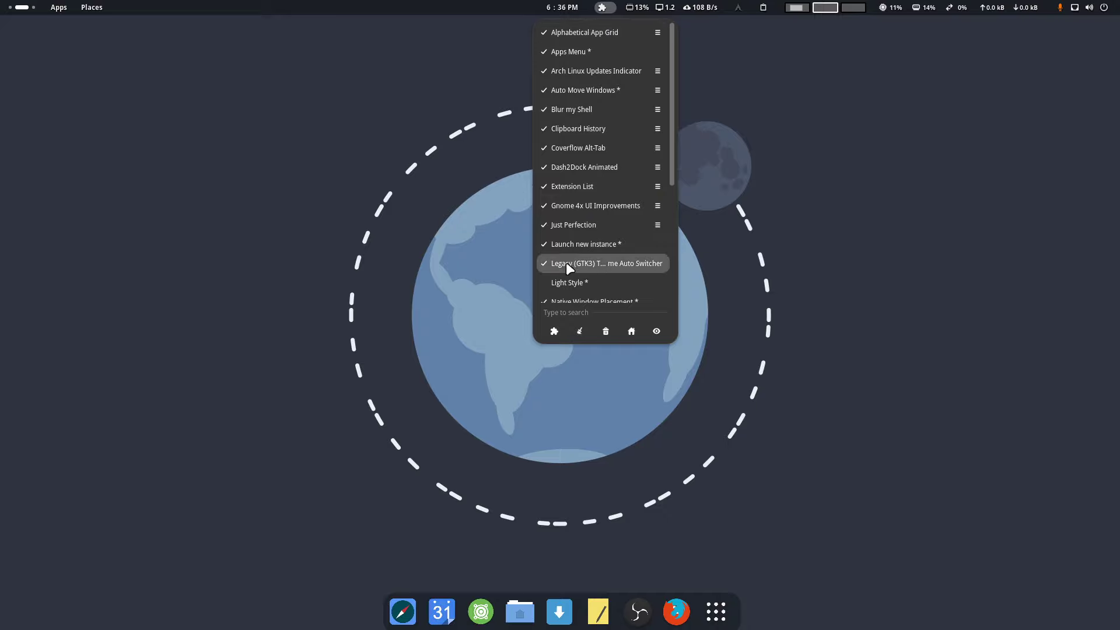
click(544, 261)
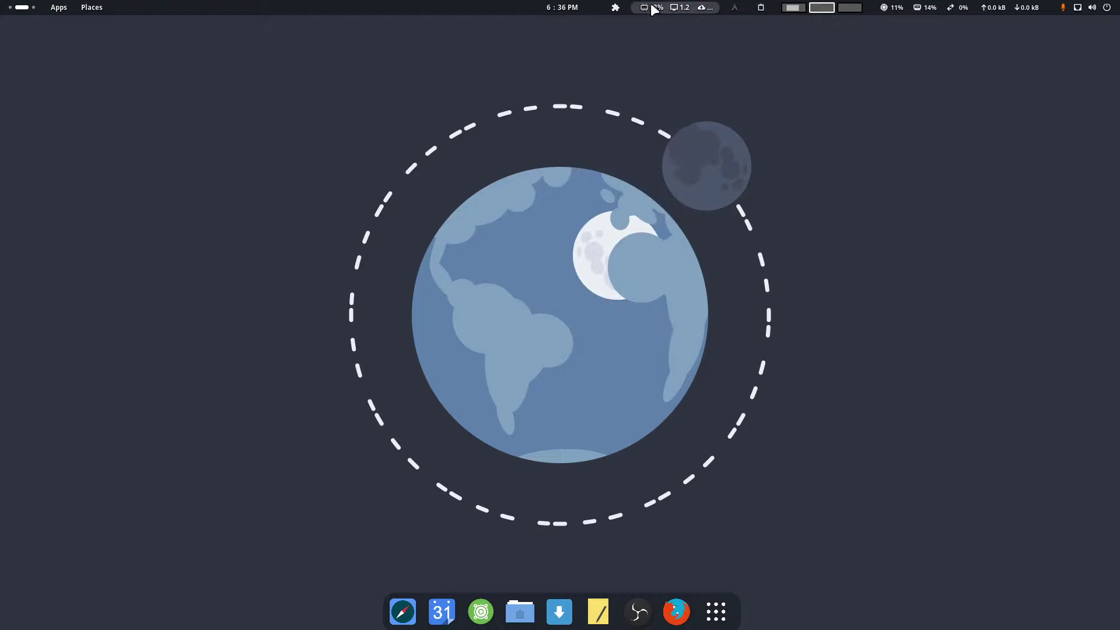
Switch off Clipboard History and Arch Linux Updates Indicator in the Extension List menu
click(615, 7)
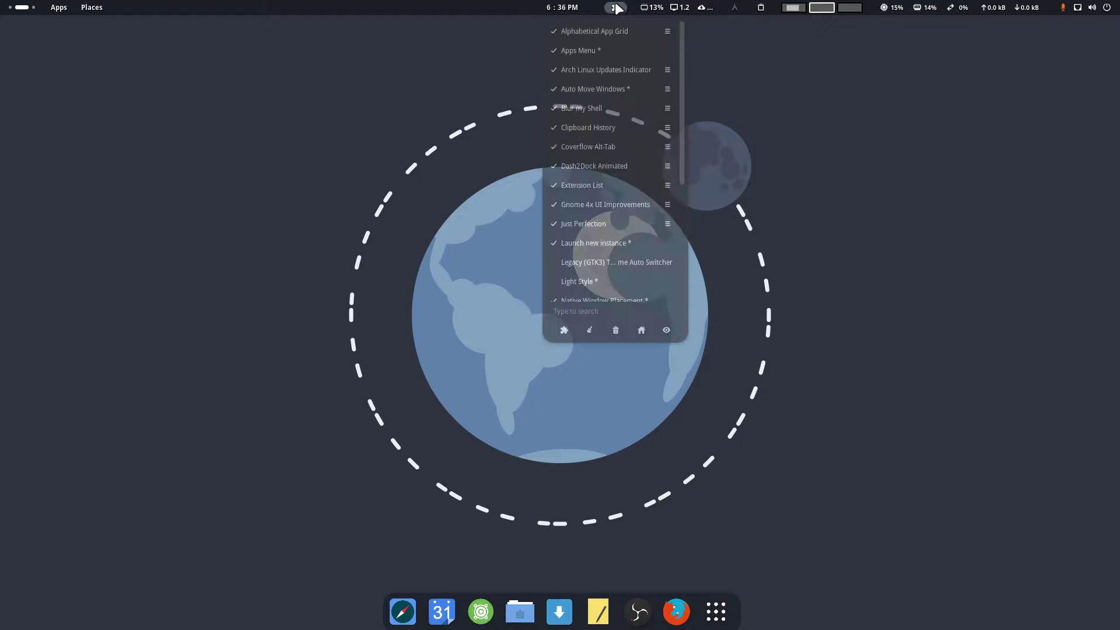
click(557, 130)
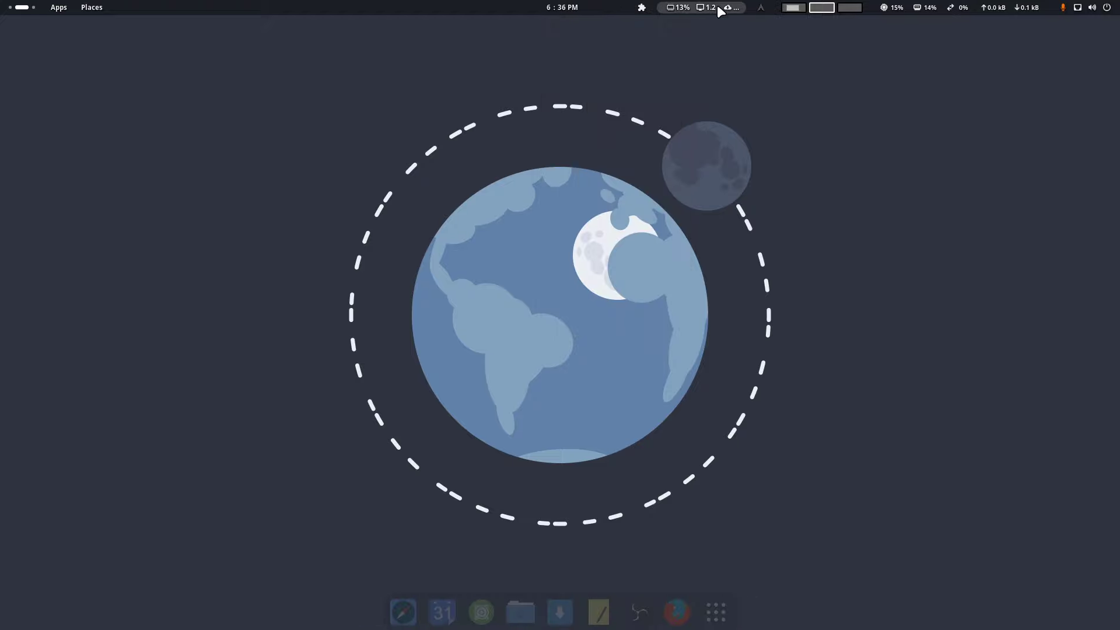
click(641, 7)
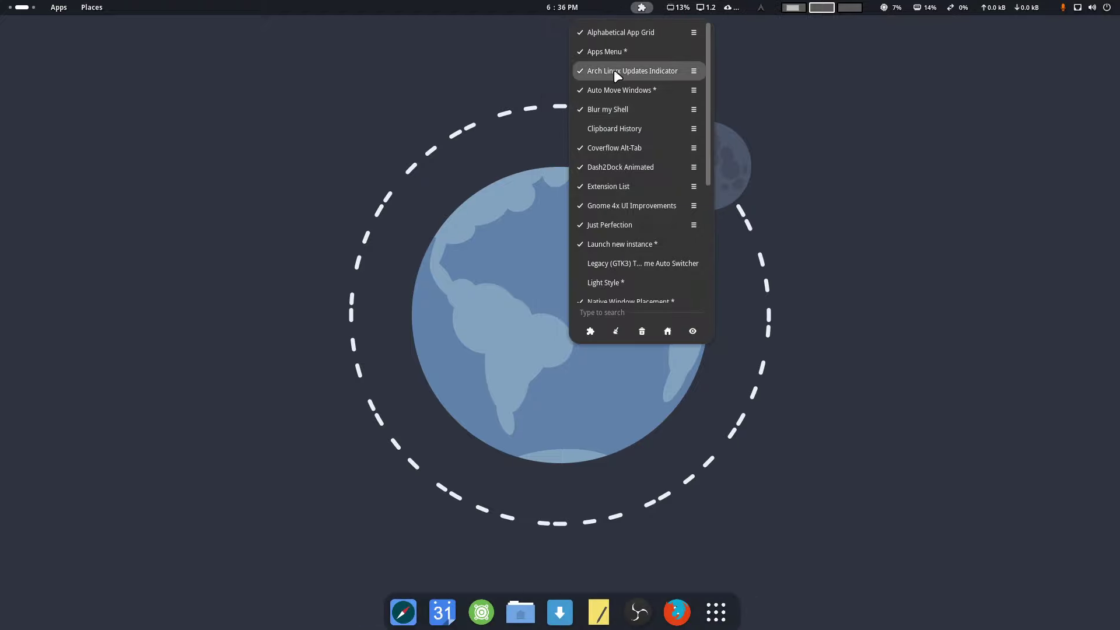
click(580, 68)
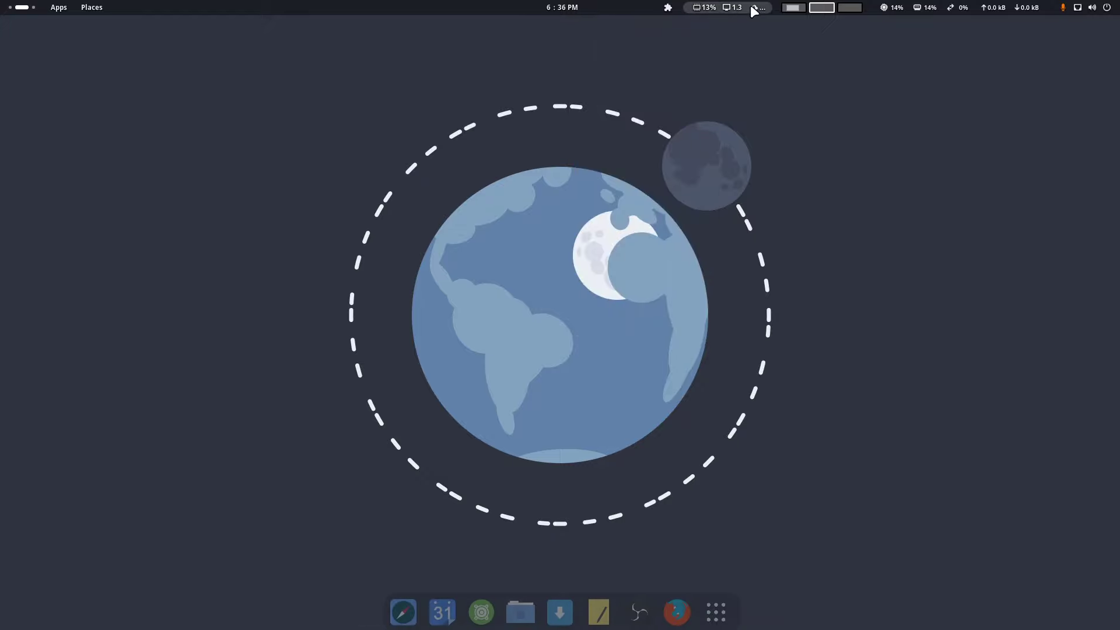
click(668, 7)
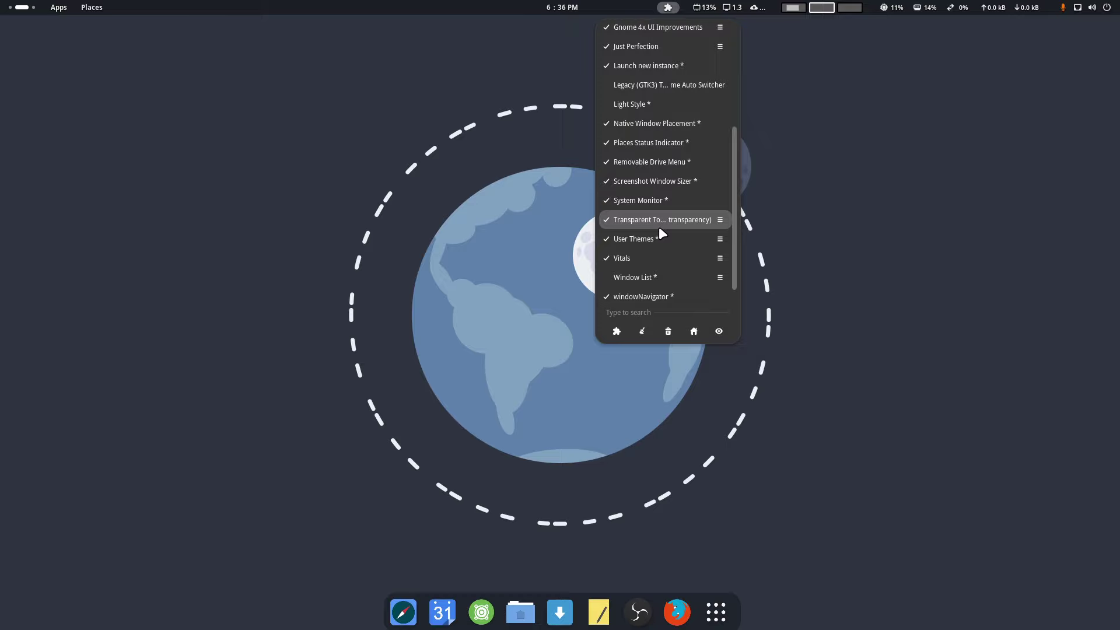
scroll(660, 229, down, 1)
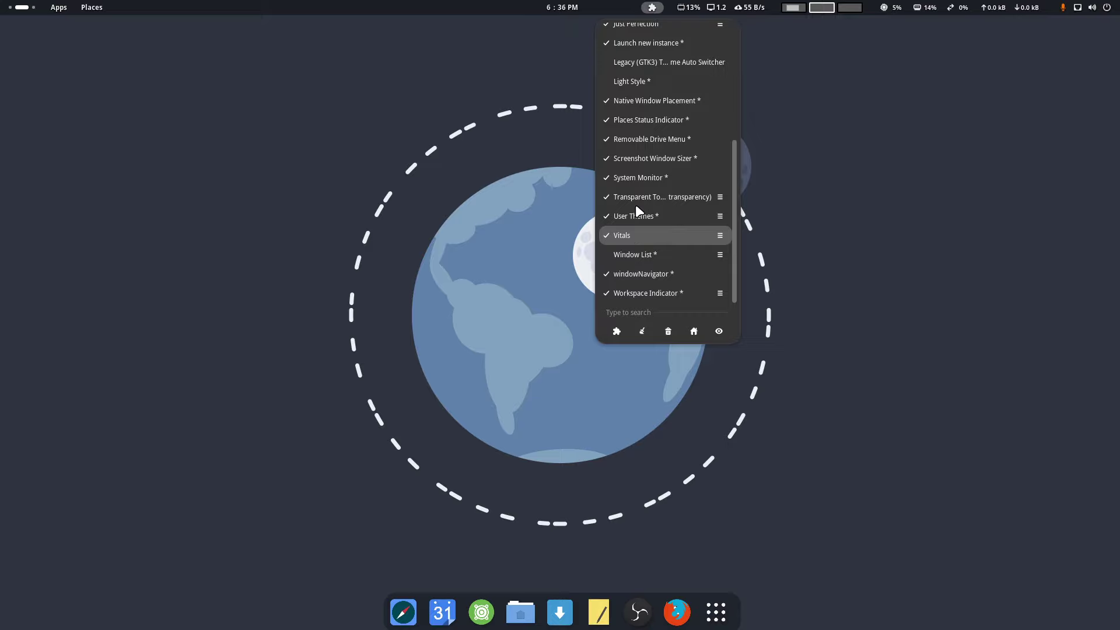
Launch System Monitor from the Vitals menu and sort processes by % CPU
click(705, 6)
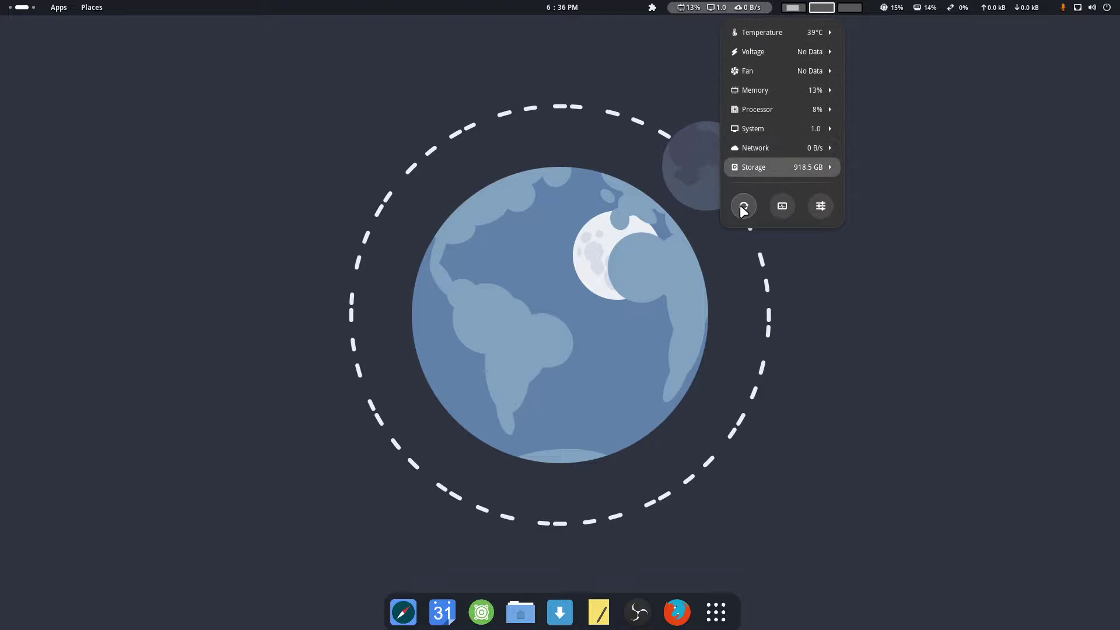
click(782, 206)
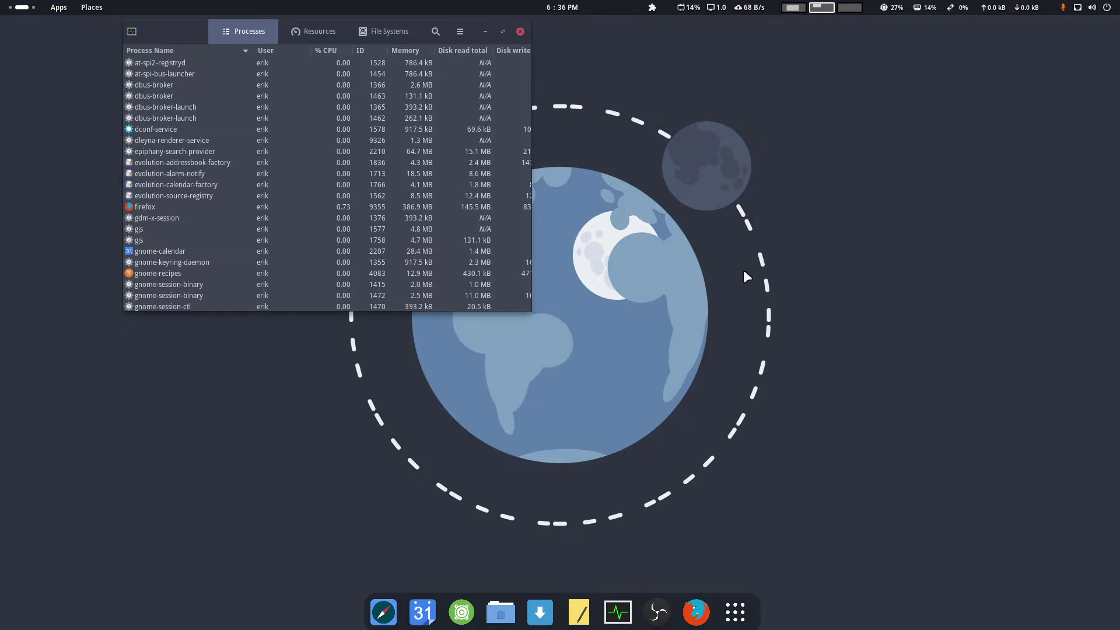
drag(179, 24, 377, 122)
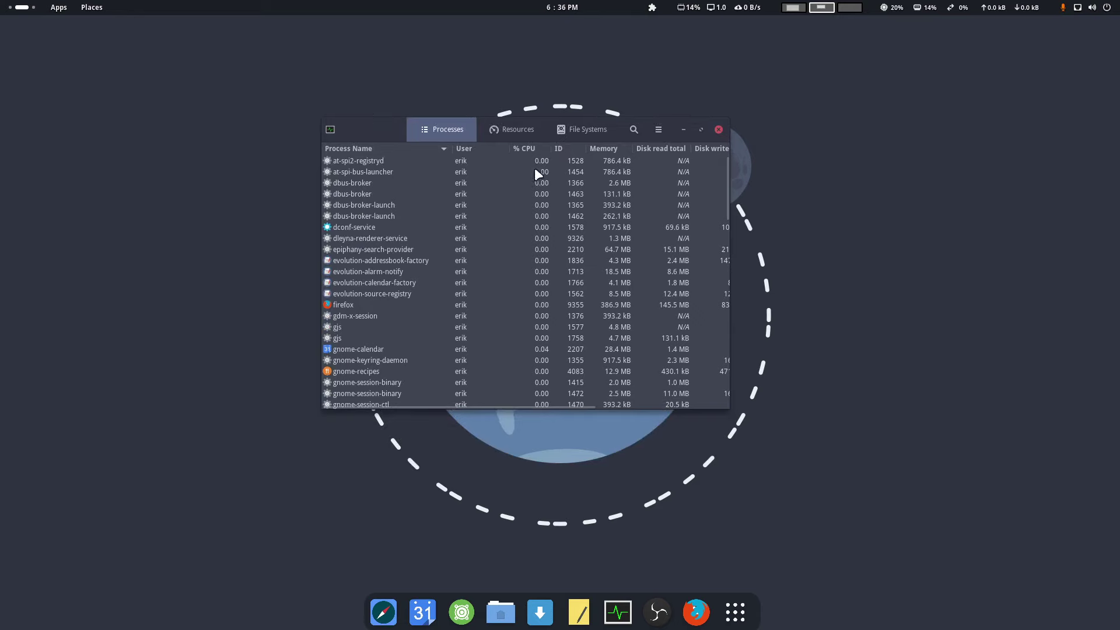
click(524, 150)
click(332, 164)
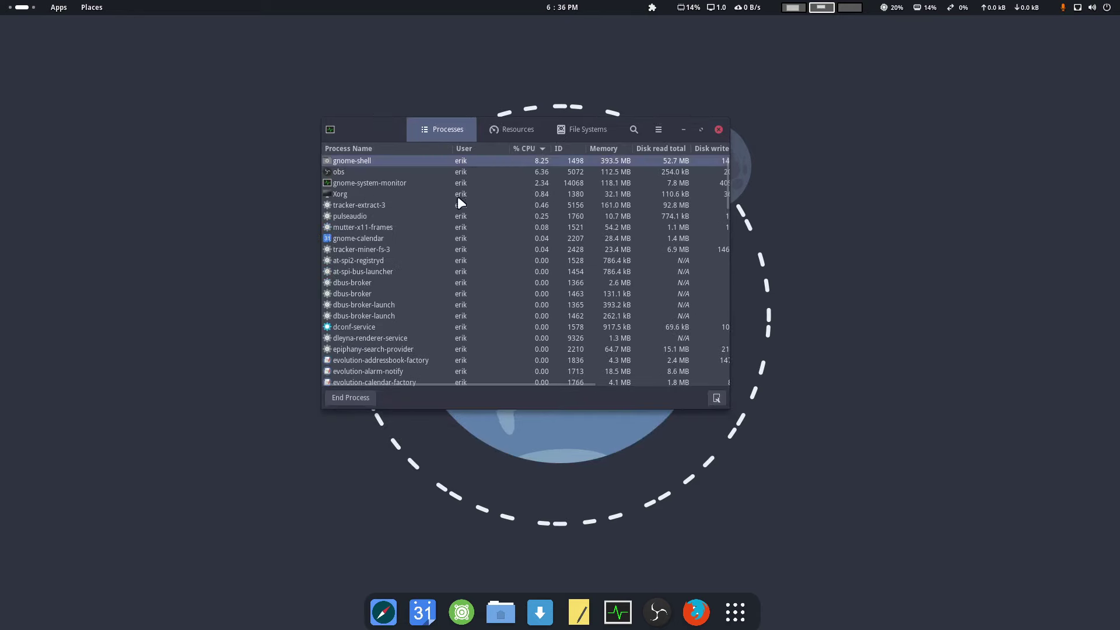
click(536, 174)
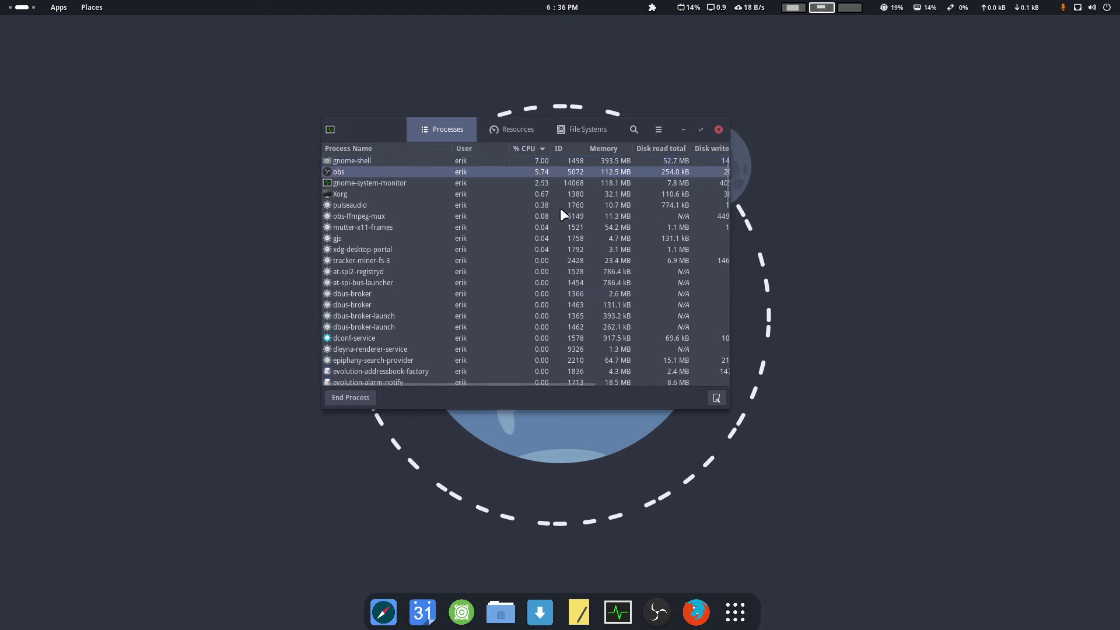
Close System Monitor and switch off the System Monitor extension
click(718, 128)
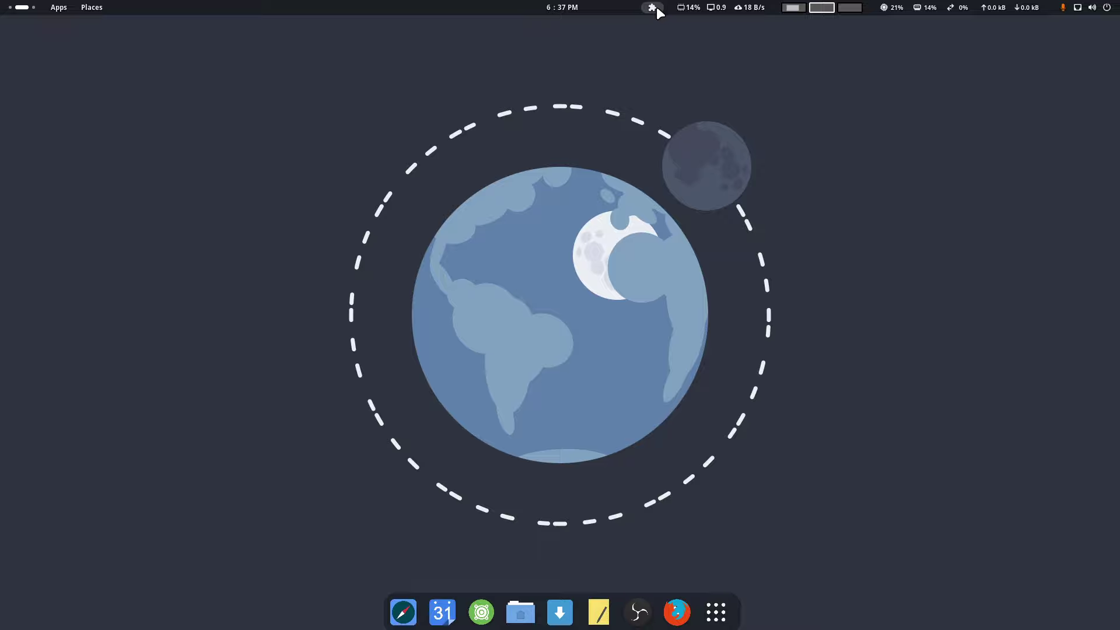
click(656, 7)
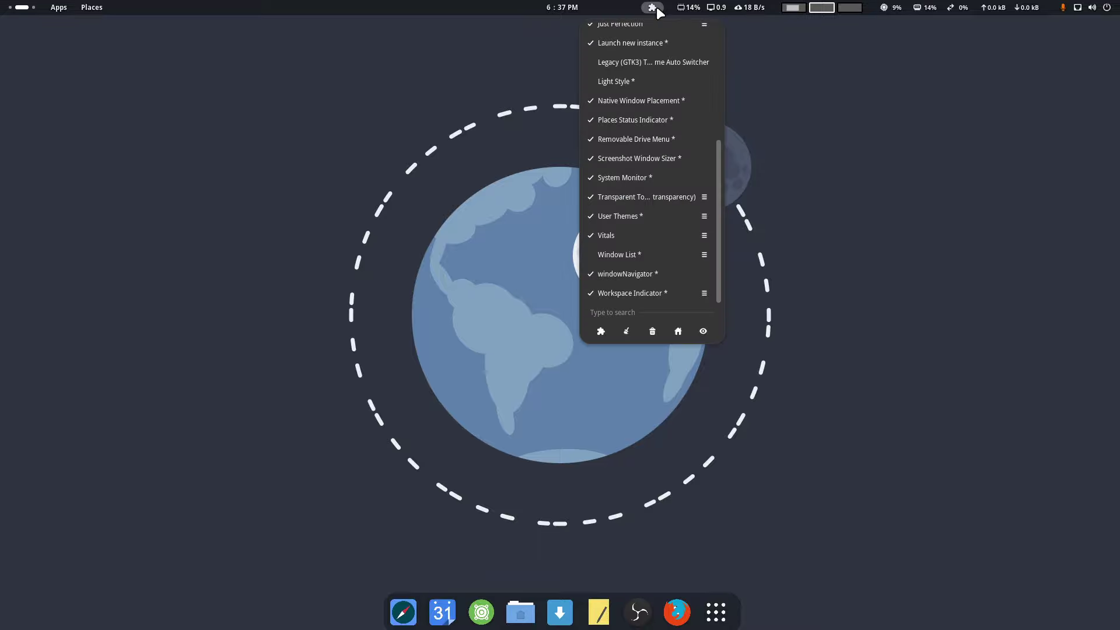
click(592, 178)
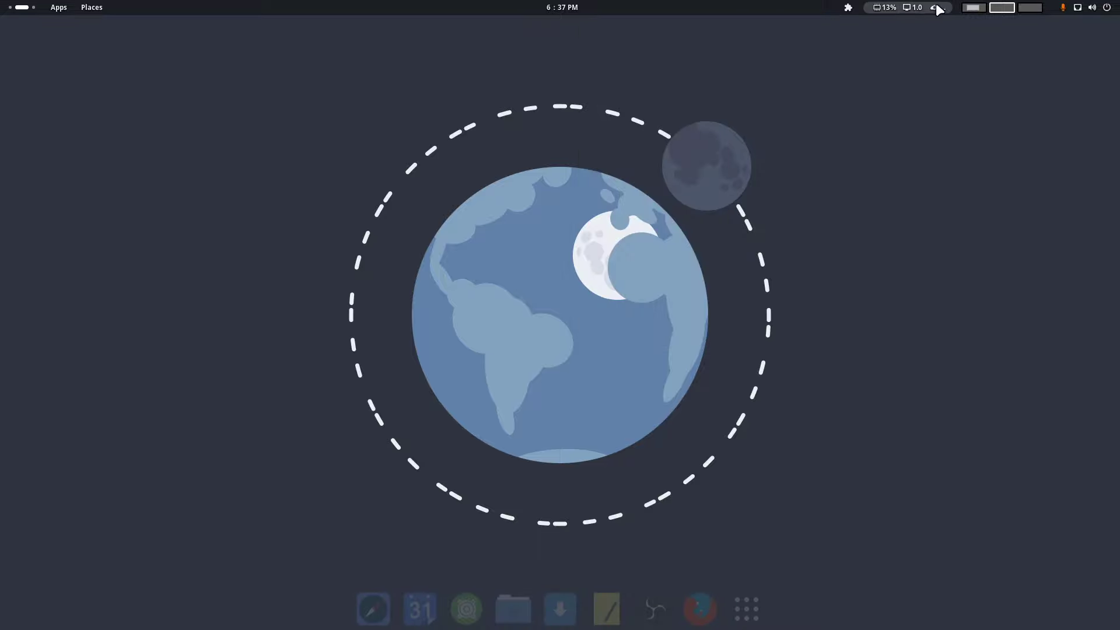
Uncheck Extension List in its own top-bar menu to remove its icon
click(887, 8)
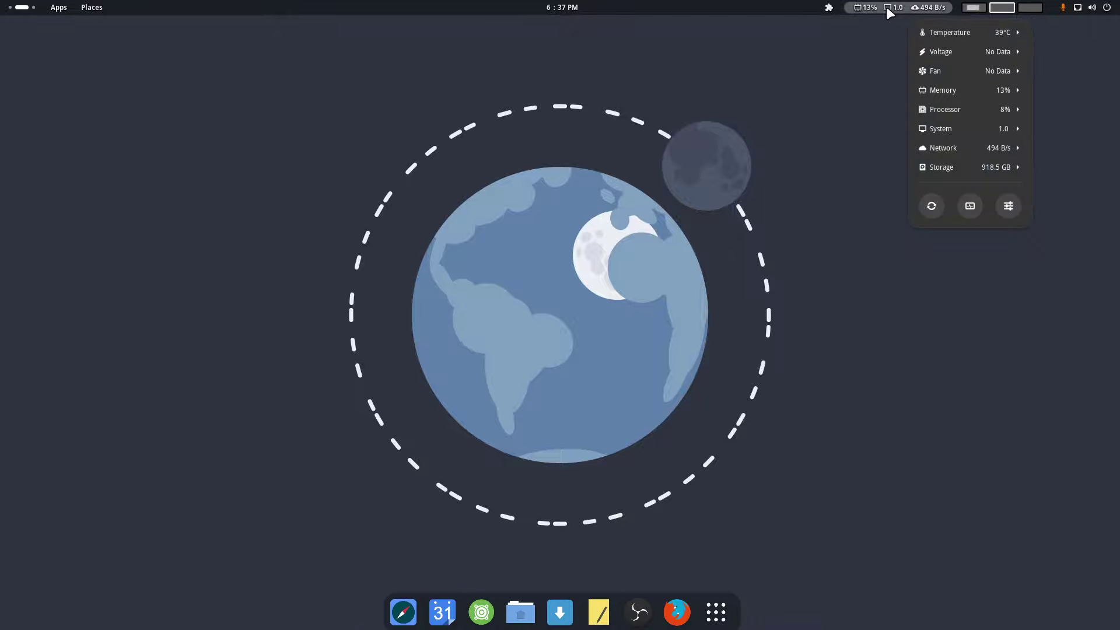
click(831, 9)
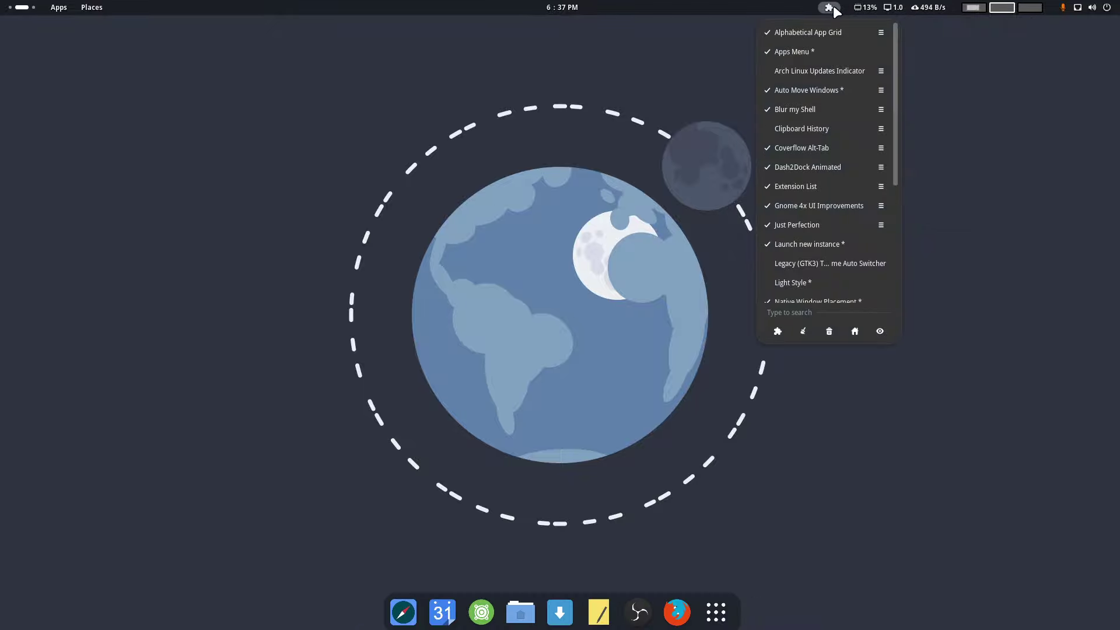
scroll(825, 66, down, 5)
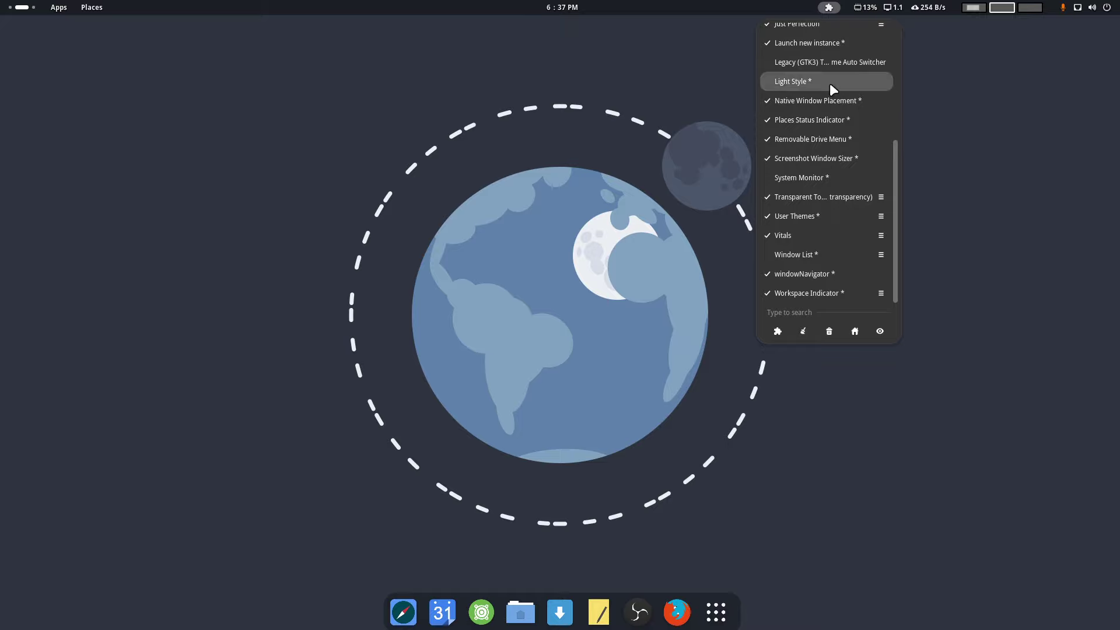
scroll(829, 83, up, 4)
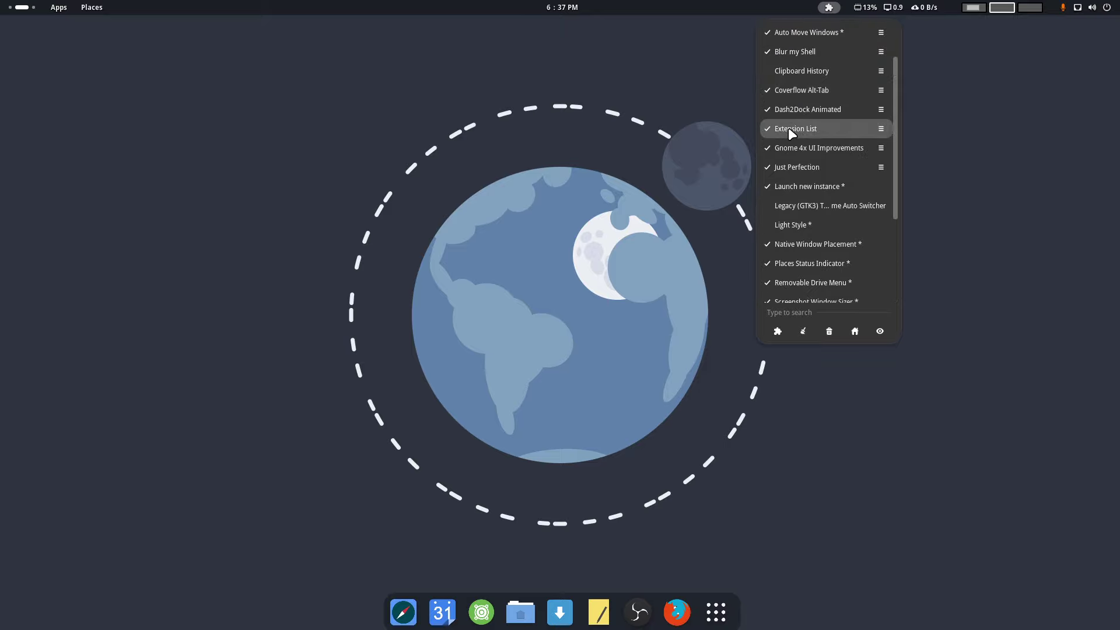
click(766, 128)
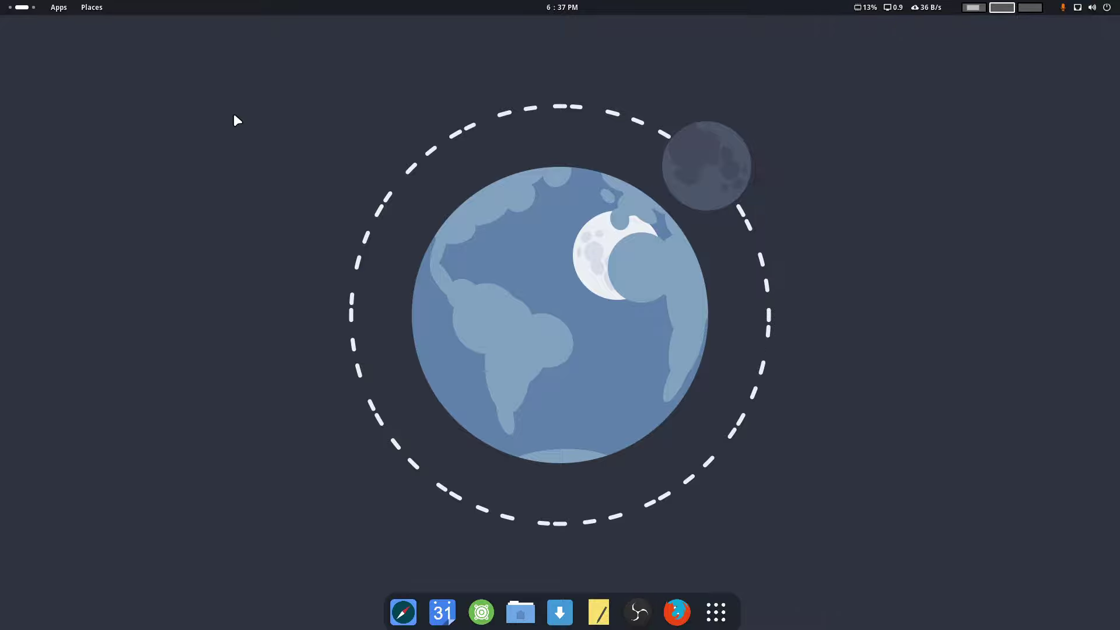
Search Activities for 'ext' and launch Extension Manager
key(super)
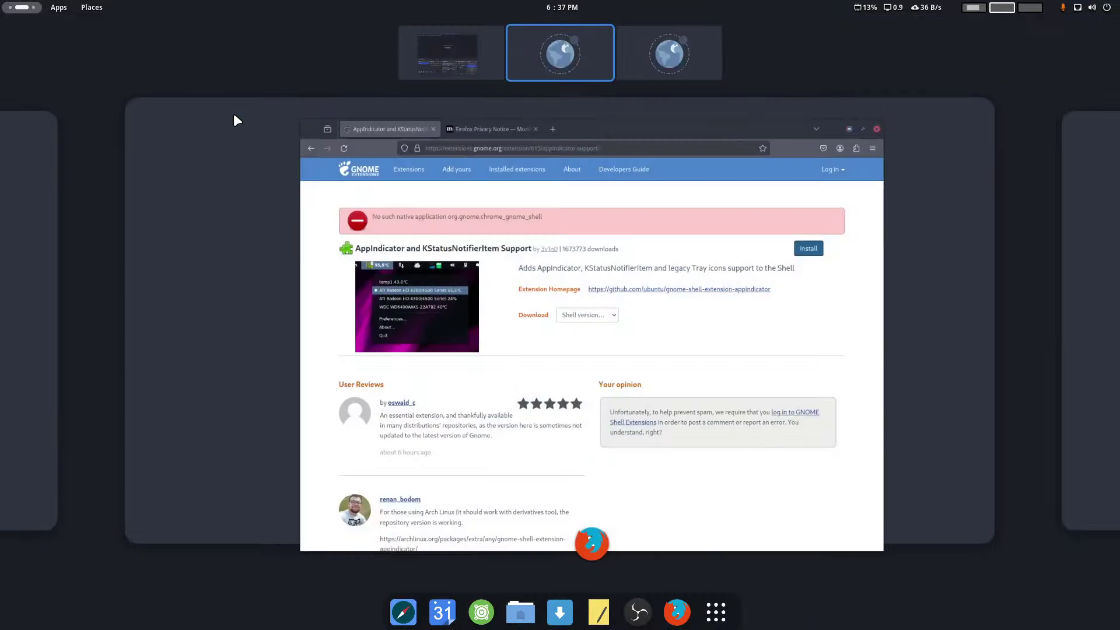
text(ser)
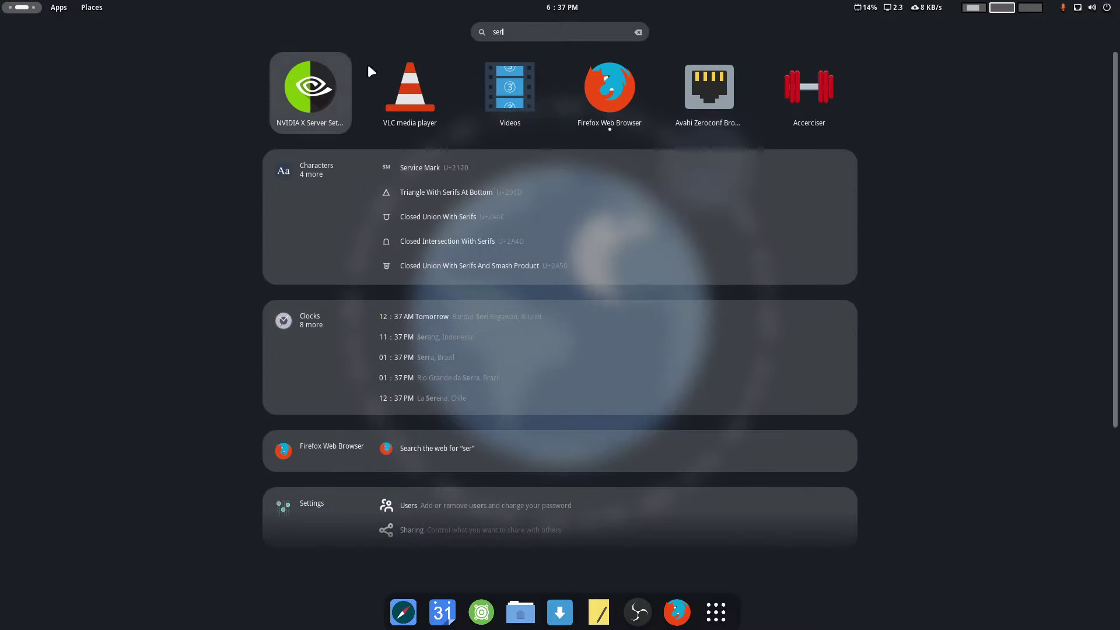
drag(505, 32, 470, 35)
text(ext)
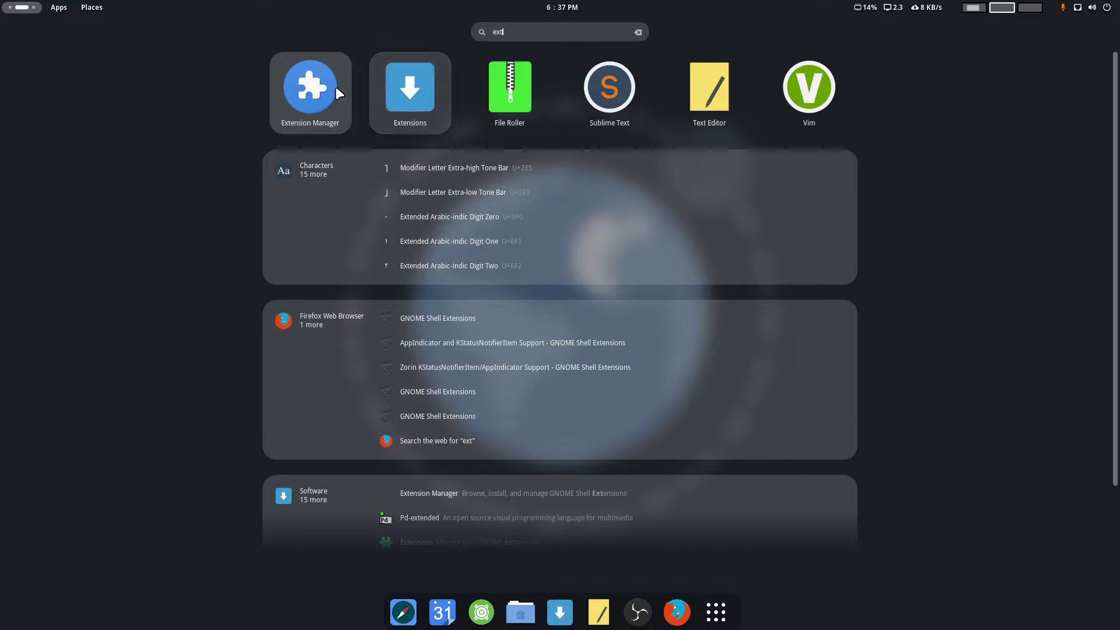
click(334, 86)
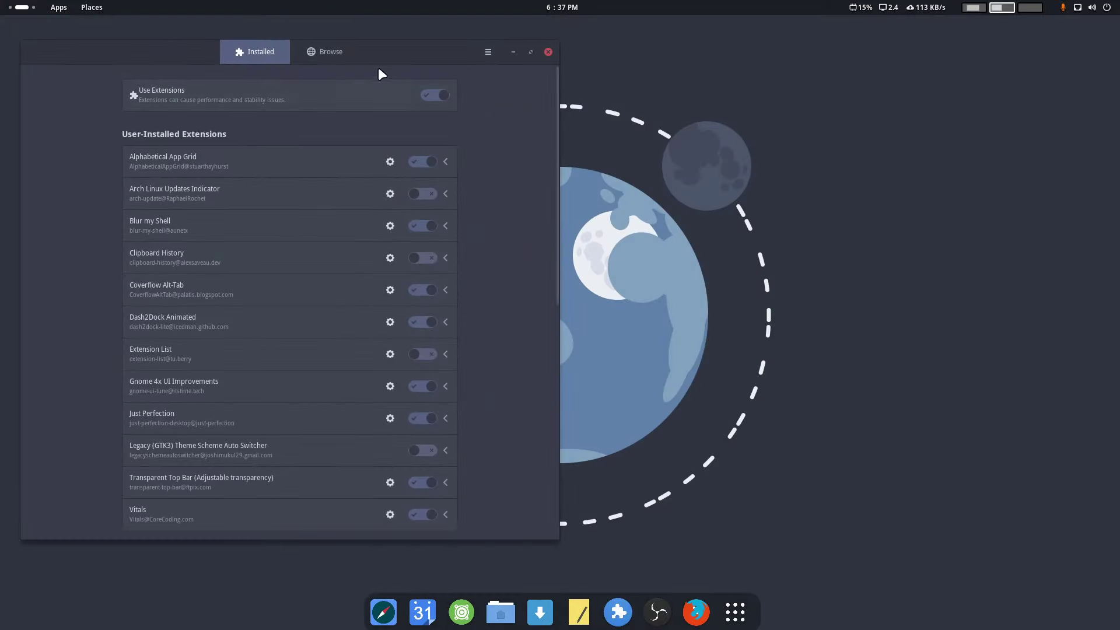
Search Browse for 'openw' and open the OpenWeather Refined details page
click(339, 57)
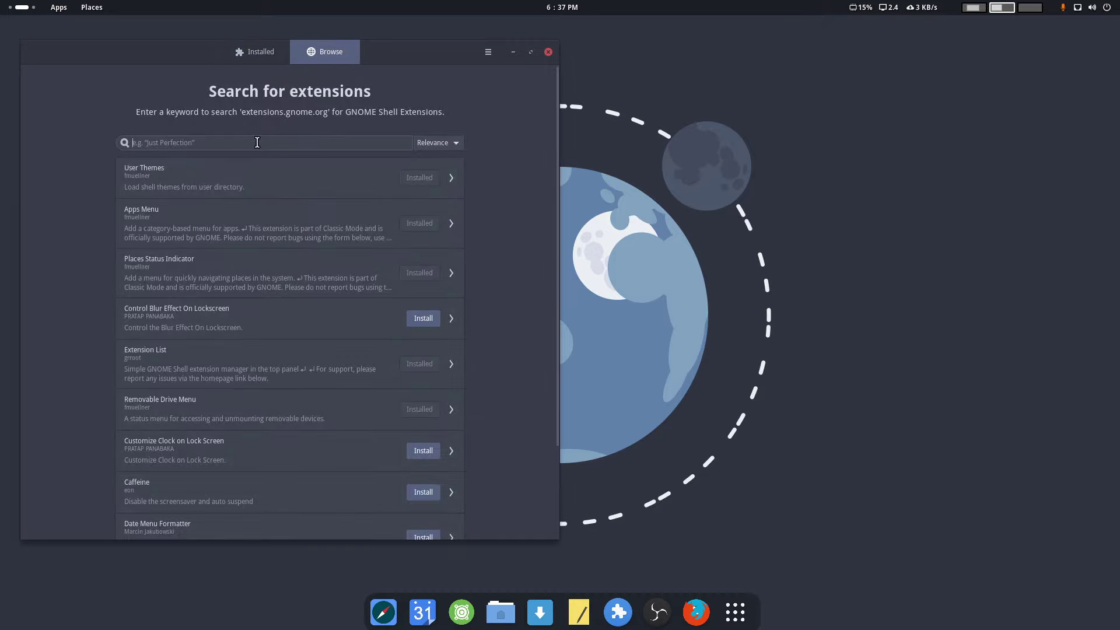
text(oipen)
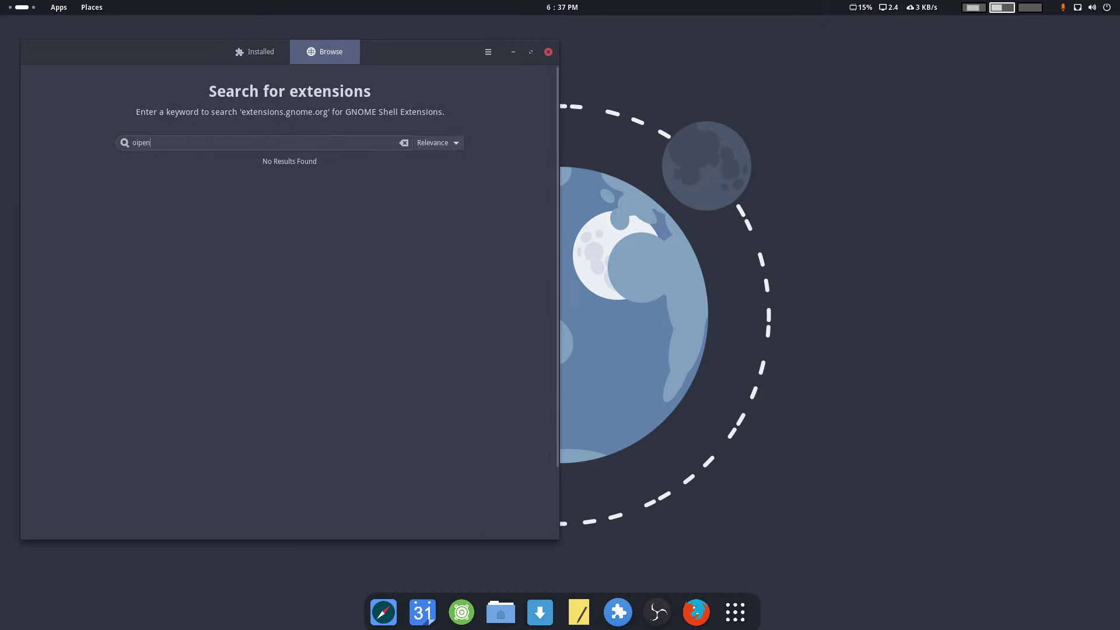
key(BackSpace)
key(BackSpace)
key(BackSpace)
key(BackSpace)
text(pen)
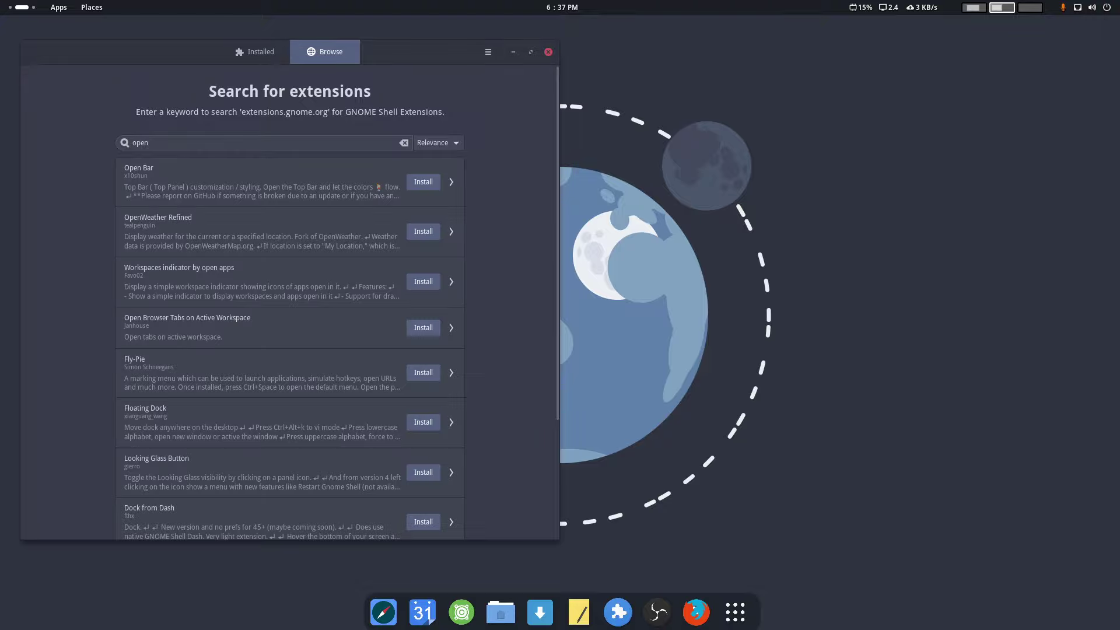
text(w)
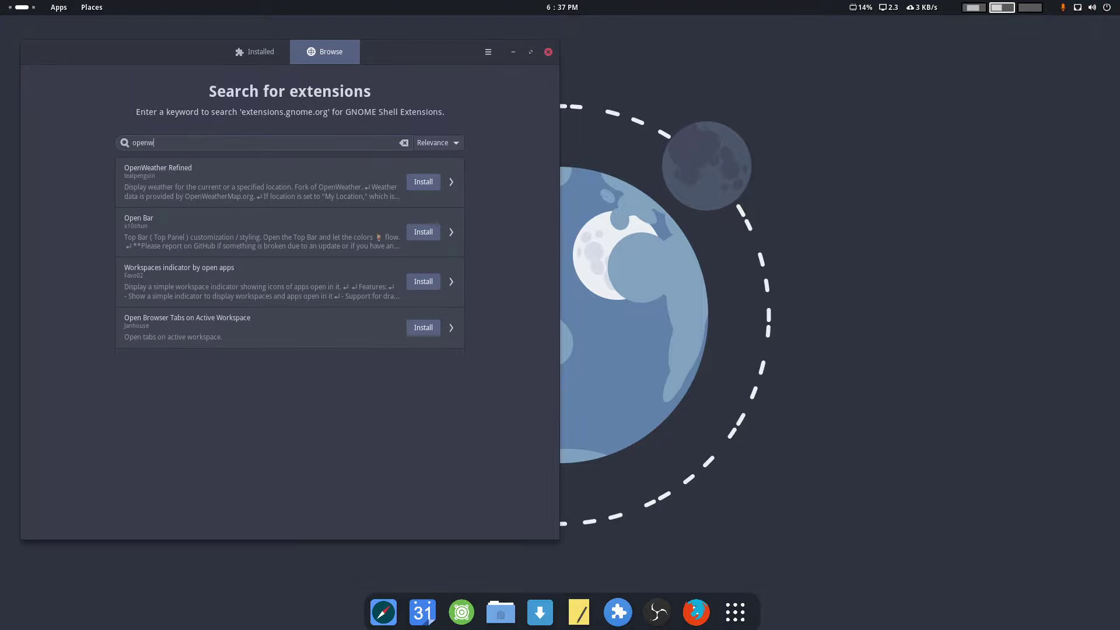
click(327, 182)
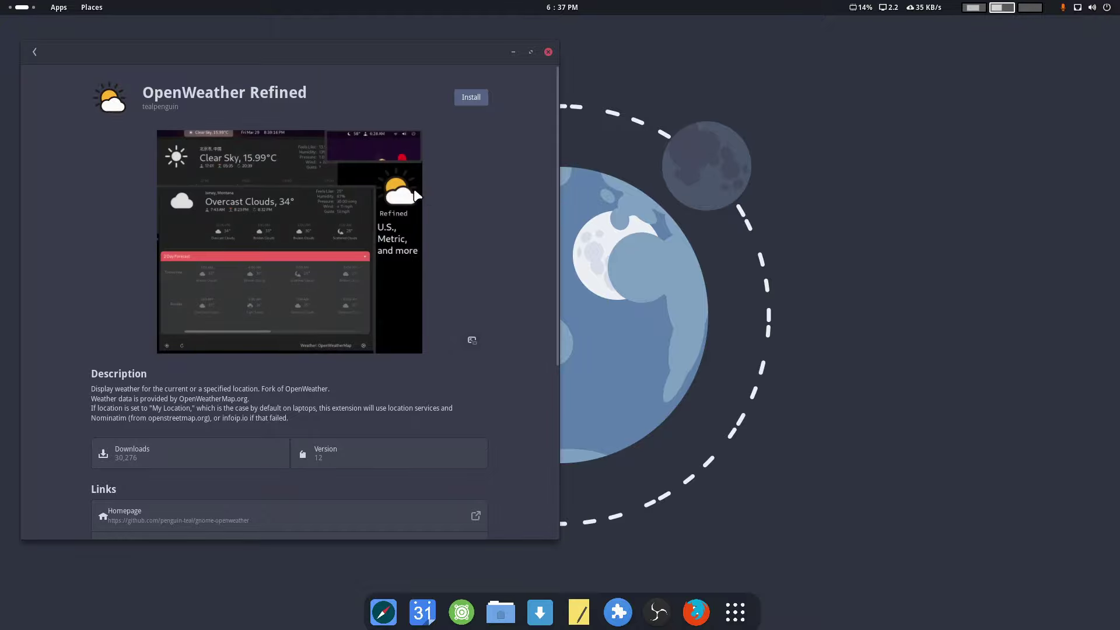
Install OpenWeather Refined and close Extension Manager
click(471, 98)
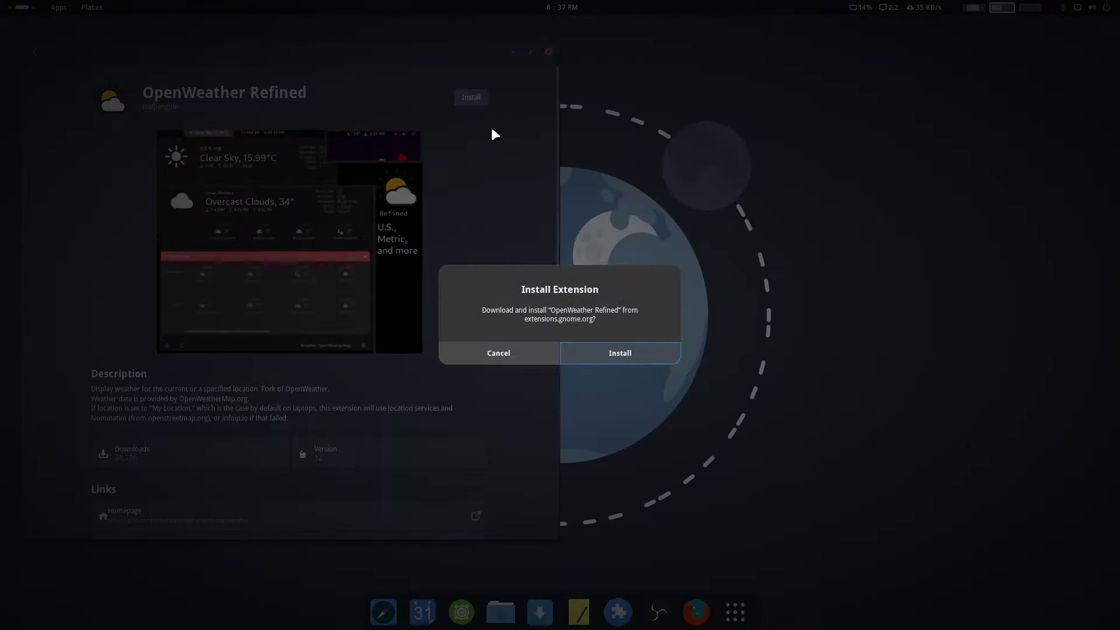
click(638, 357)
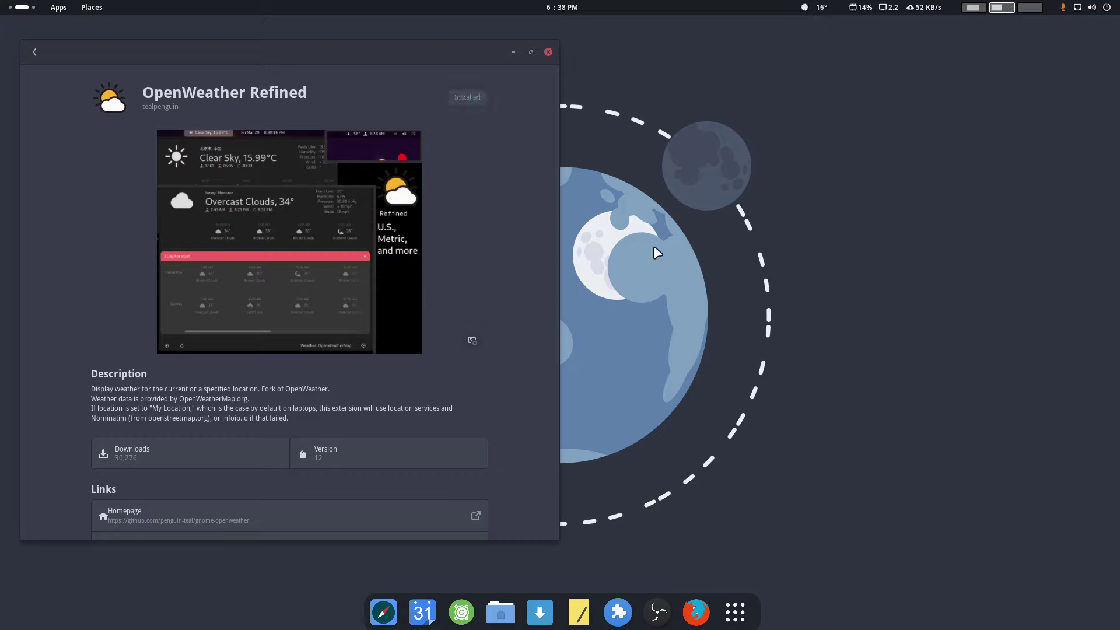
click(549, 52)
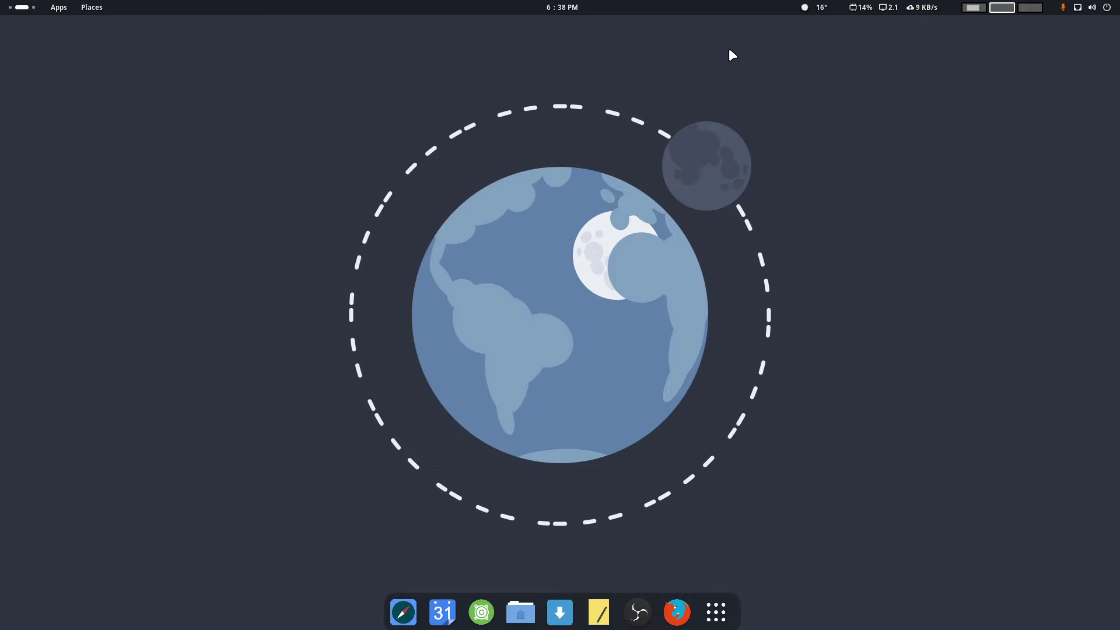
Open the top-bar weather popup and expand its 2 Day Forecast
click(819, 10)
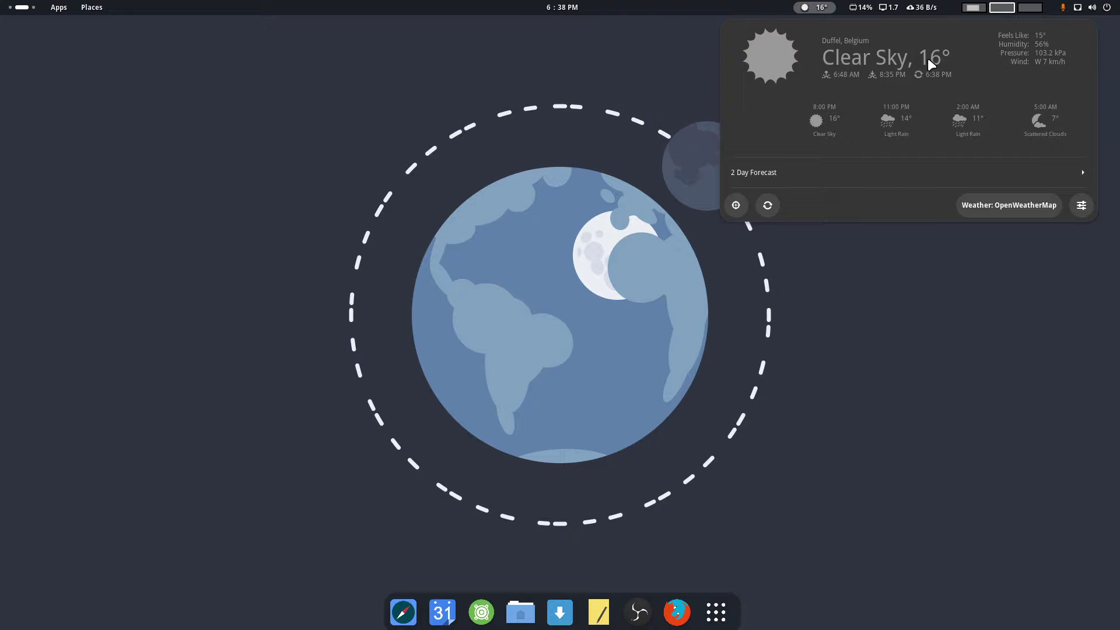
click(1073, 169)
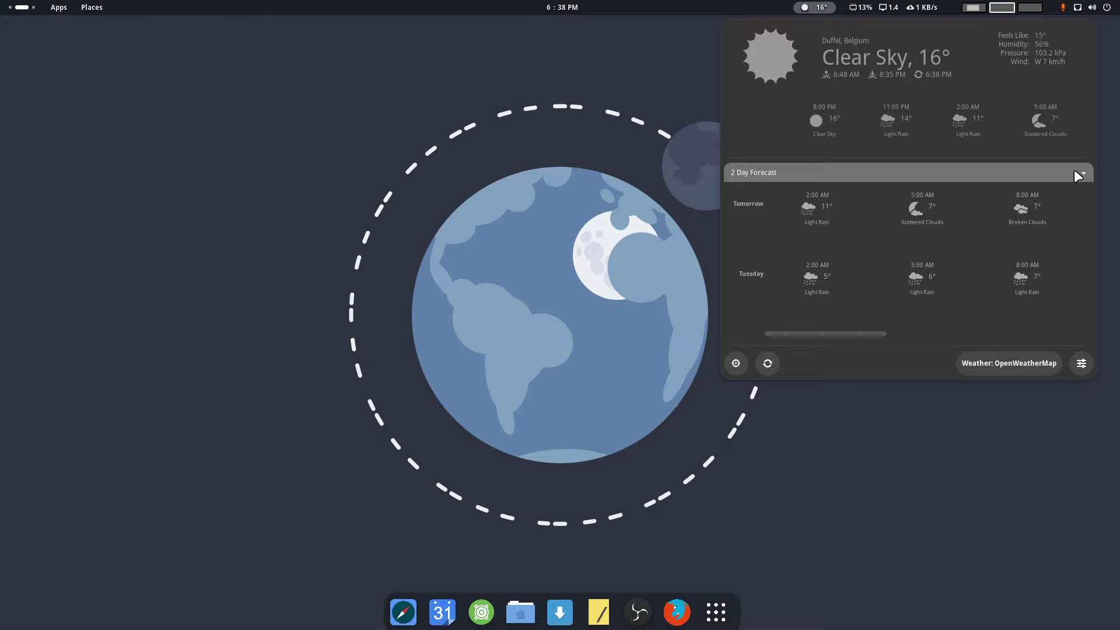
click(951, 452)
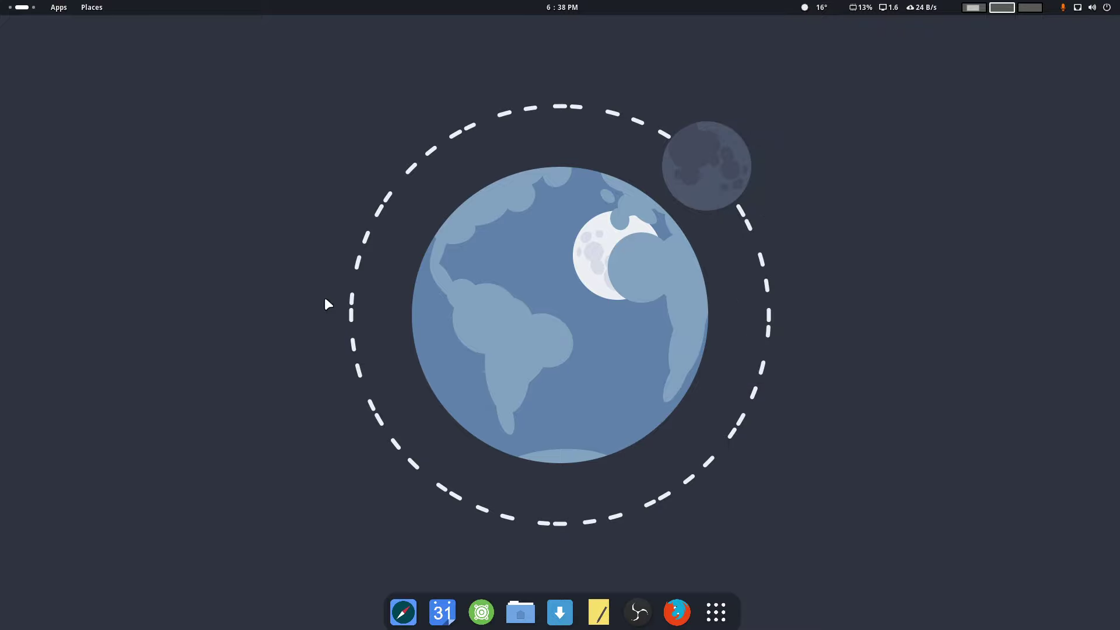
Launch Extension Manager via Activities search 'ex' and switch to Browse
key(super)
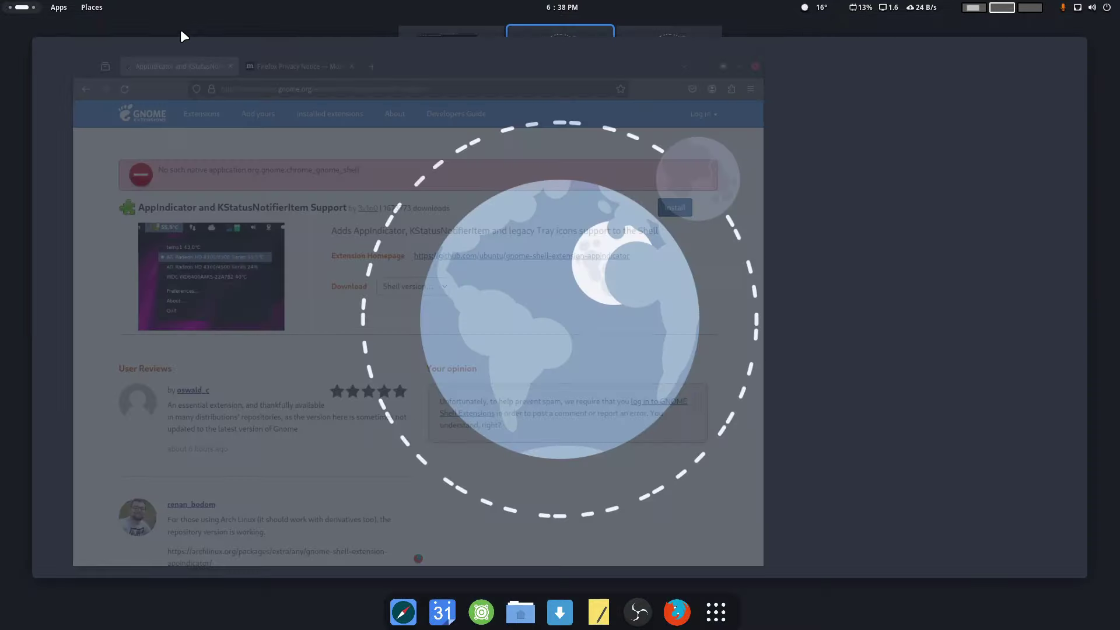
text(ex)
click(311, 84)
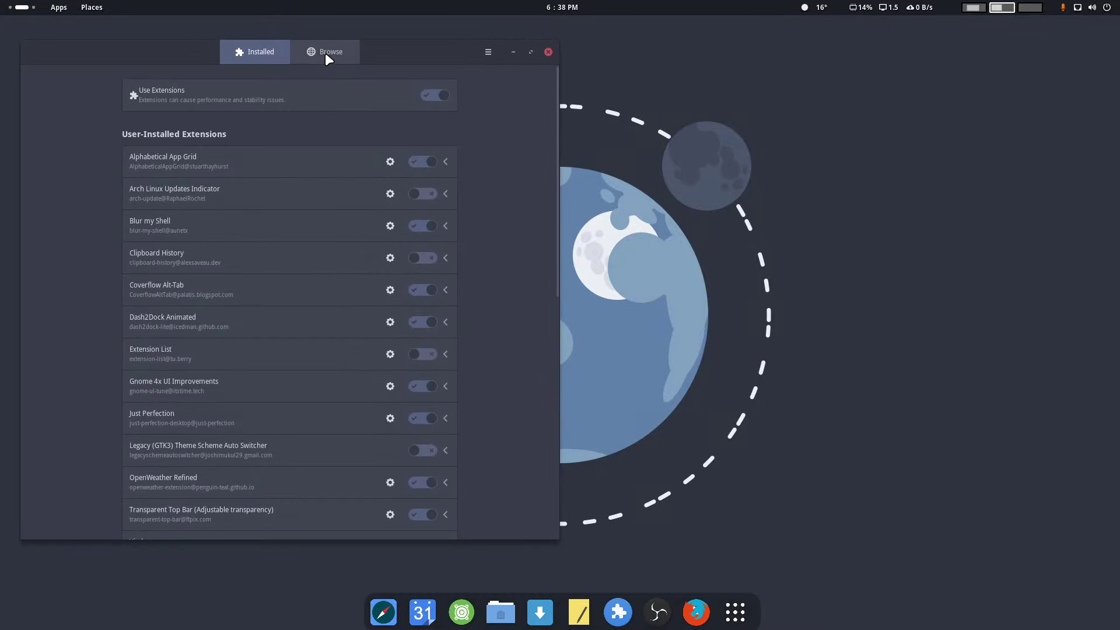
click(325, 52)
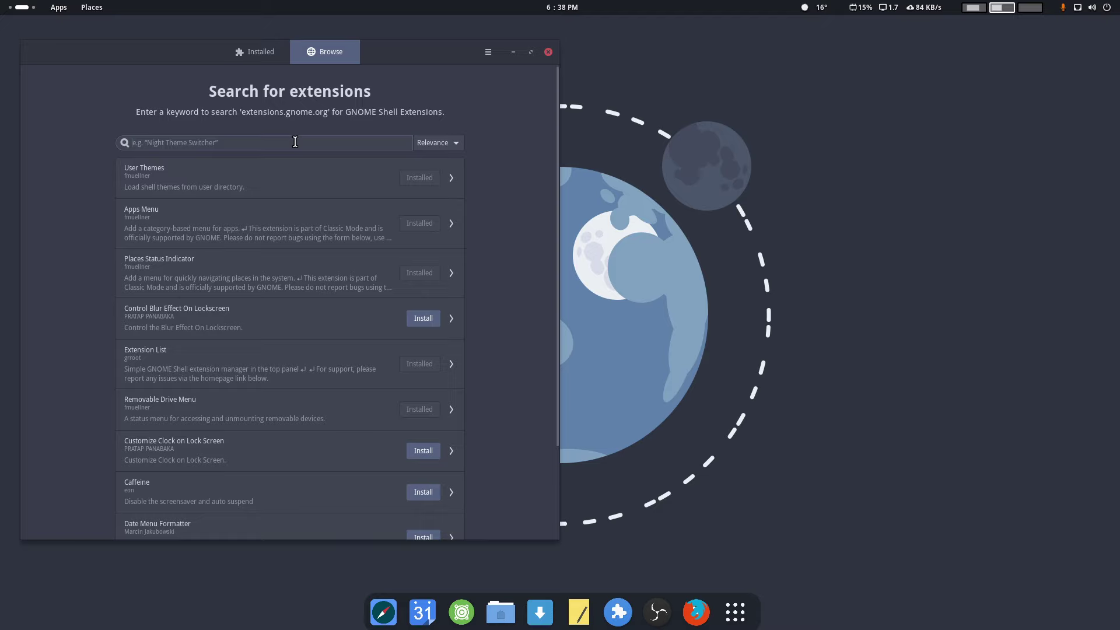
drag(385, 53, 559, 35)
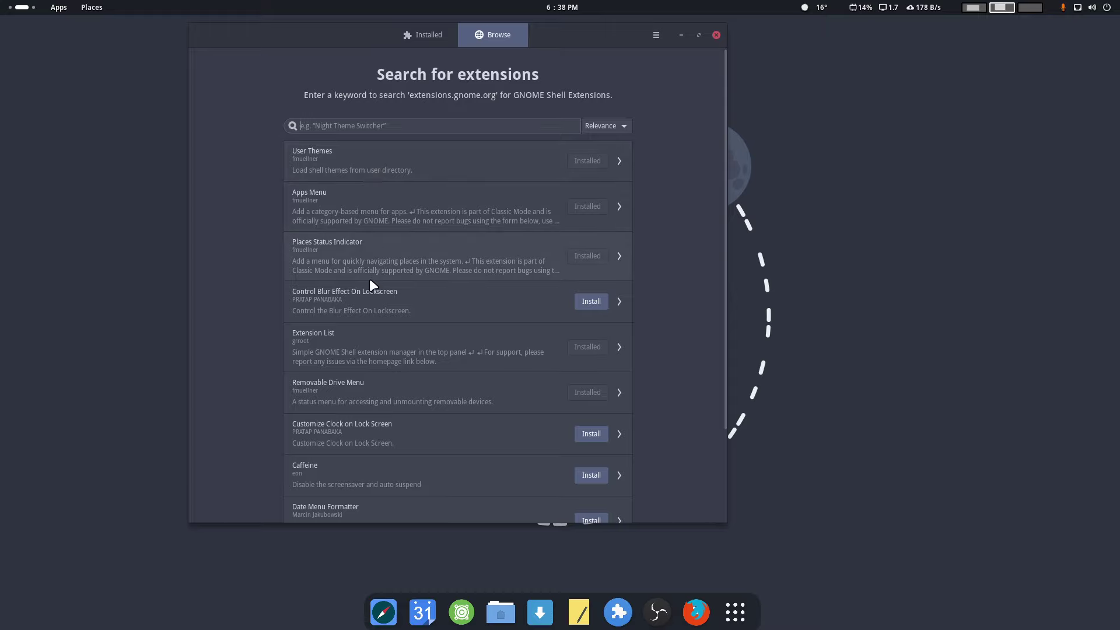
Load four more batches of online extension results, then launch Firefox from the dock
scroll(372, 286, down, 4)
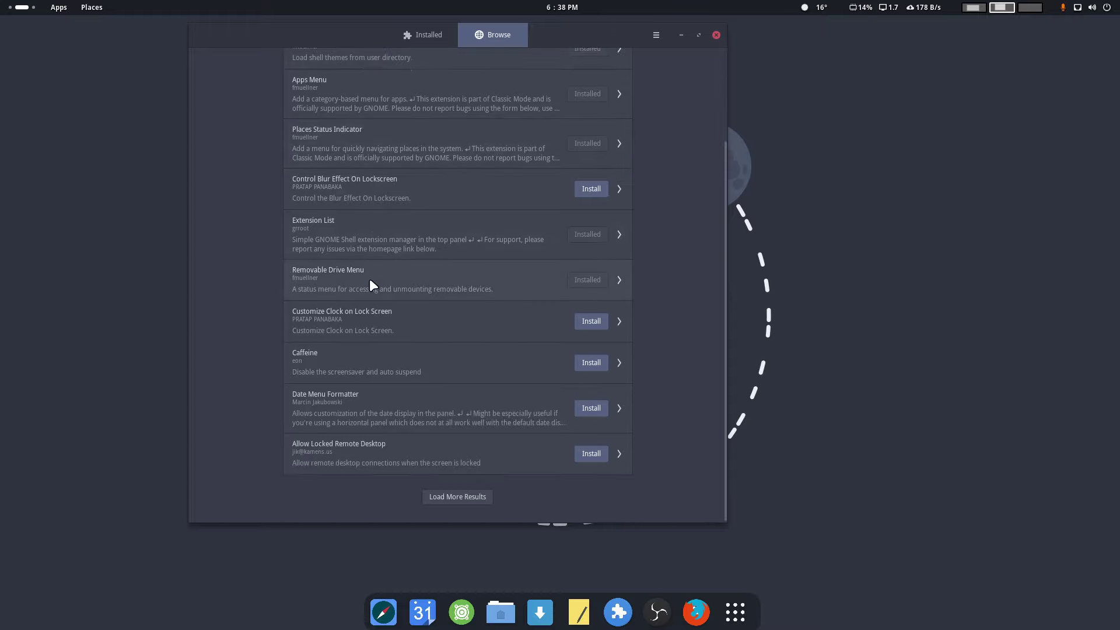
click(471, 497)
scroll(533, 199, up, 4)
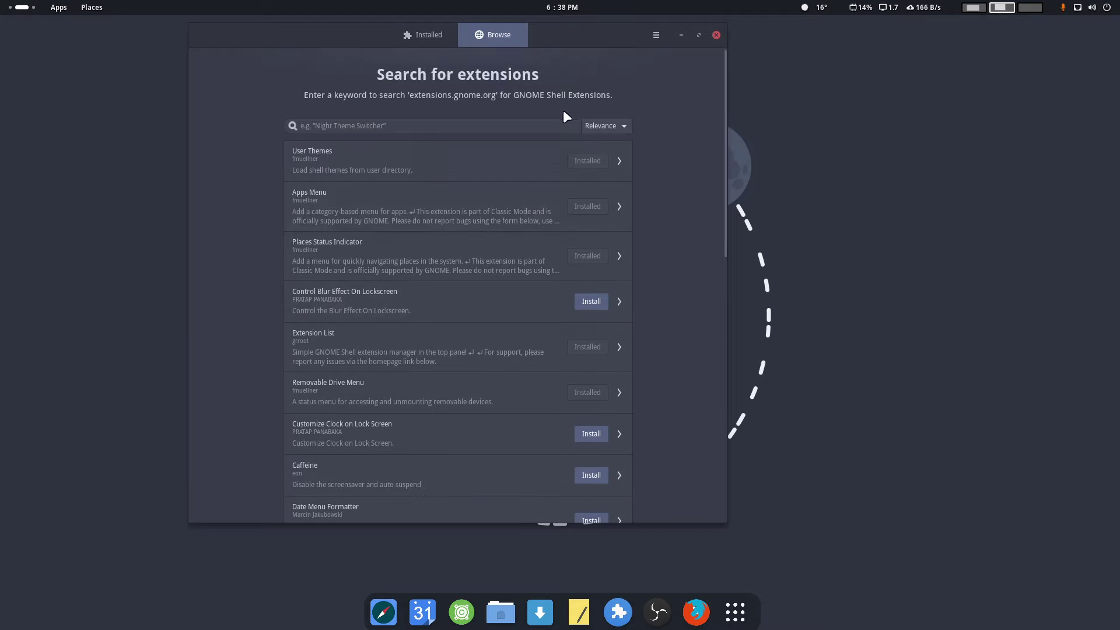
click(604, 126)
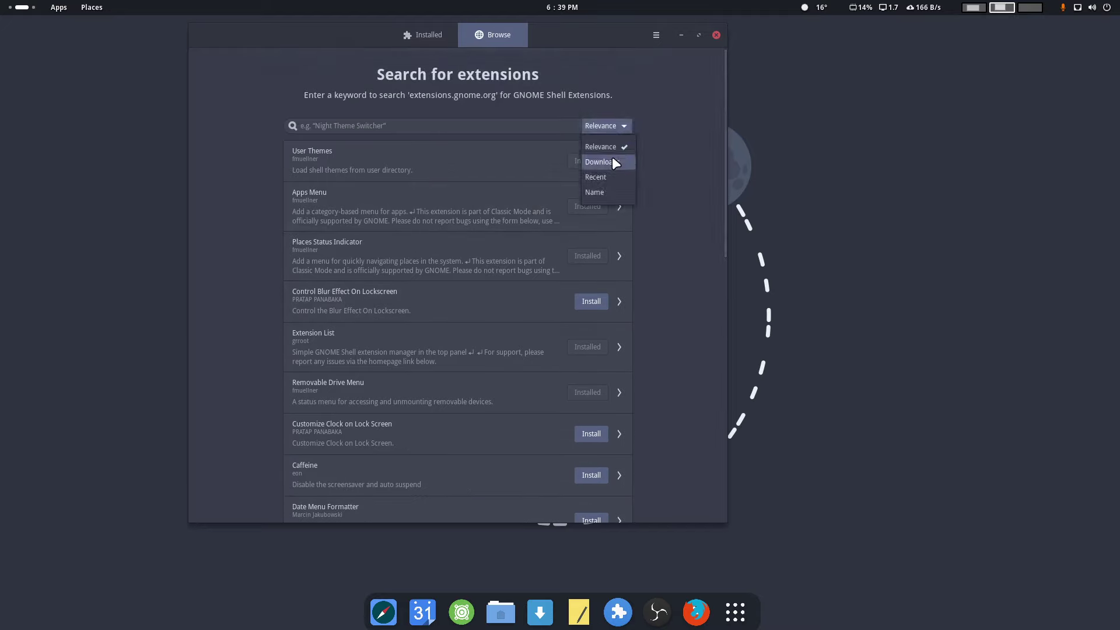
click(607, 154)
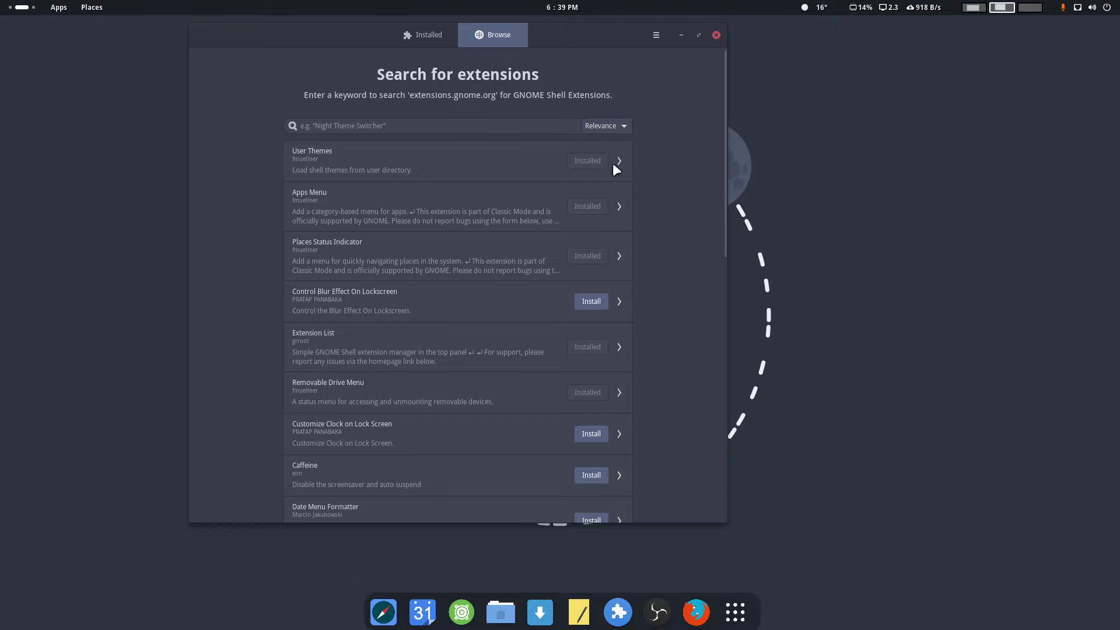
scroll(598, 224, down, 10)
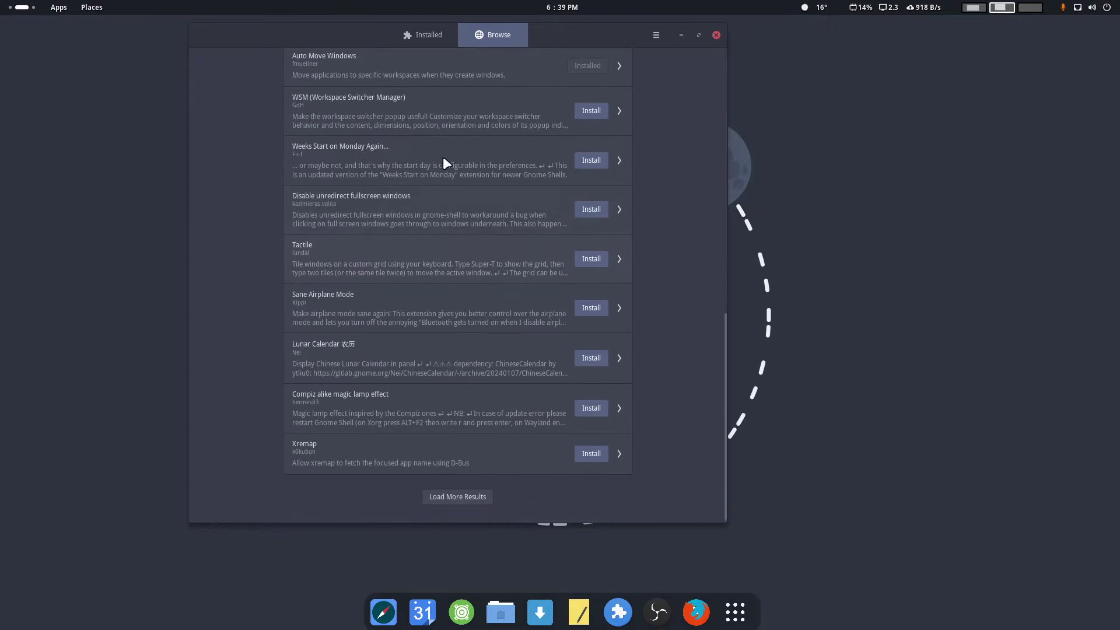
click(432, 496)
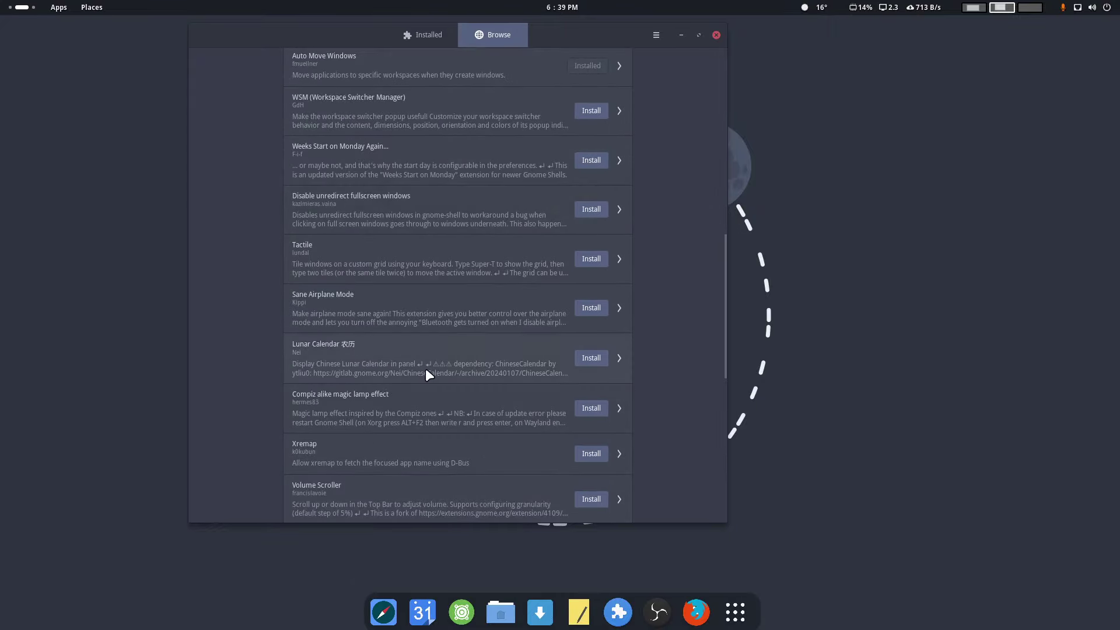
scroll(425, 369, down, 10)
click(443, 495)
scroll(467, 403, down, 5)
scroll(487, 361, down, 1)
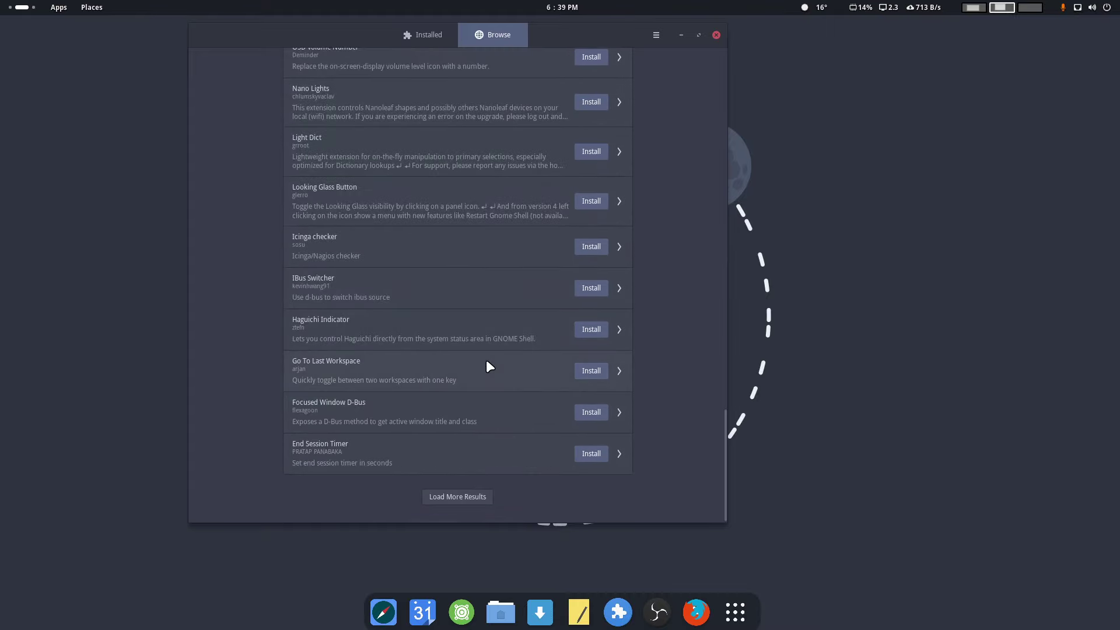
click(471, 497)
scroll(484, 431, down, 8)
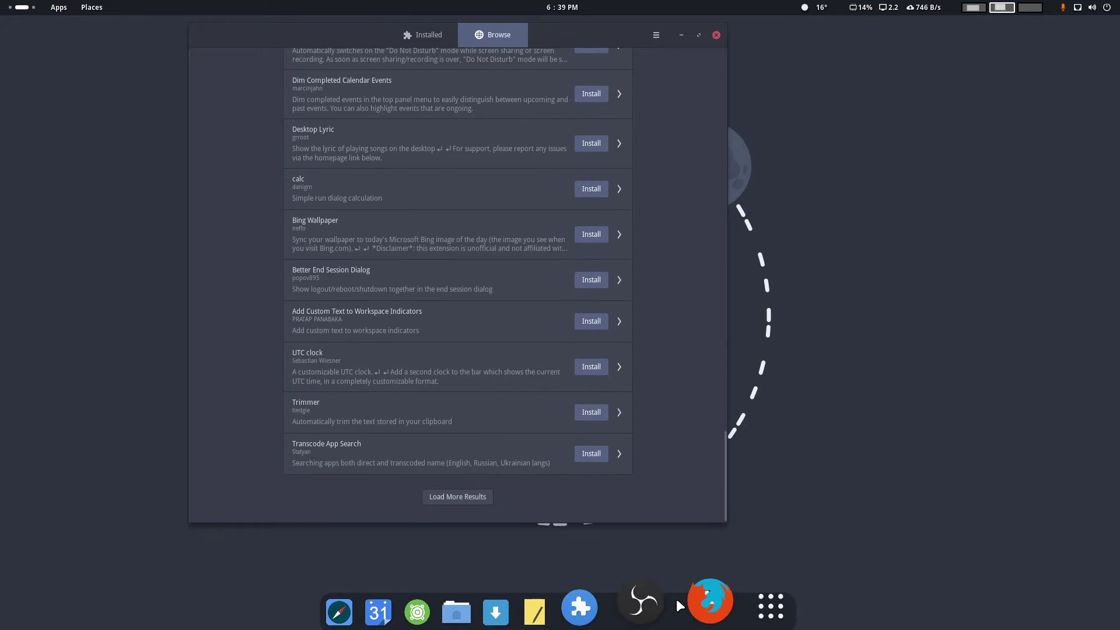
click(695, 604)
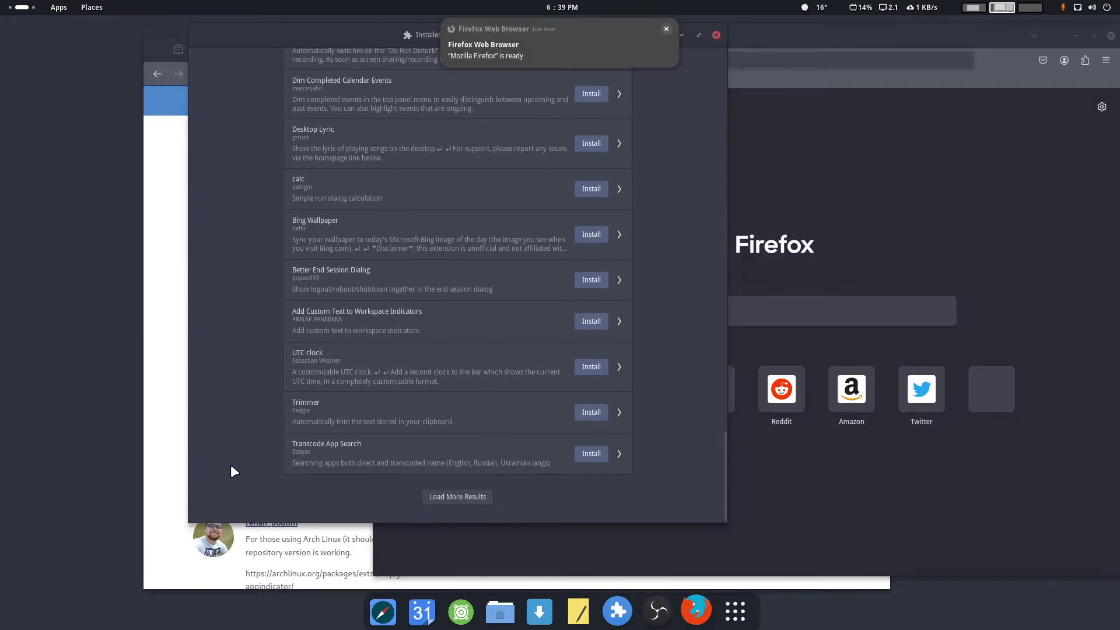
In Firefox, open the extensions.gnome.org main list, keep Popularity sorting, and scroll through it
click(146, 387)
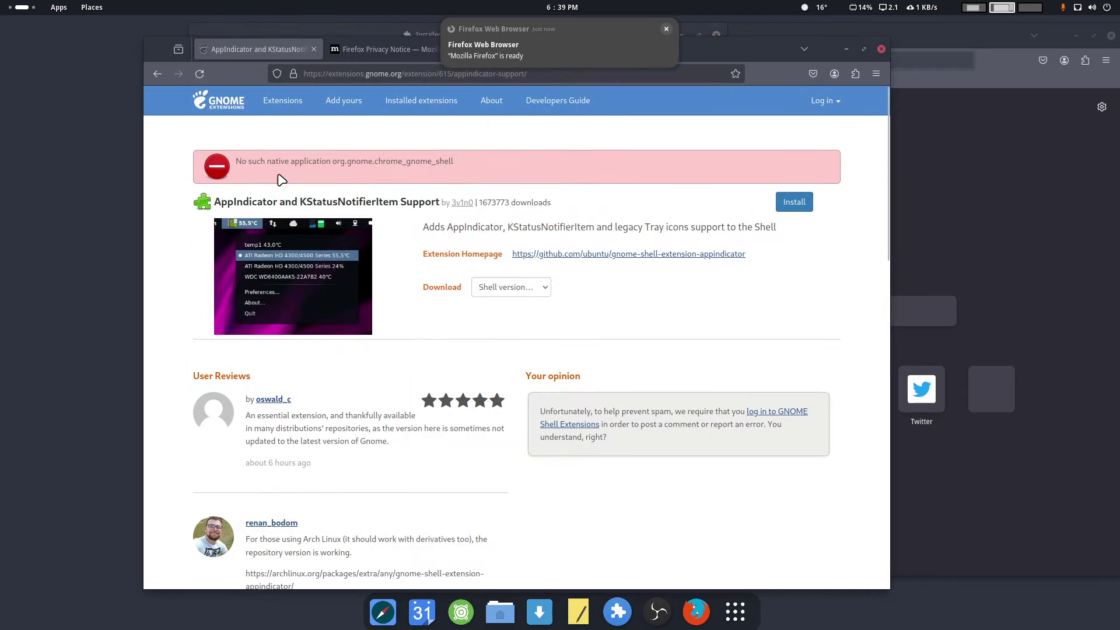
click(284, 108)
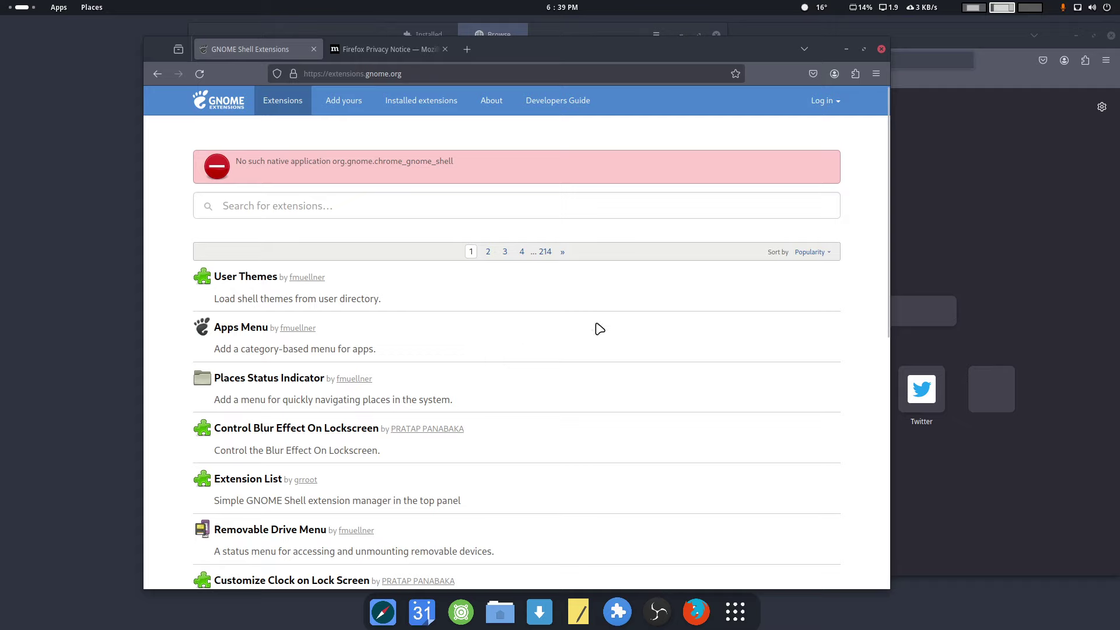
click(813, 252)
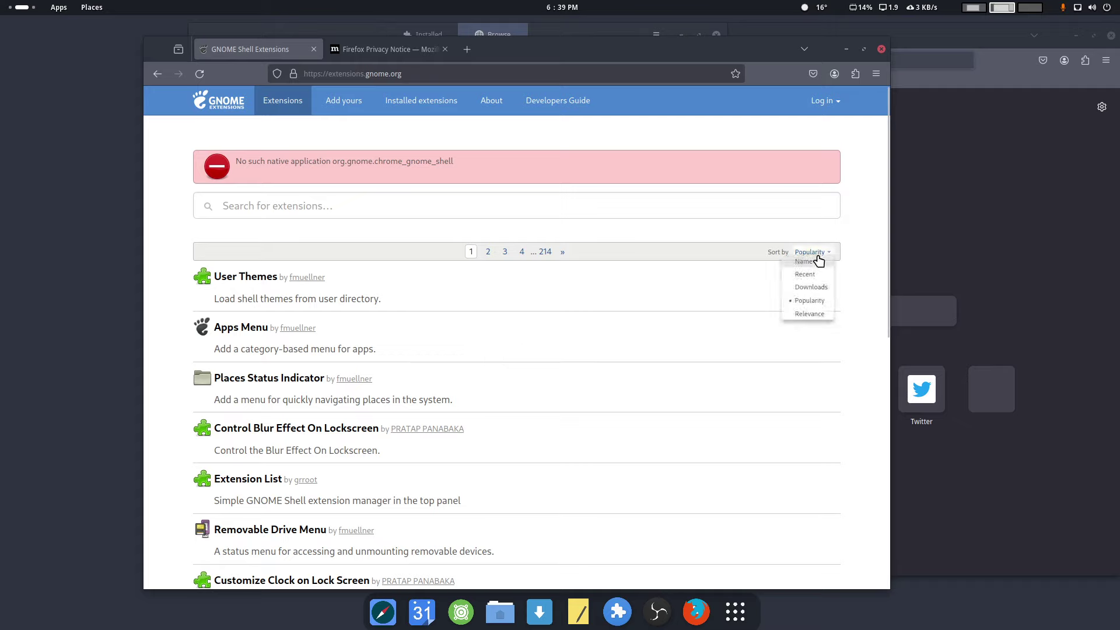
click(859, 252)
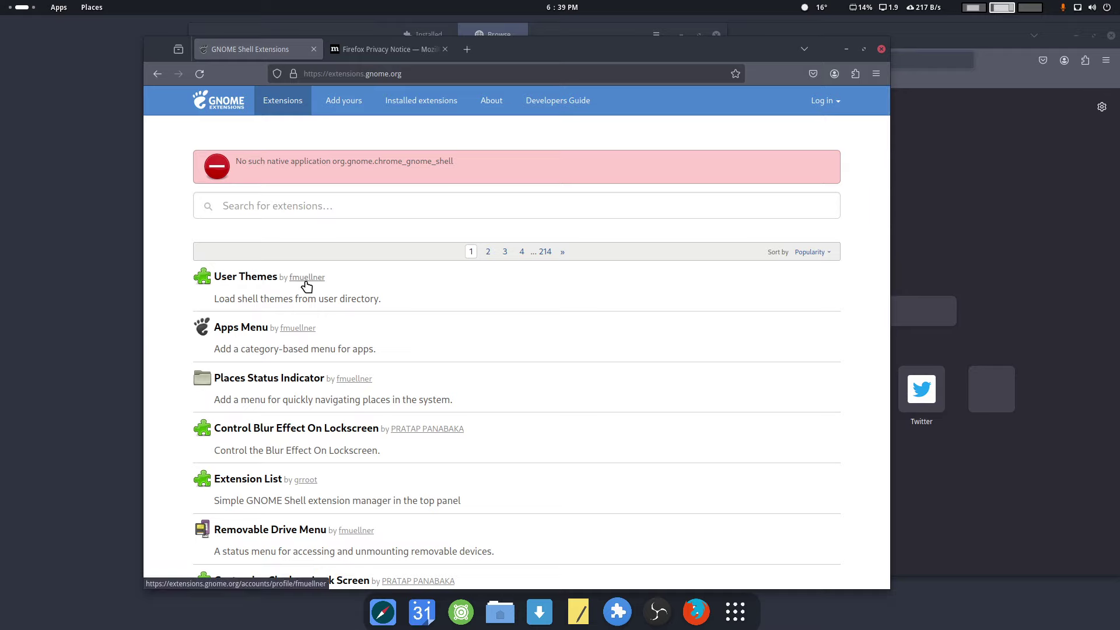
scroll(310, 286, down, 4)
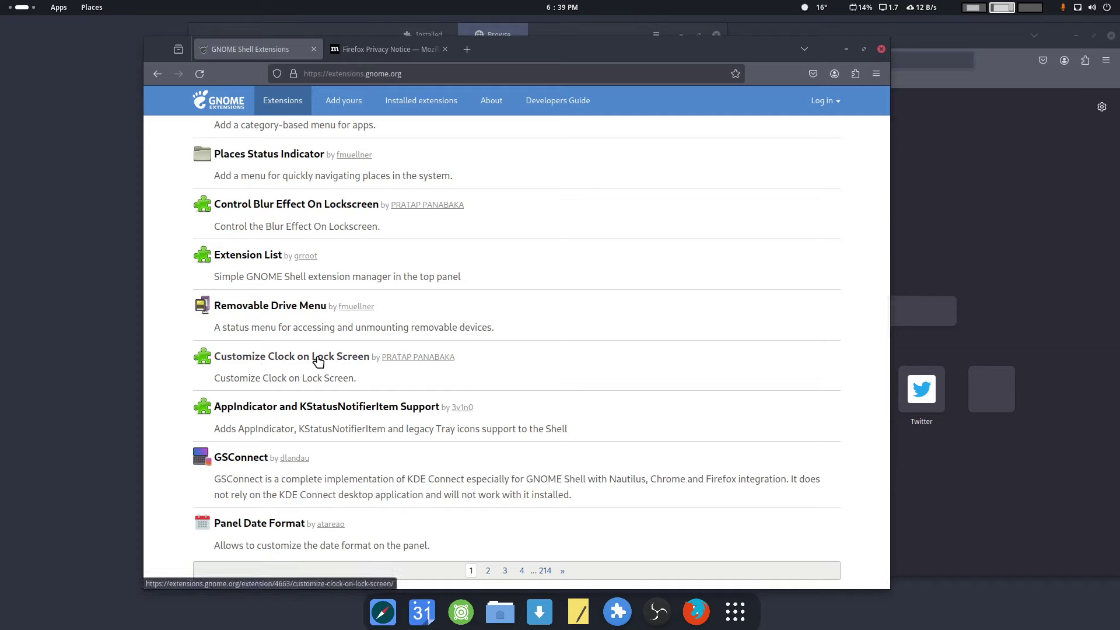
scroll(318, 362, down, 5)
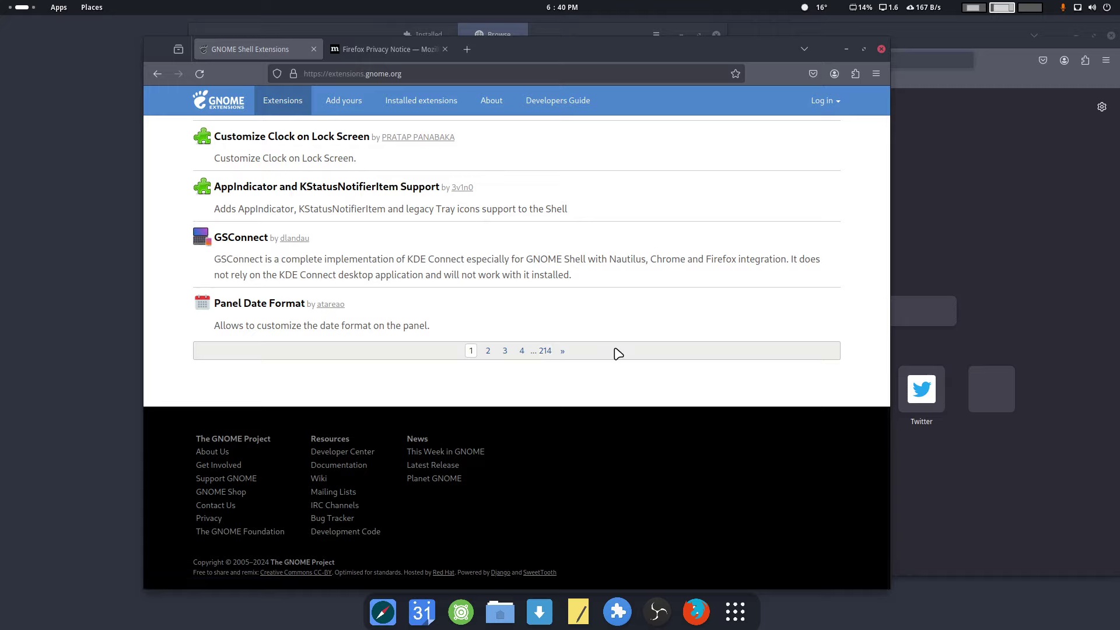
Switch to the first workspace and bring the OBS Studio window to the front
click(4, 6)
click(28, 293)
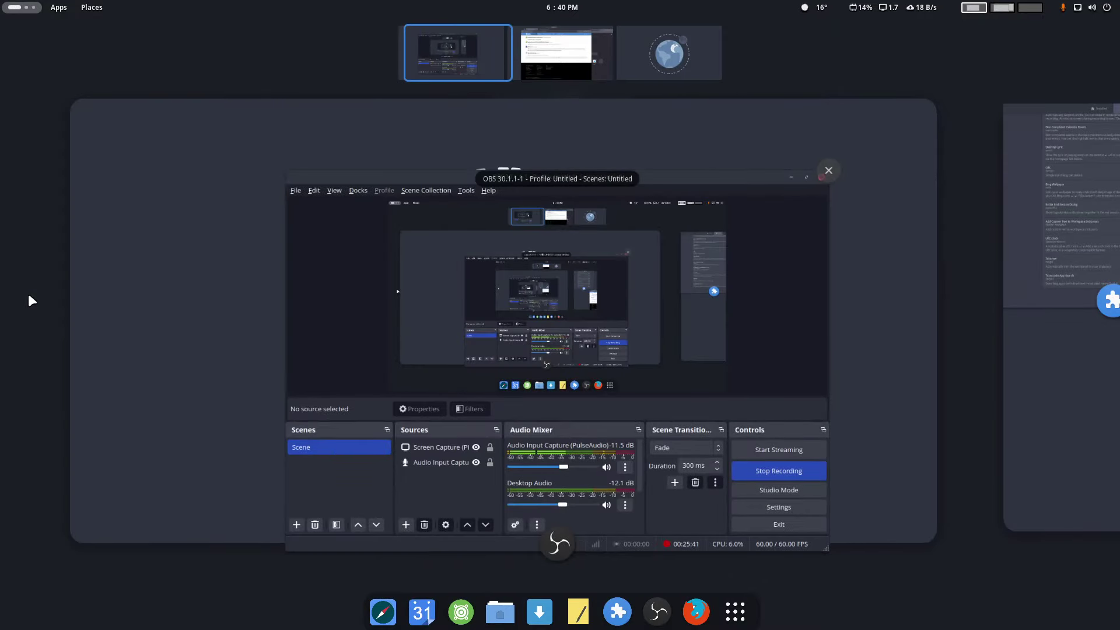
click(757, 178)
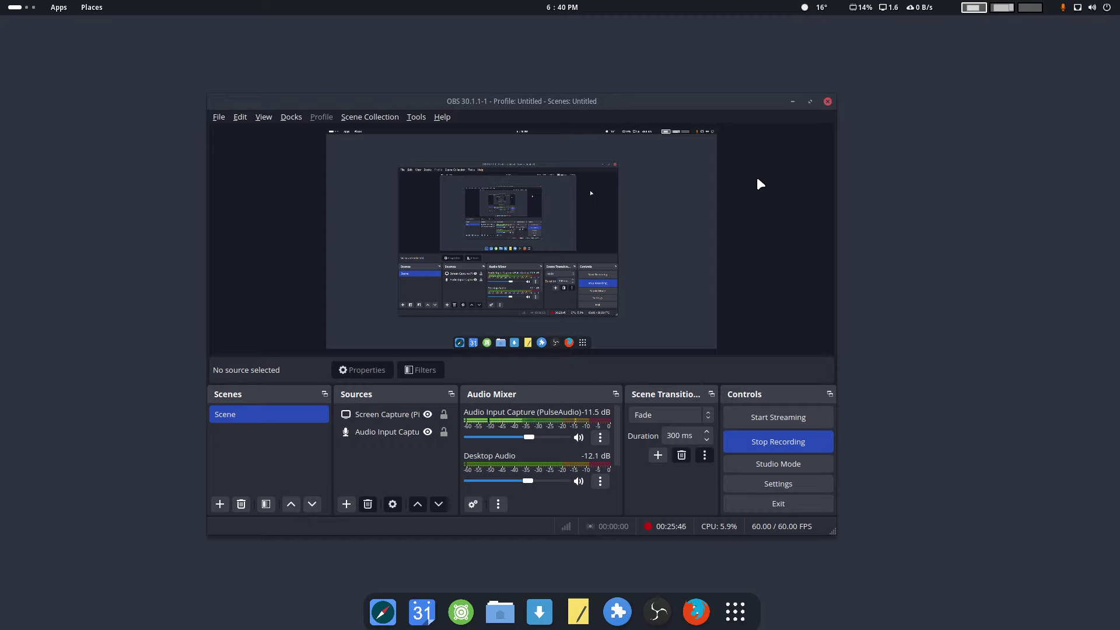